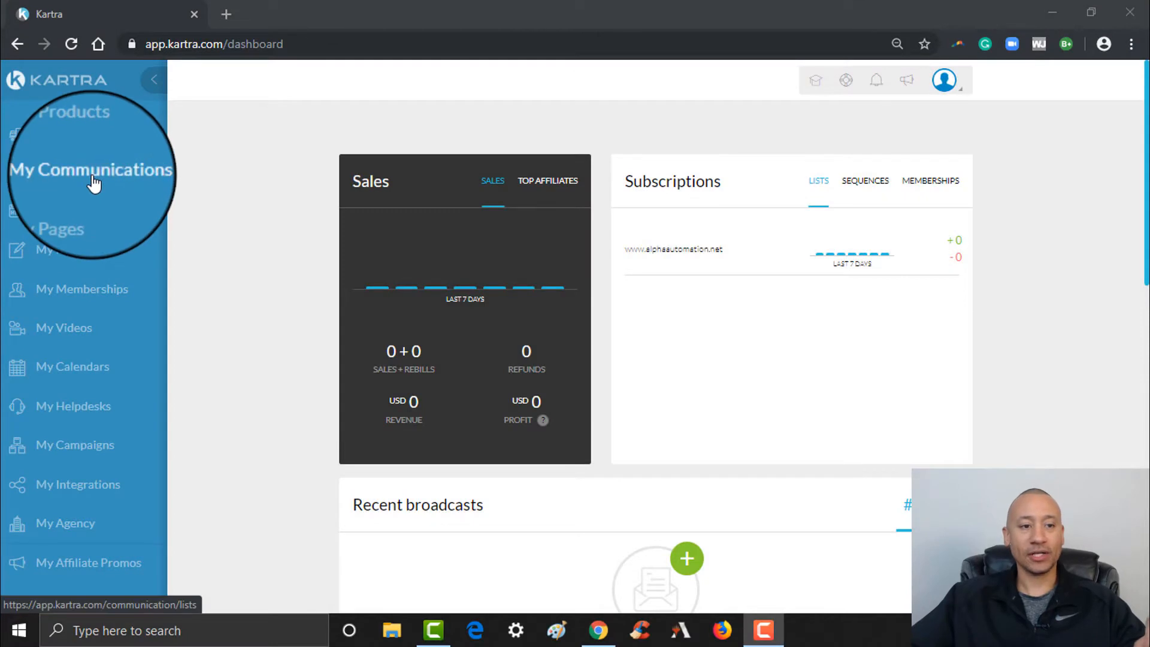
Open My Communications to show the Lists page with its one existing list
left_click(94, 184)
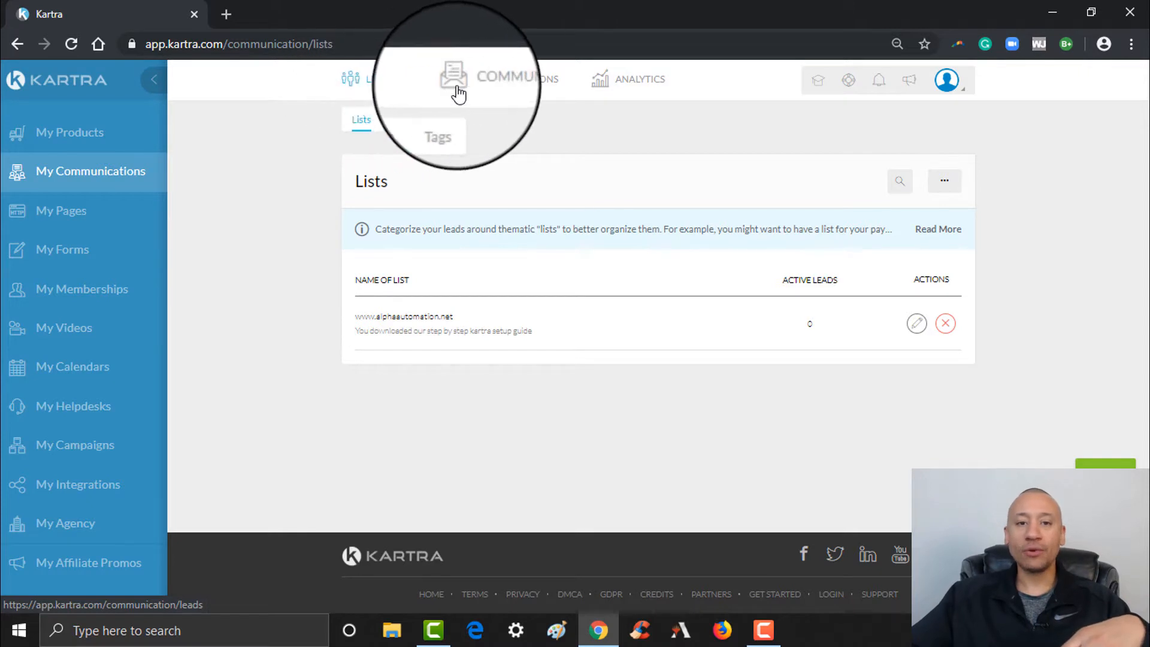
mouse_move(470, 79)
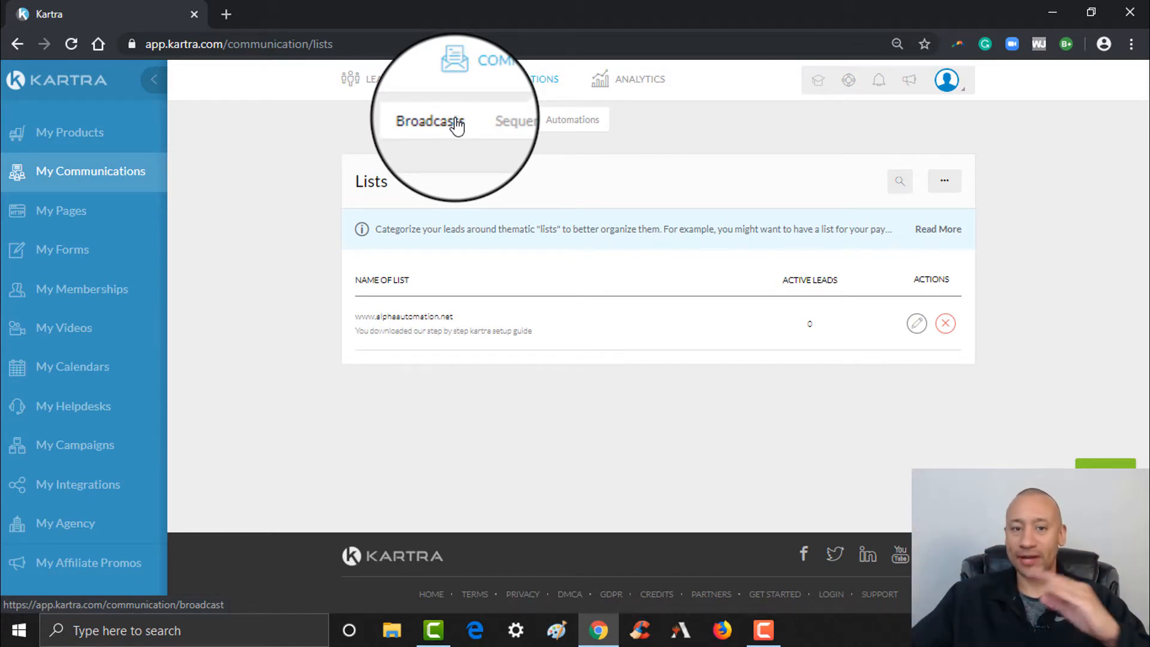
Switch to the Sequences page and scroll down its Automated sequences overview
left_click(510, 128)
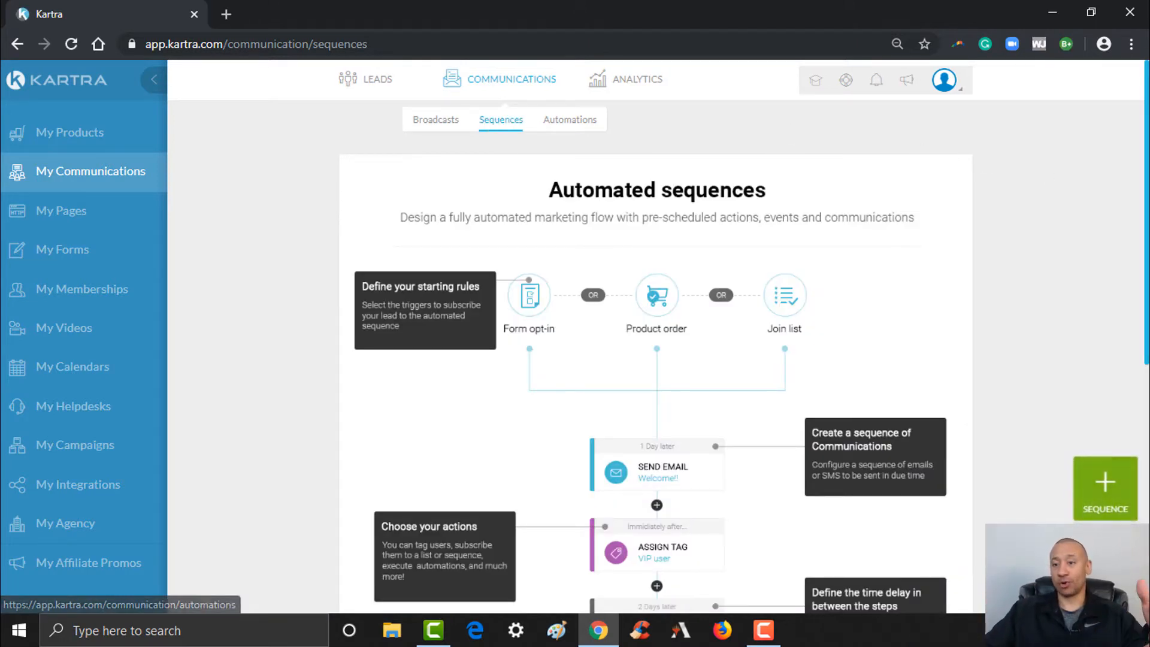
scroll(659, 336, "down", 1)
left_click_drag(1149, 196, 1149, 212)
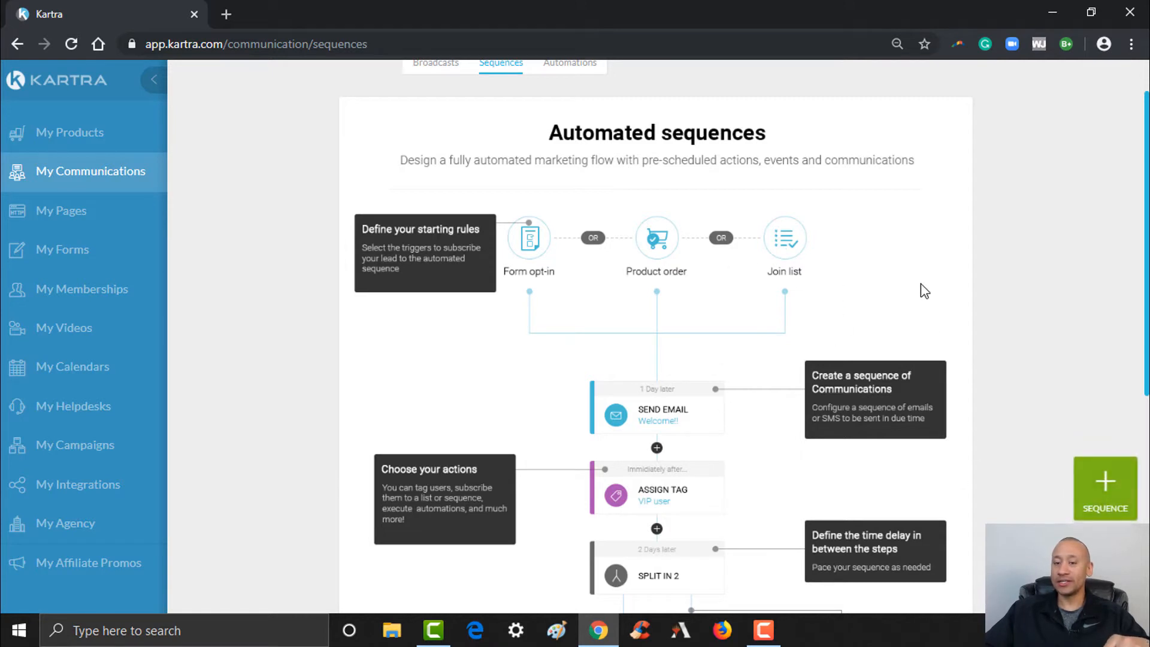
Start a new sequence with + SEQUENCE and focus the Name of Sequence field
left_click(1103, 484)
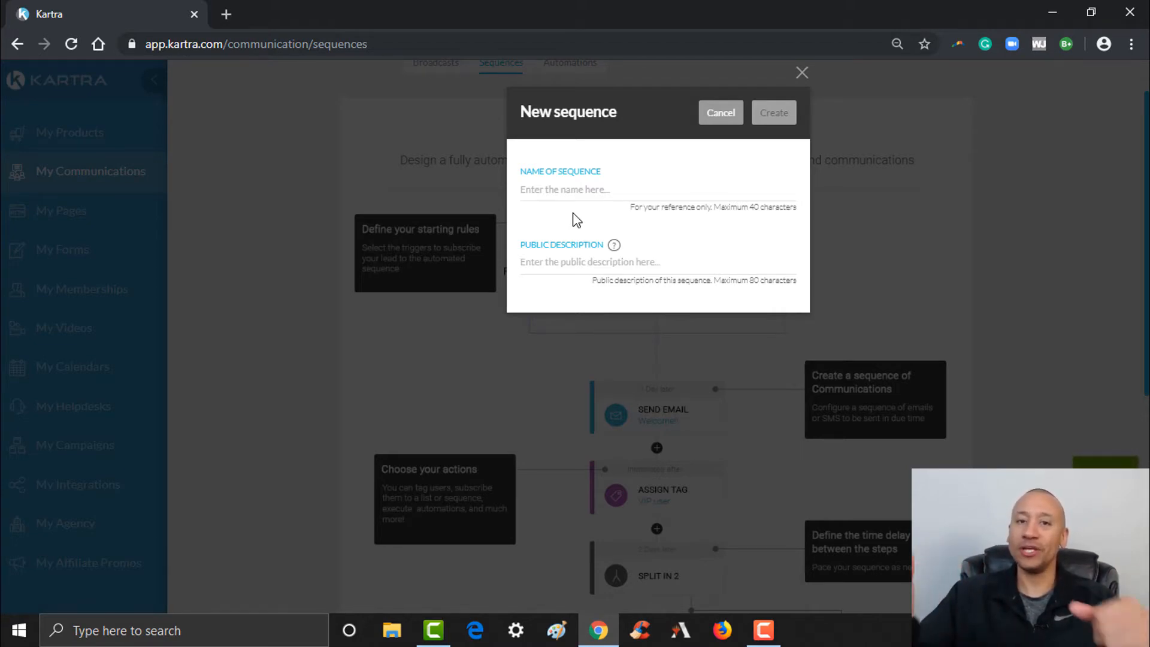
left_click(579, 188)
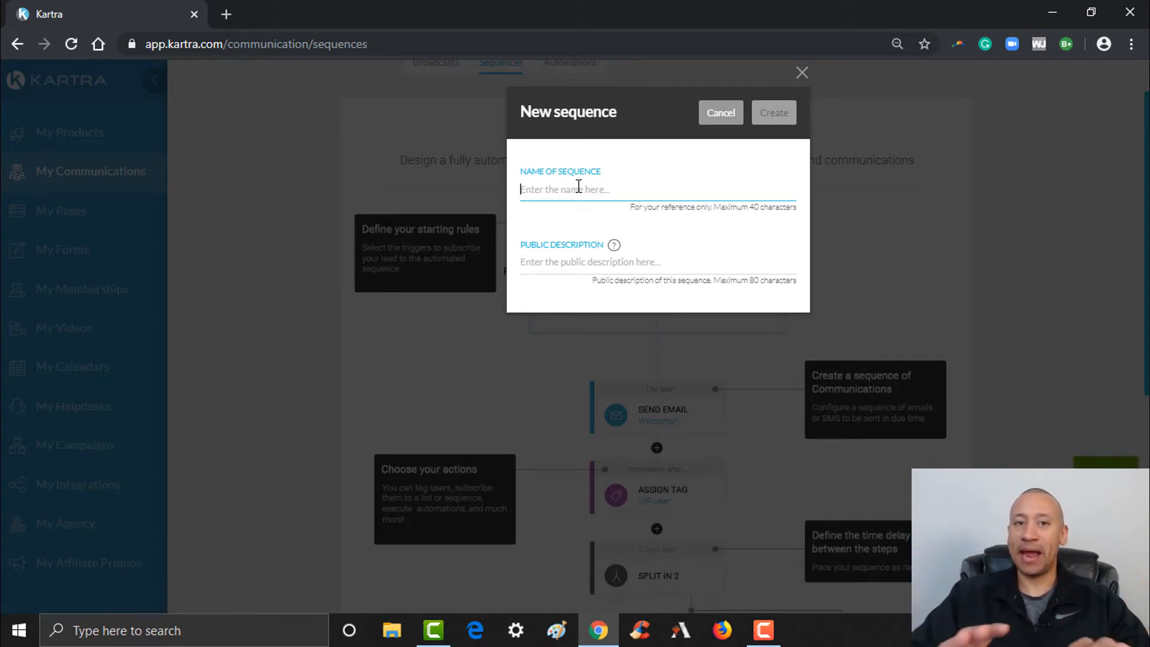
right_click(142, 14)
In a duplicated tab, copy the Downloaded E-Book tag name from Tags, then return
left_click(183, 77)
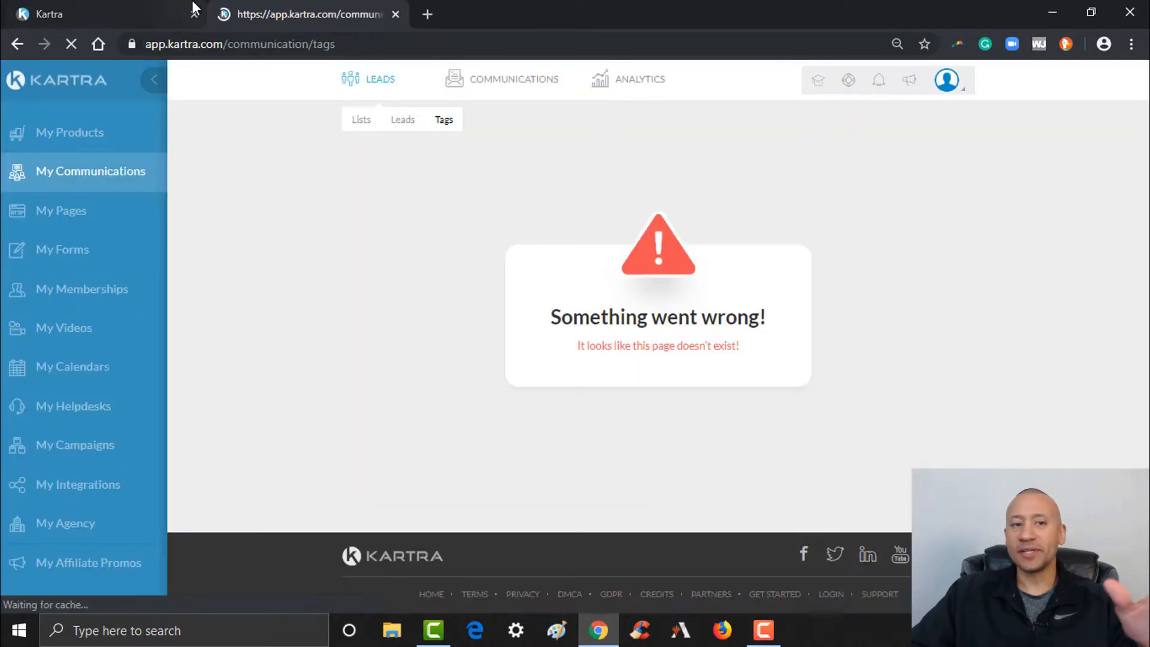
left_click(451, 120)
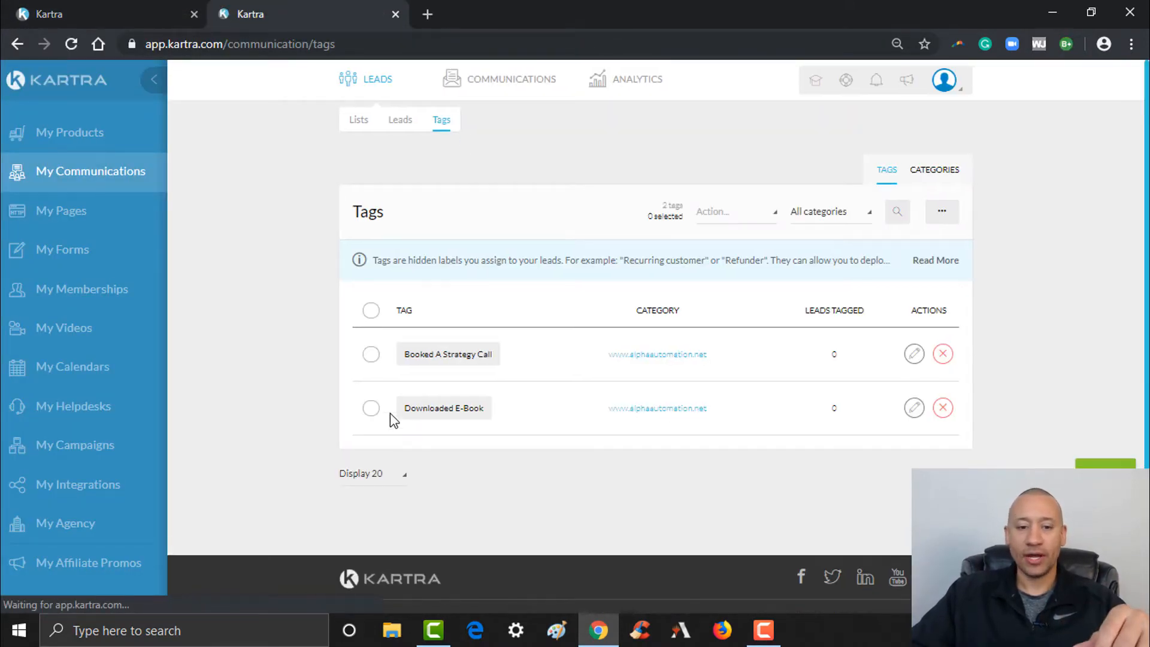
left_click_drag(403, 410, 489, 415)
key("ctrl+c")
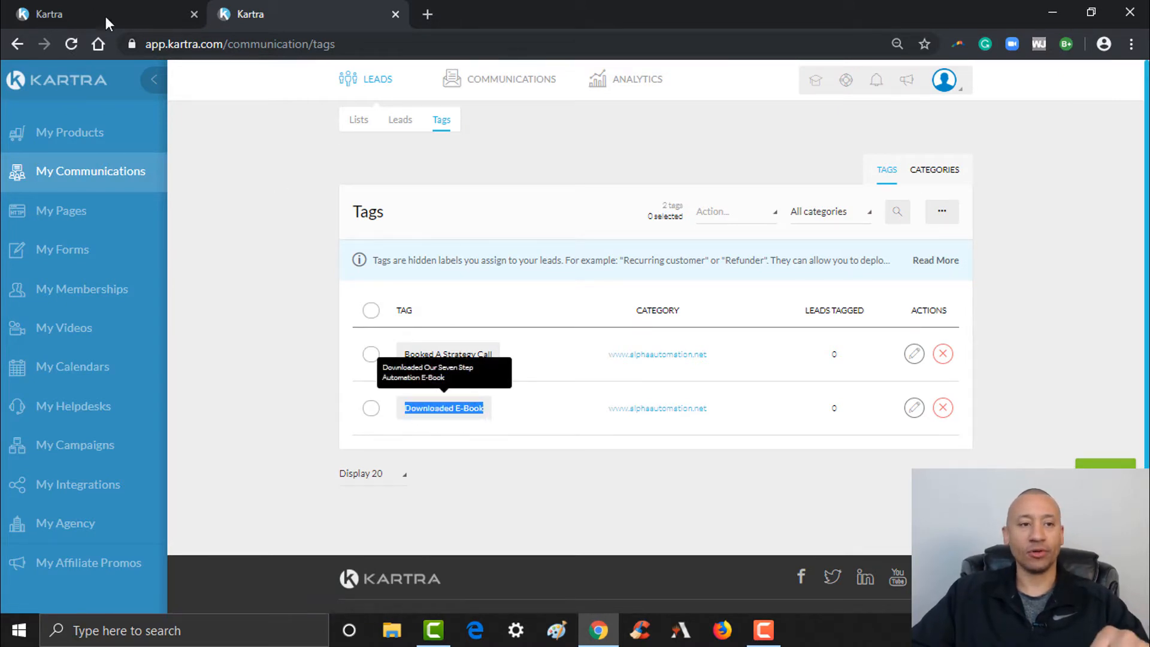
left_click(137, 8)
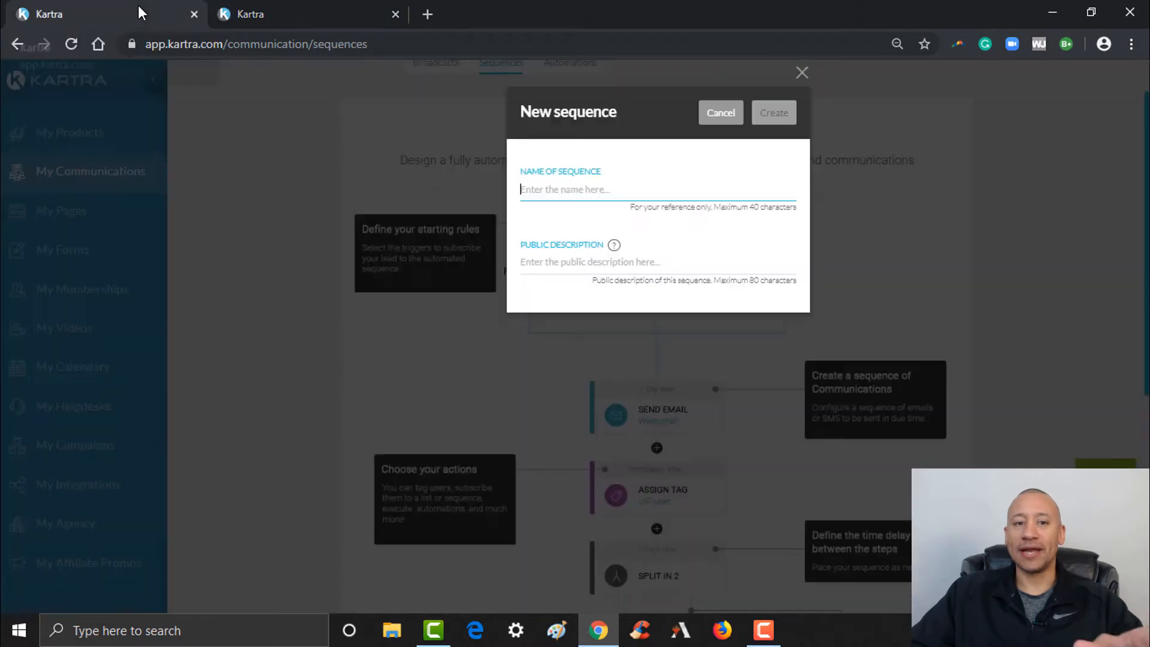
Create the sequence 'Downloaded E-Book' with public description 'You Downloaded Our E-Book'
left_click(544, 190)
key("ctrl+v")
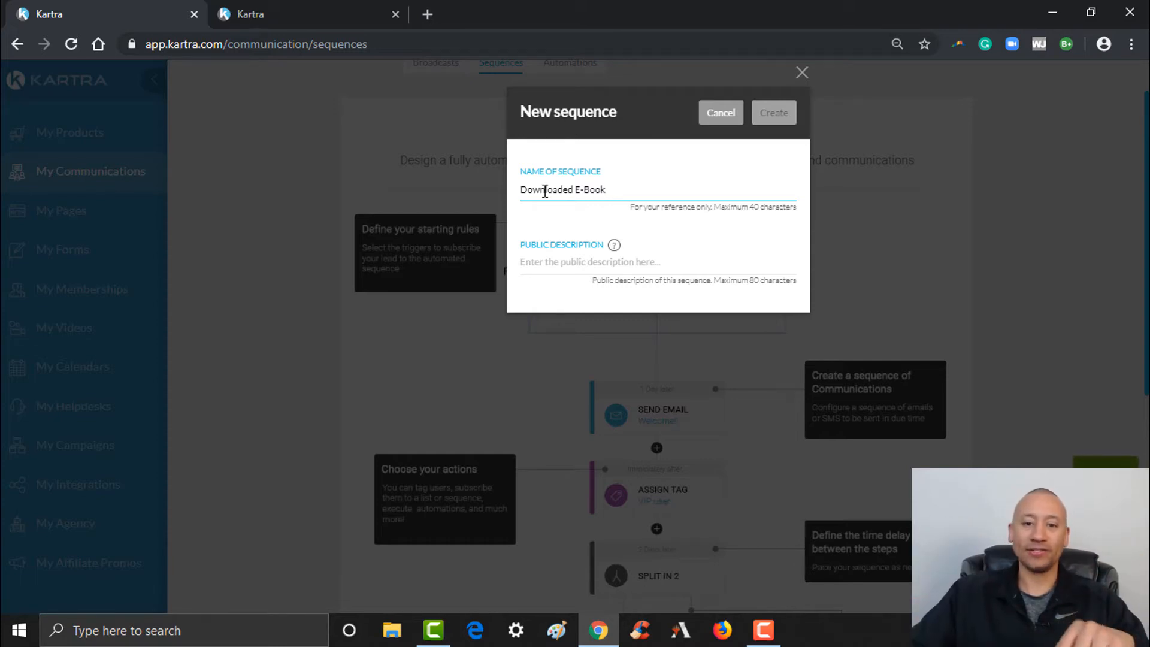
left_click(550, 267)
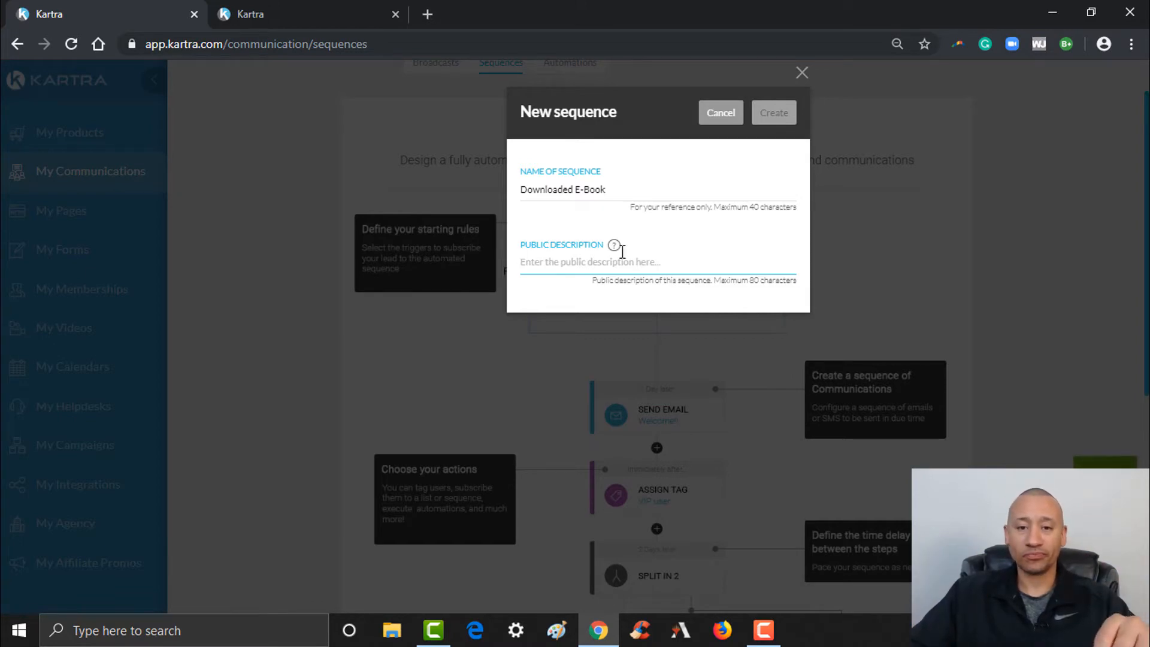
mouse_move(618, 247)
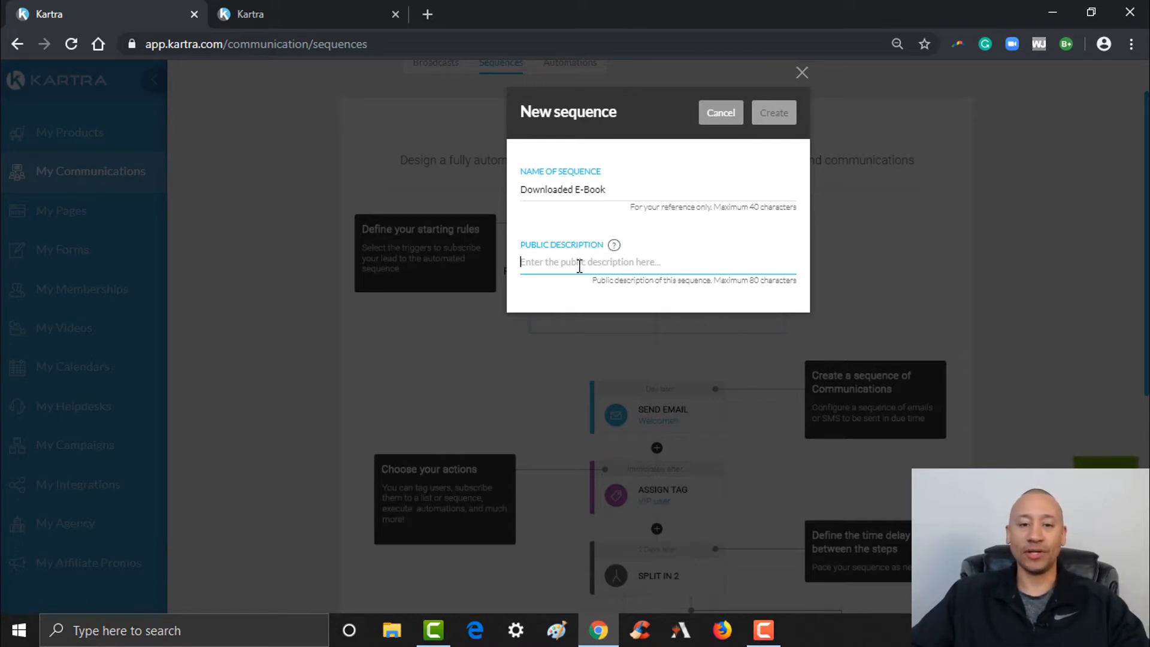
type("You ")
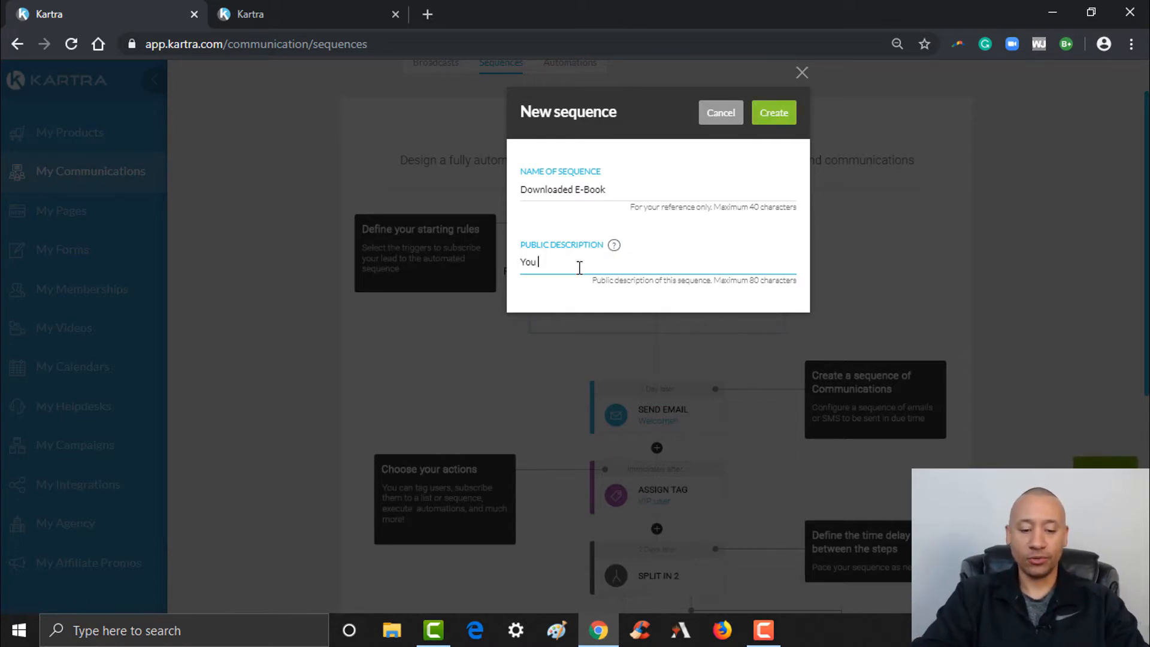
type("Downloaded ")
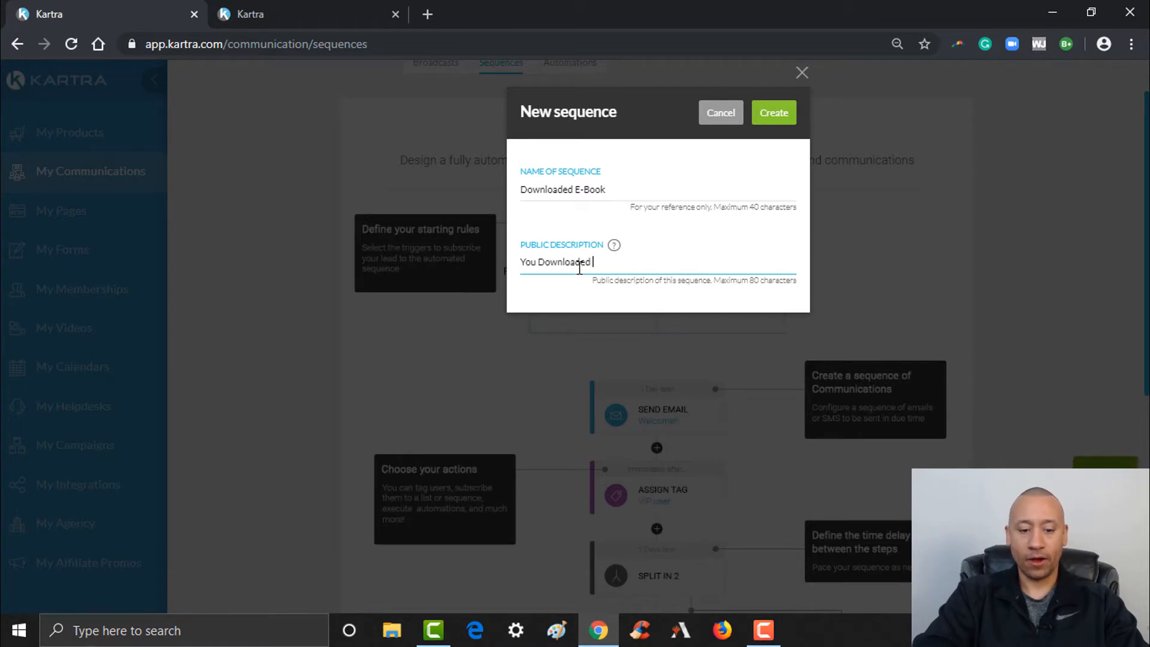
type("Our E-Book")
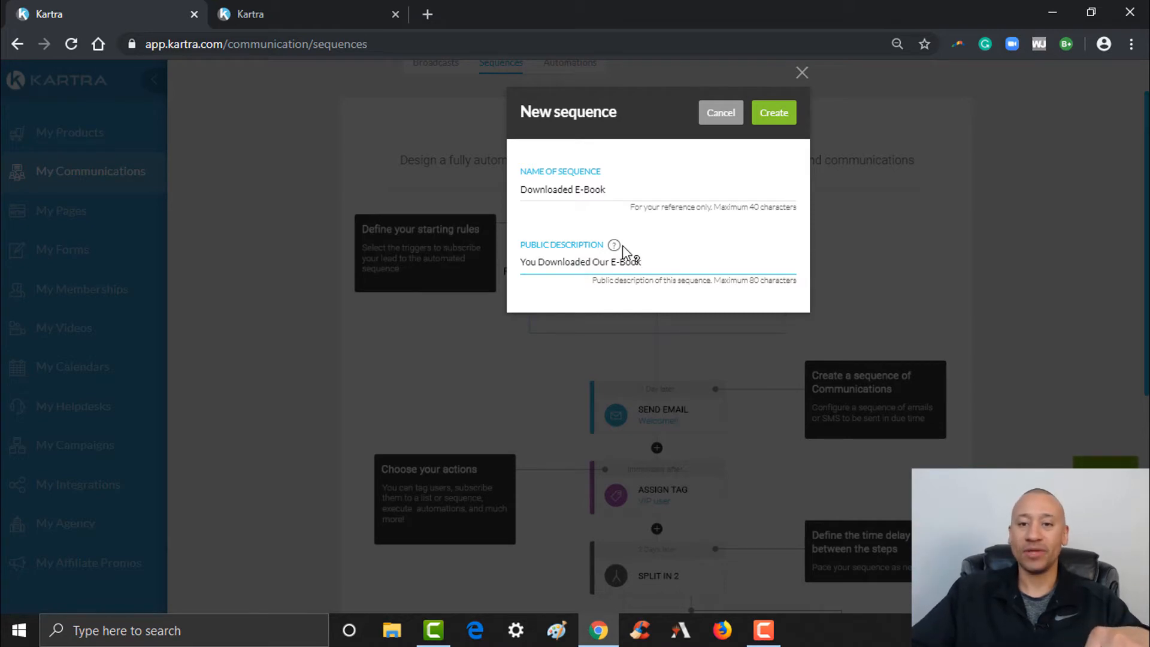
left_click(773, 114)
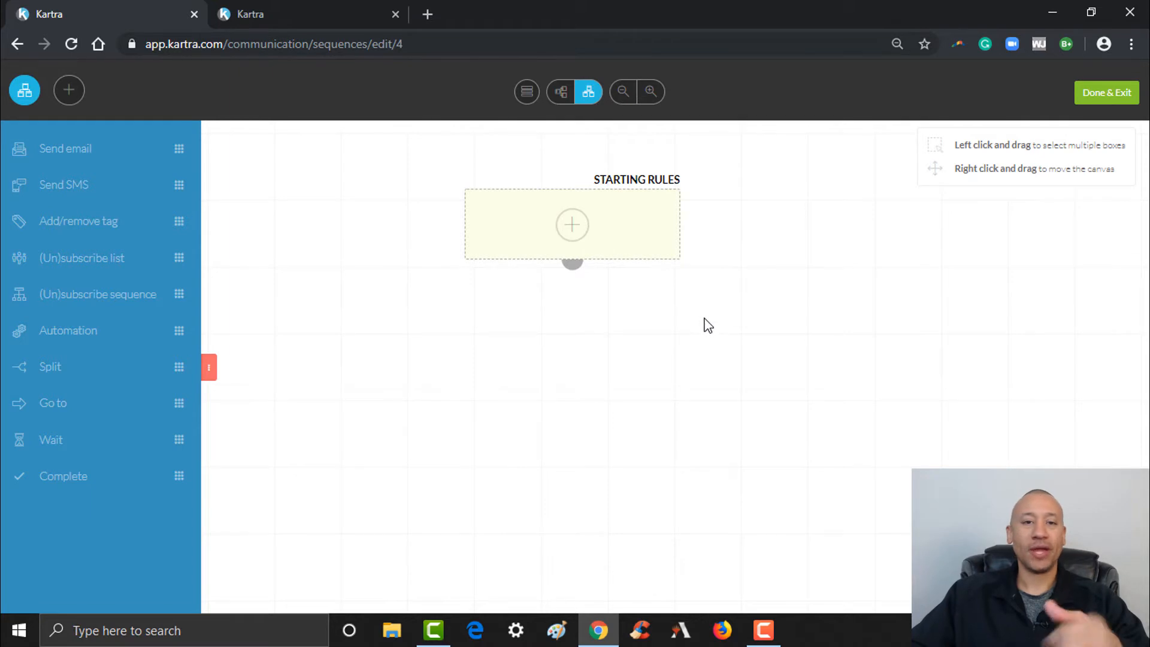
Open the Starting Rules settings from the + circle on the sequence canvas
left_click(578, 233)
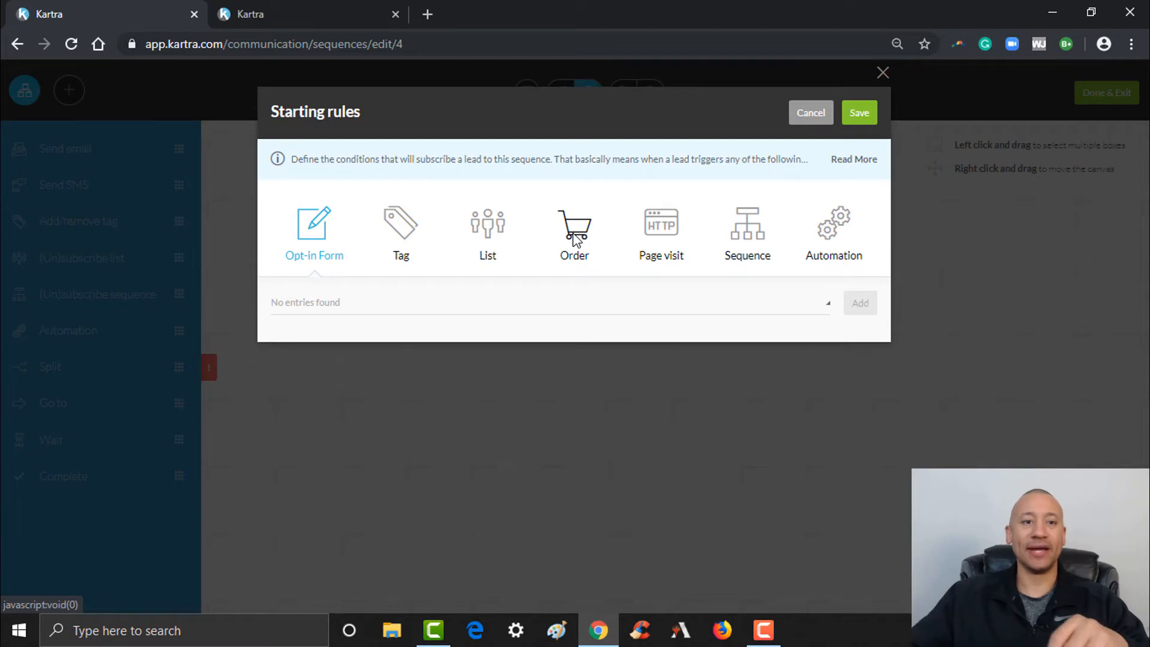
left_click(354, 18)
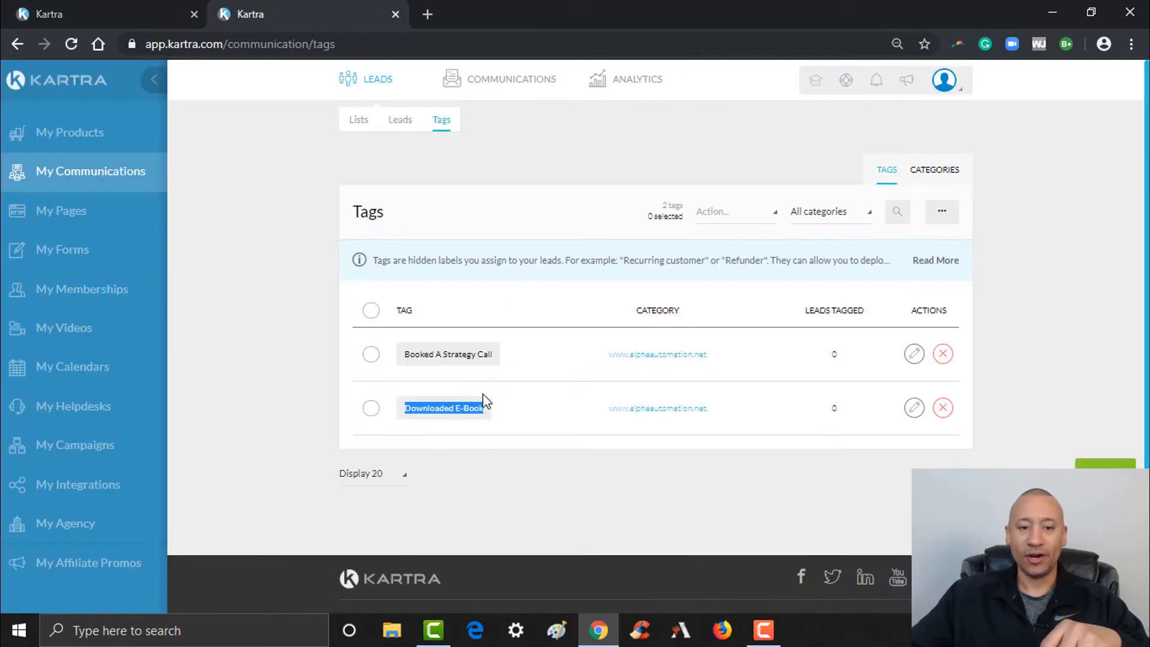
left_click(160, 18)
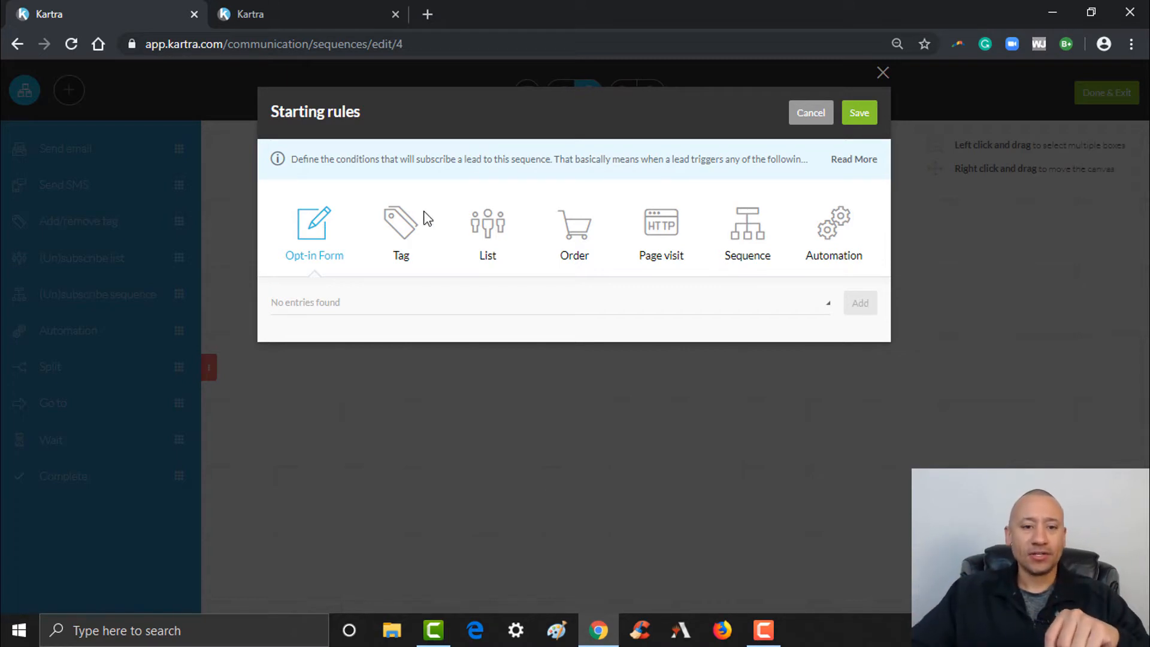
left_click(414, 240)
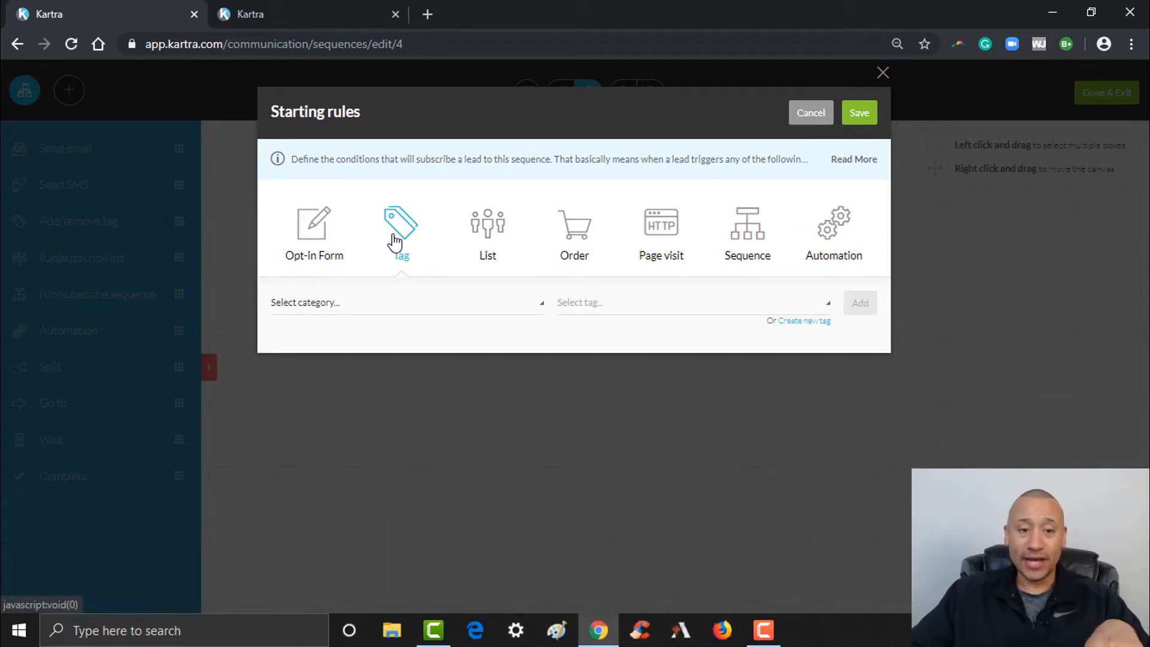
left_click(418, 309)
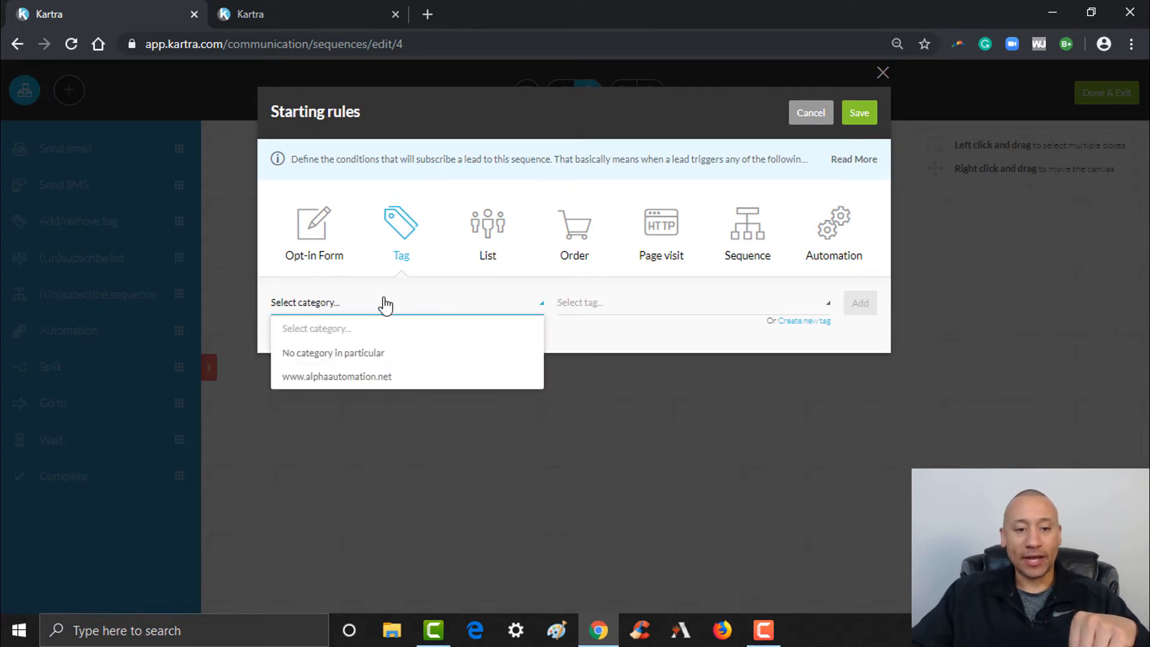
left_click(347, 377)
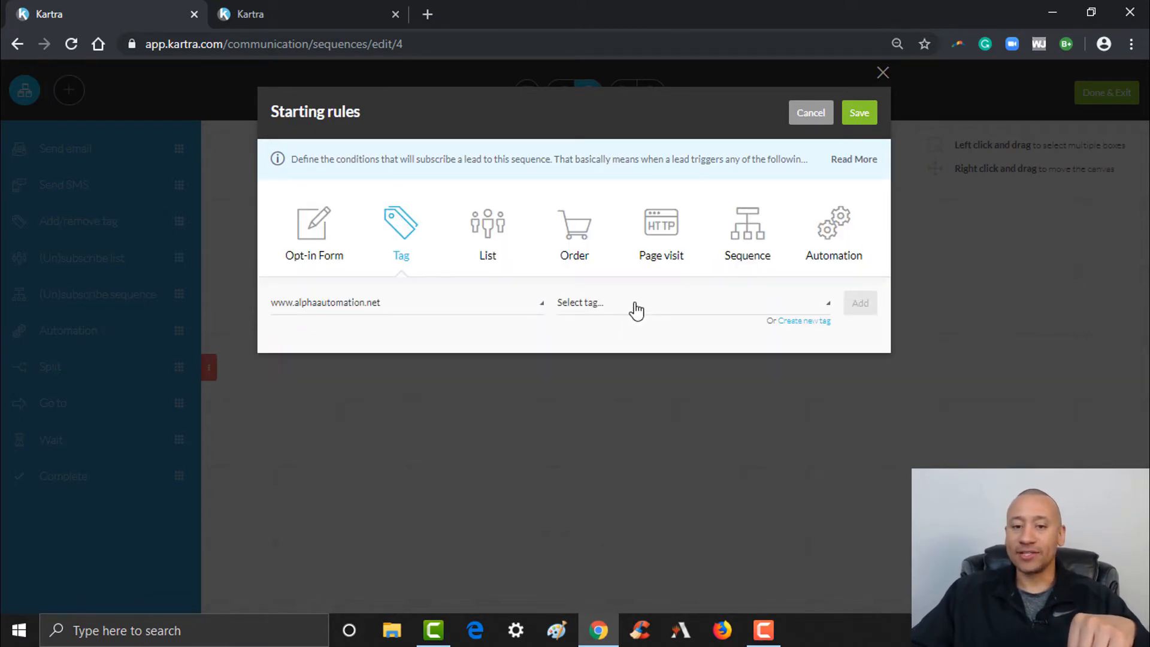
left_click(635, 305)
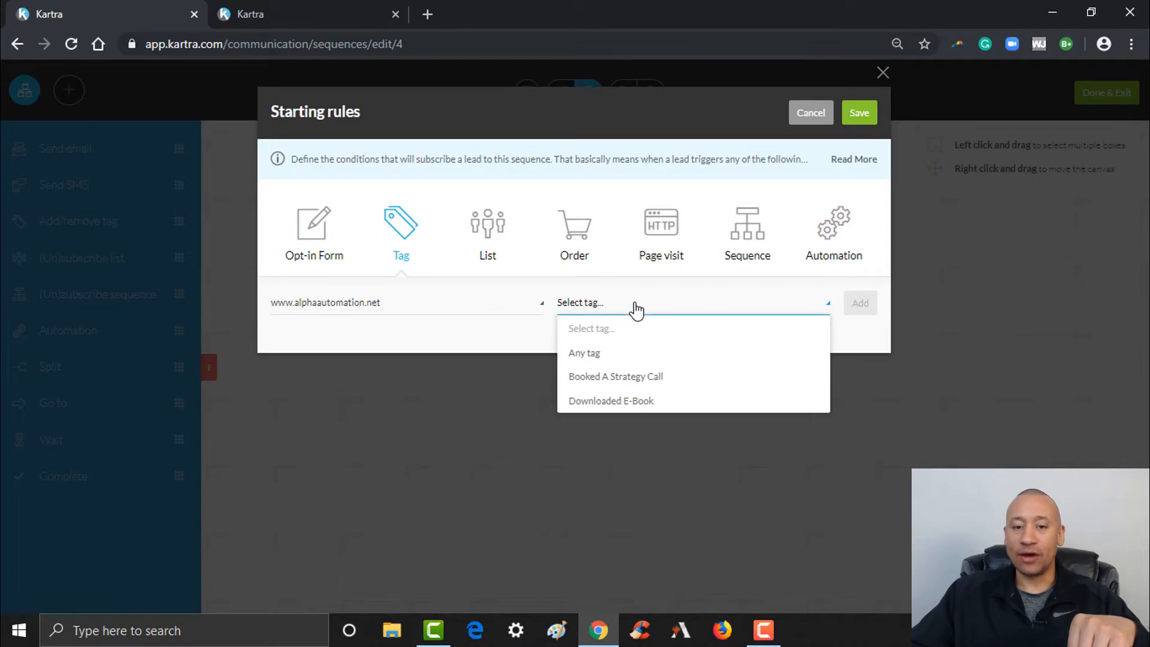
left_click(616, 401)
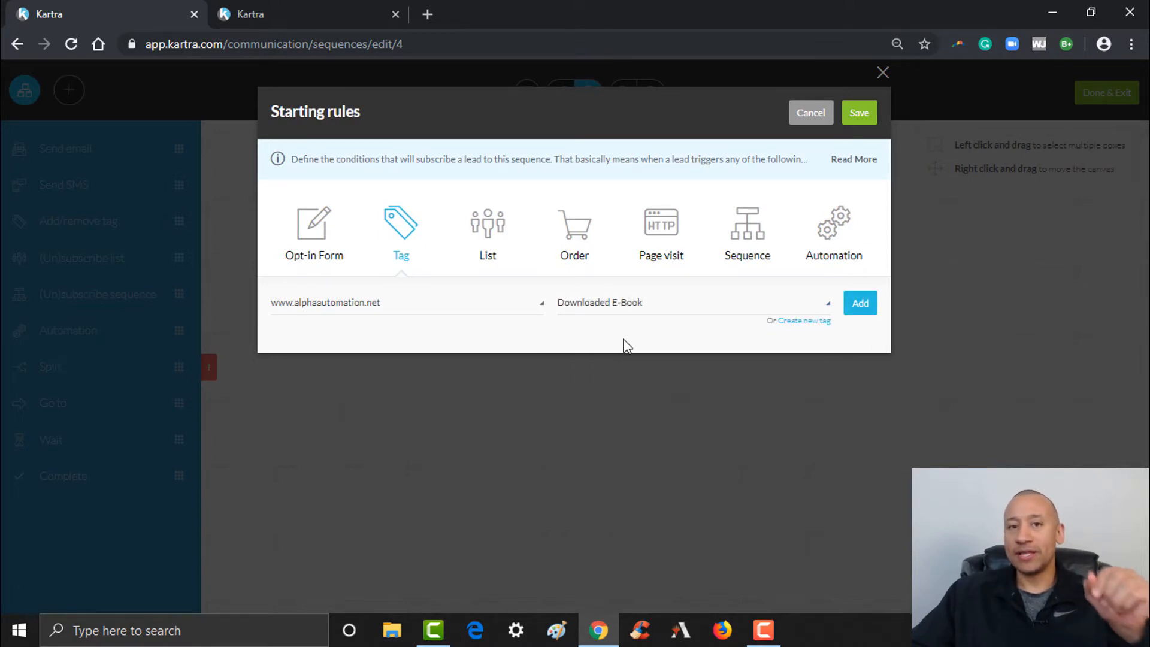
left_click(874, 308)
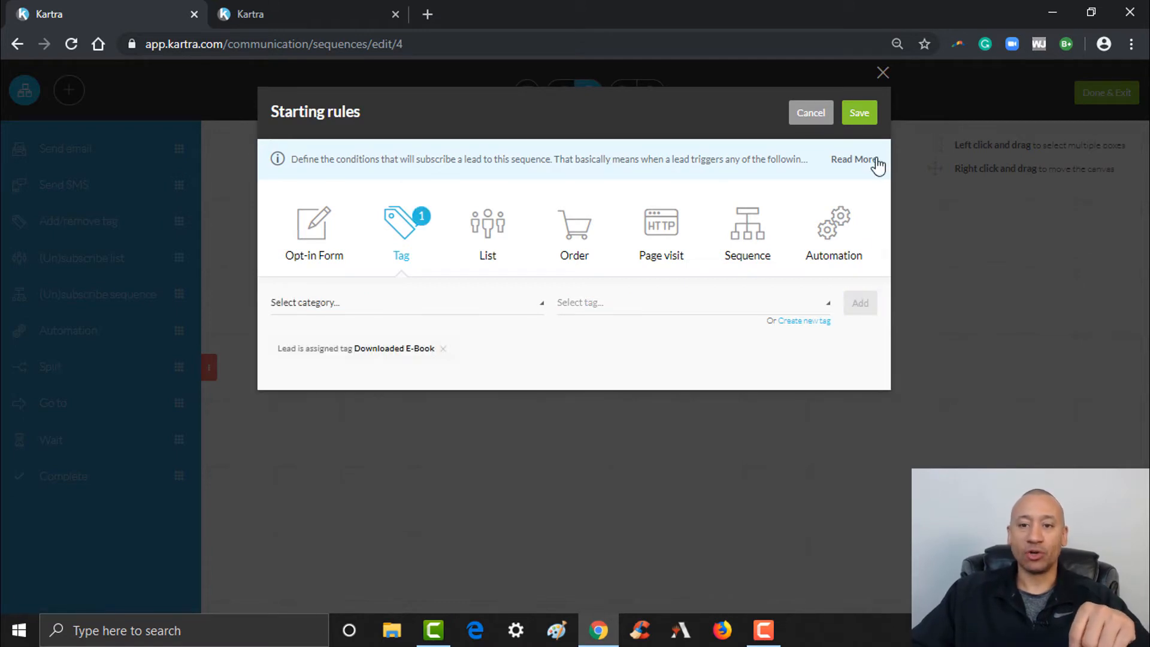
left_click(860, 114)
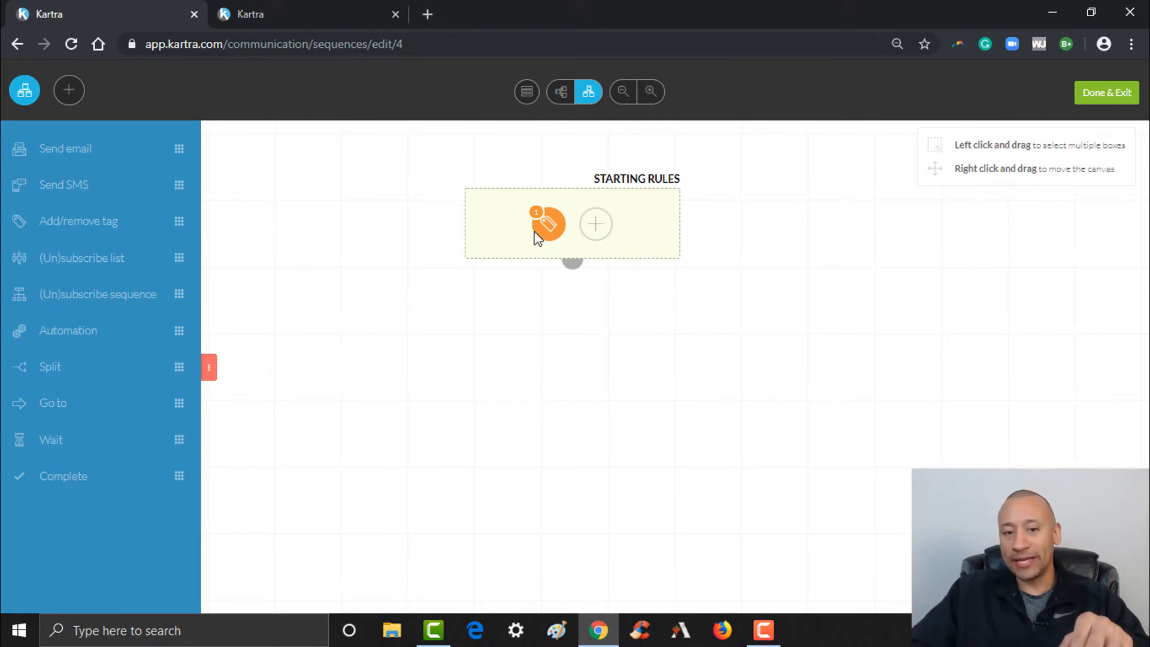
Place a Send email step on the canvas below the Starting Rules block
left_click(556, 232)
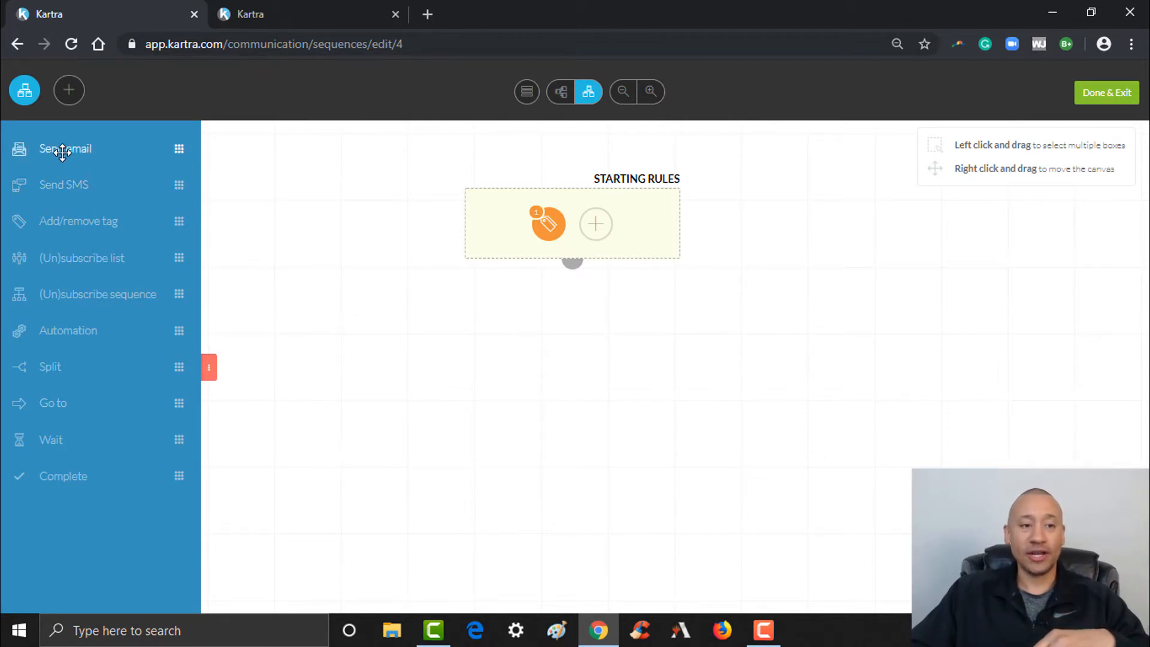
left_click_drag(63, 153, 371, 354)
left_click_drag(390, 392, 557, 451)
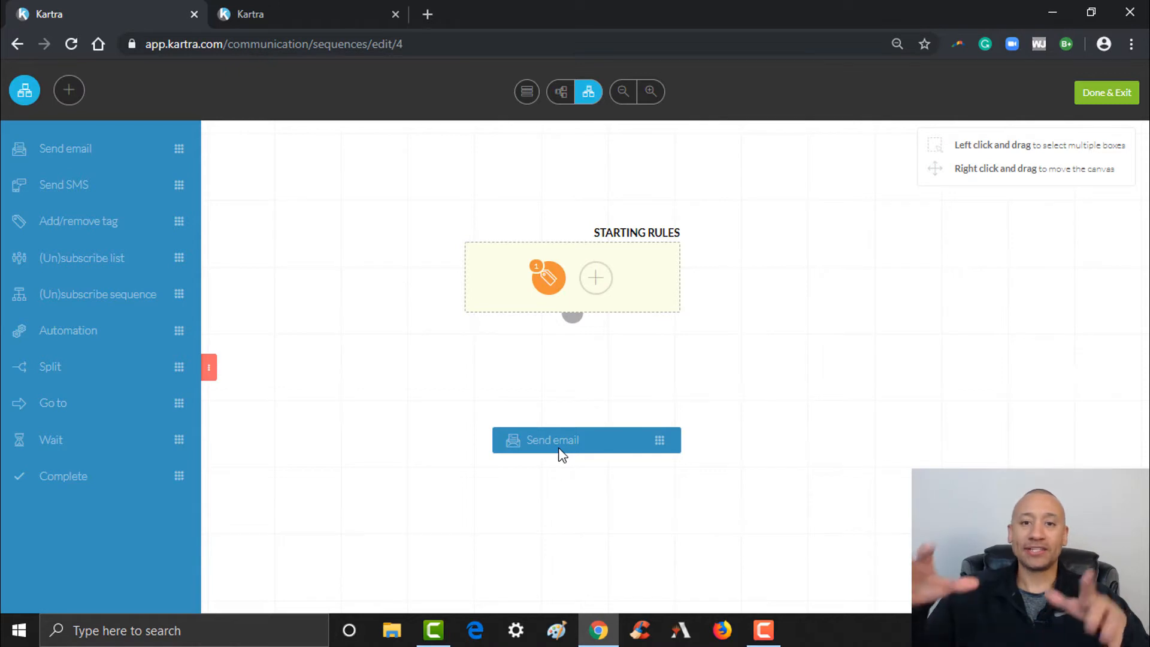
left_click_drag(558, 449, 559, 448)
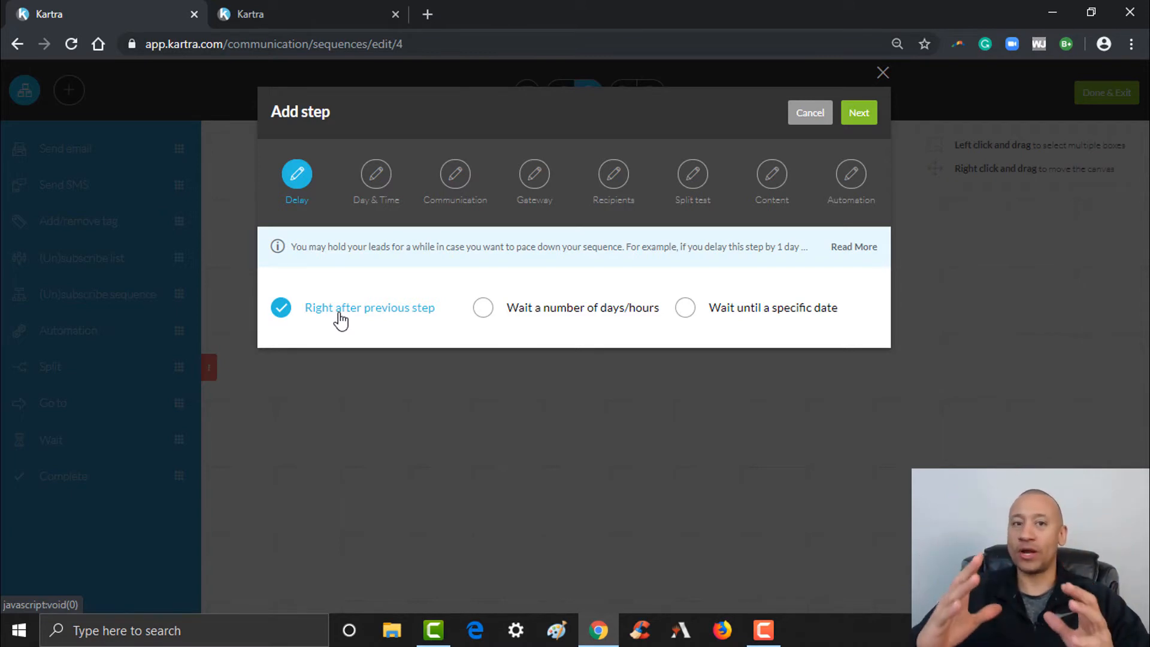
Keep the email's delay at 'Right after previous step' and continue to Day & Time
left_click(483, 308)
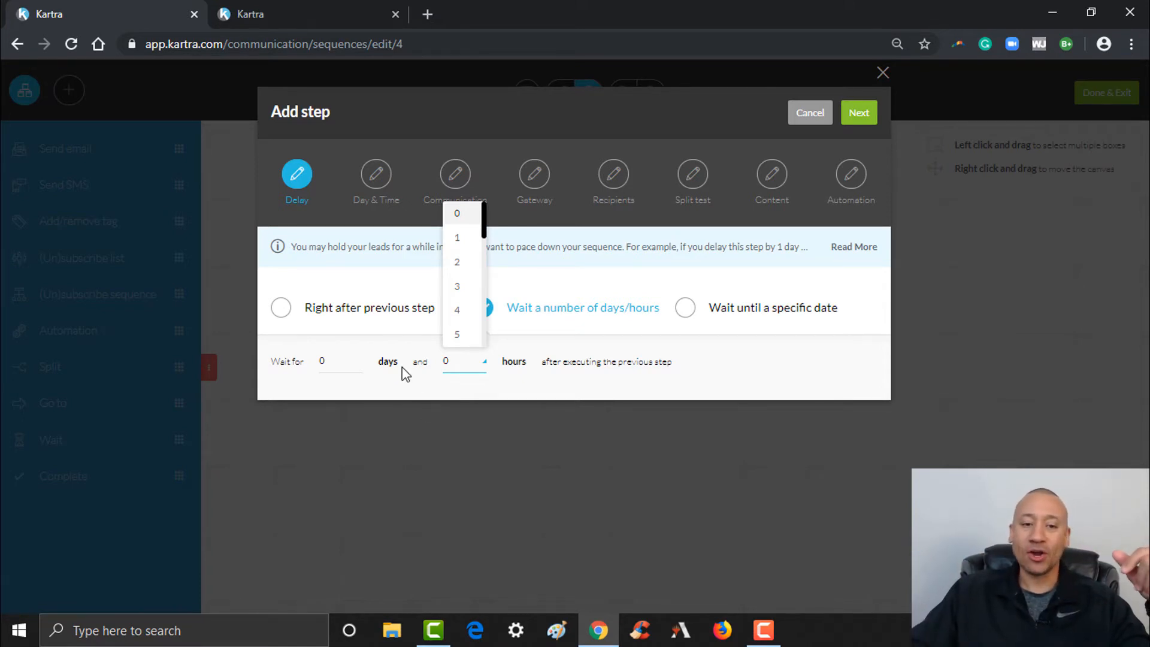
left_click(316, 312)
left_click(281, 307)
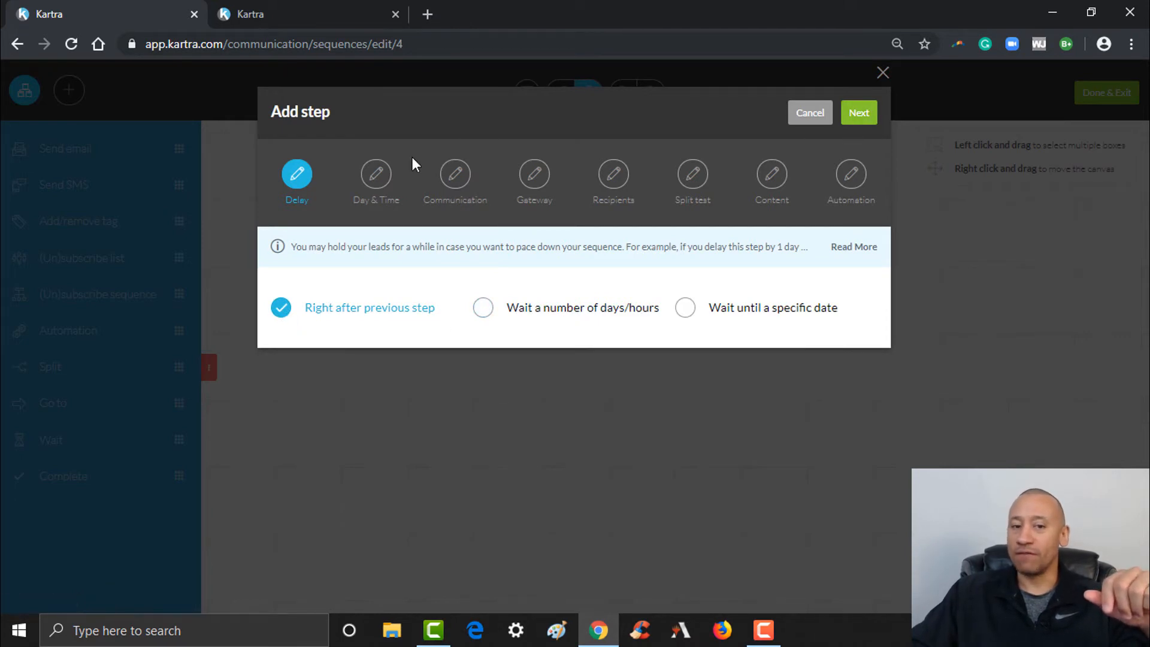
left_click(859, 113)
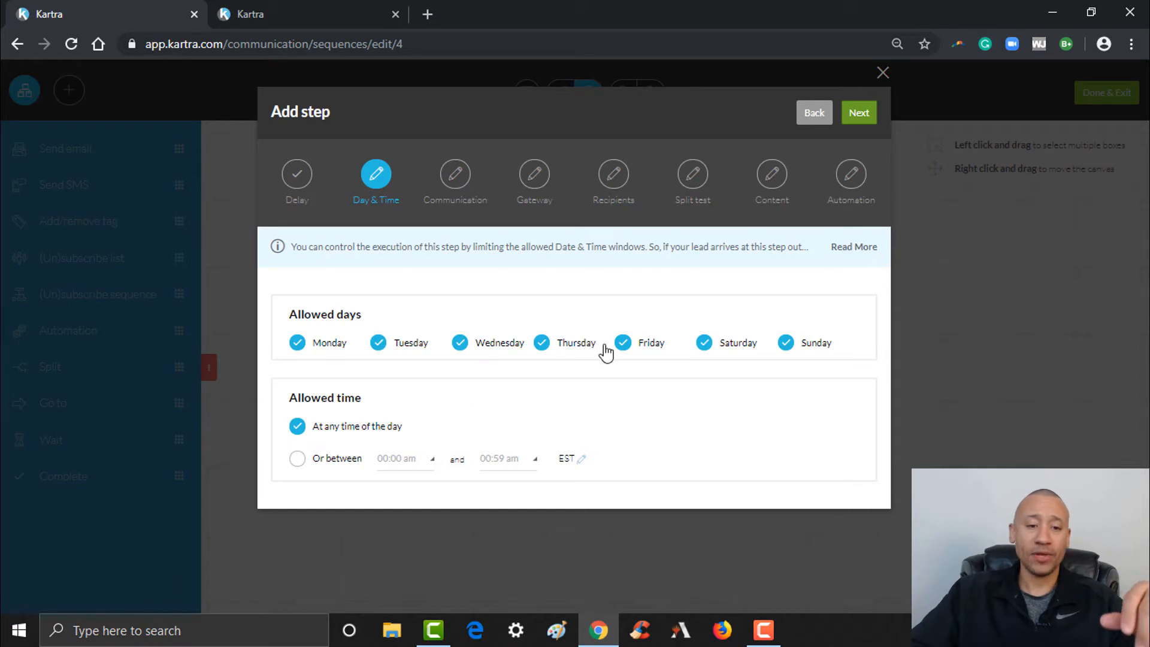
Keep sending at any time of day rather than a 07:00 am window, and continue
left_click(298, 461)
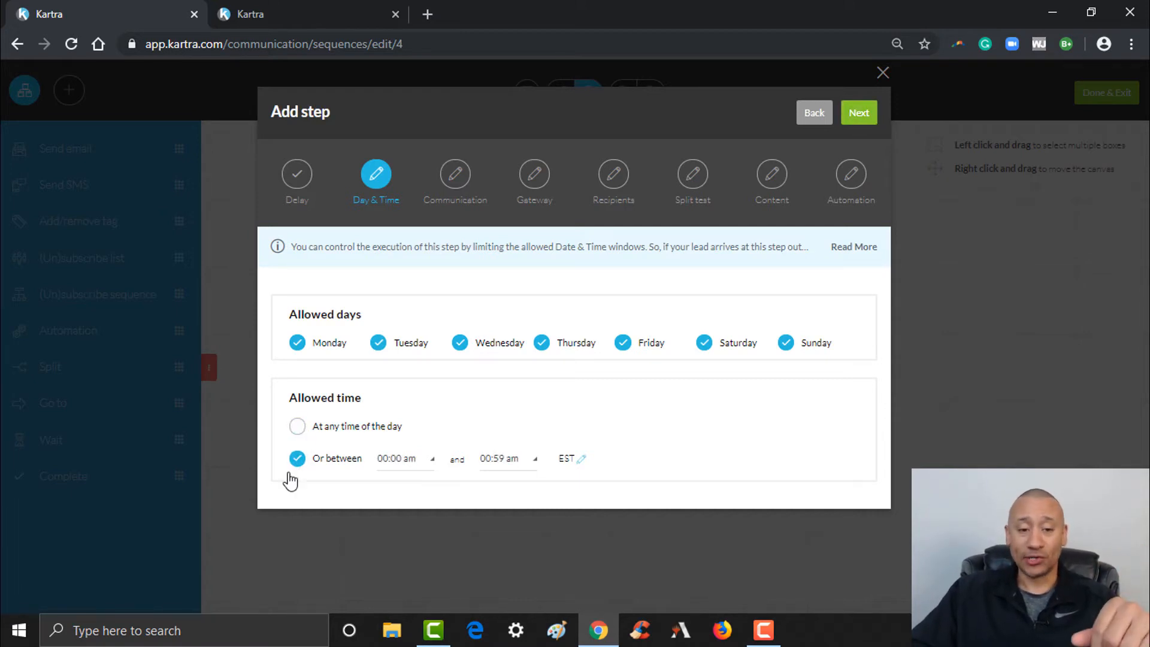
left_click(395, 462)
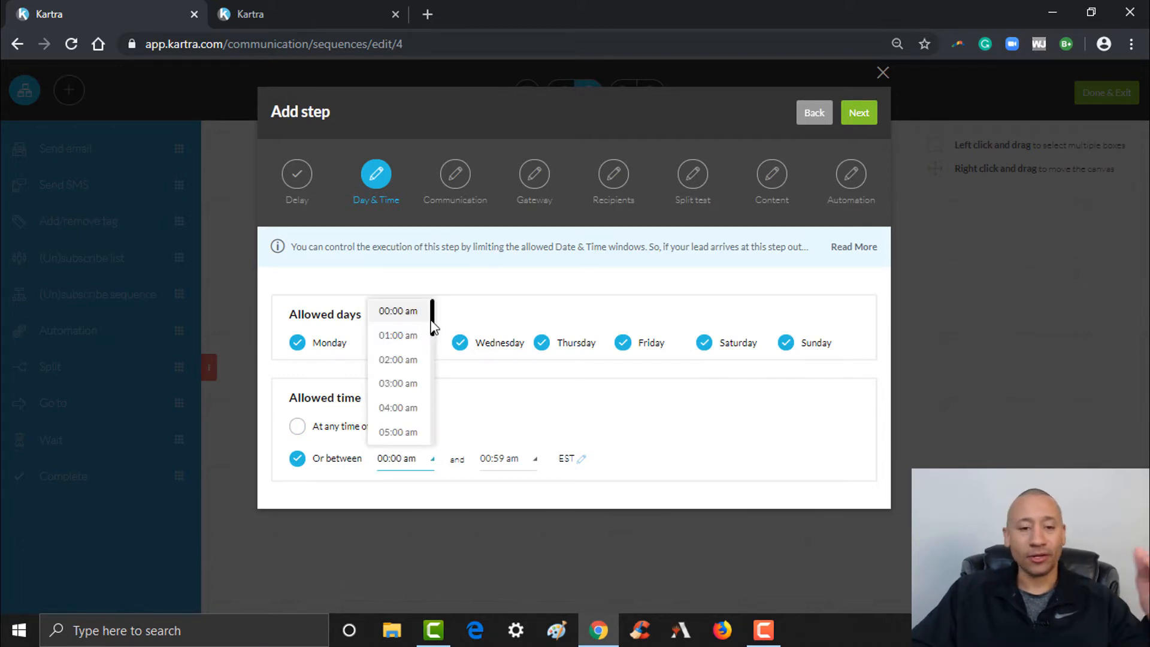
left_click_drag(432, 324, 427, 352)
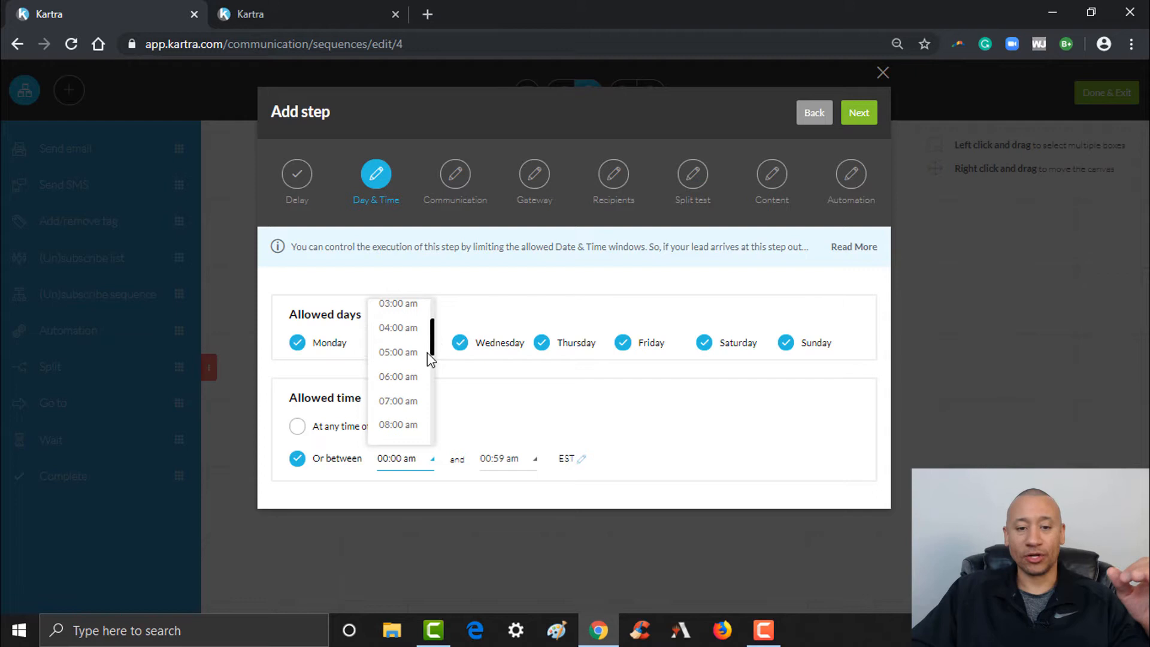
left_click(401, 401)
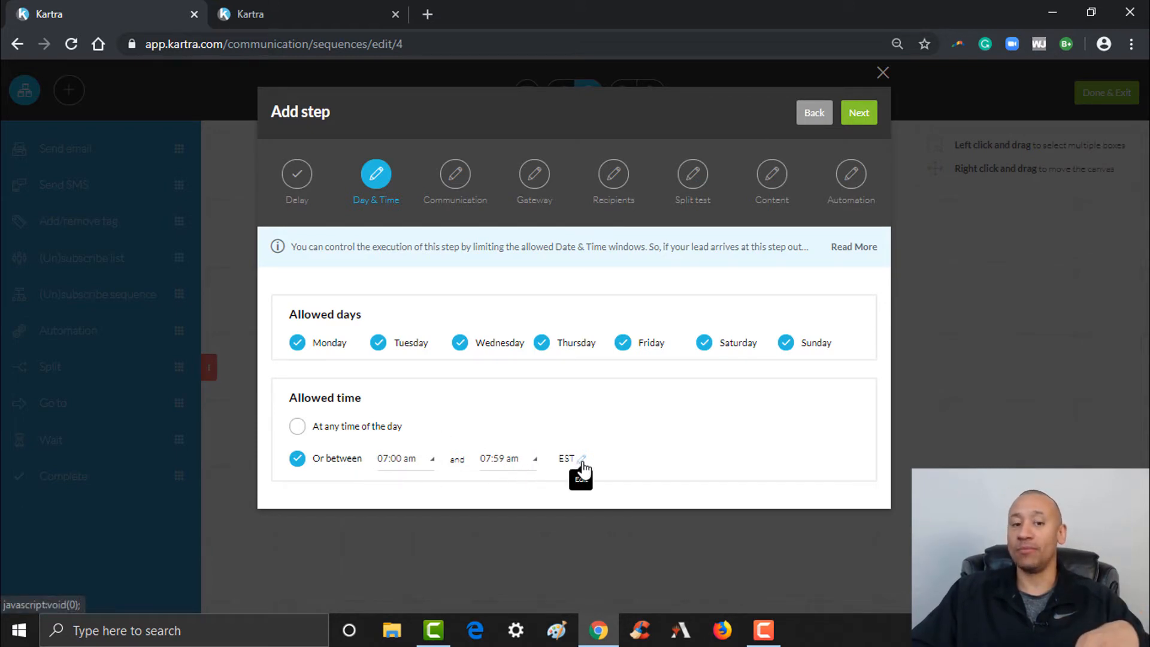
left_click(298, 426)
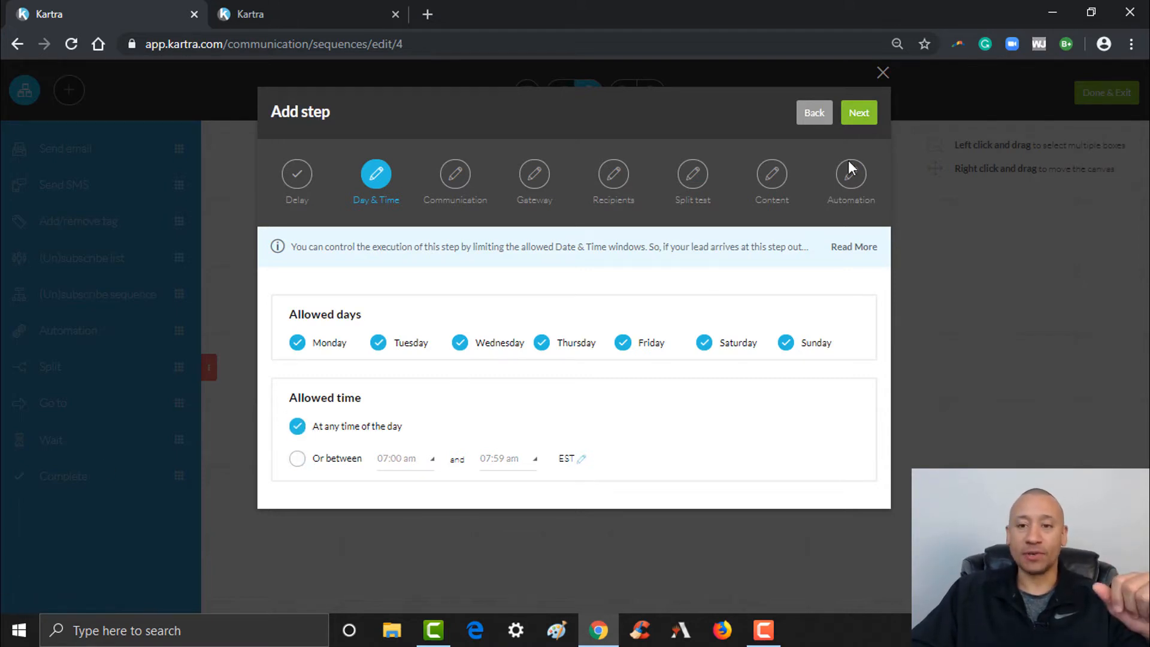
left_click(867, 121)
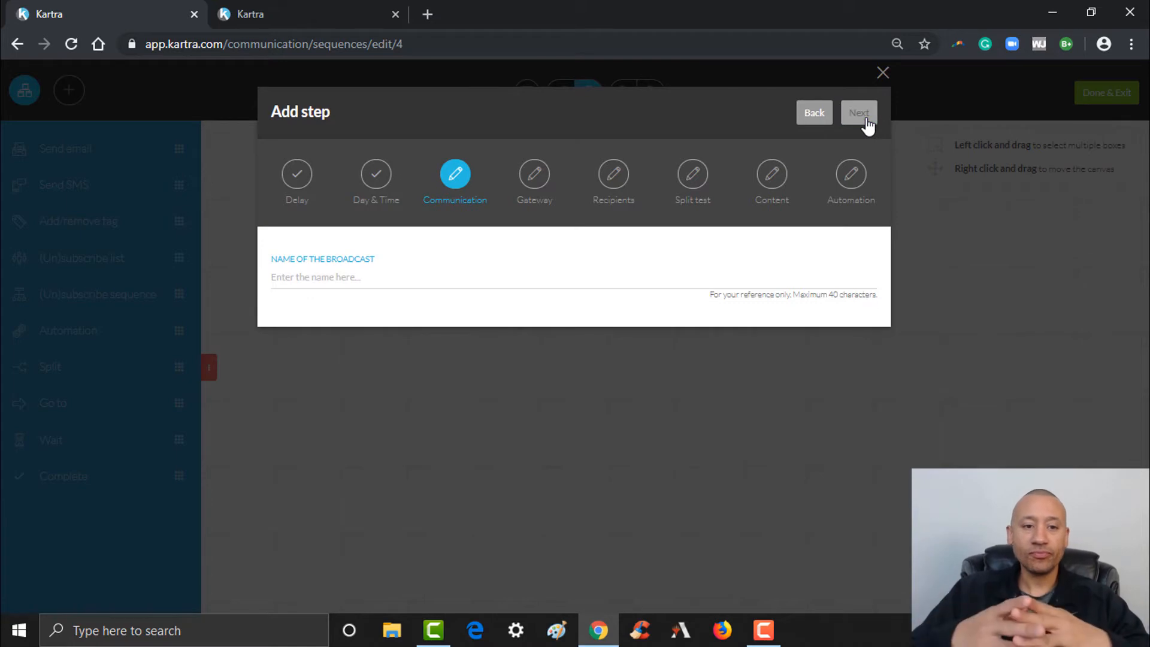
Enter 'Downloaded E-Book Follow Up Email #1' as the broadcast name and go to Gateway
left_click(360, 275)
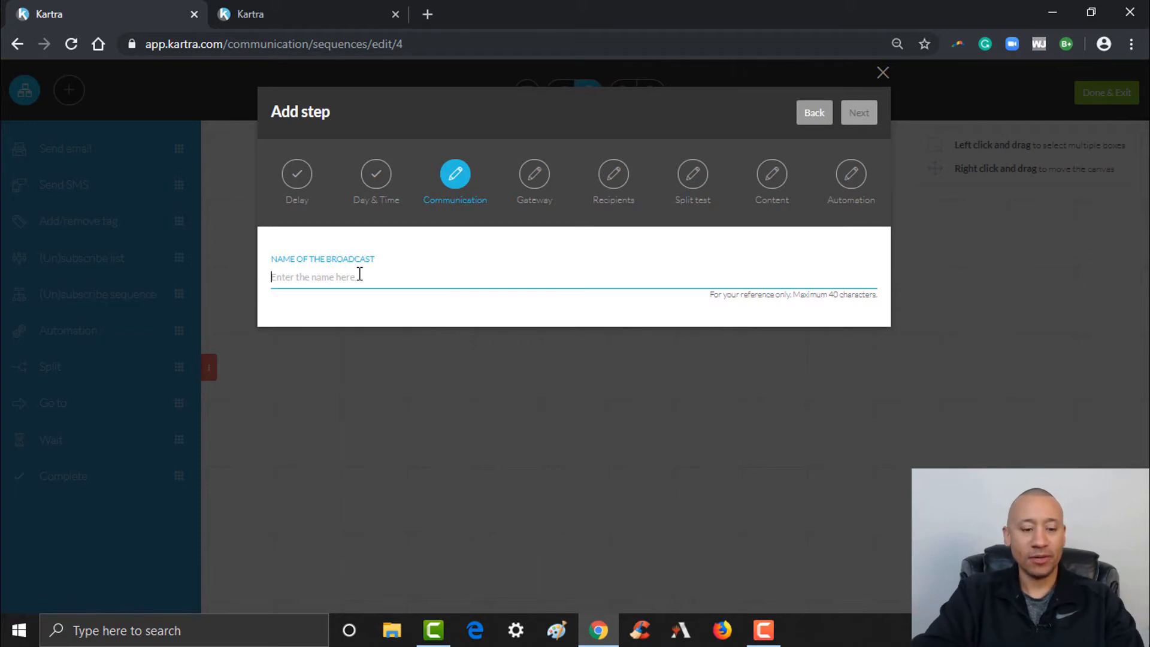
type("Downloaded E-Book")
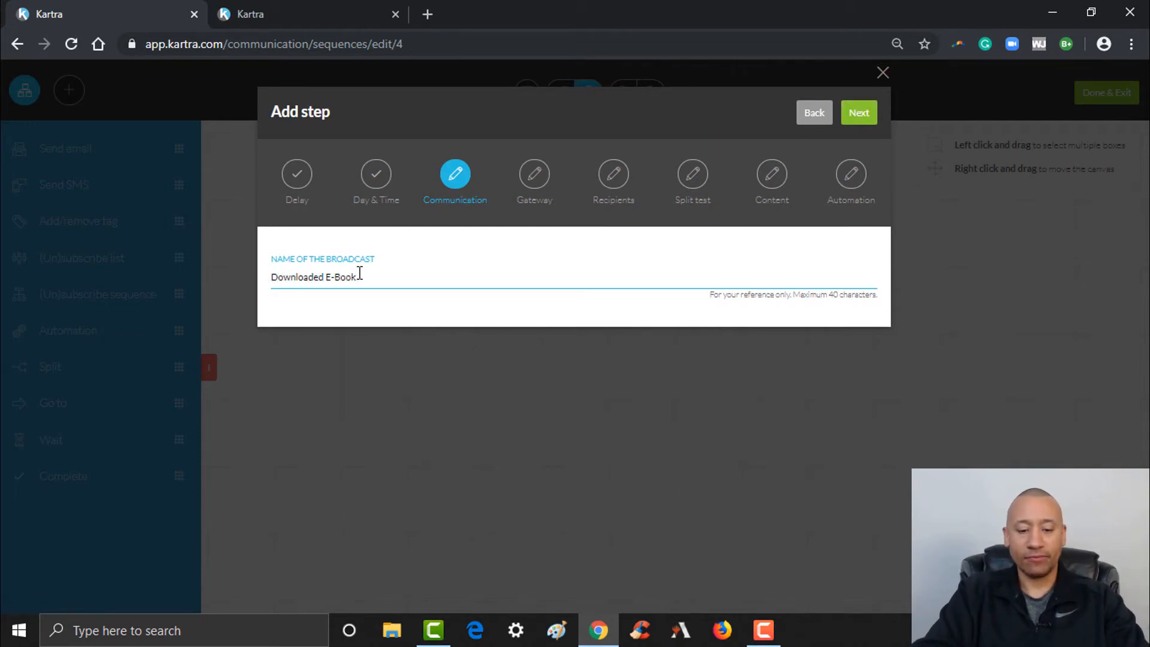
type("Follow ")
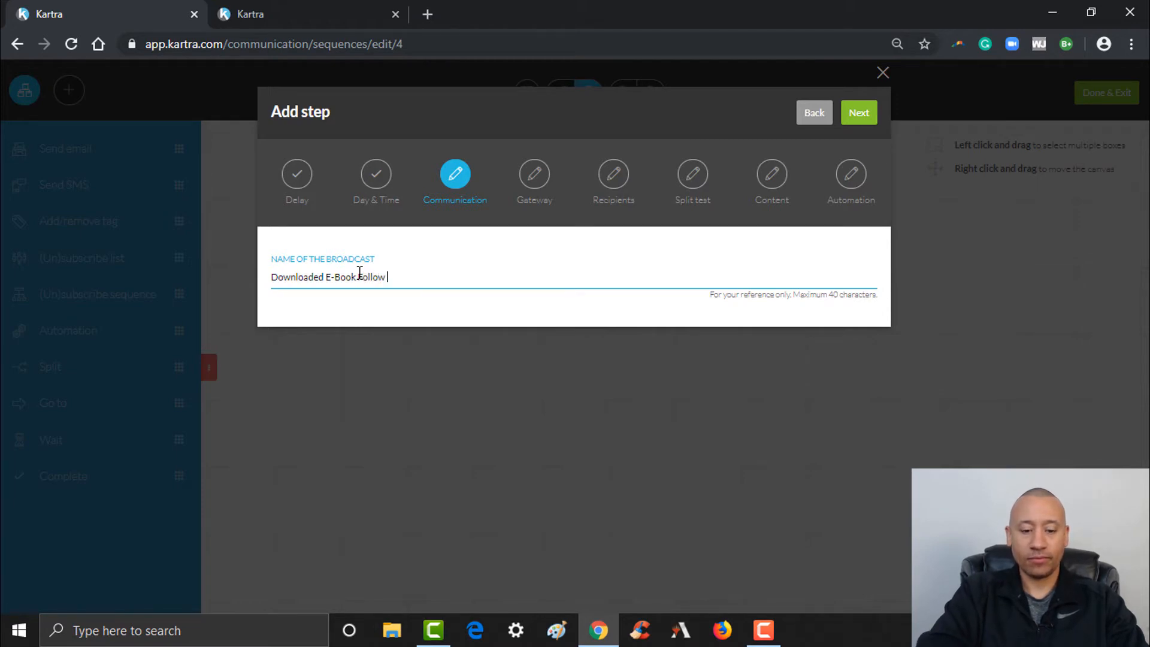
type("Up Email ")
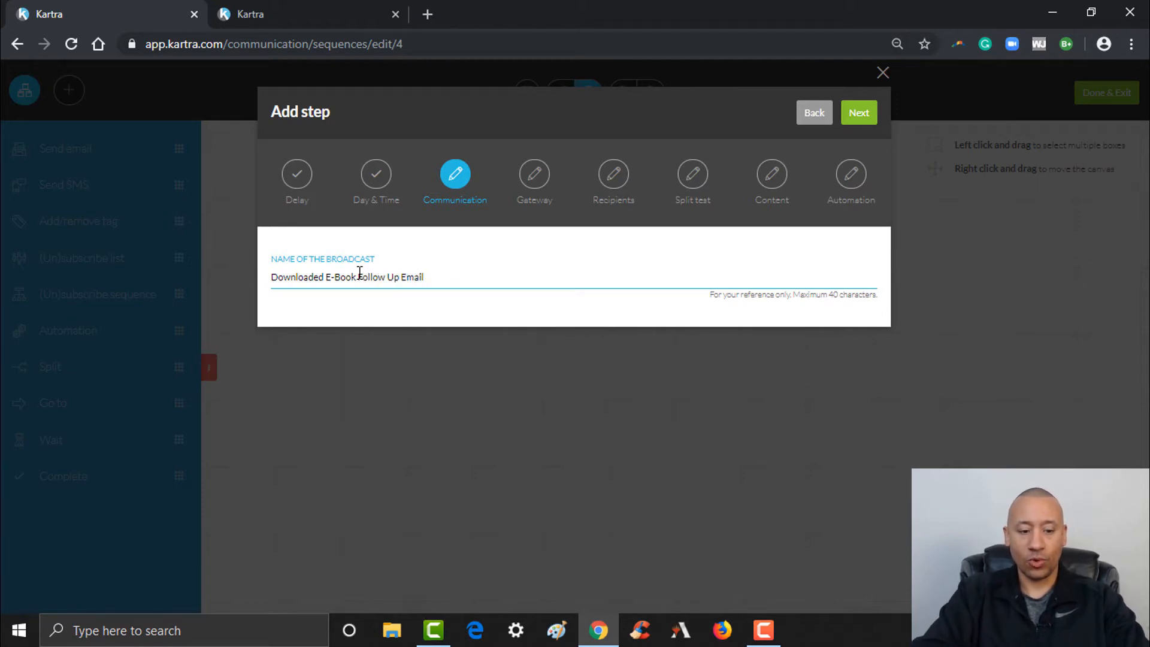
type("#1")
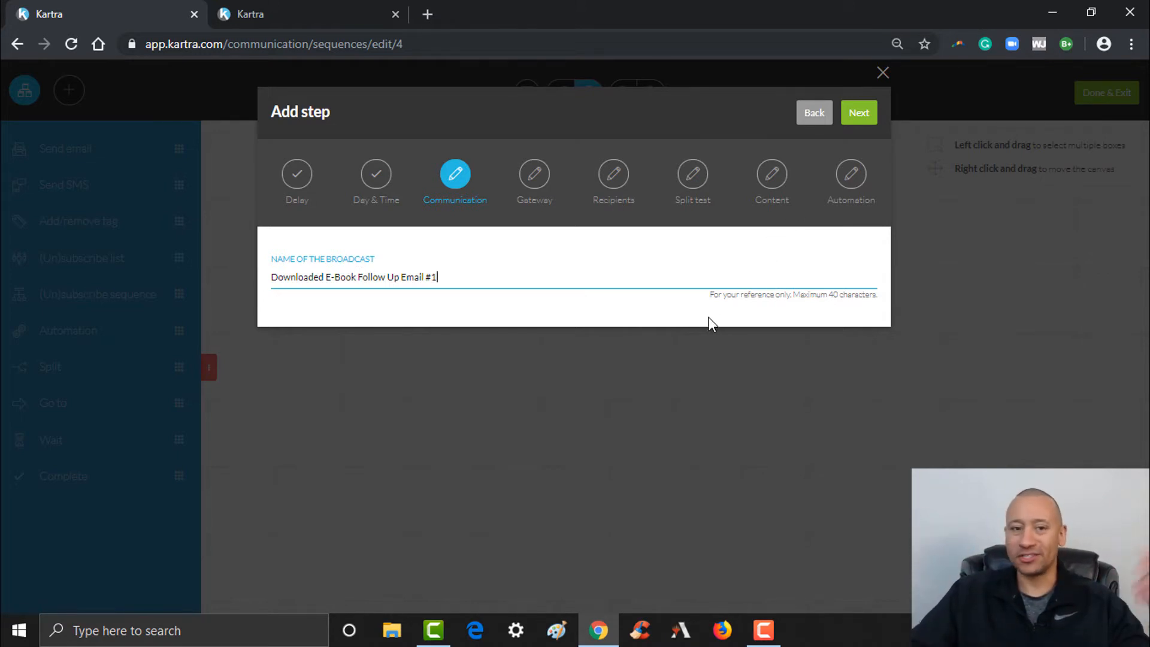
left_click(864, 114)
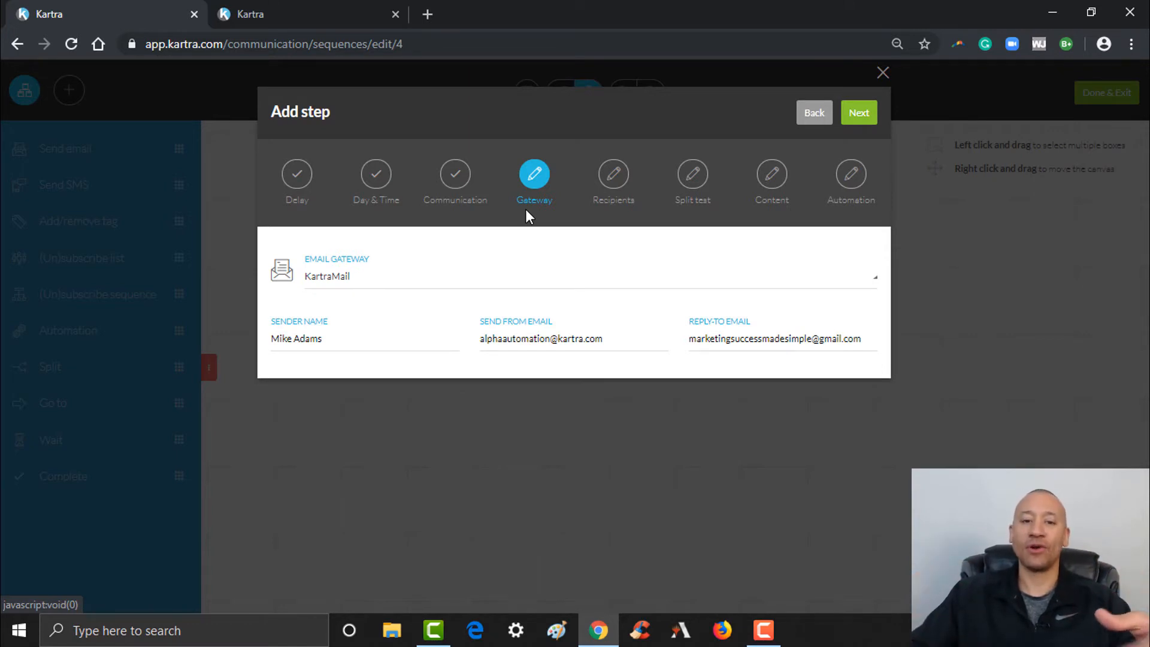
Replace the Send From Email with the sender's own email address
left_click(376, 337)
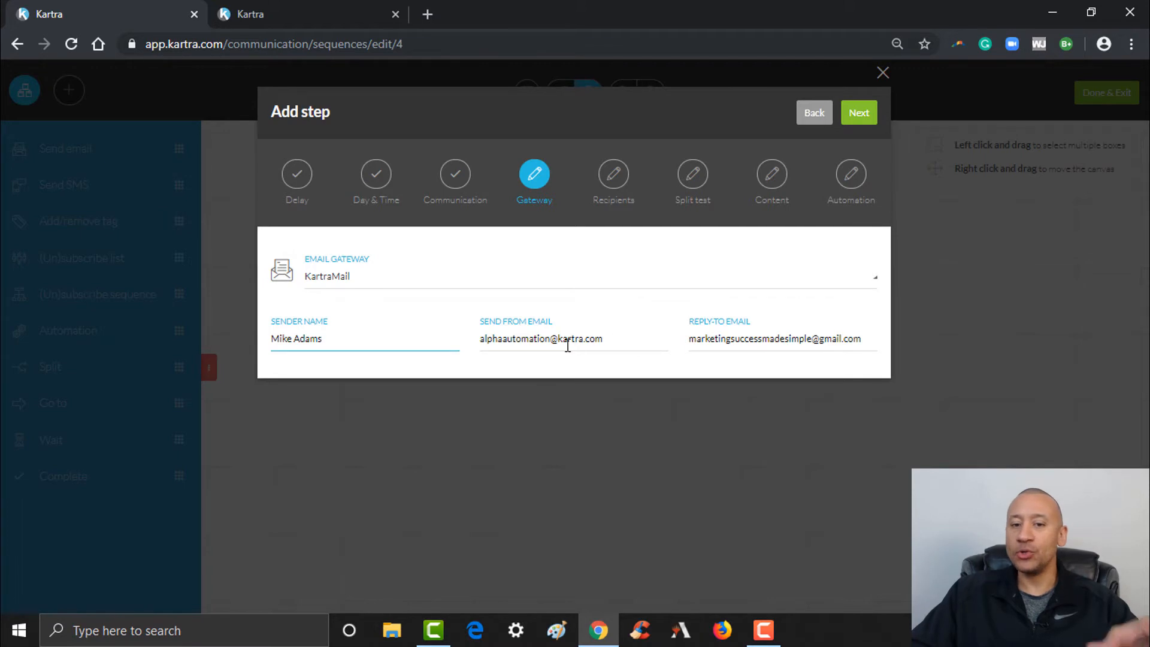
left_click(483, 339)
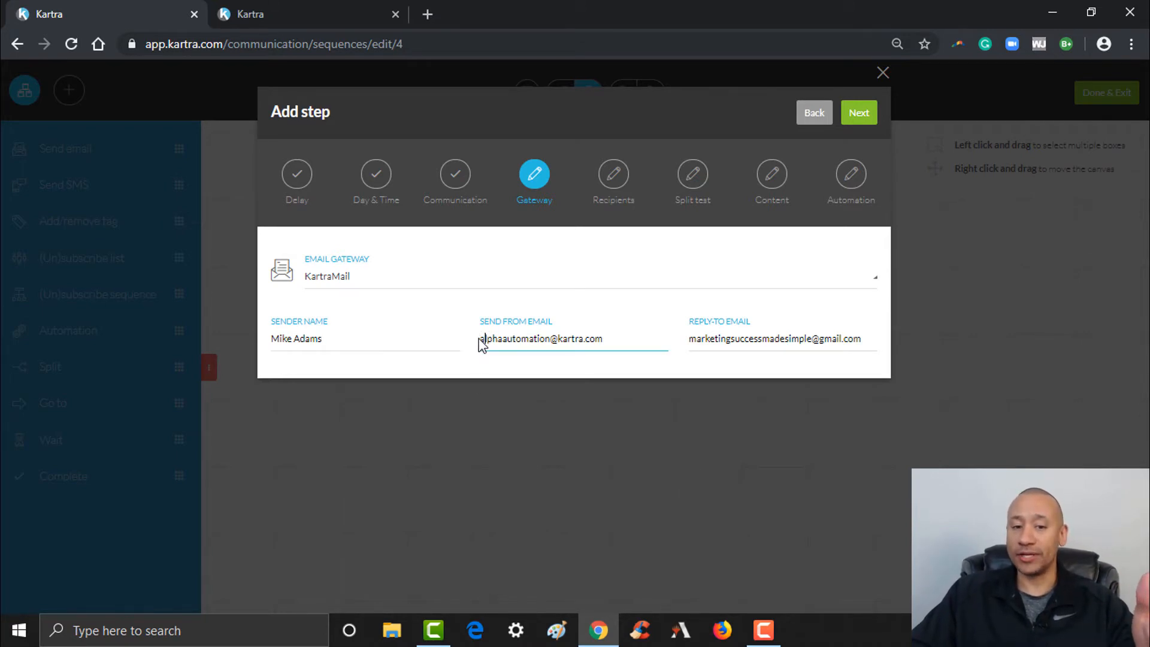
left_click_drag(480, 340, 633, 351)
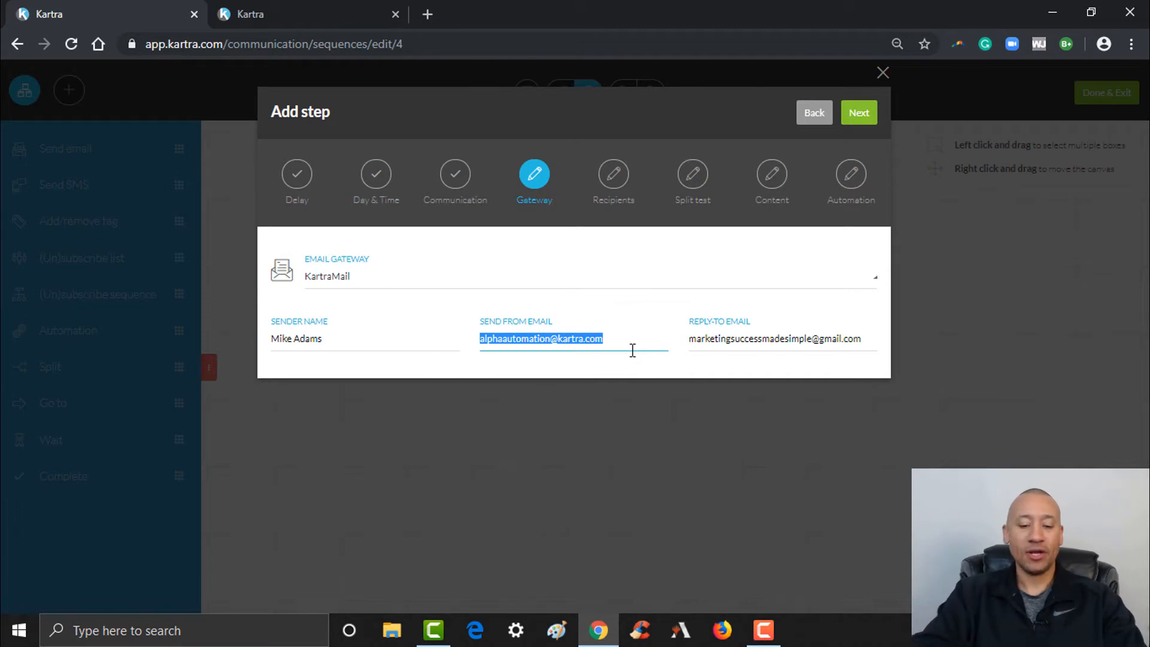
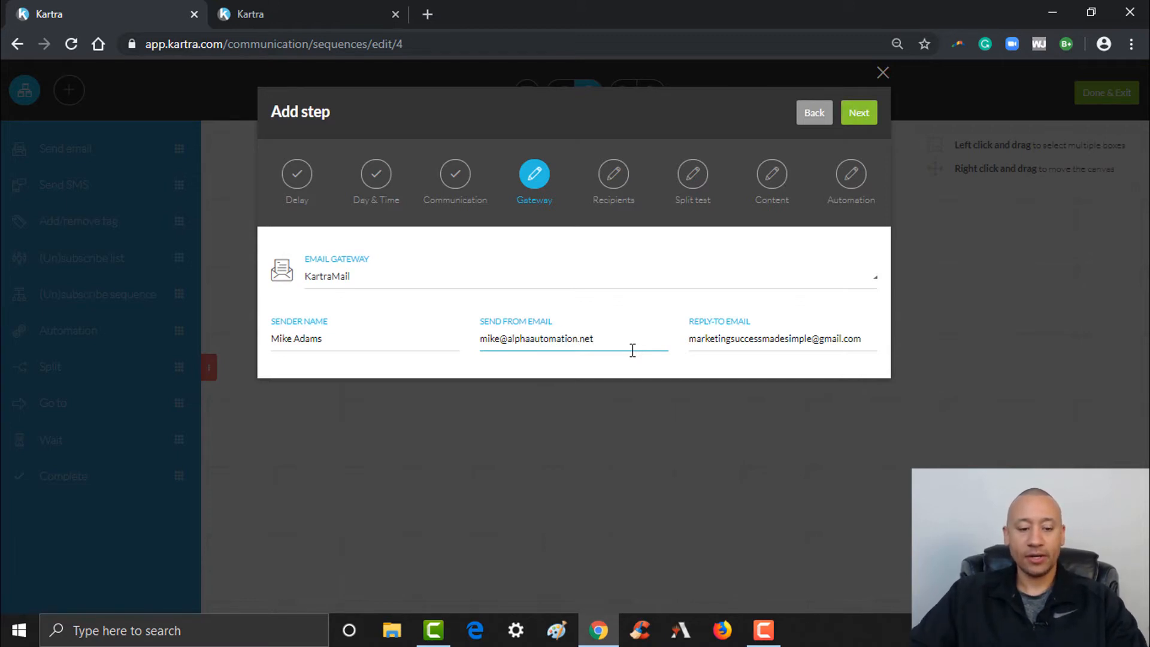
Copy the send-from address into Reply-To Email and continue to recipients
key("ctrl+a")
key("ctrl+c")
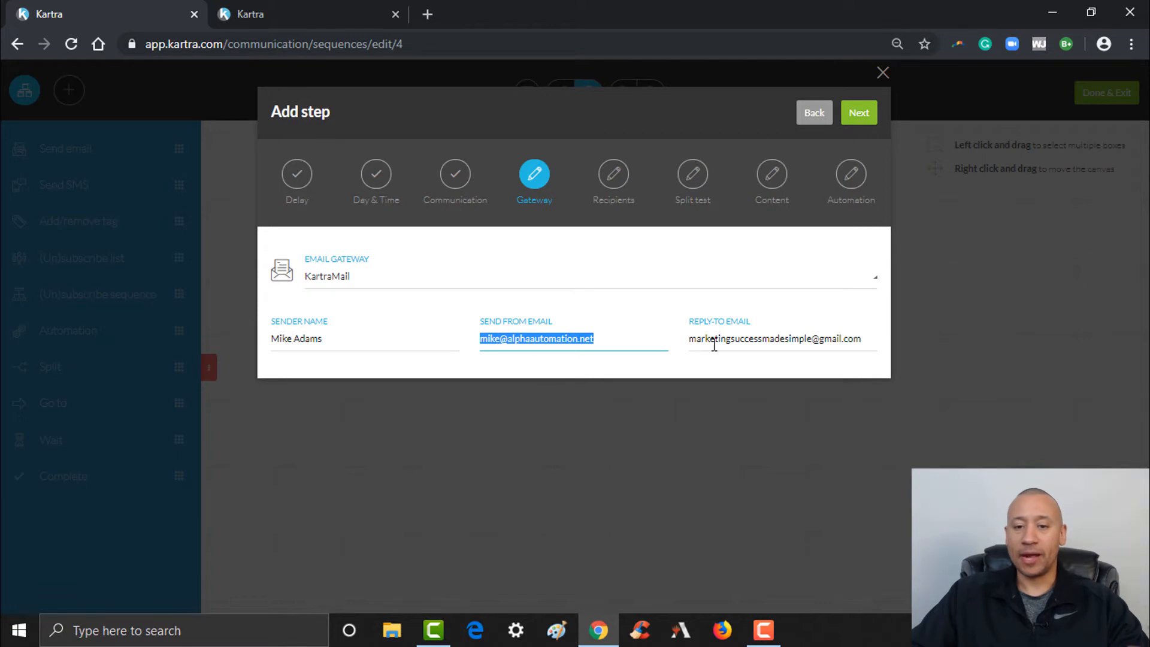
left_click(748, 347)
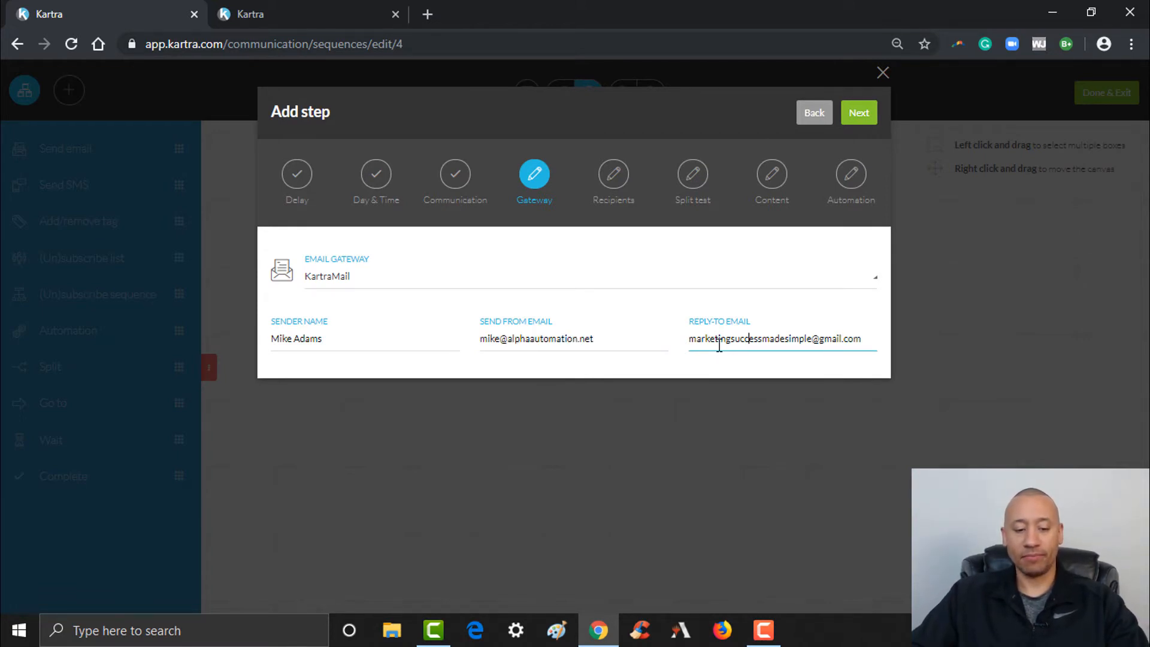
key("ctrl+a")
key("ctrl+v")
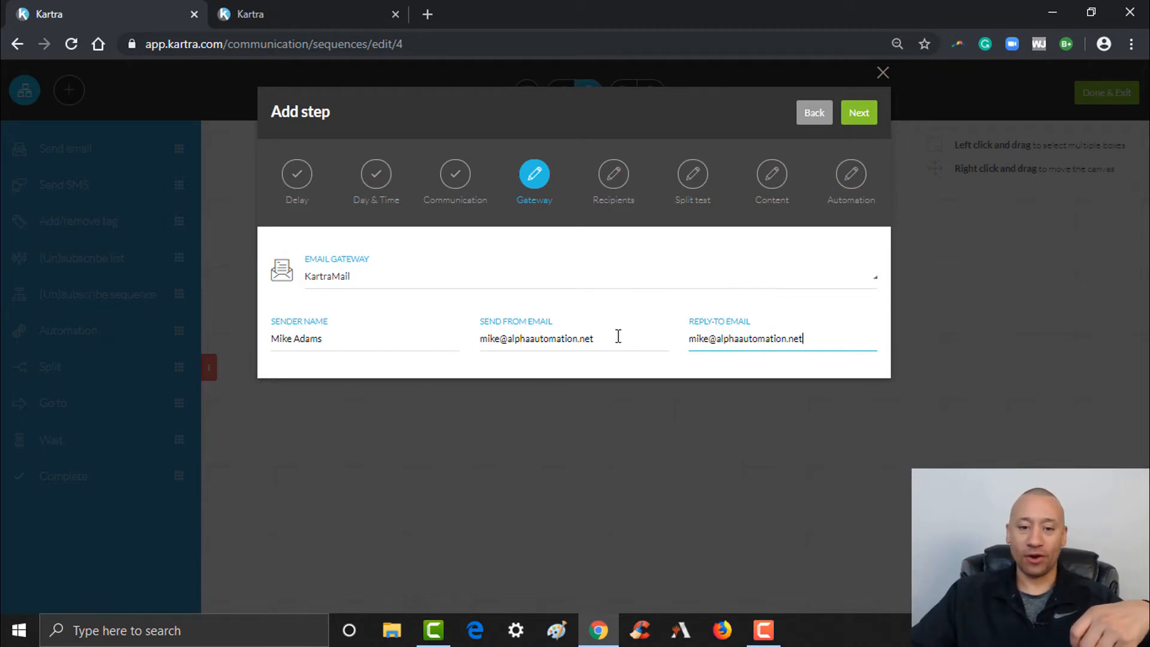
left_click_drag(618, 337, 442, 358)
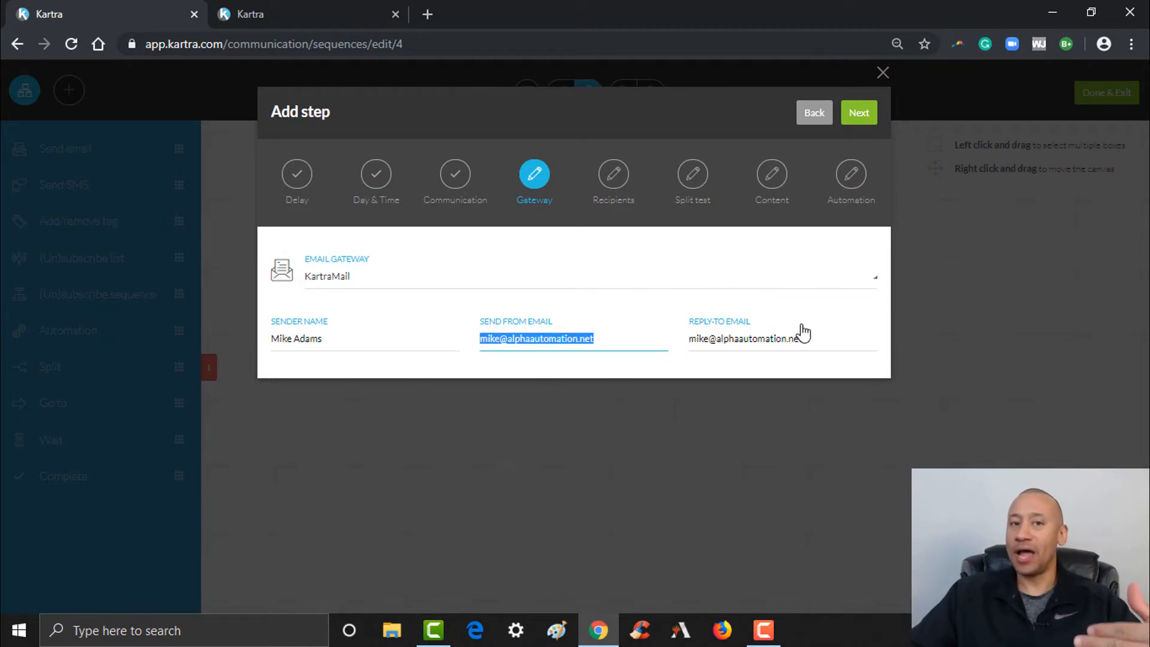
left_click(836, 339)
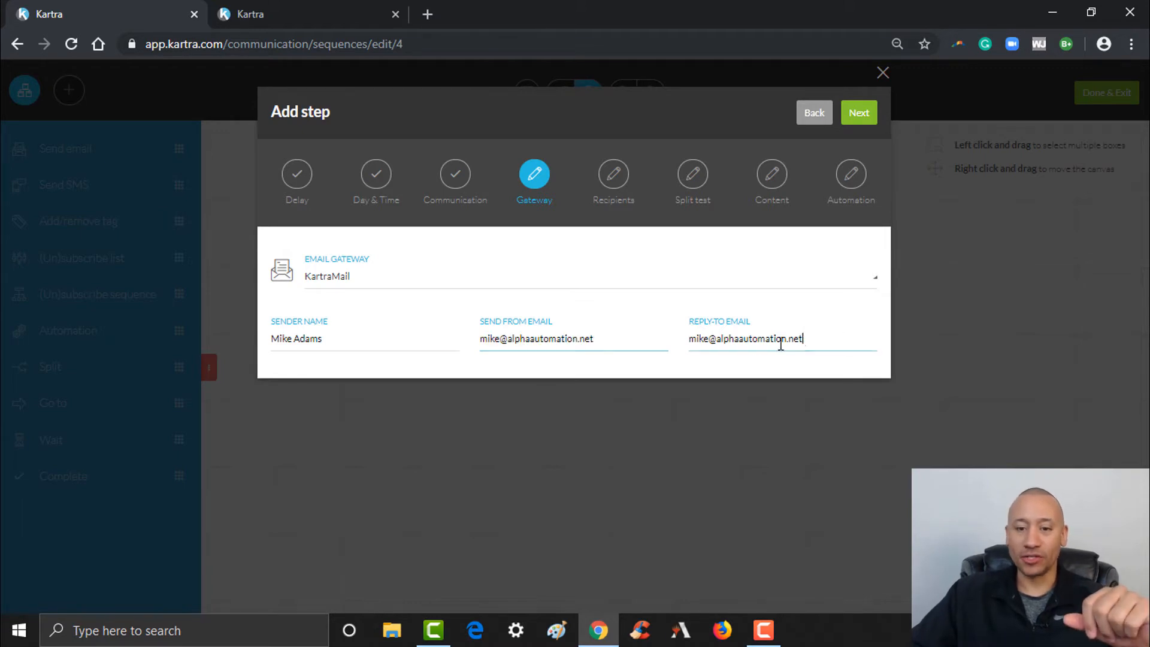
left_click_drag(805, 340, 688, 341)
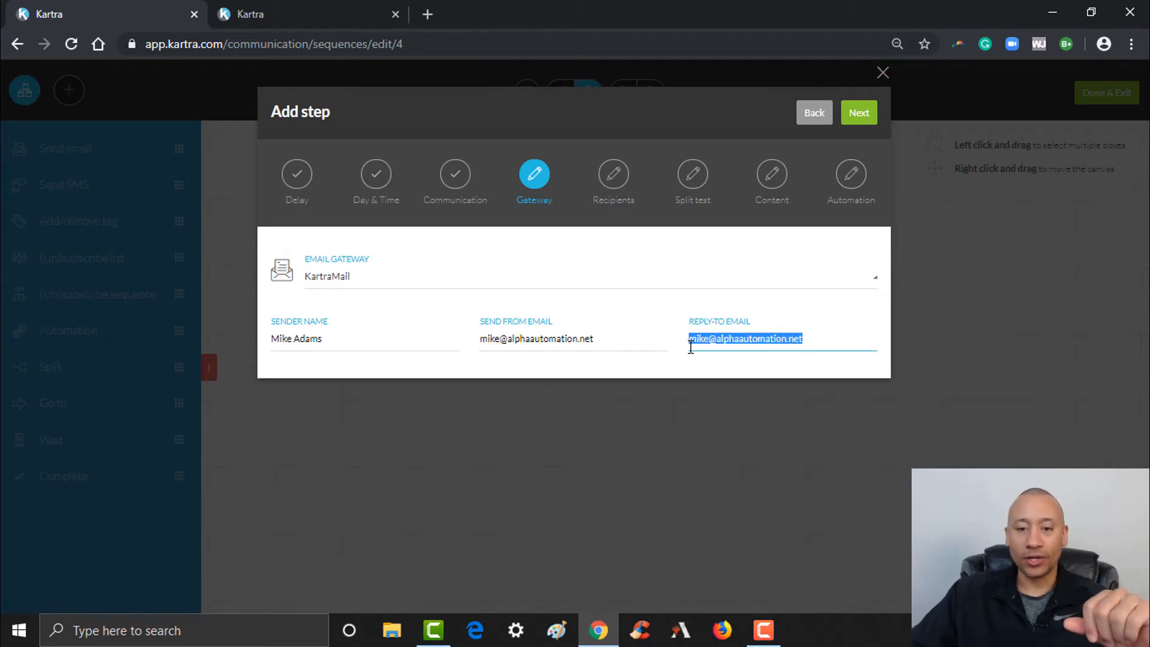
left_click(858, 114)
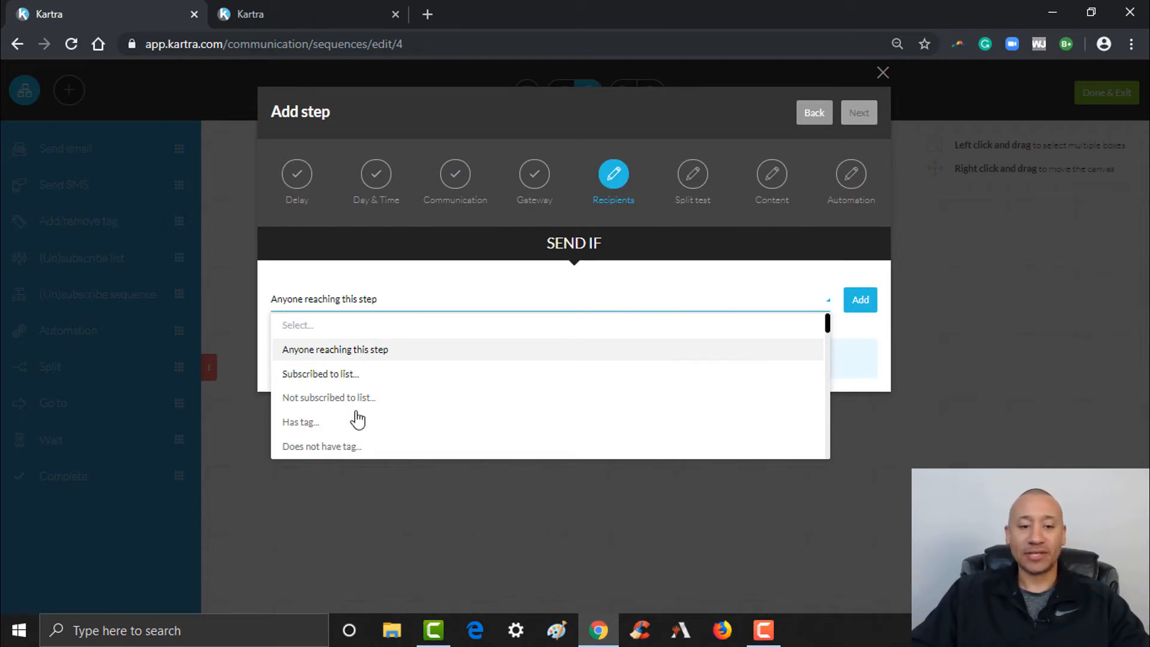
left_click(327, 451)
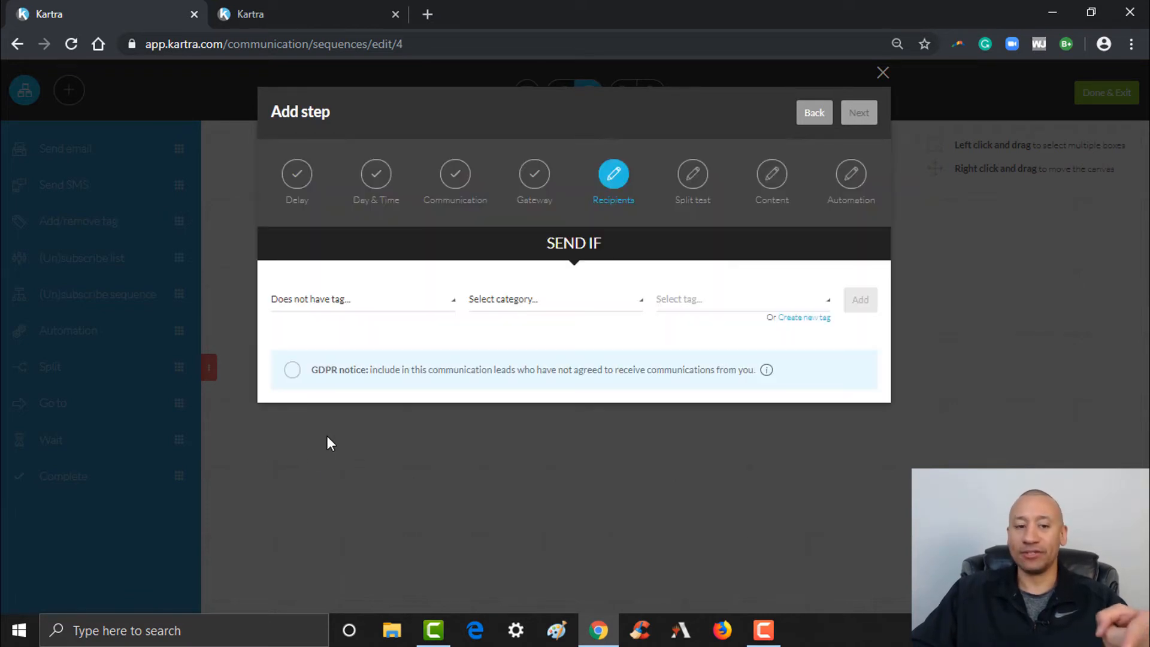
left_click(529, 327)
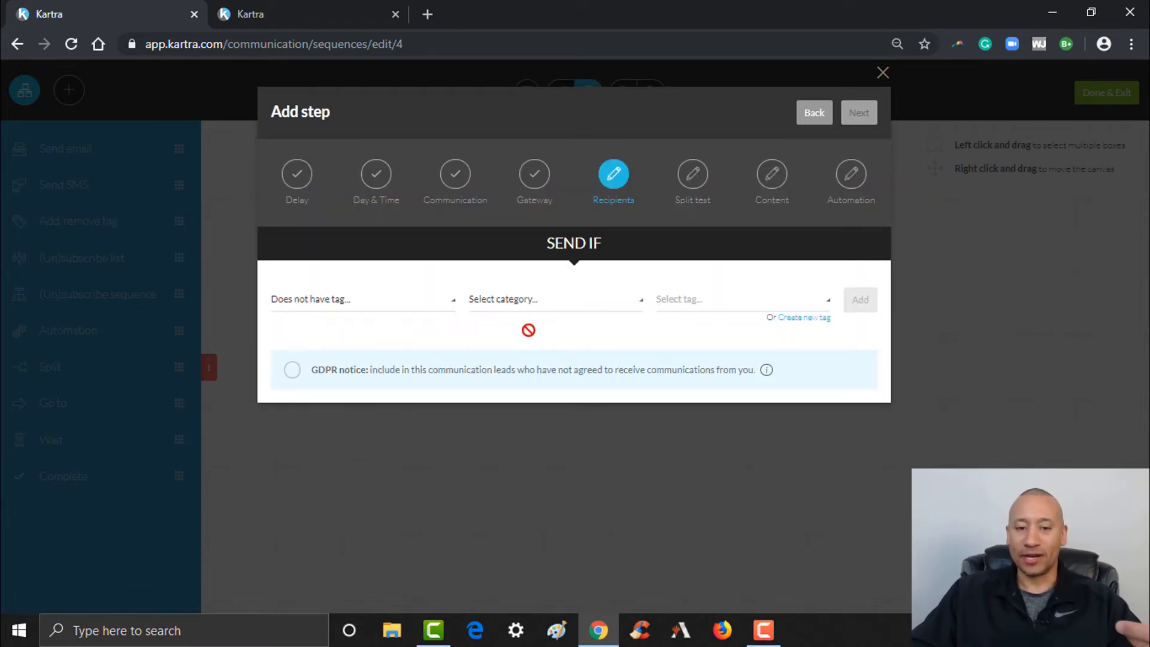
left_click(514, 375)
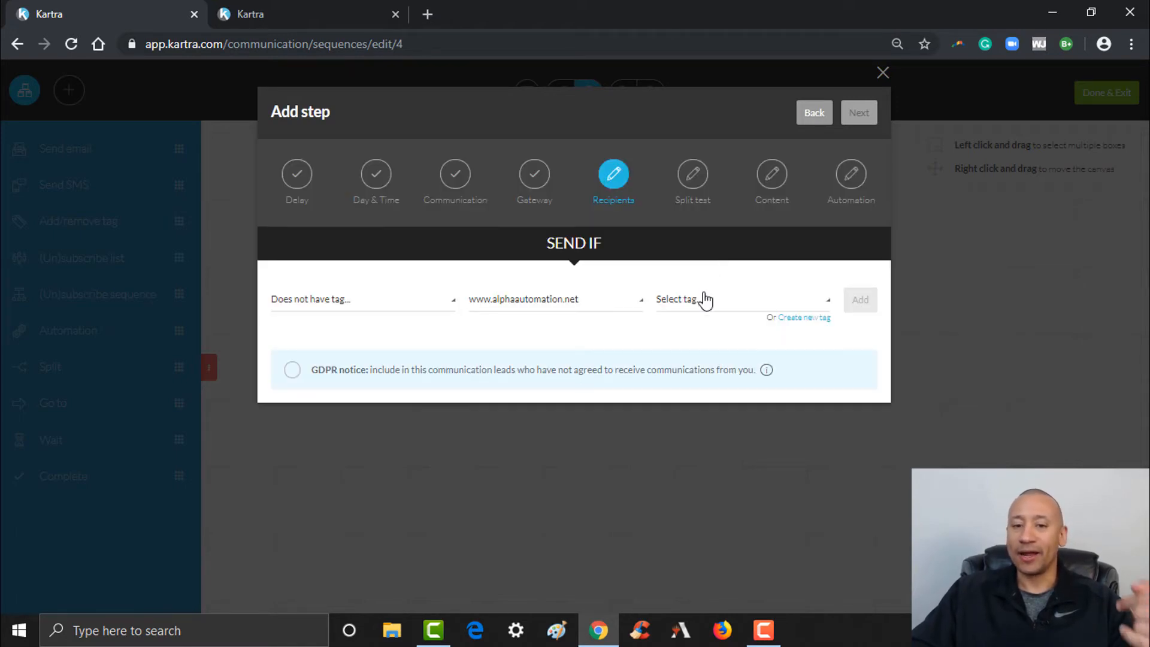
left_click(706, 301)
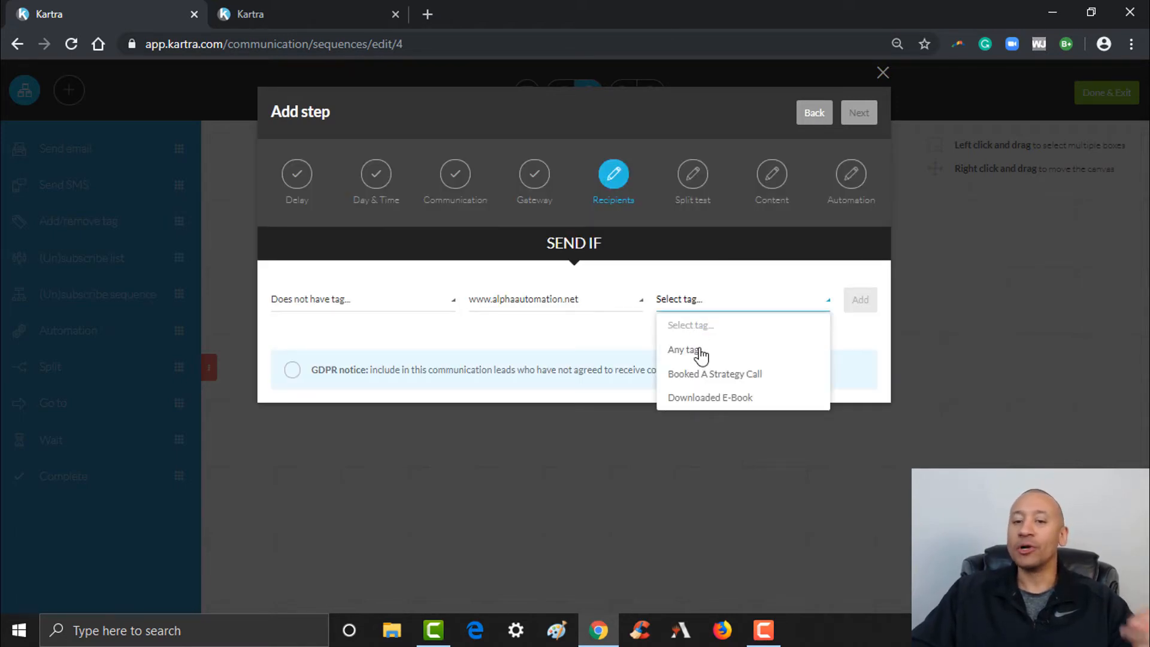
left_click(712, 377)
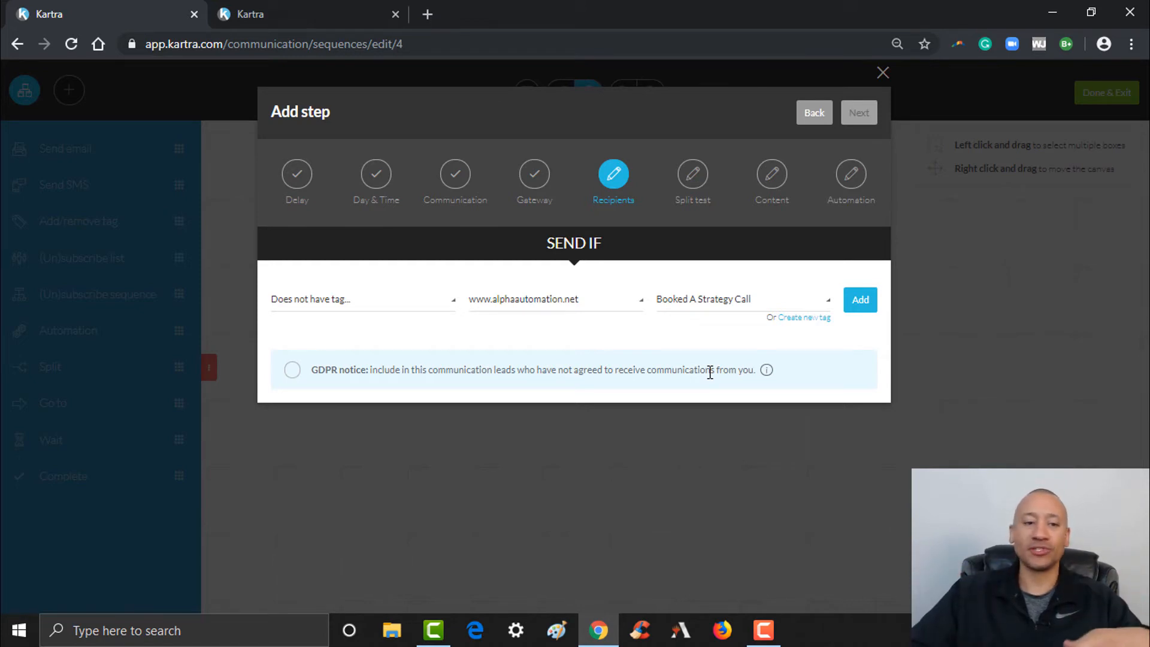
Switch the condition to 'Anyone reaching this step' and tick the GDPR notice option
left_click(370, 309)
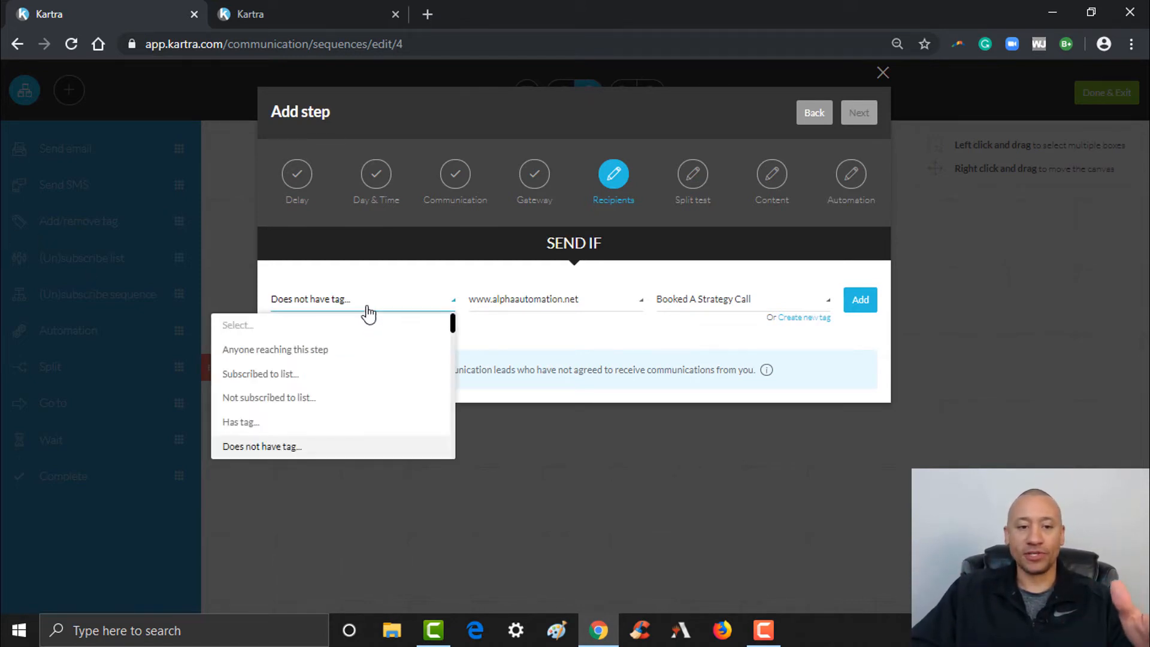
left_click(331, 352)
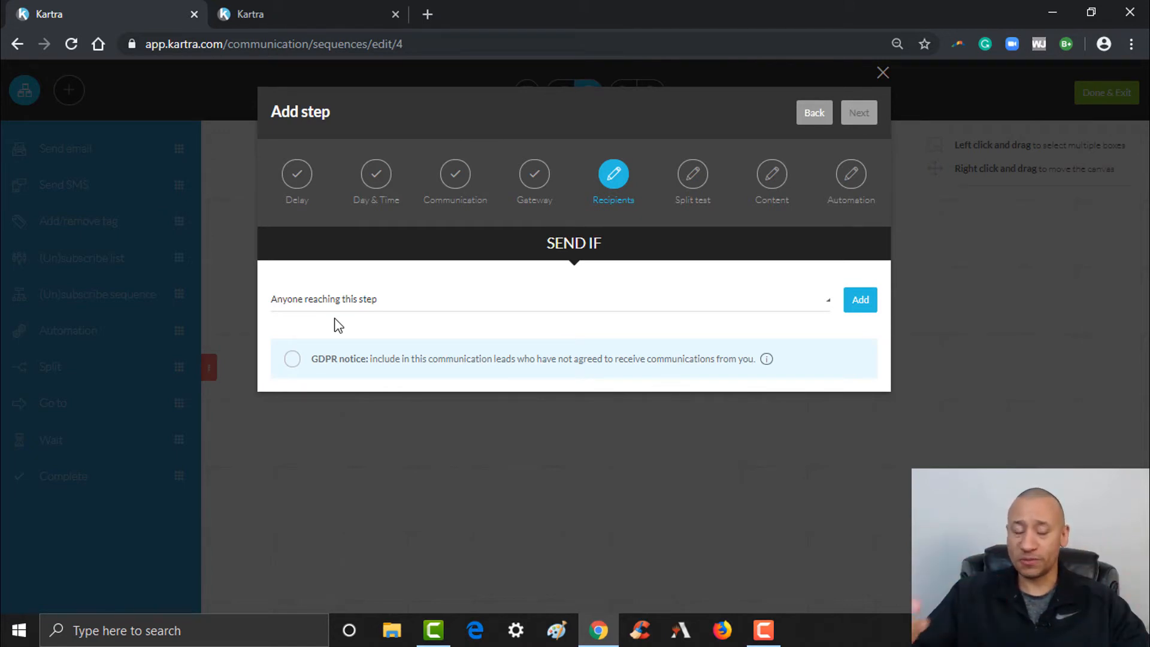
left_click(294, 361)
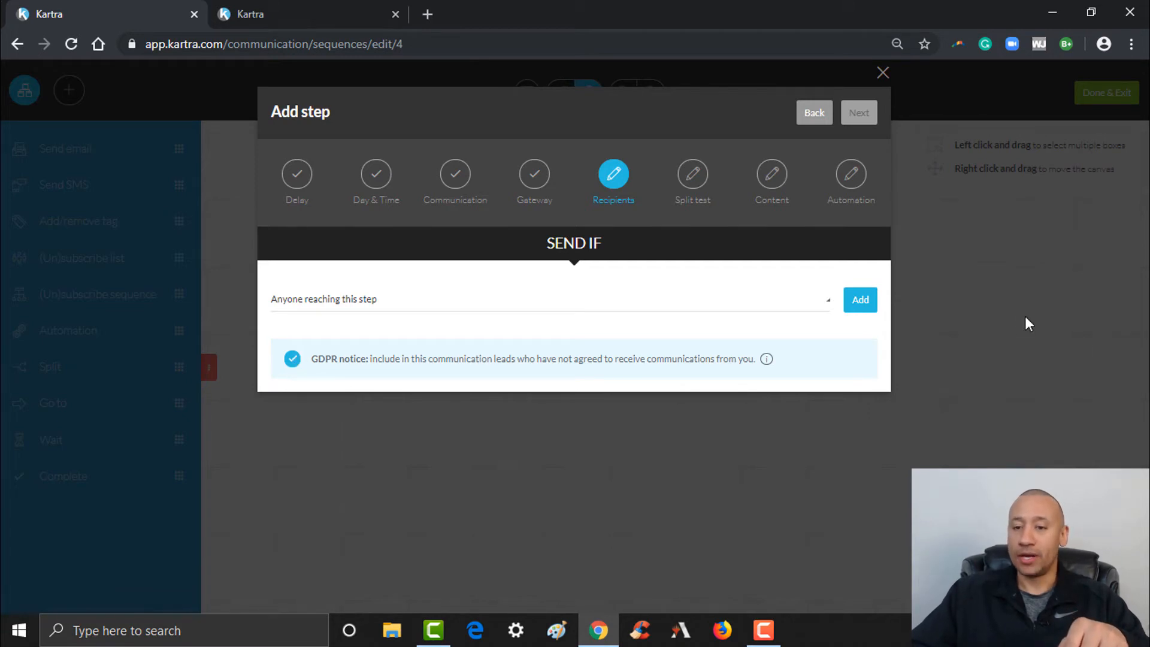
Add the 'Anyone reaching this step' condition and advance to the Split test stage
left_click(861, 300)
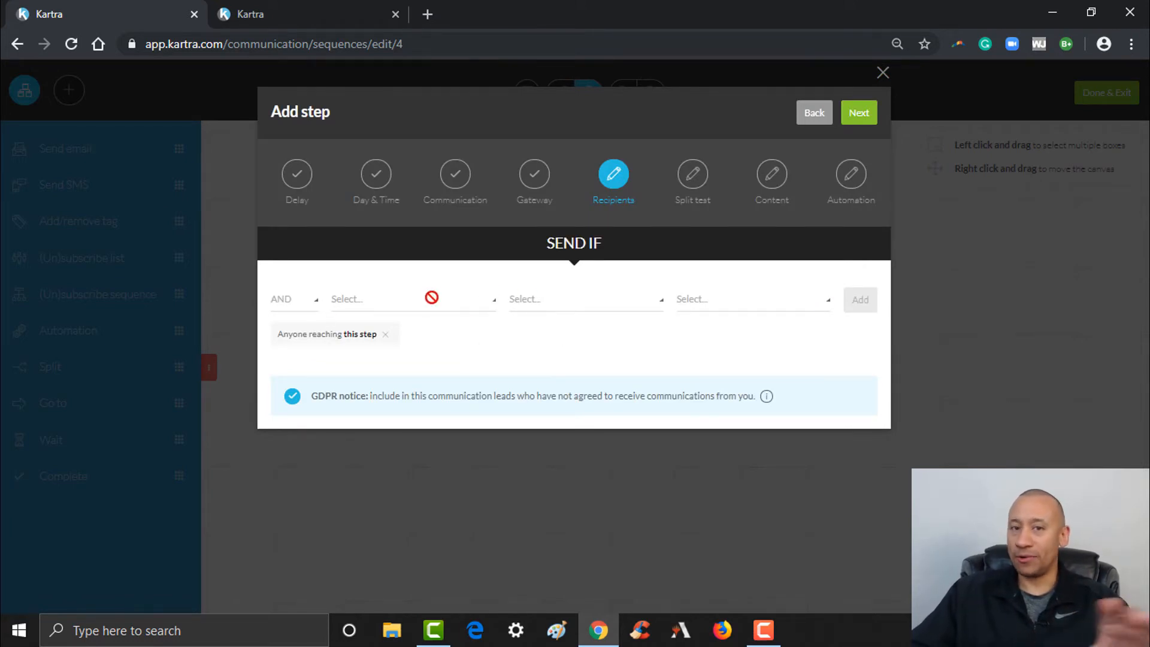
left_click(857, 114)
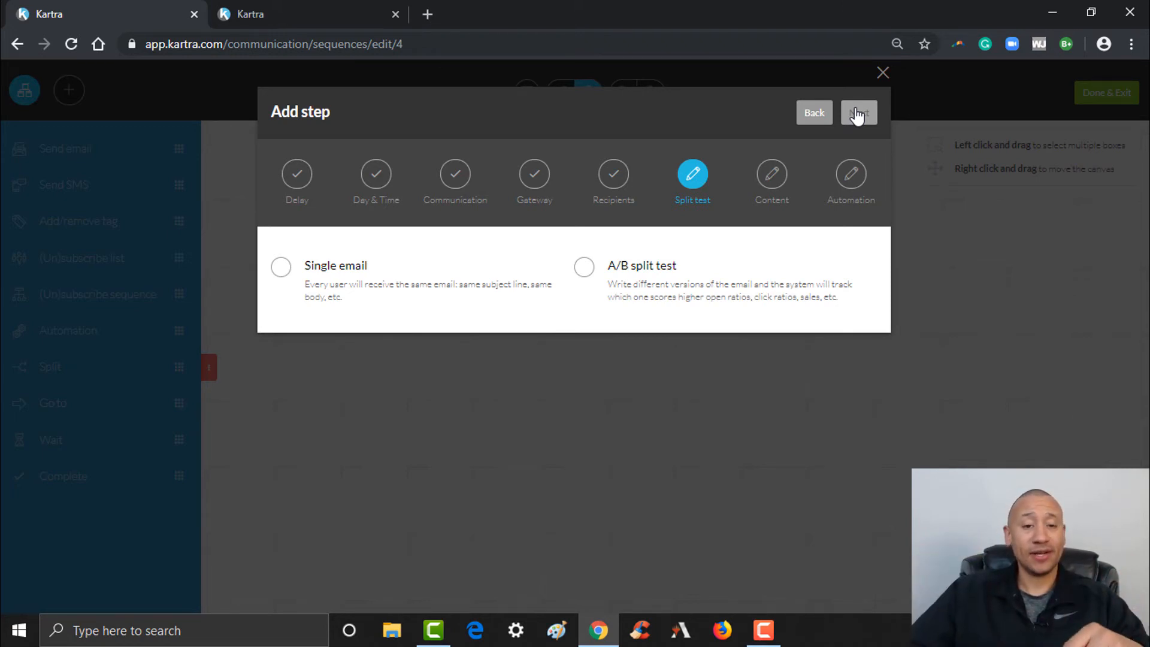
Choose Single email and advance to the Content stage
left_click(333, 269)
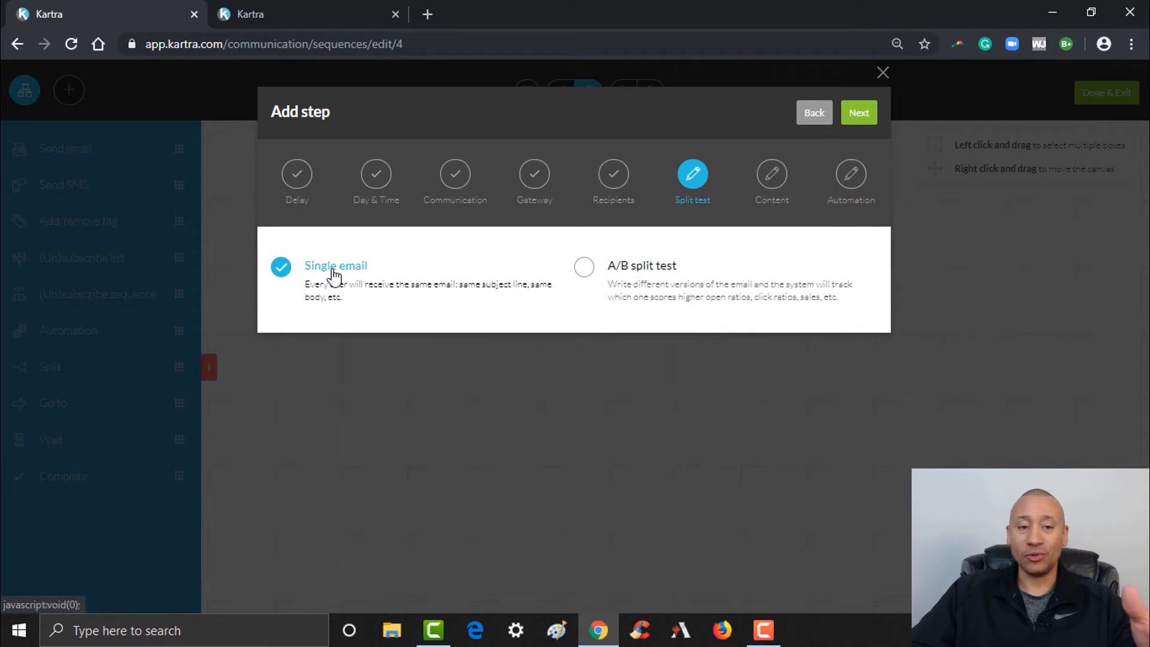
left_click(843, 116)
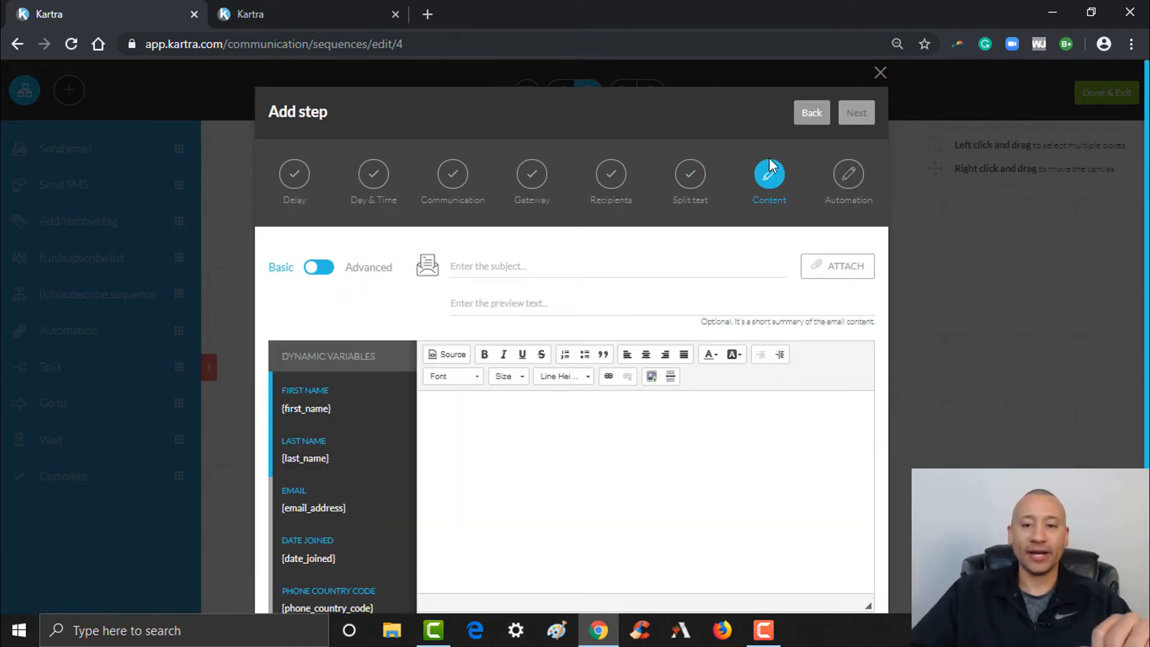
Flip the content editor from Basic to Advanced drag-and-drop mode
scroll(1146, 215, "down", 1)
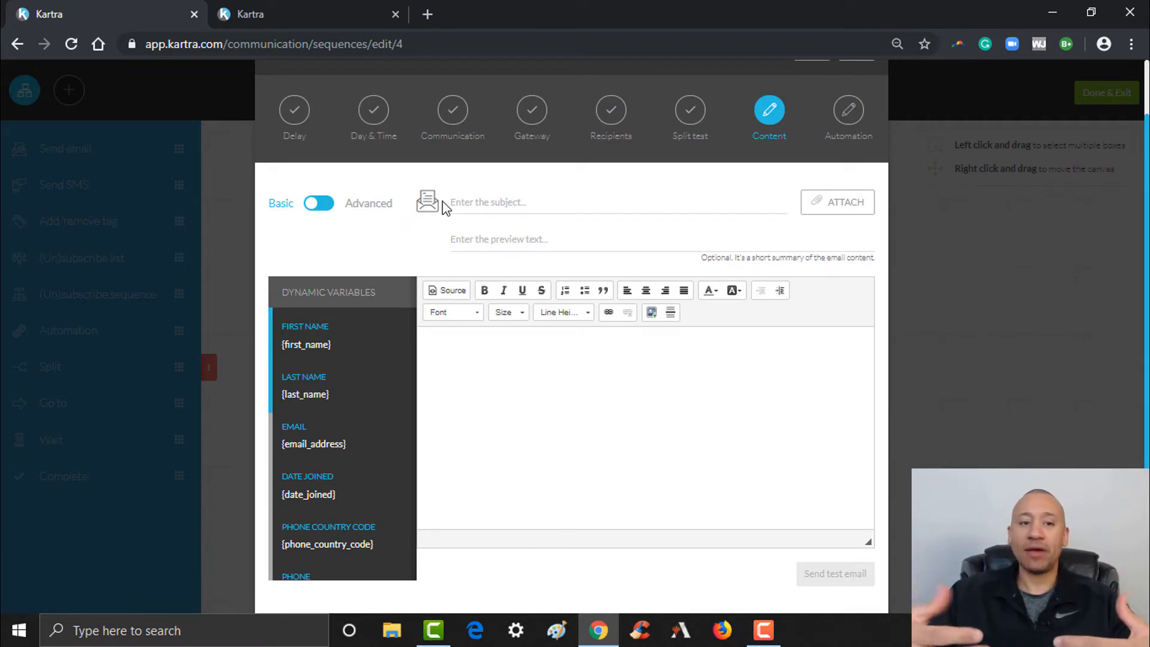
left_click(332, 207)
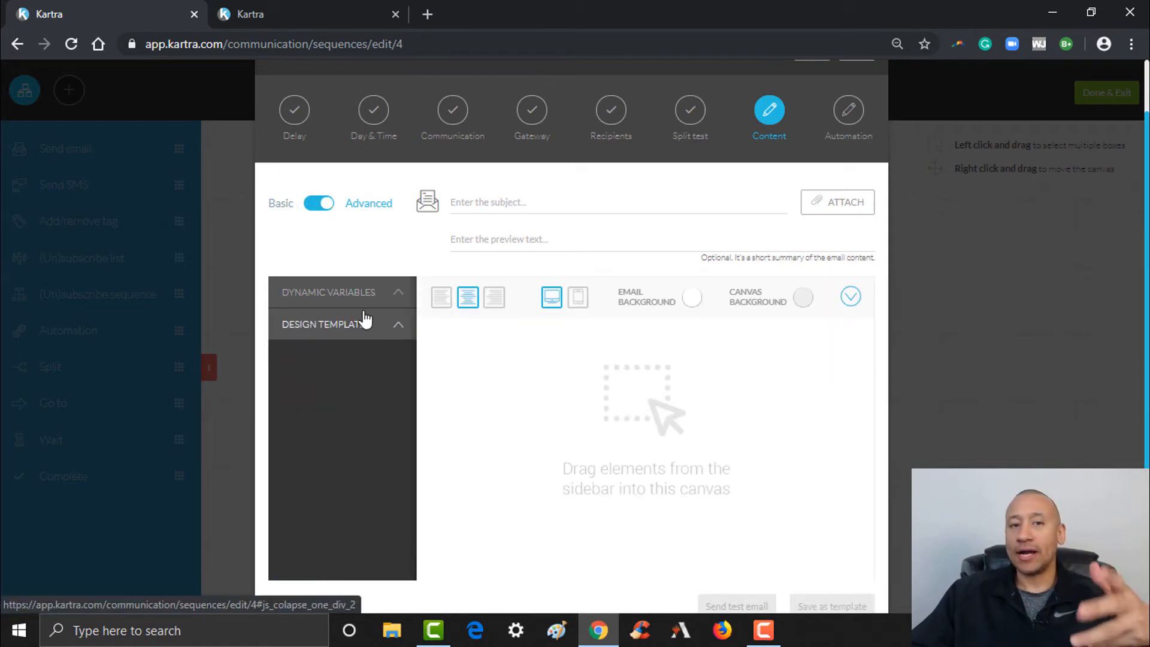
Browse the Design Templates, Full templates and headline blocks, trying a headline on the canvas
left_click(398, 329)
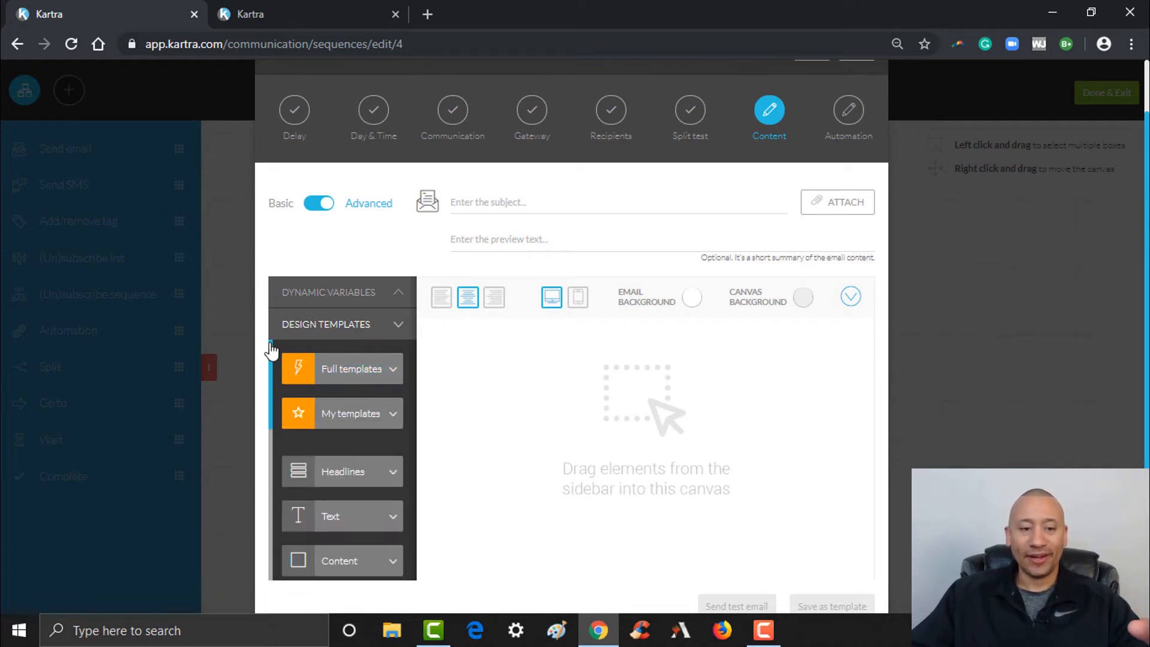
left_click(388, 375)
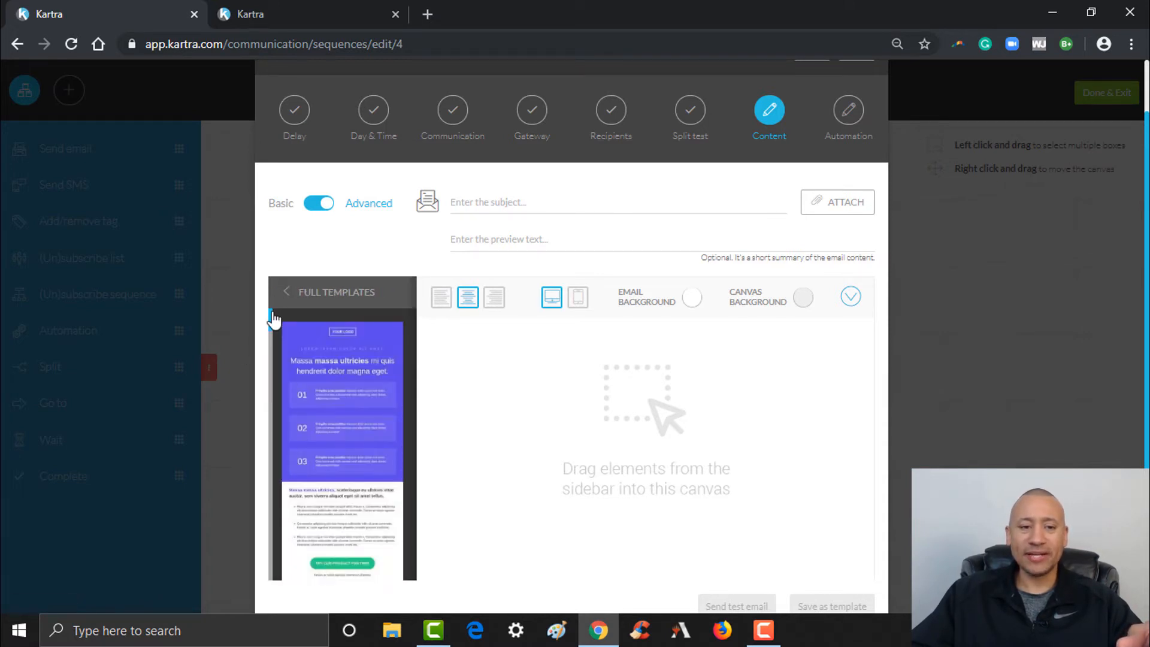
left_click_drag(273, 316, 274, 325)
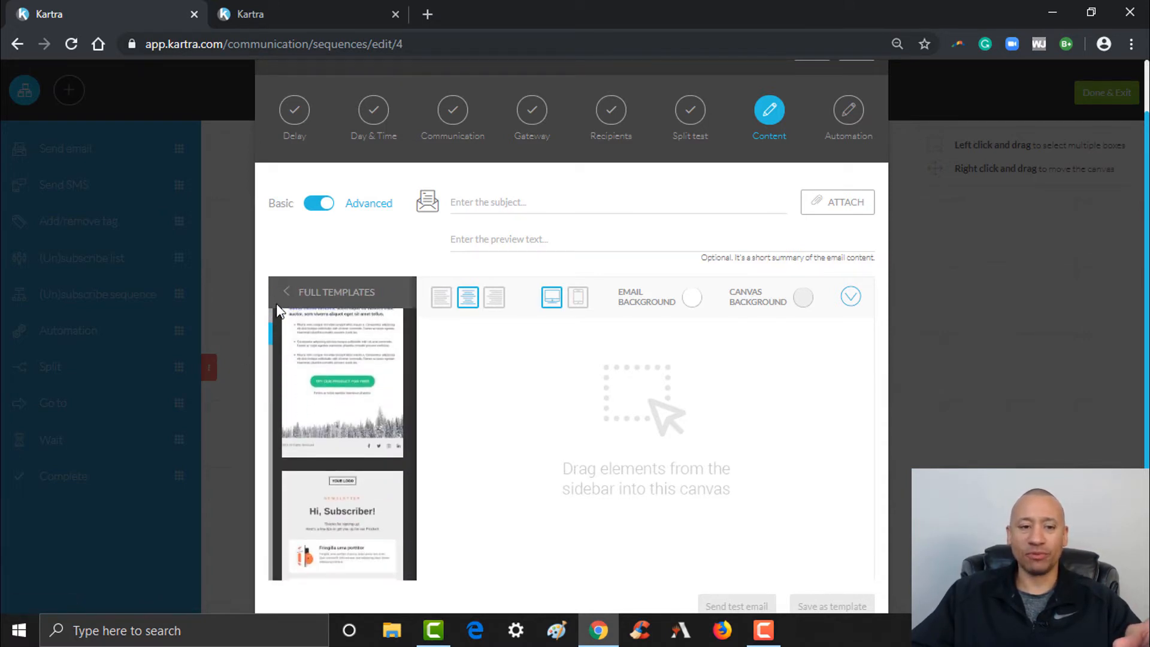
left_click(290, 301)
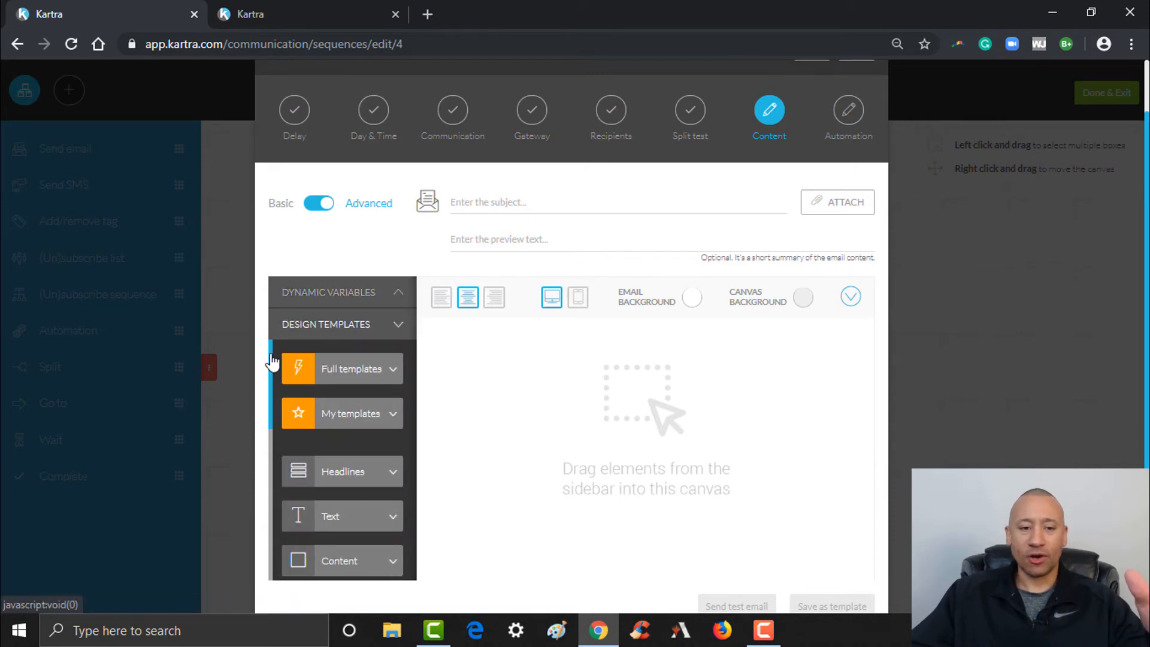
left_click_drag(273, 359, 275, 397)
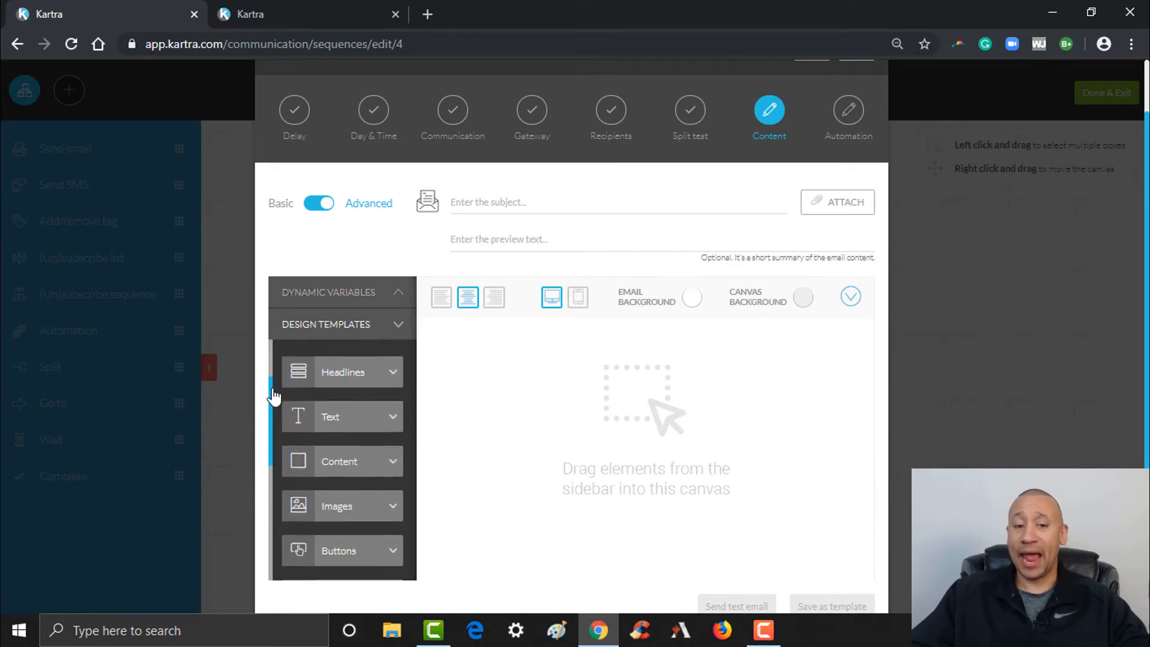
left_click(386, 373)
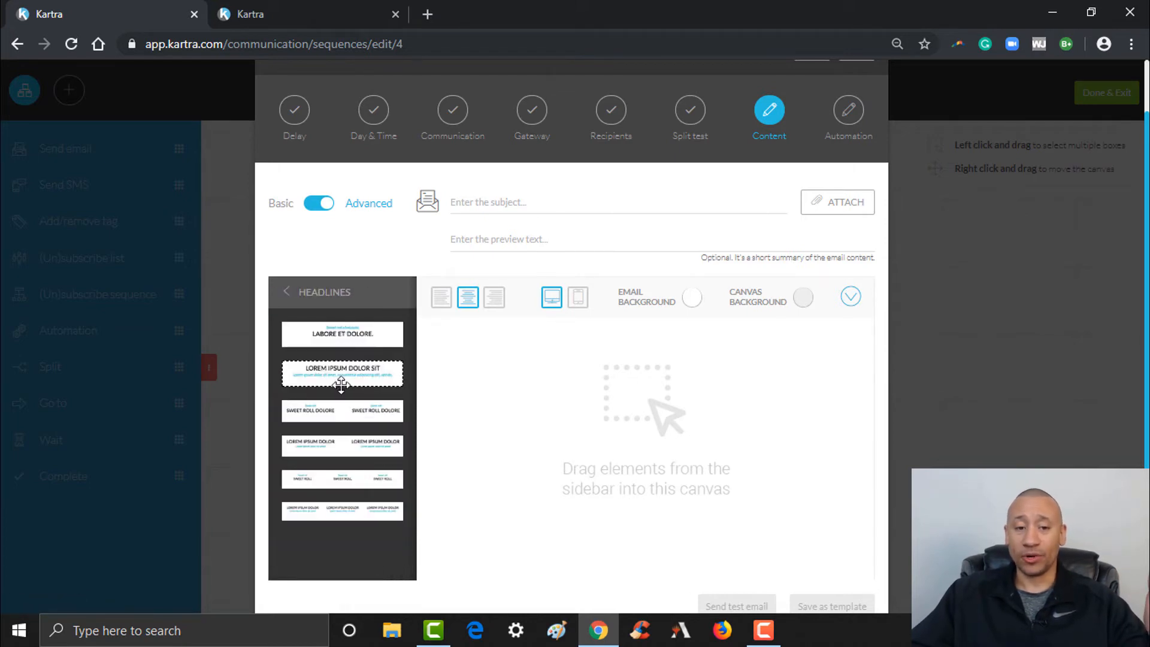
mouse_move(348, 336)
left_mouse_down()
mouse_move(524, 342)
mouse_move(580, 367)
mouse_move(385, 338)
mouse_move(329, 344)
left_mouse_up()
left_click(306, 291)
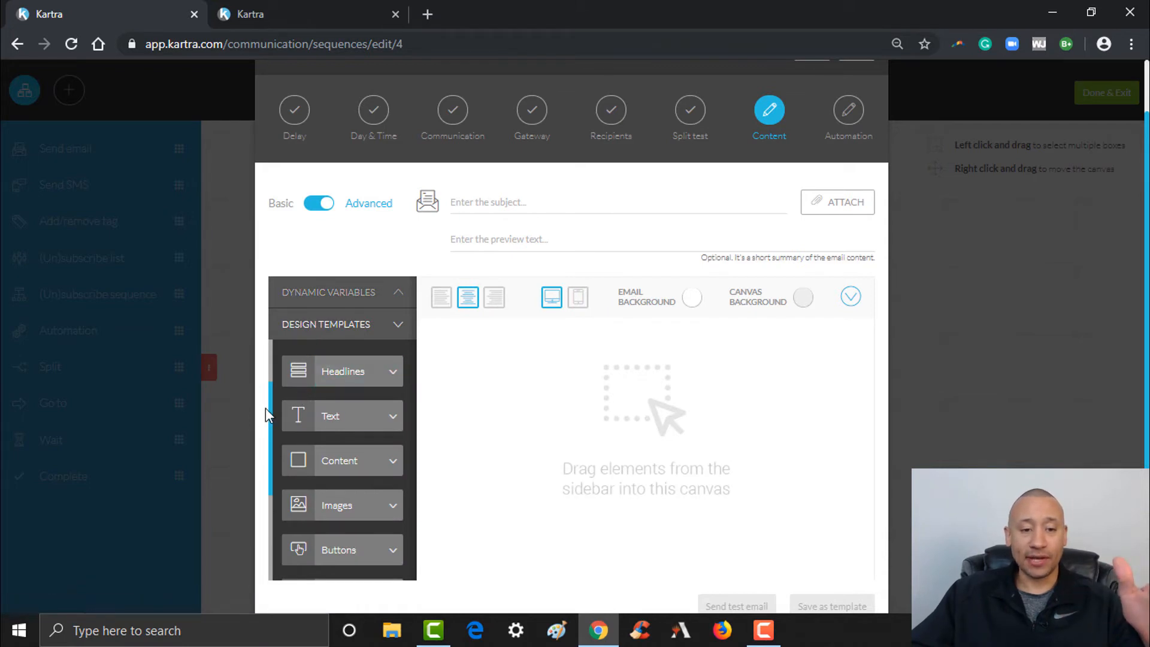
Drag the 'Hi, Subscriber!' full template onto the email canvas and review it
left_click_drag(271, 408, 290, 334)
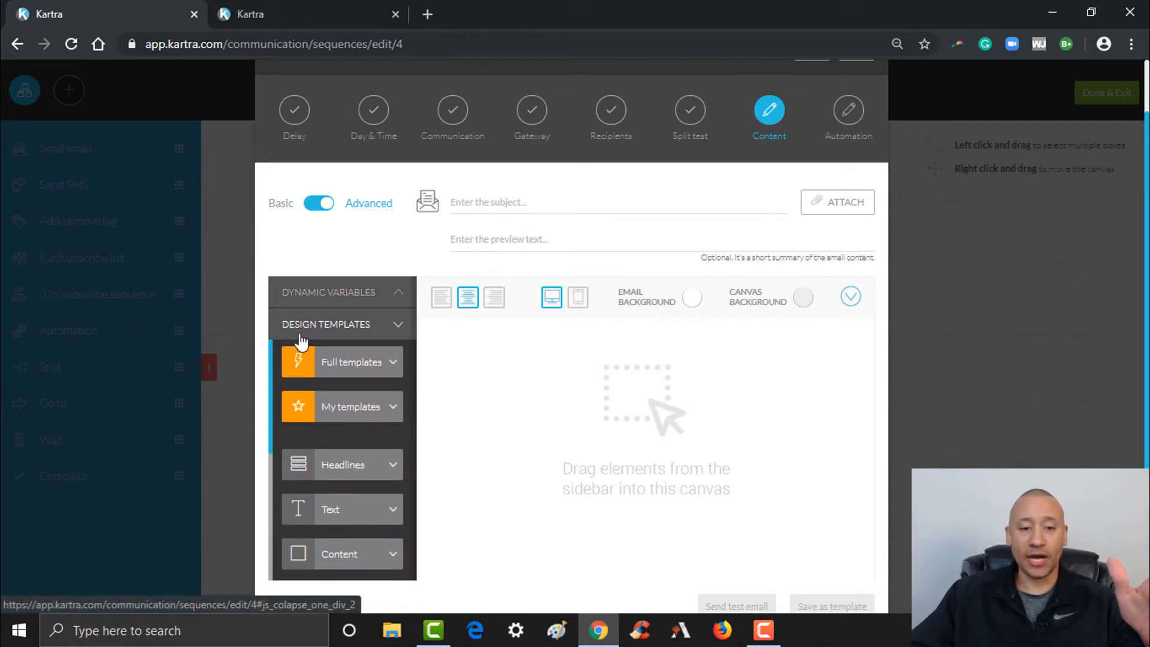
left_click(396, 369)
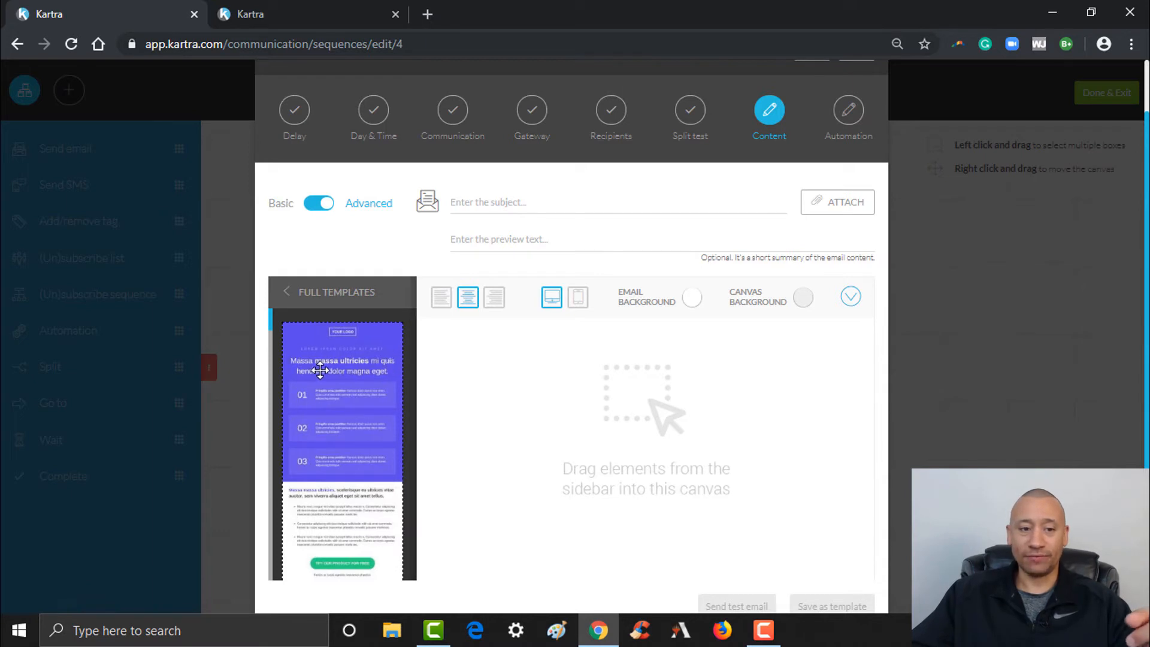
left_click_drag(271, 322, 281, 347)
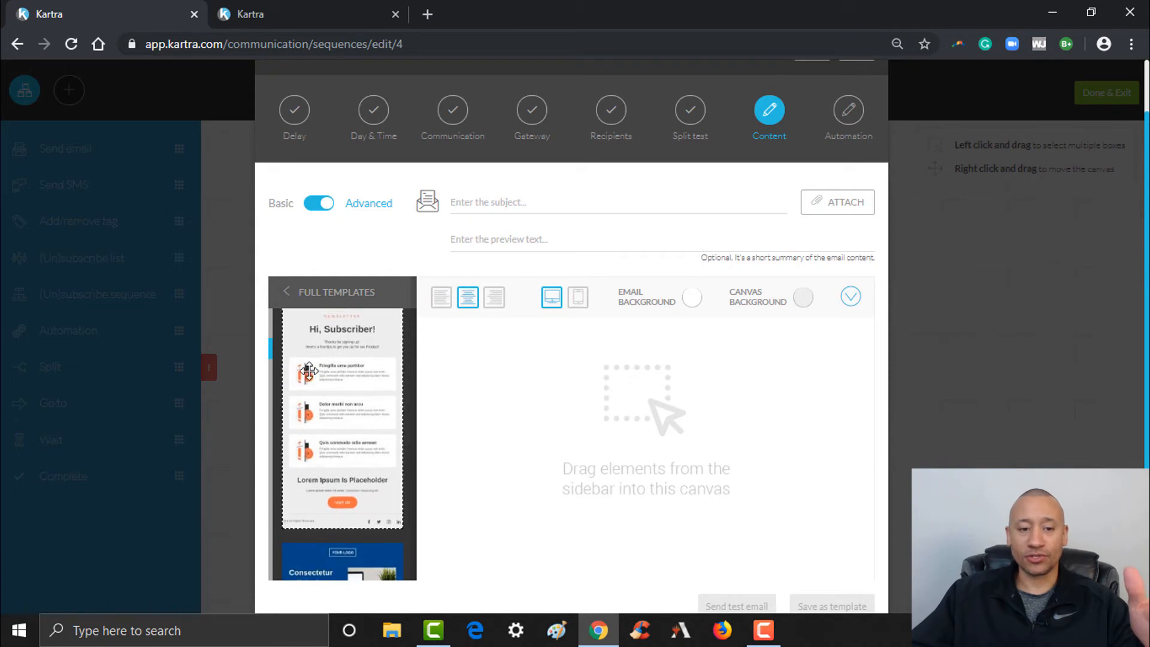
left_click_drag(319, 377, 583, 358)
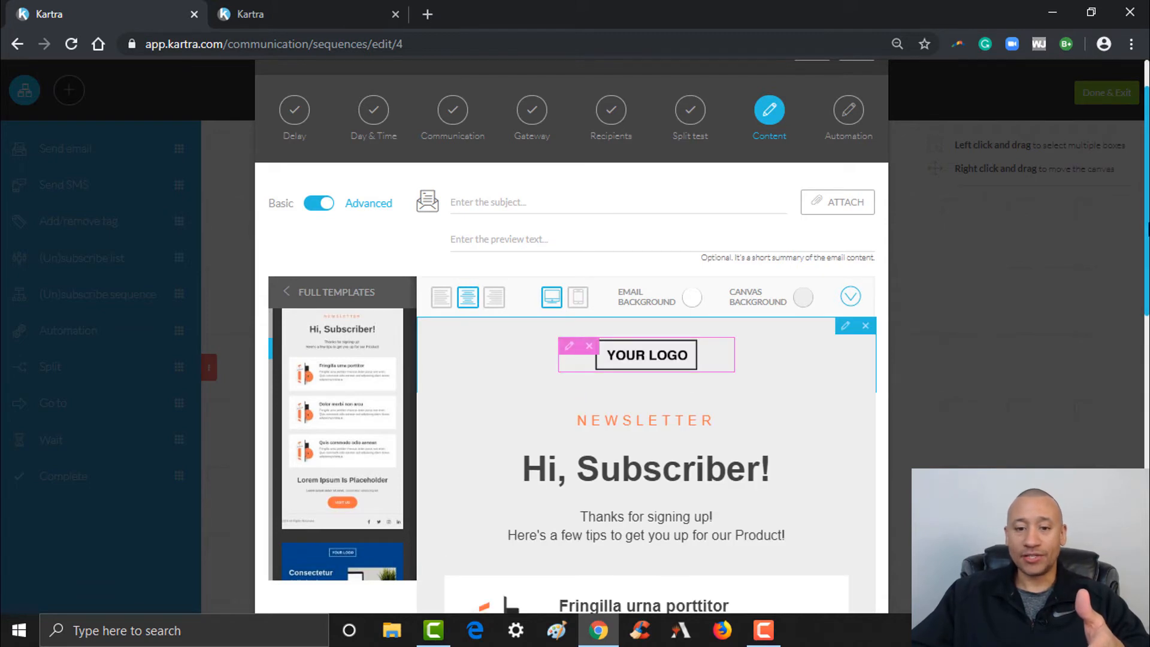
scroll(1145, 339, "down", 6)
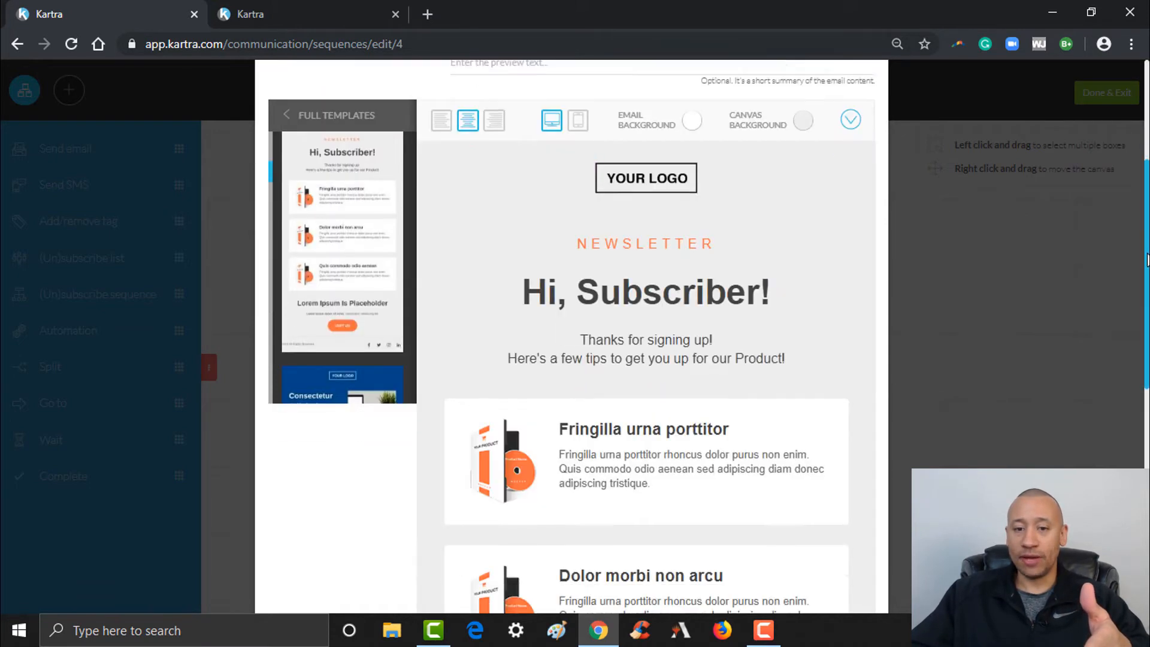
left_click_drag(1141, 382, 1140, 466)
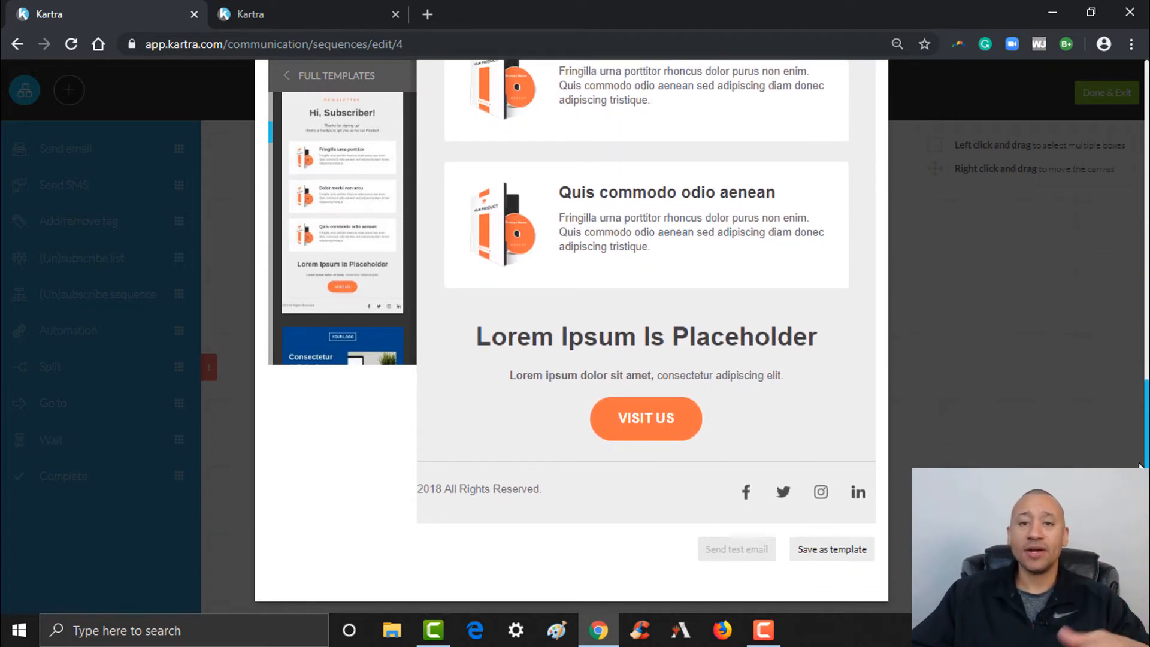
scroll(1141, 466, "up", 5)
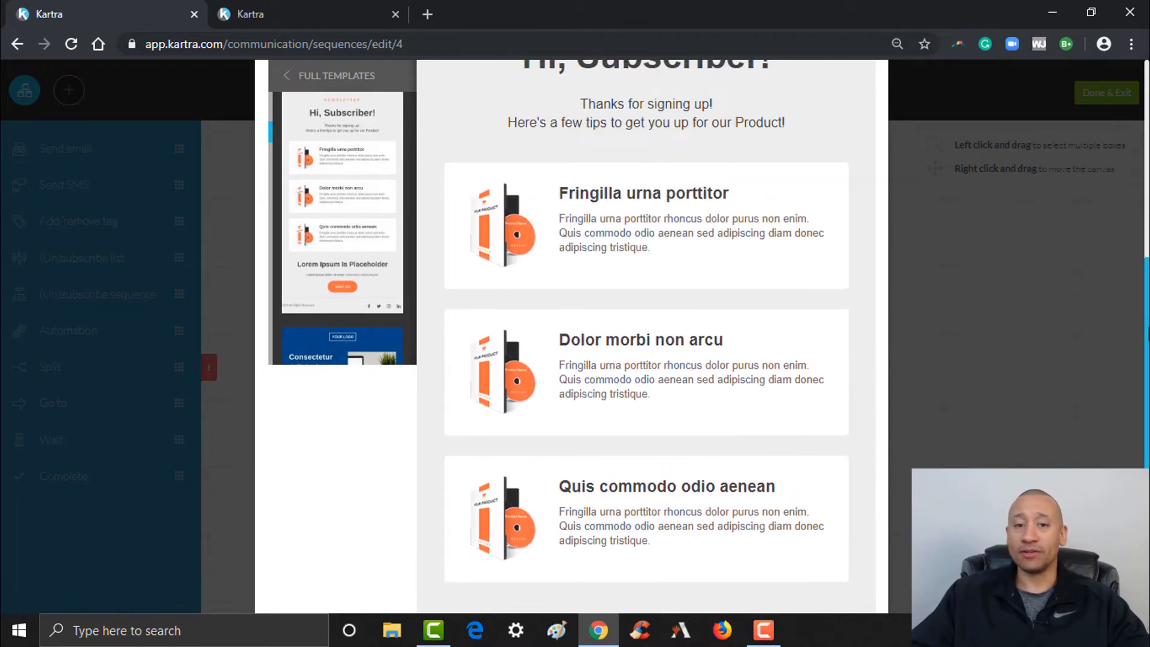
scroll(1140, 467, "up", 6)
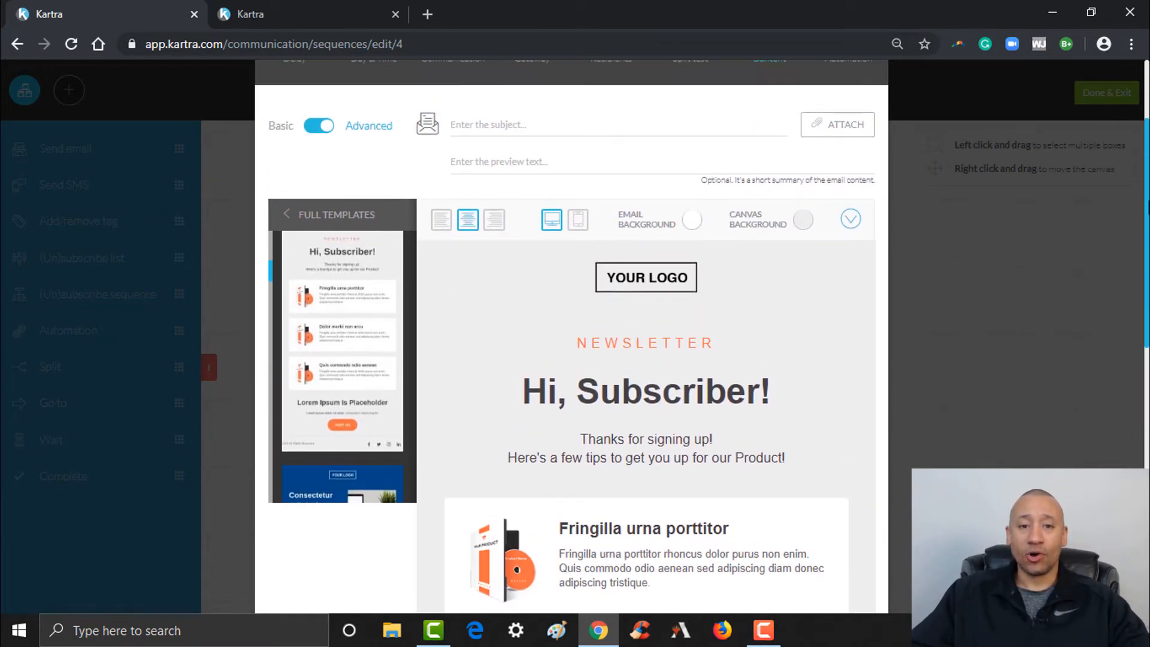
Type 'Thanks For Downloading Our E-Book!!!' as the email subject line
left_click(530, 118)
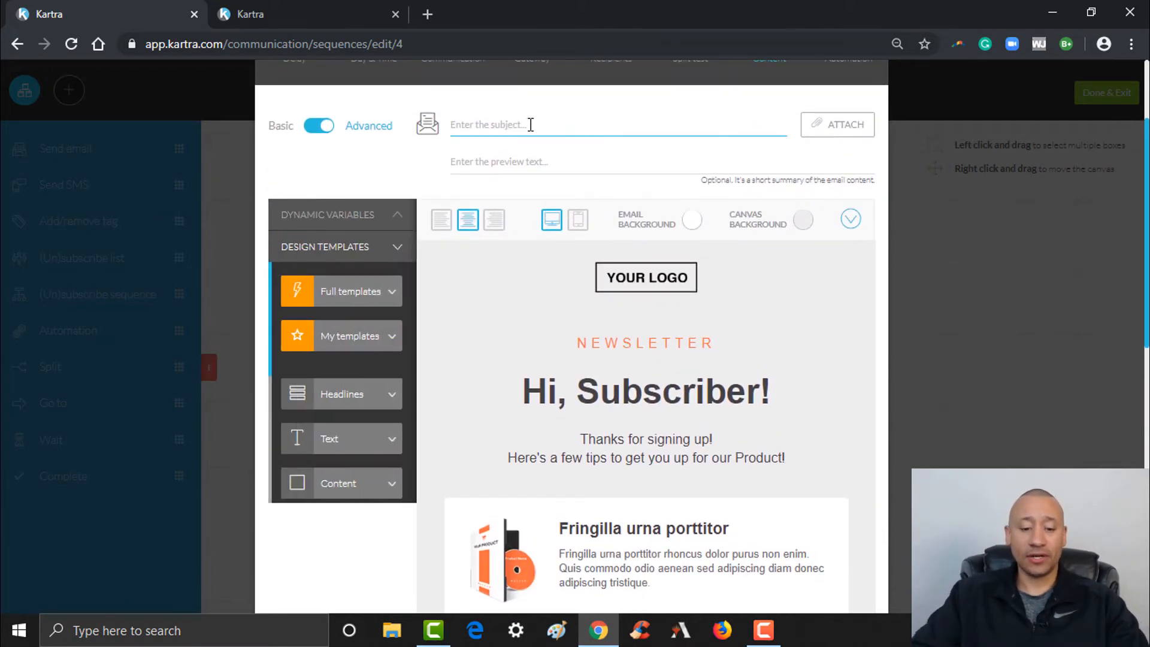
type("Thanks ")
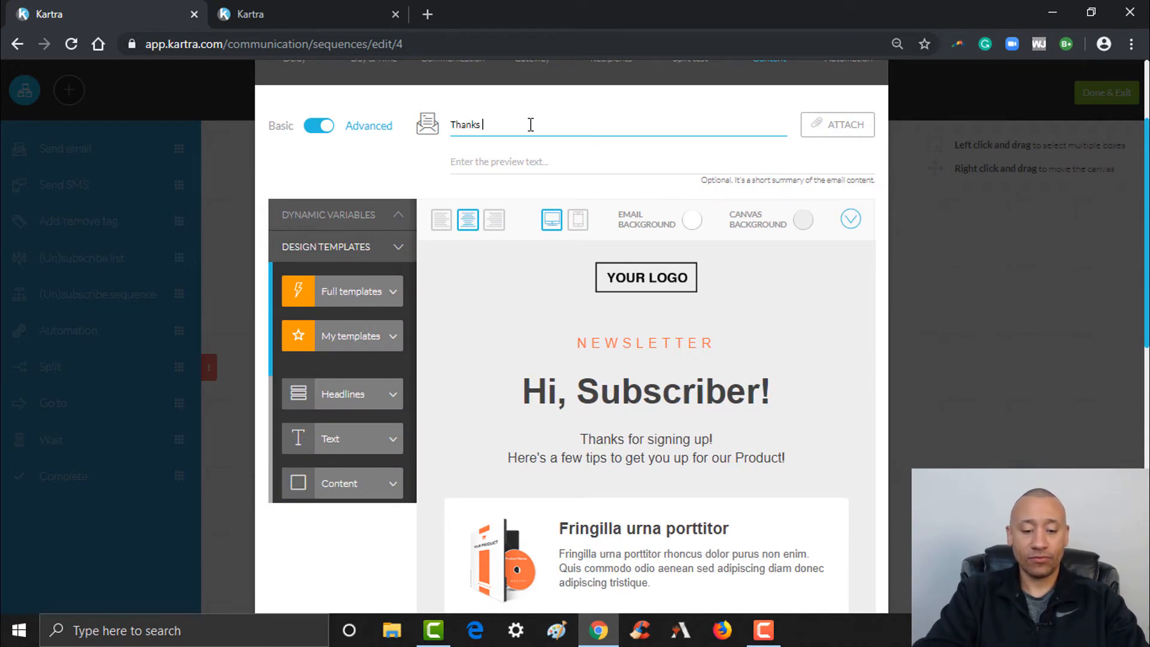
type("For Downlo")
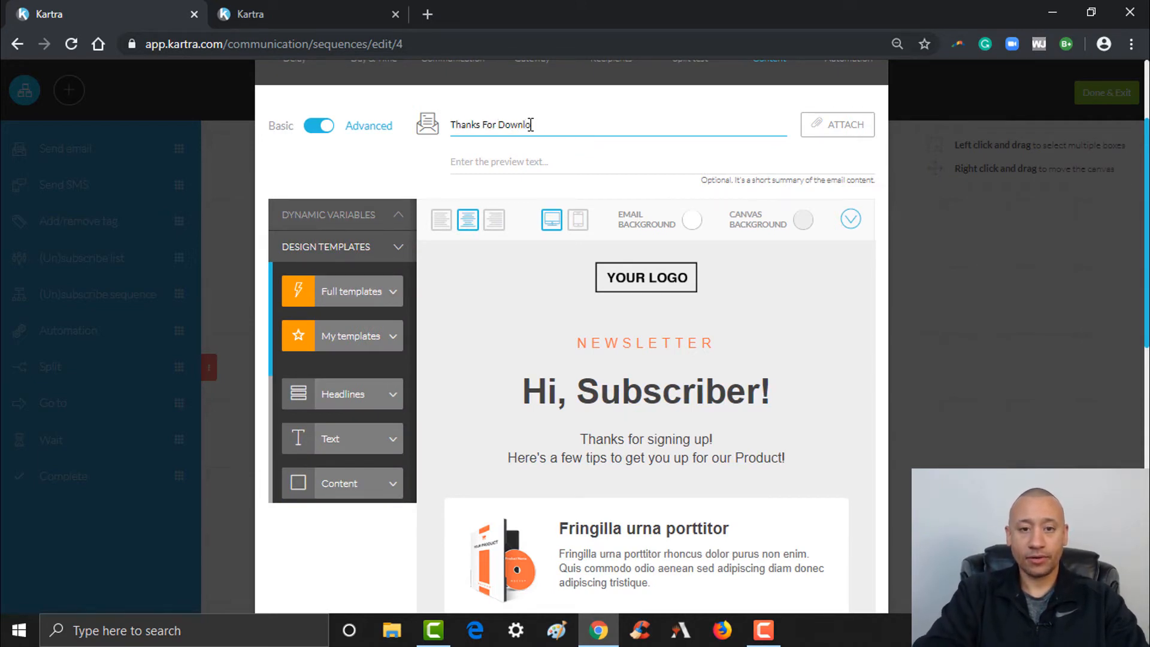
type("ading Our E")
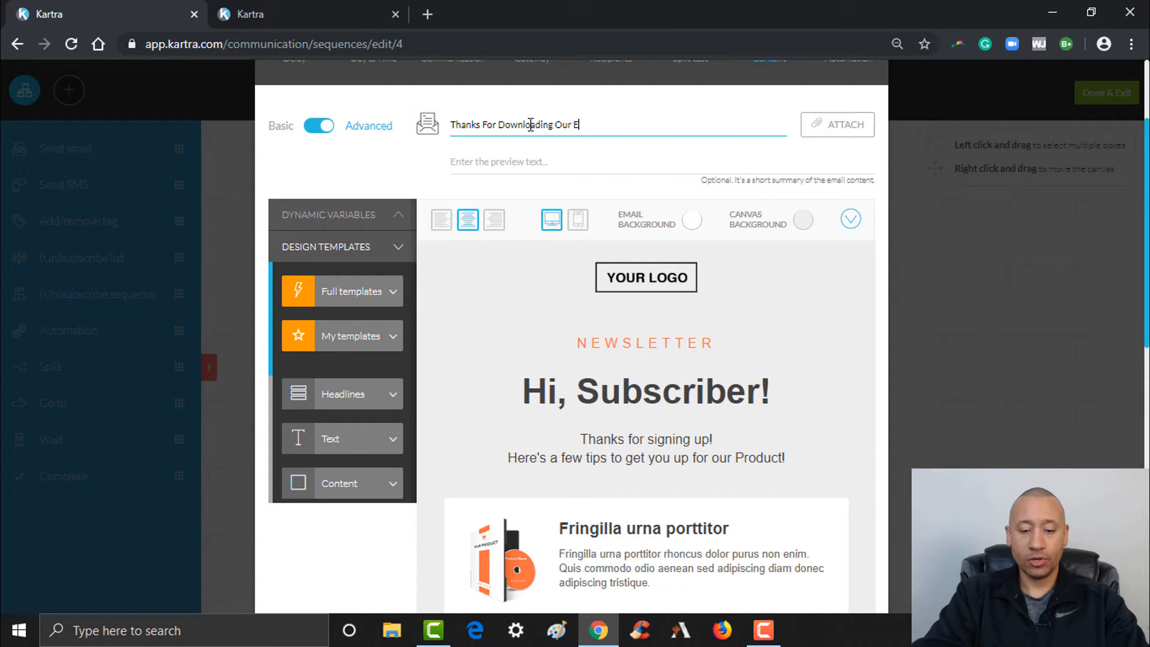
type("-Book!")
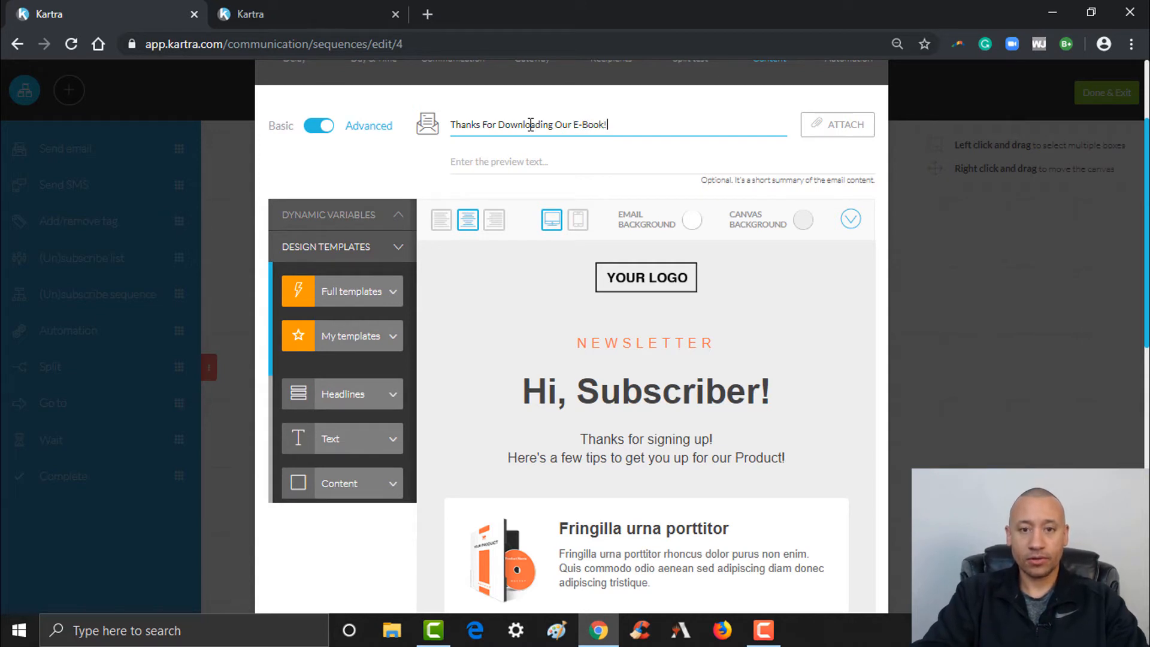
type("!!")
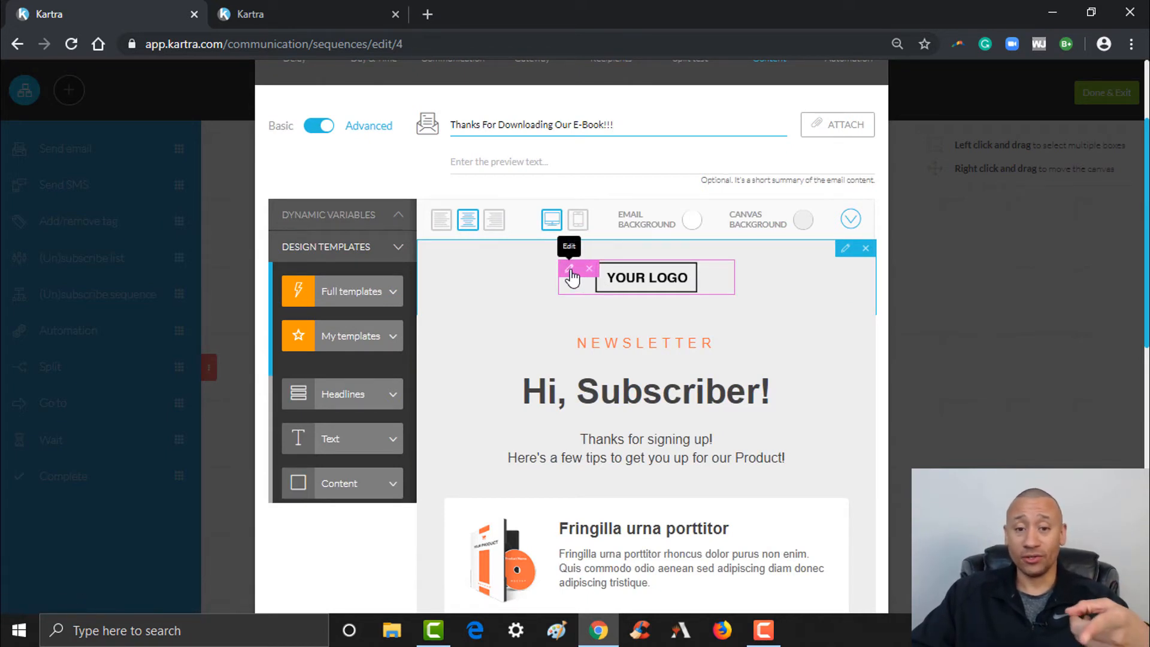
Delete the YOUR LOGO image block and place the cursor in the greeting heading
left_click(570, 270)
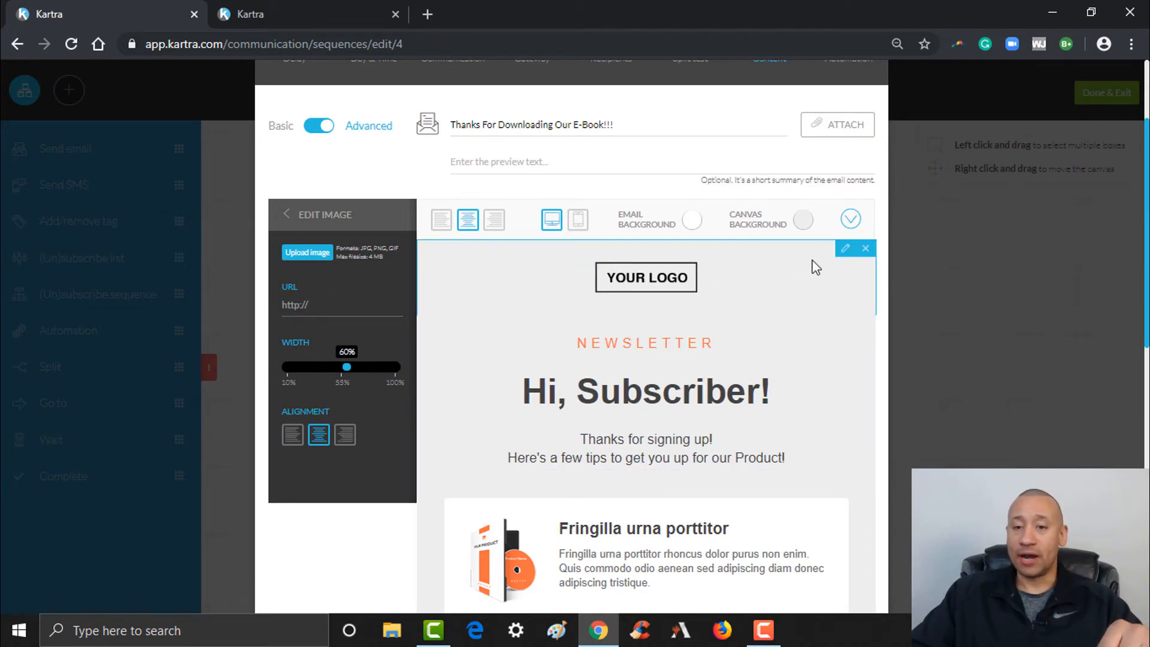
left_click(867, 251)
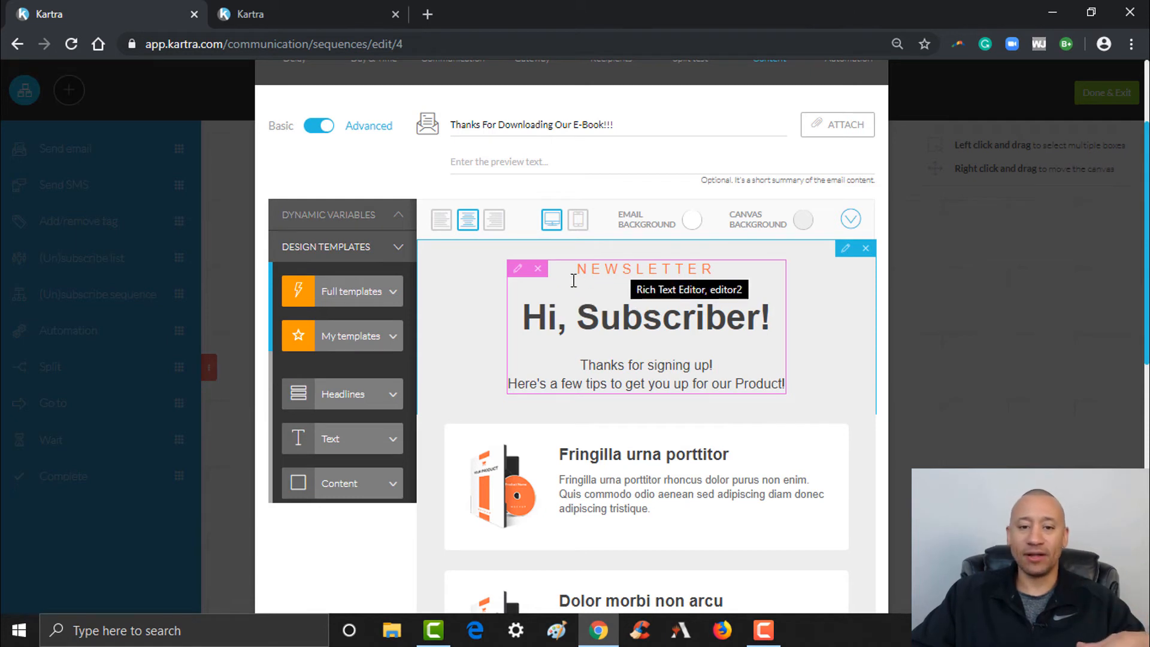
left_click_drag(659, 272, 578, 272)
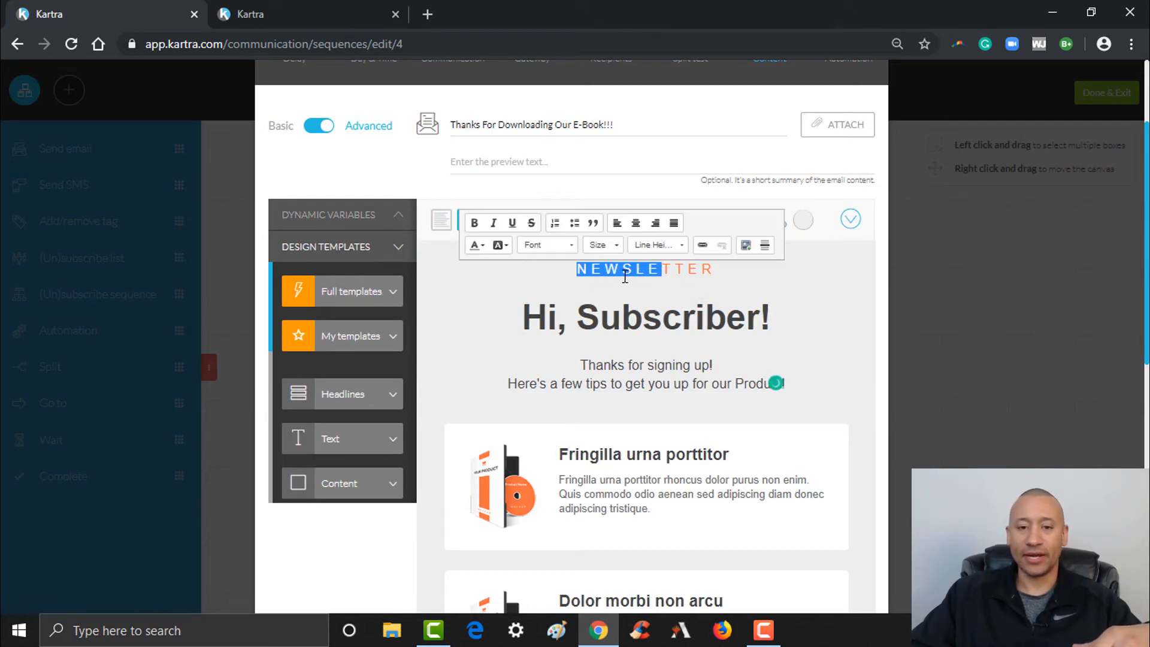
left_click(624, 317)
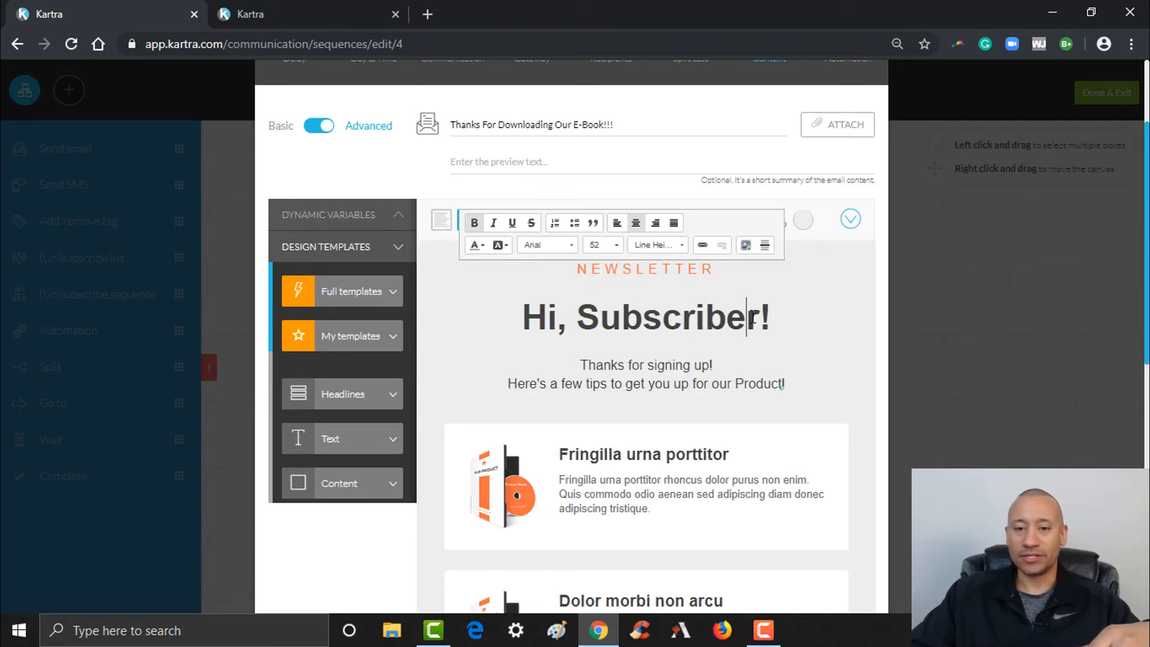
scroll(759, 319, "down", 1)
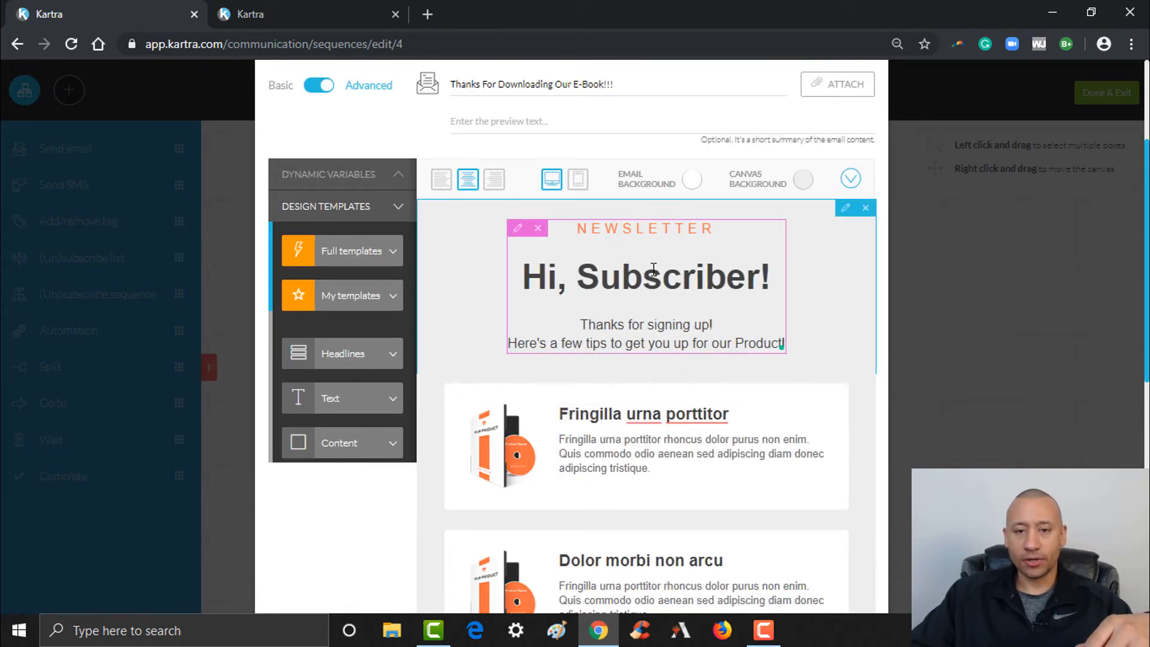
Delete the NEWSLETTER greeting, Fringilla urna porttitor and Dolor morbi non arcu blocks
left_click(541, 234)
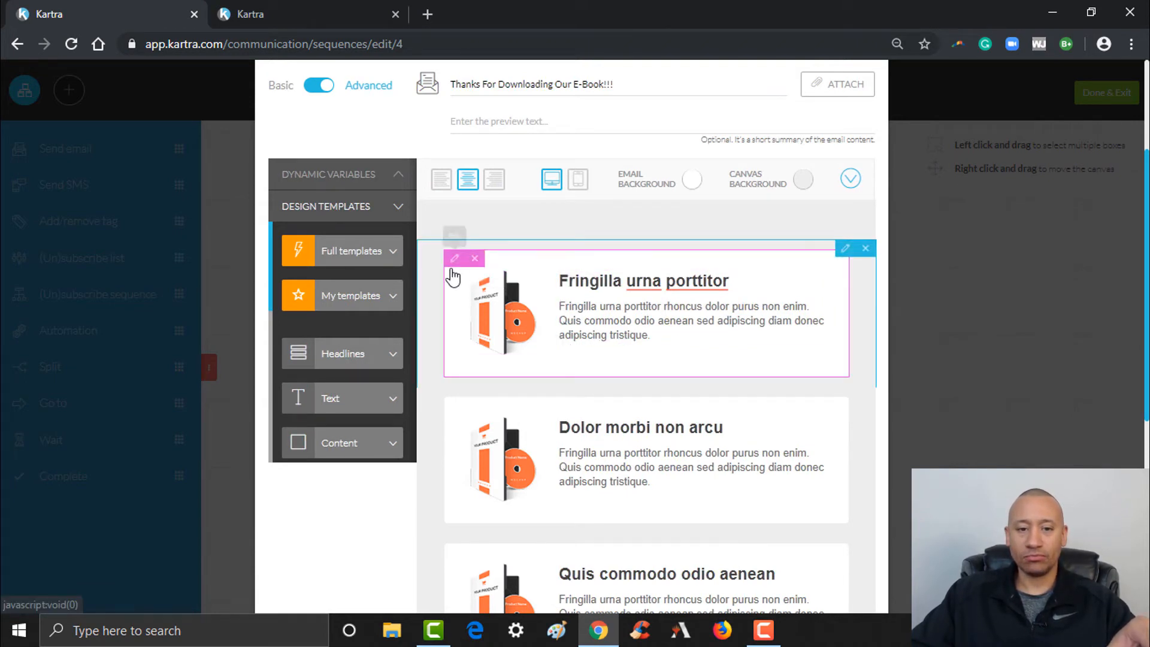
left_click(474, 259)
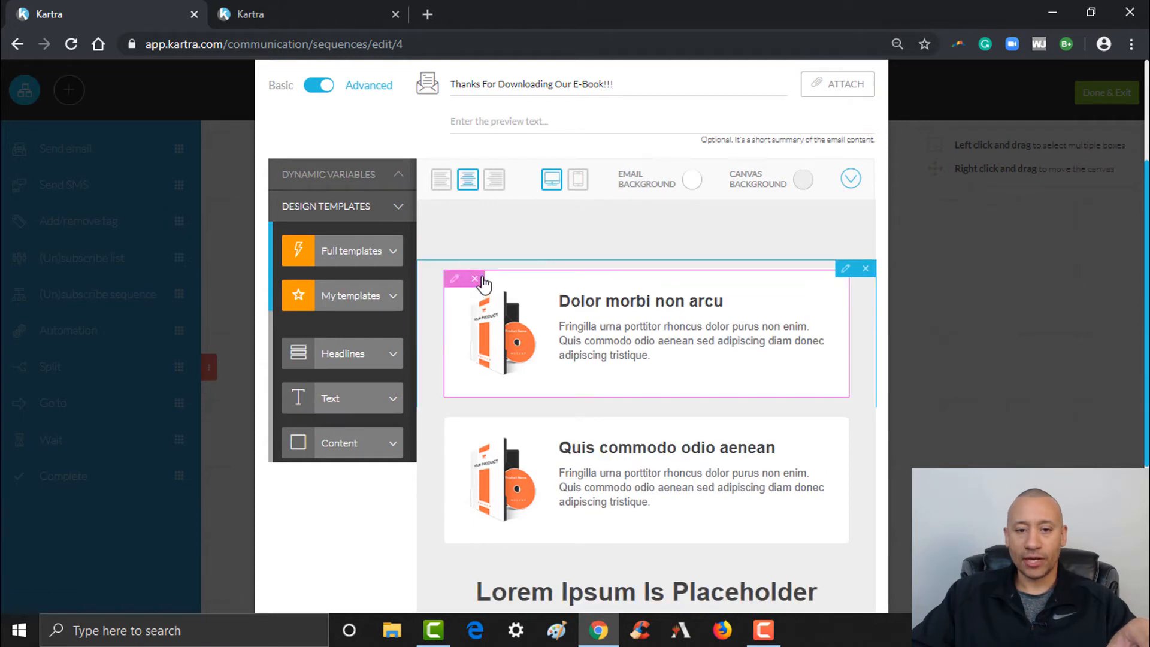
left_click(475, 279)
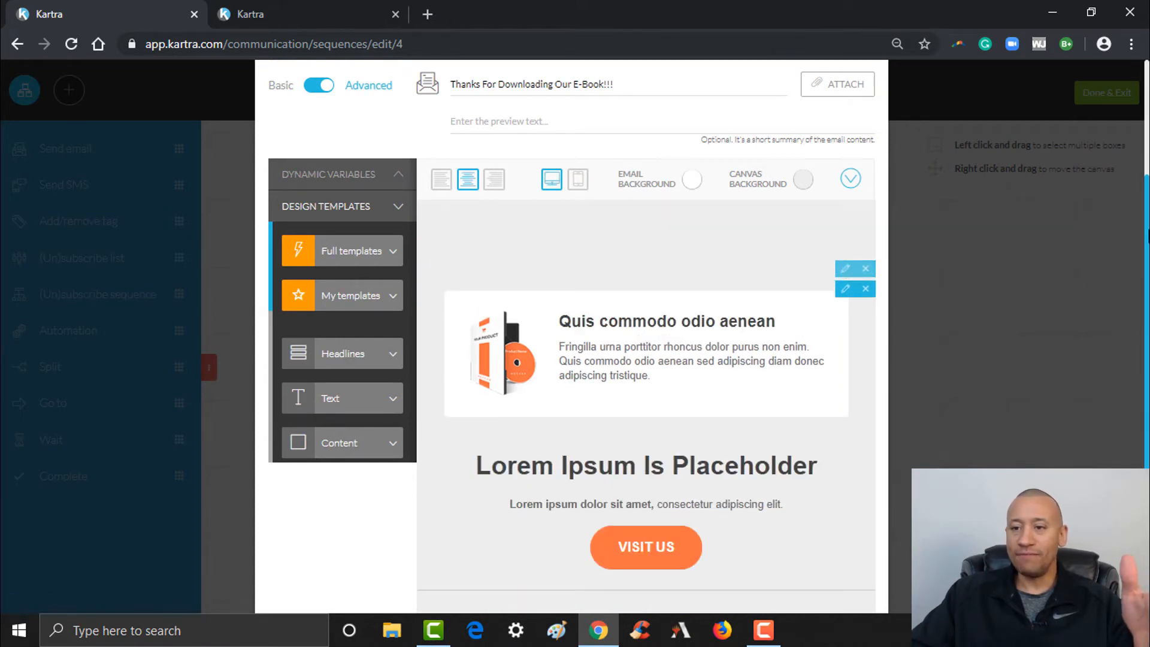
scroll(415, 404, "down", 1)
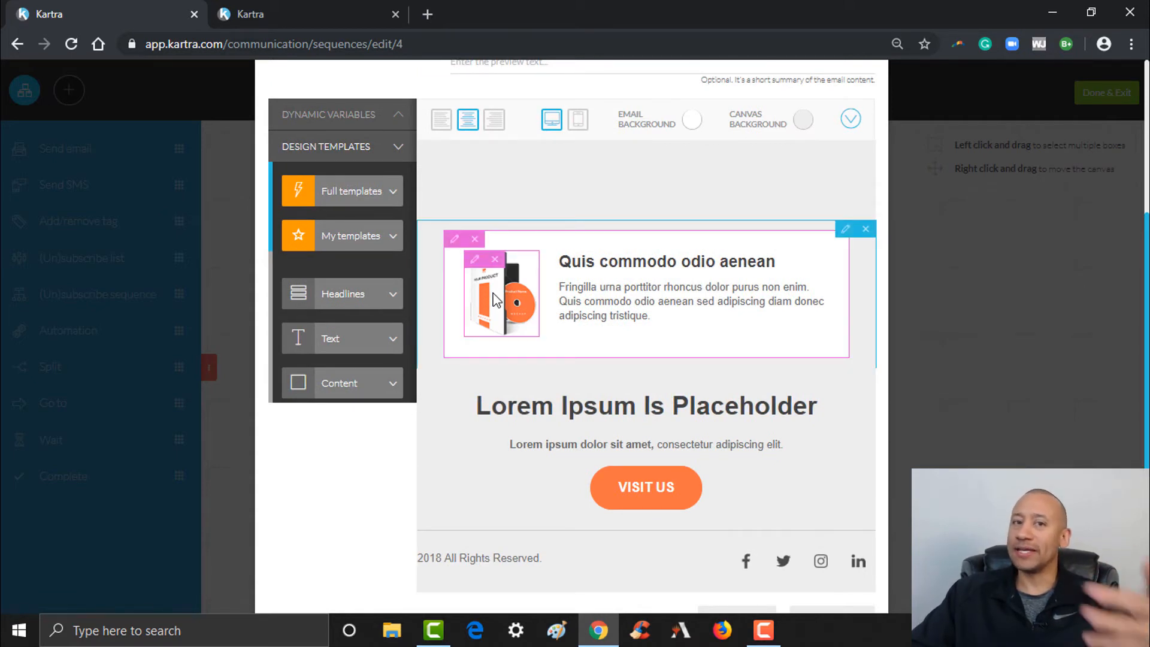
Replace the product block heading with 'Thank You For Downloading Our E-Book' and its paragraph with 'I hope that it helps you grow your business'
left_click(475, 263)
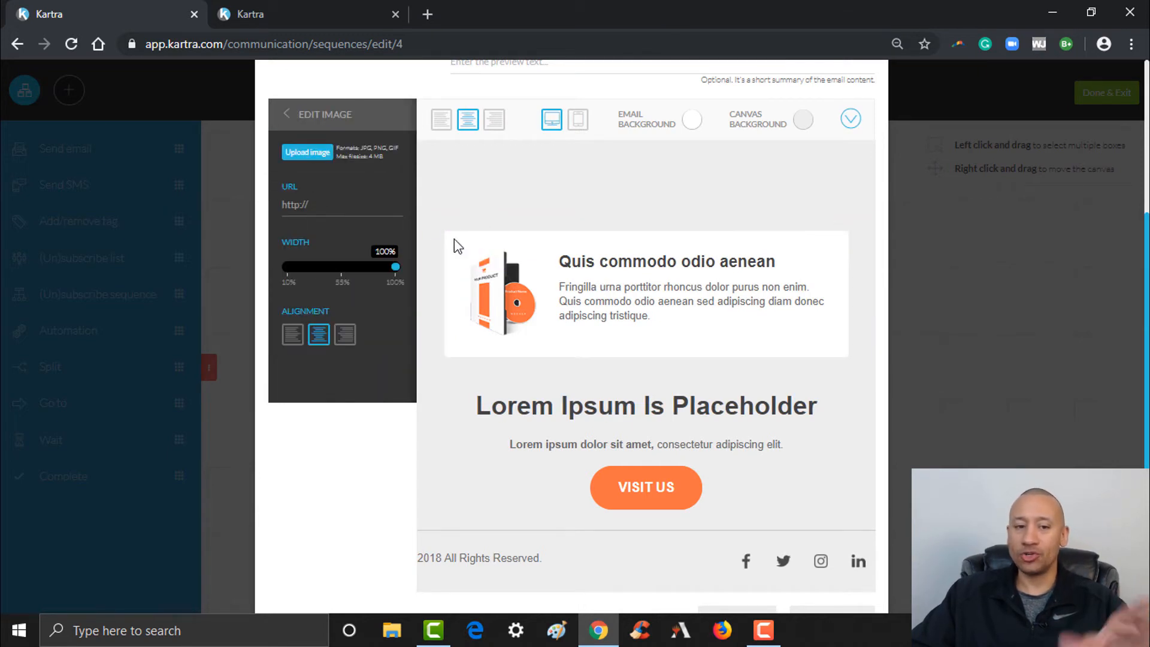
left_click(585, 298)
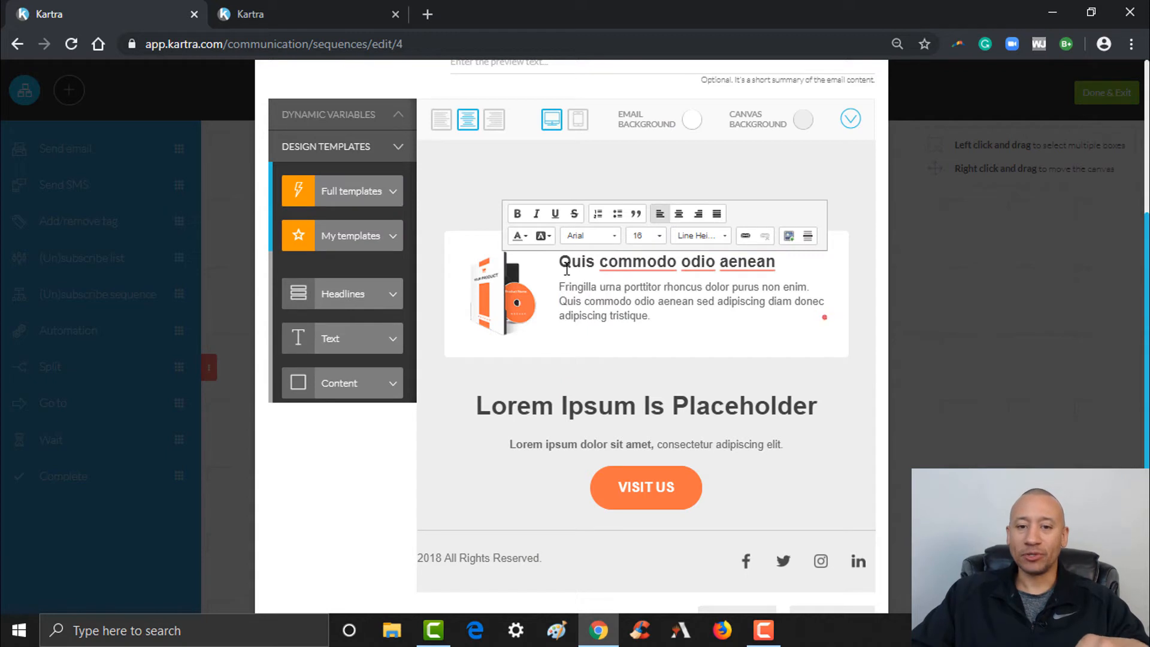
left_click_drag(567, 267, 748, 288)
left_click(651, 316)
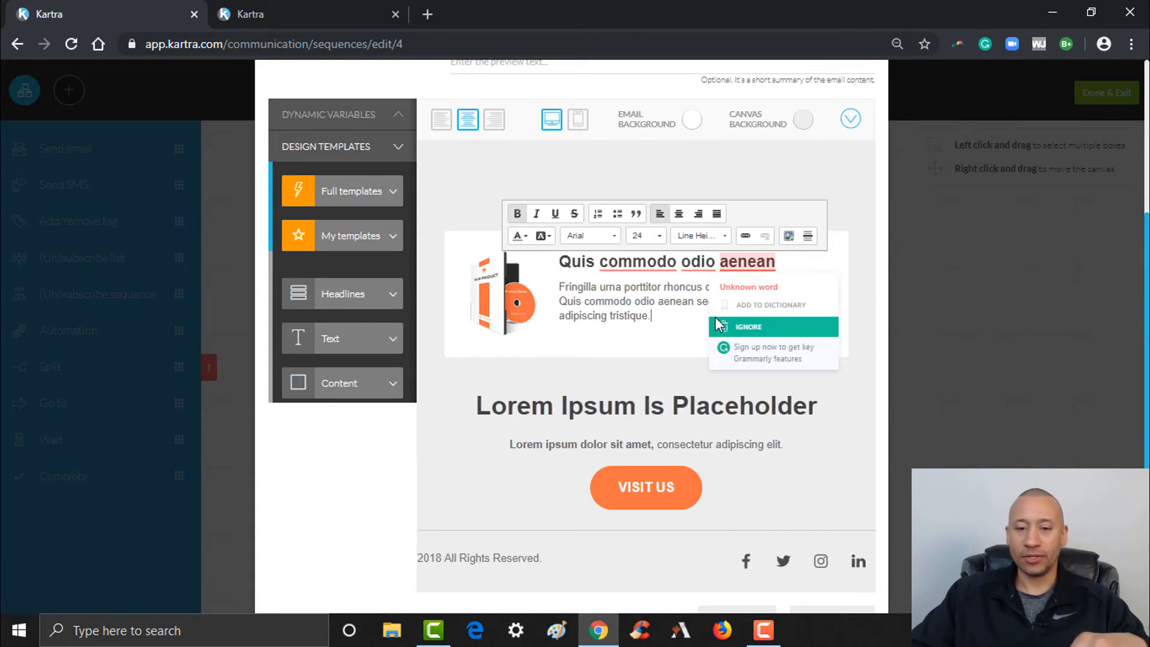
left_click(508, 405)
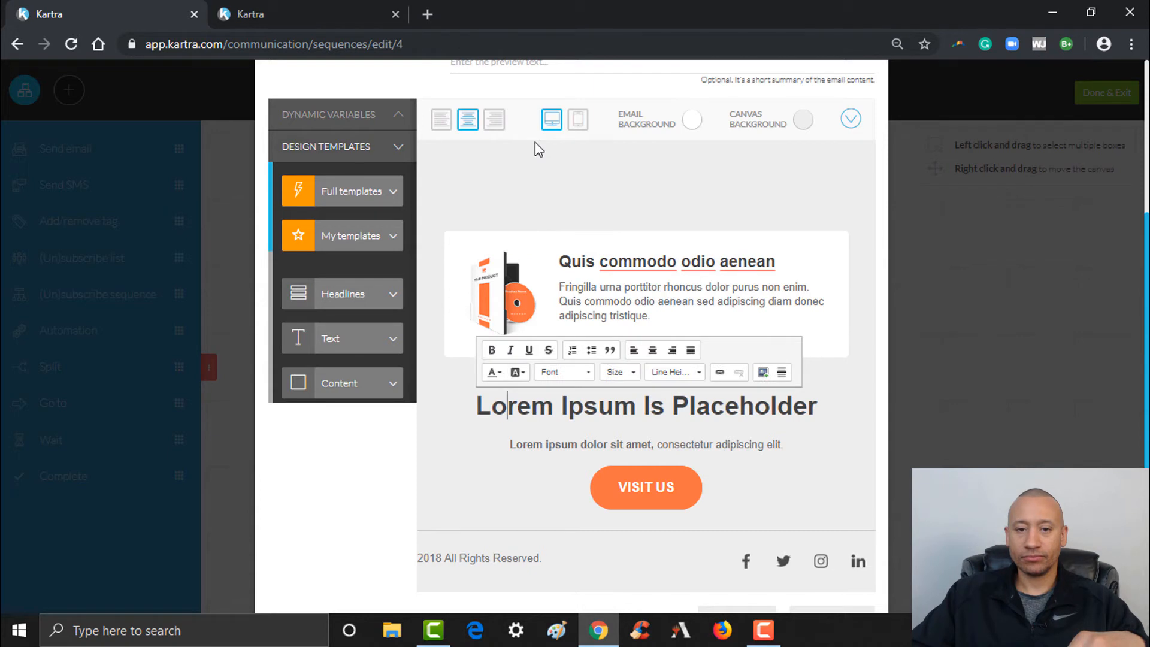
left_click(562, 268)
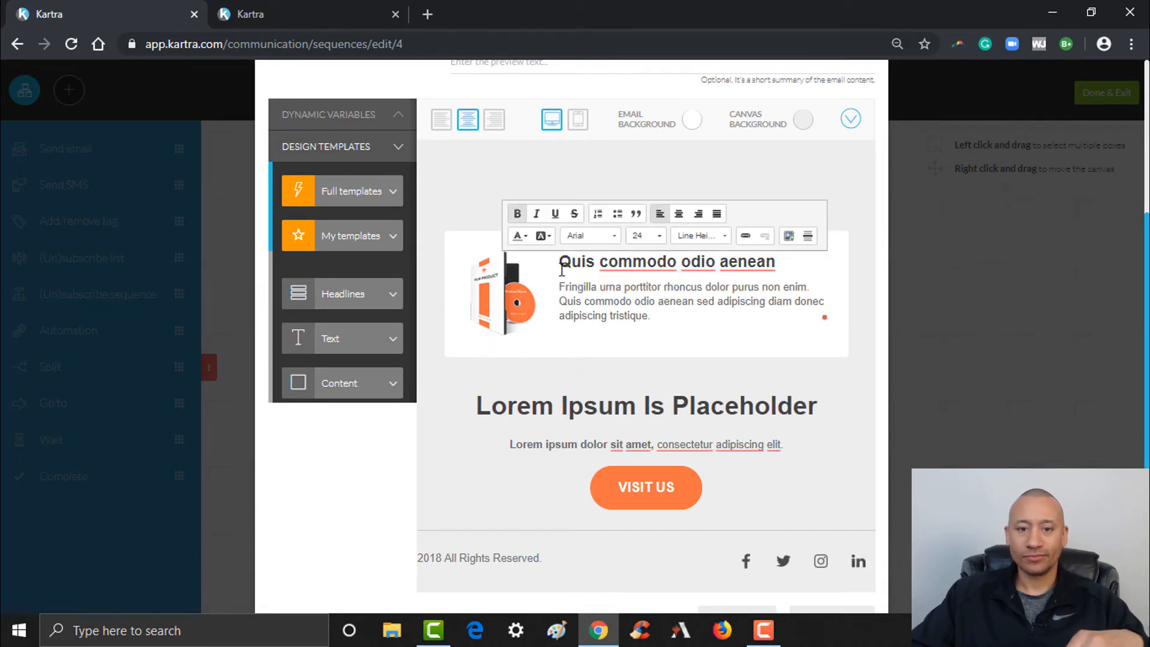
left_click_drag(561, 262, 776, 263)
type("T")
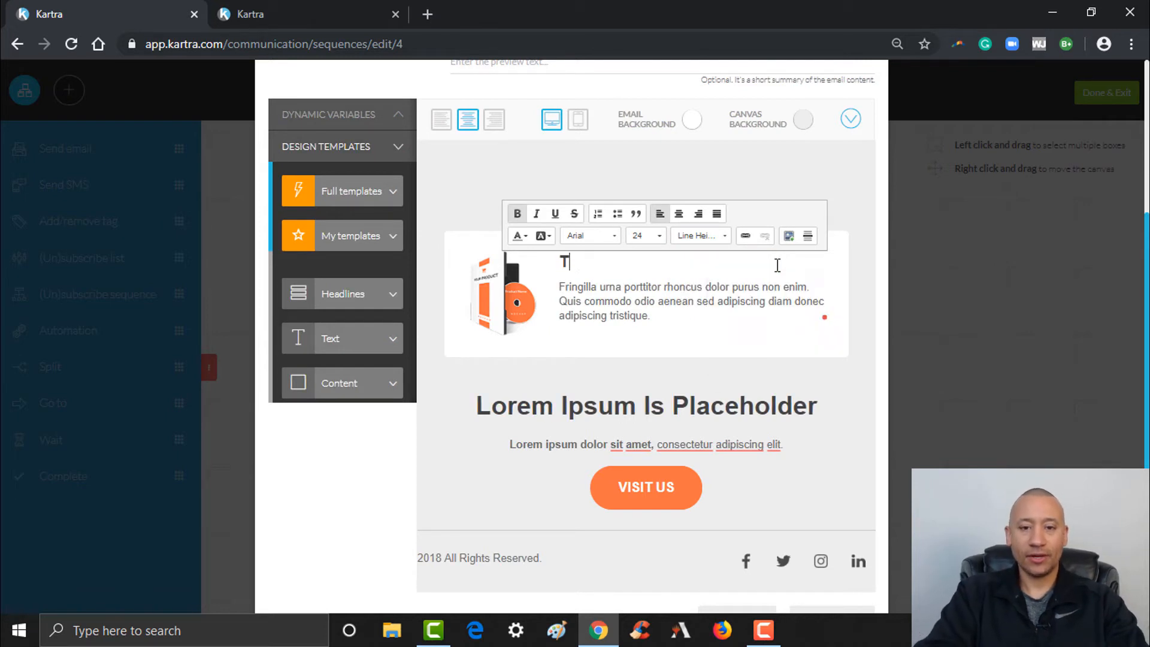
type("hank You F")
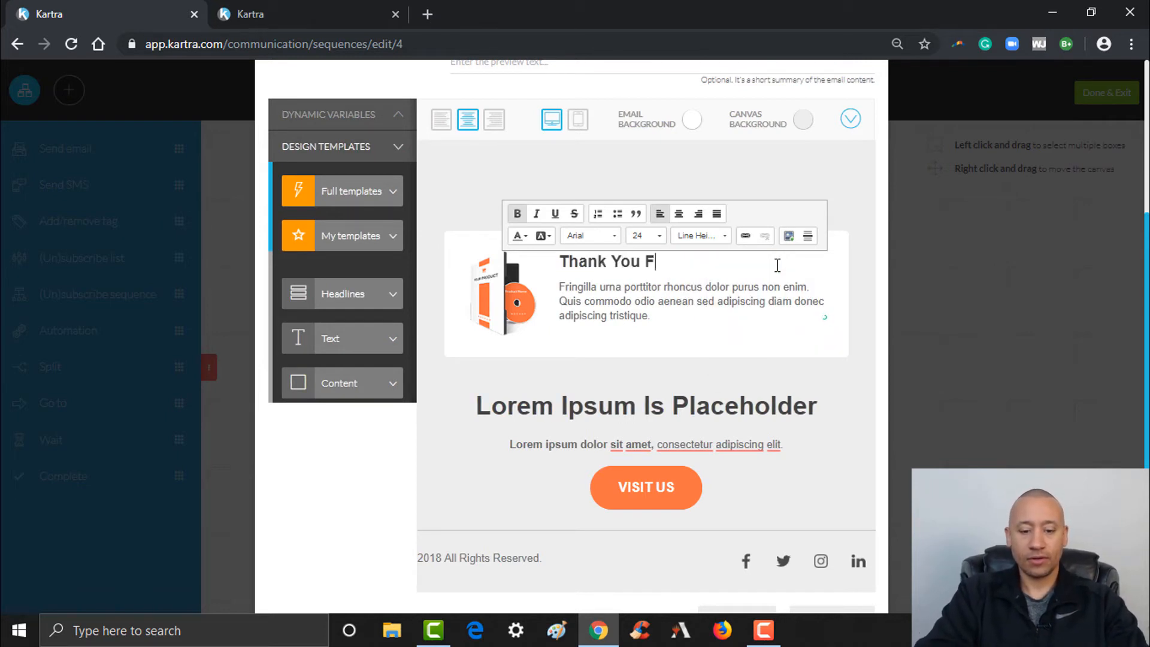
type("or Downloading OUr")
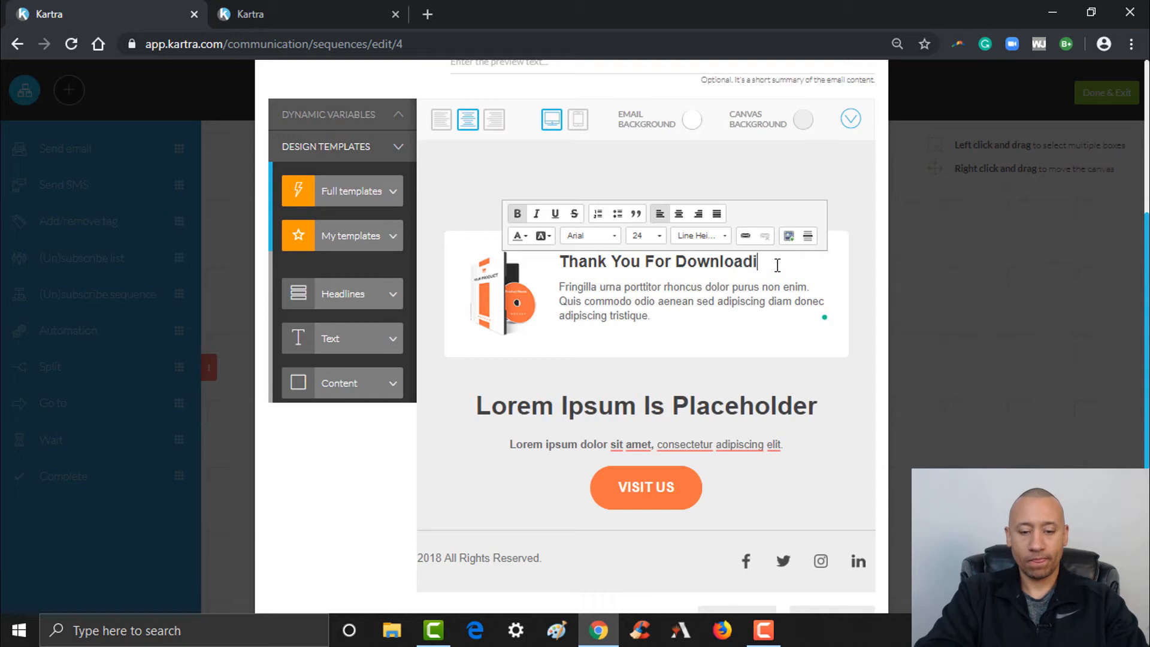
key("BackSpace")
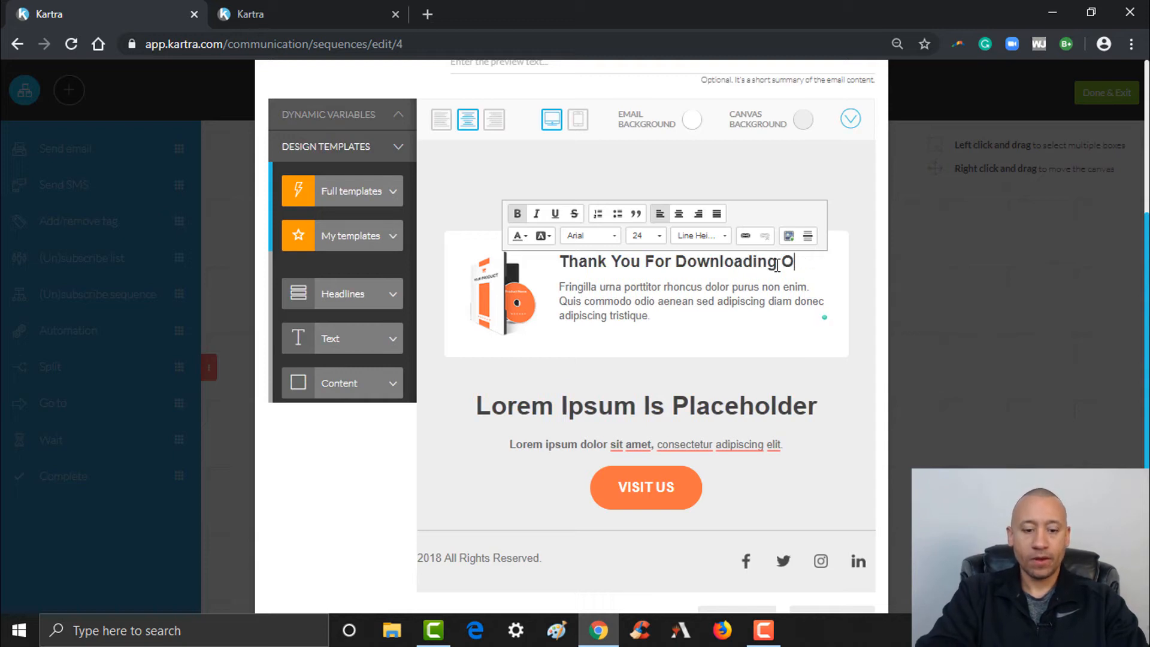
type("ur E-Book!")
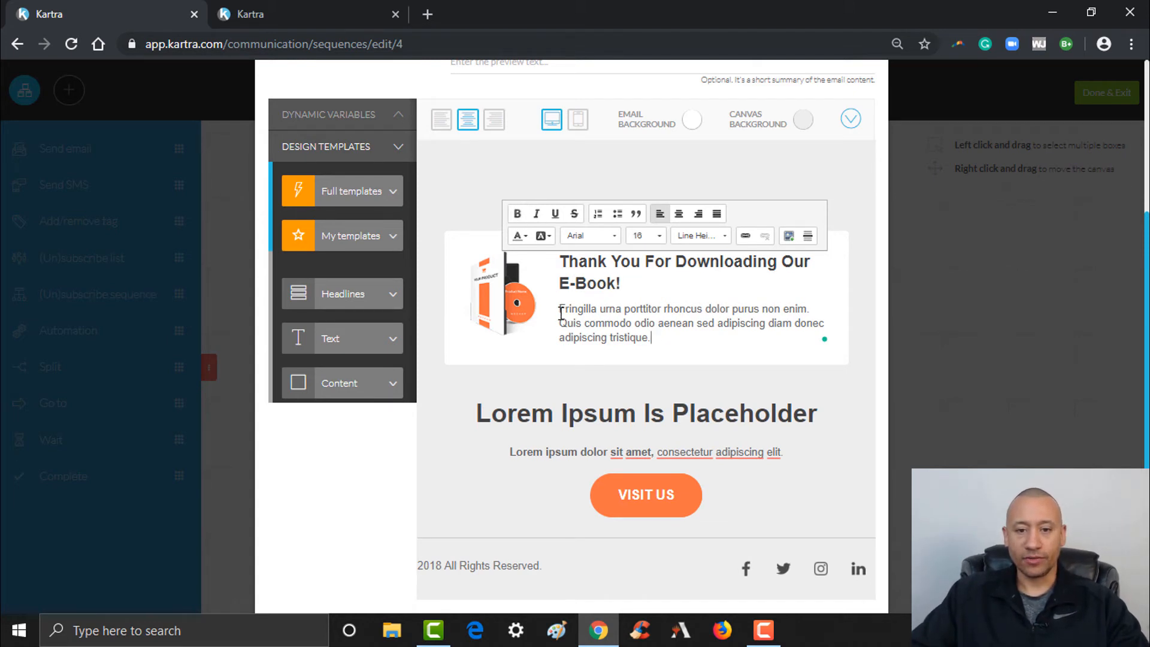
left_click_drag(562, 311, 659, 338)
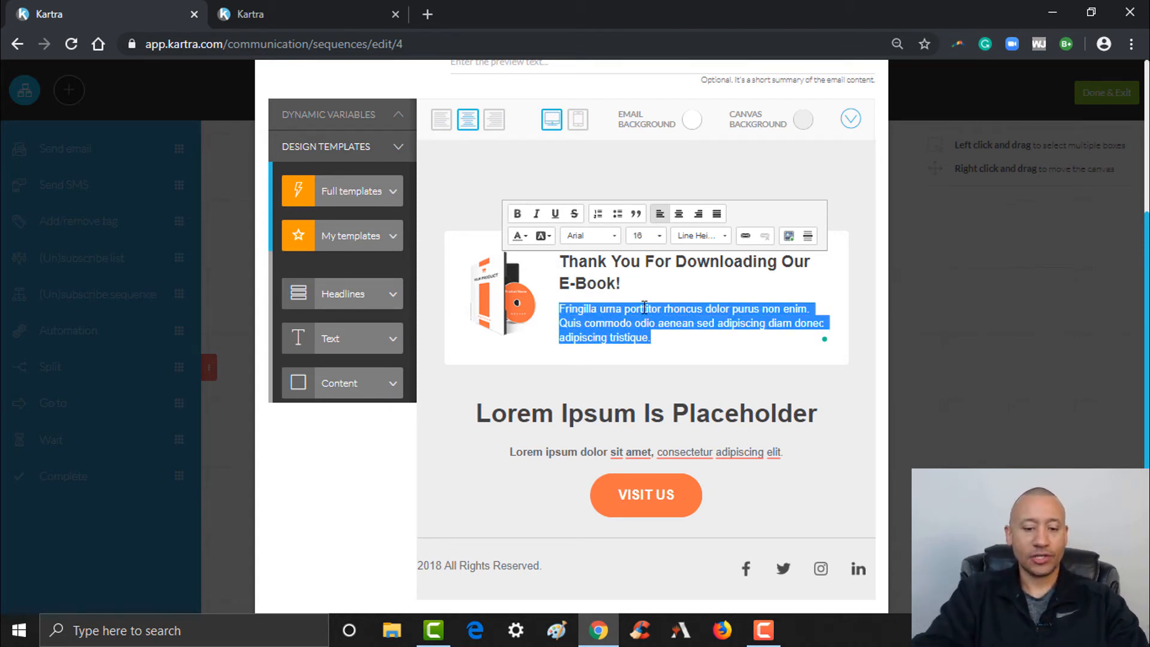
type("I")
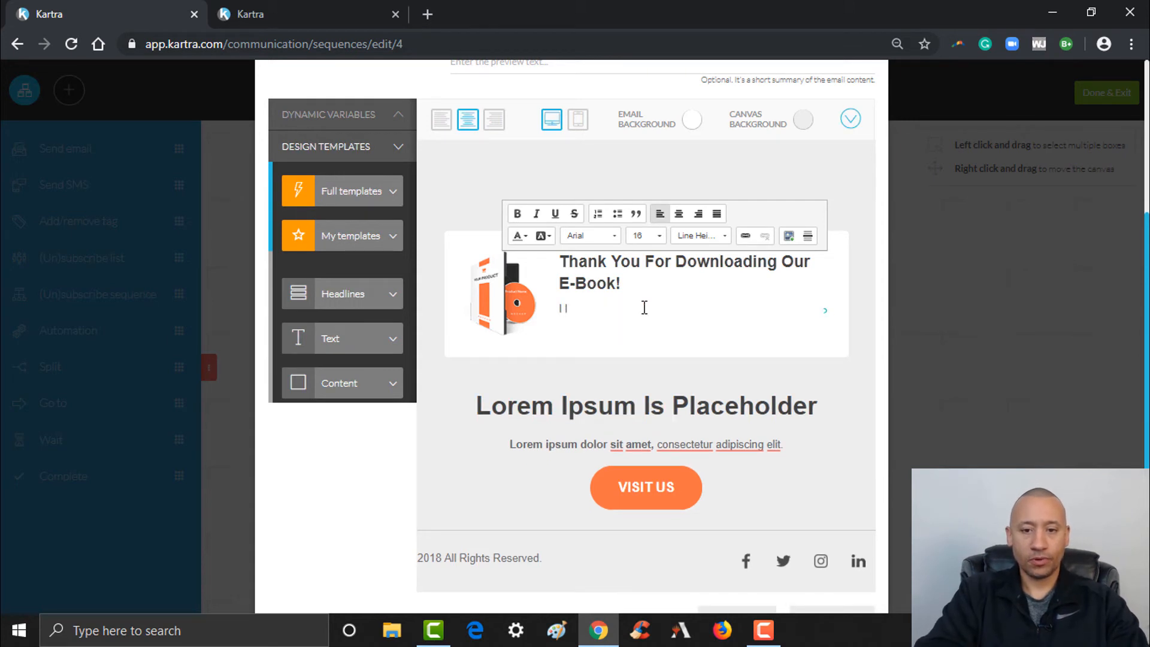
type(" hope that i")
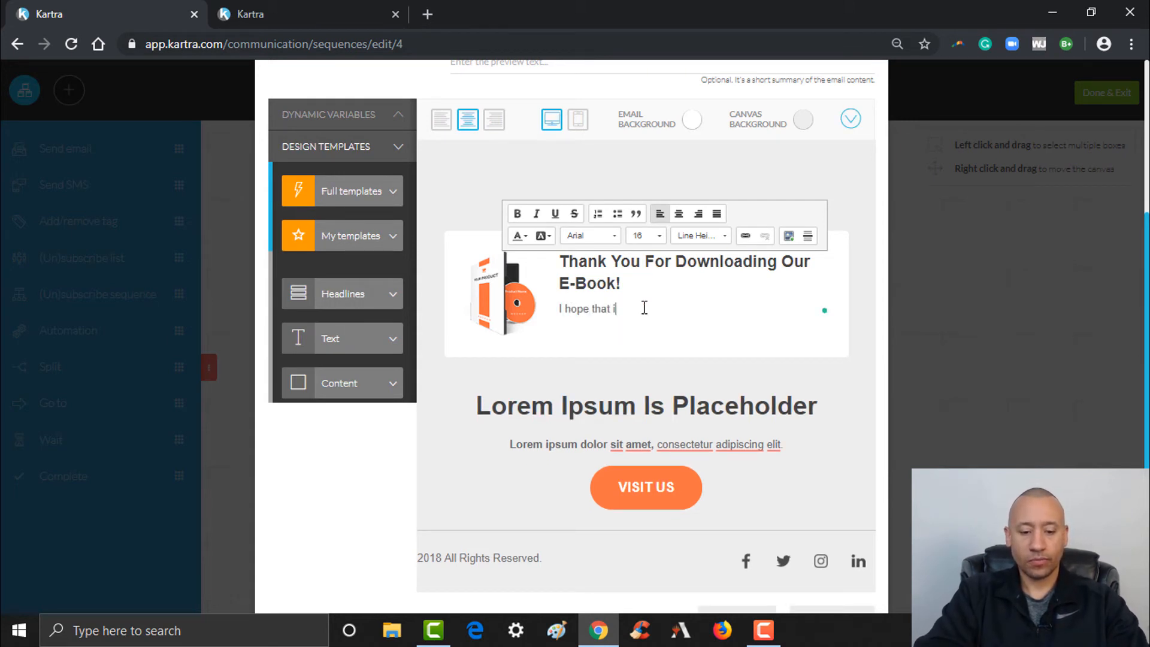
type("t helps you grow")
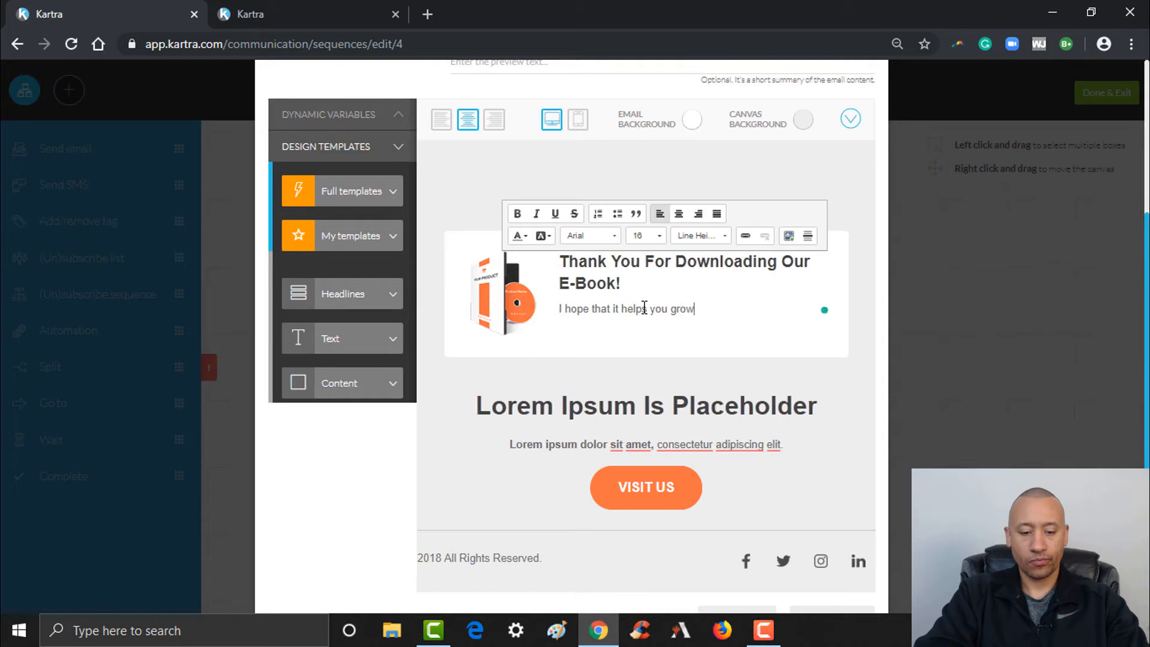
type(" your busines")
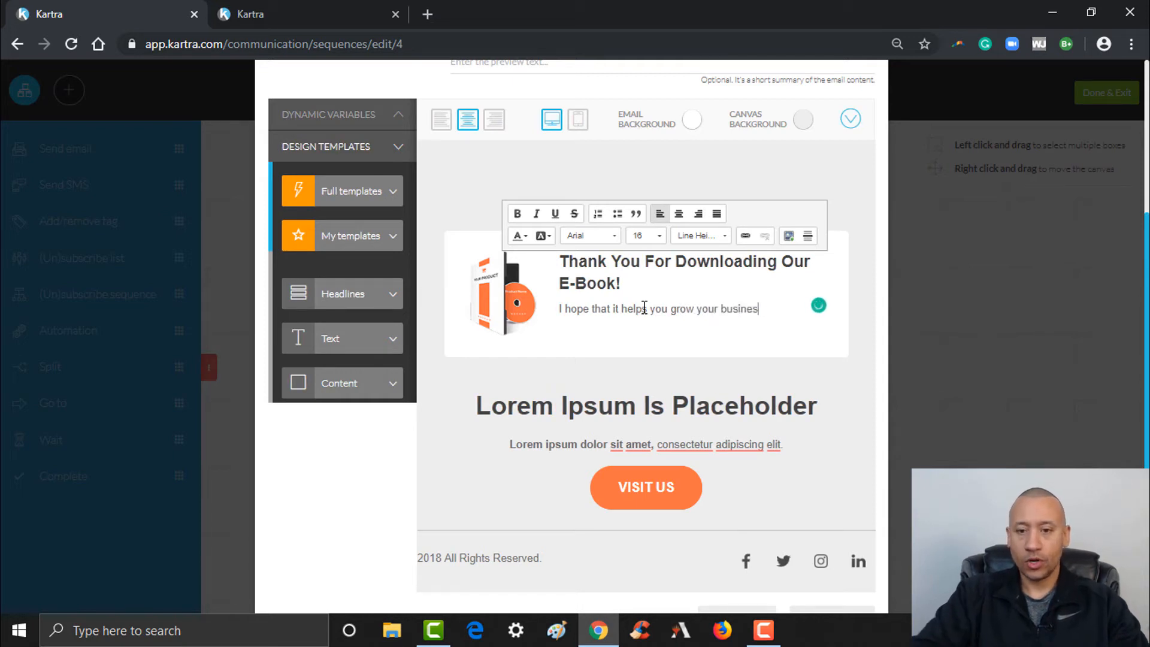
type("s!")
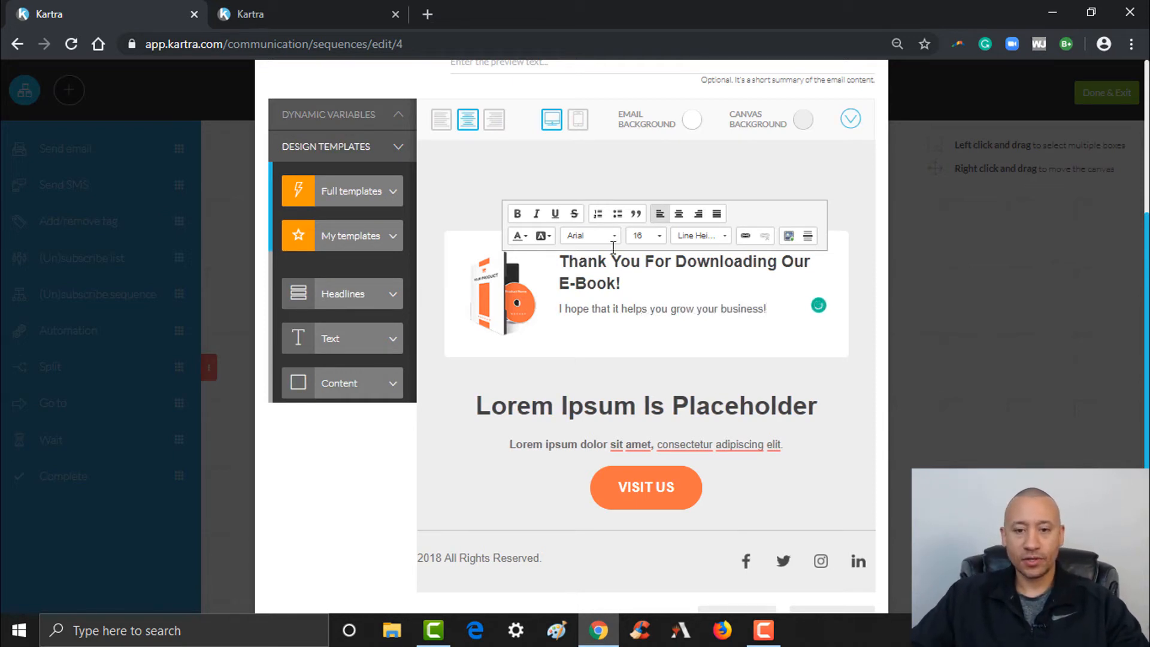
Delete the 'Lorem Ipsum Is Placeholder' headline text
left_click(673, 407)
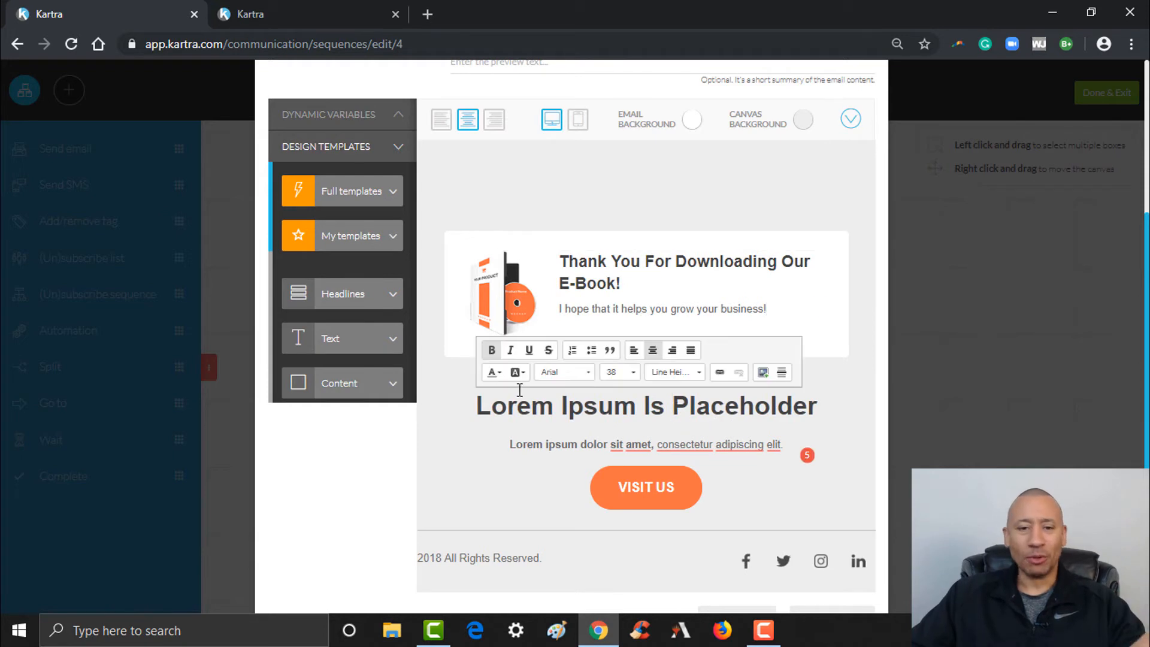
left_click(480, 407)
left_click_drag(482, 407, 582, 407)
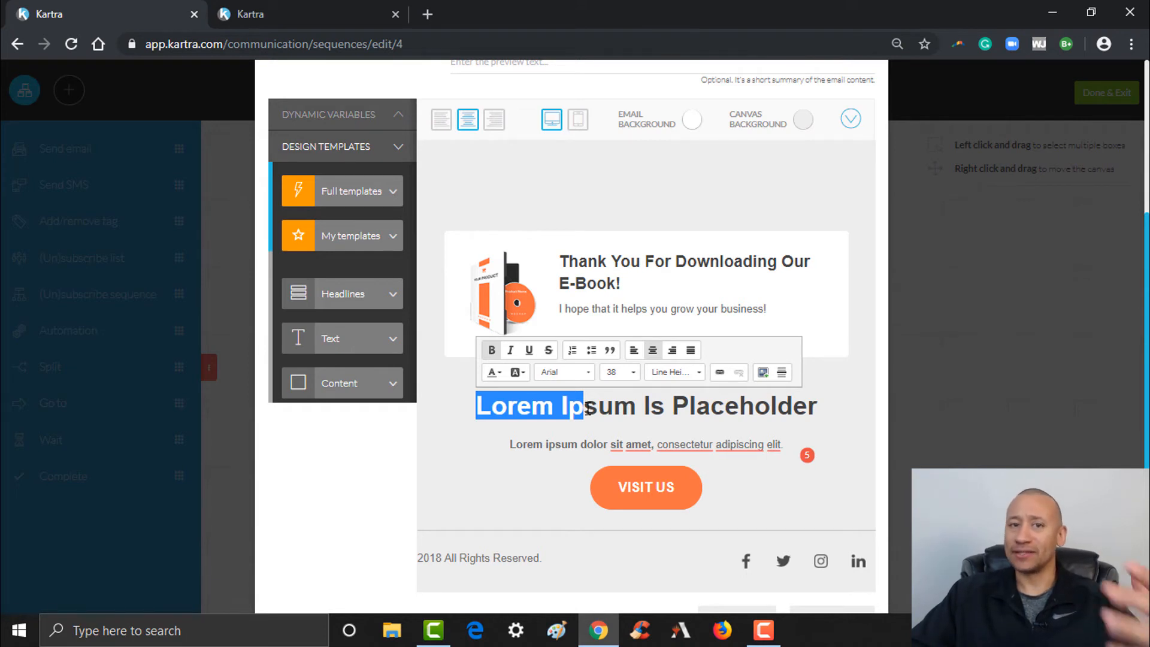
left_click_drag(591, 408, 717, 433)
key("BackSpace")
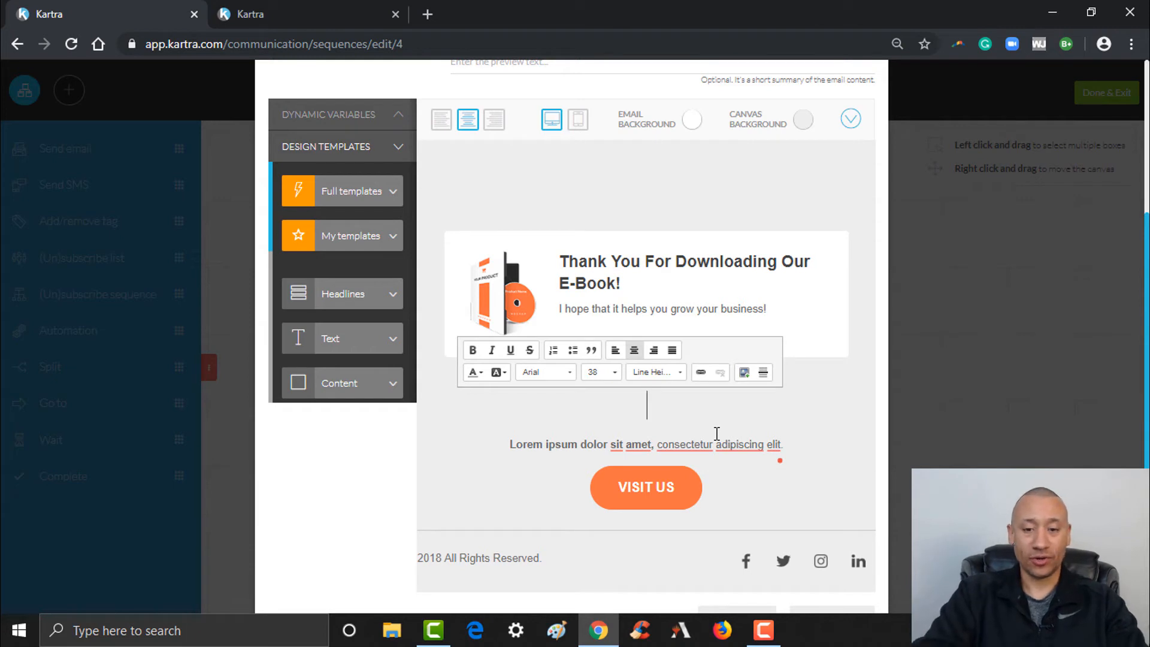
type("If")
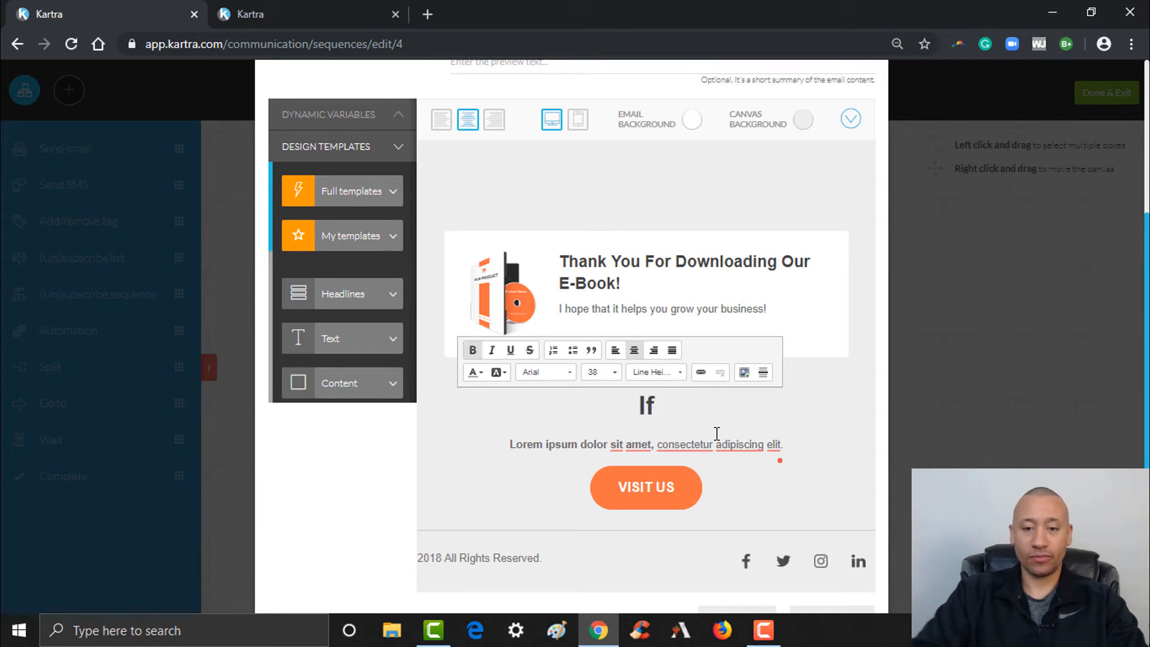
key("BackSpace")
key("BackSpace")
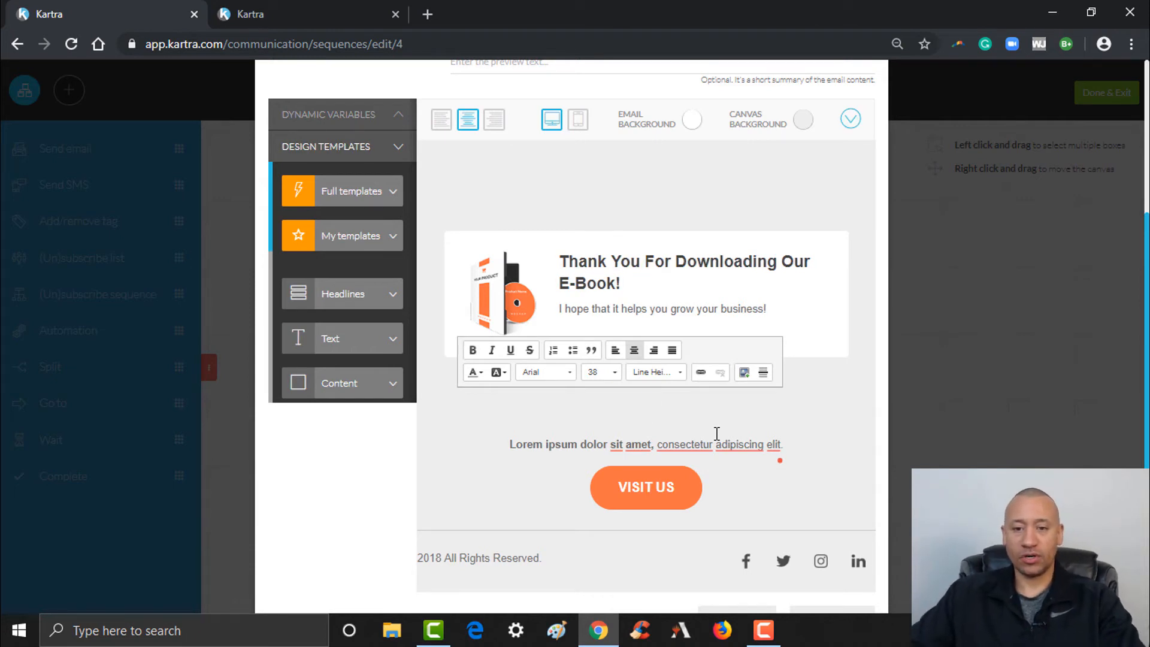
Below the intro line, add the sentence offering the e-book download 'by clicking here.' and select 'here'
left_click(776, 309)
key("Num_Lock")
key("Return")
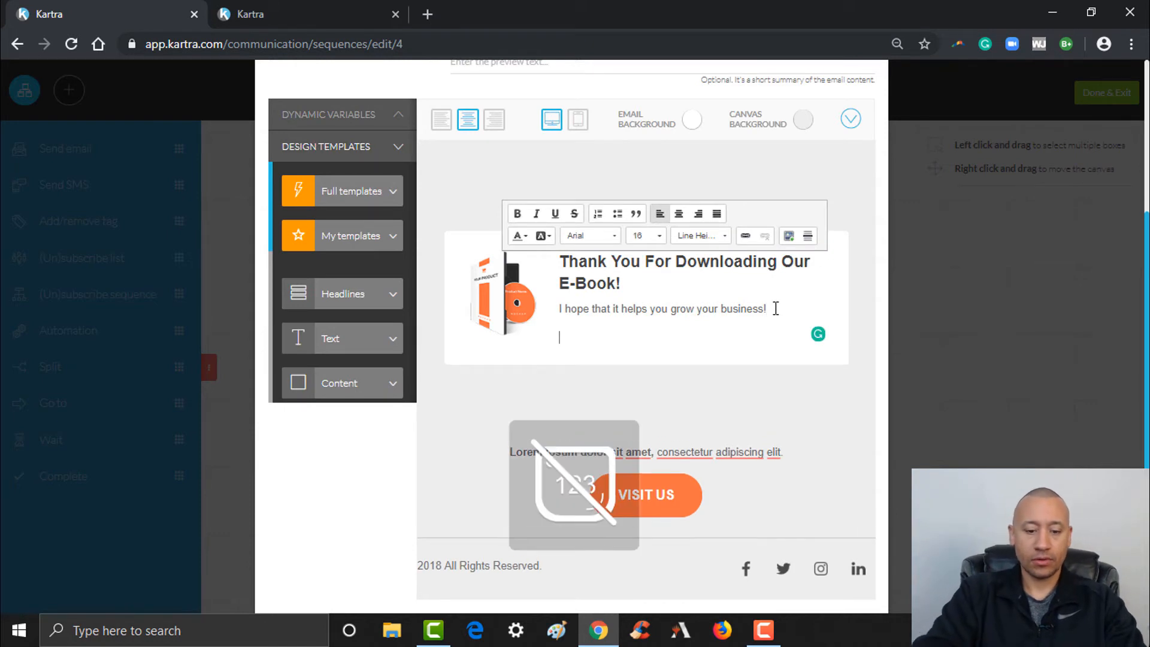
type("If by chanc")
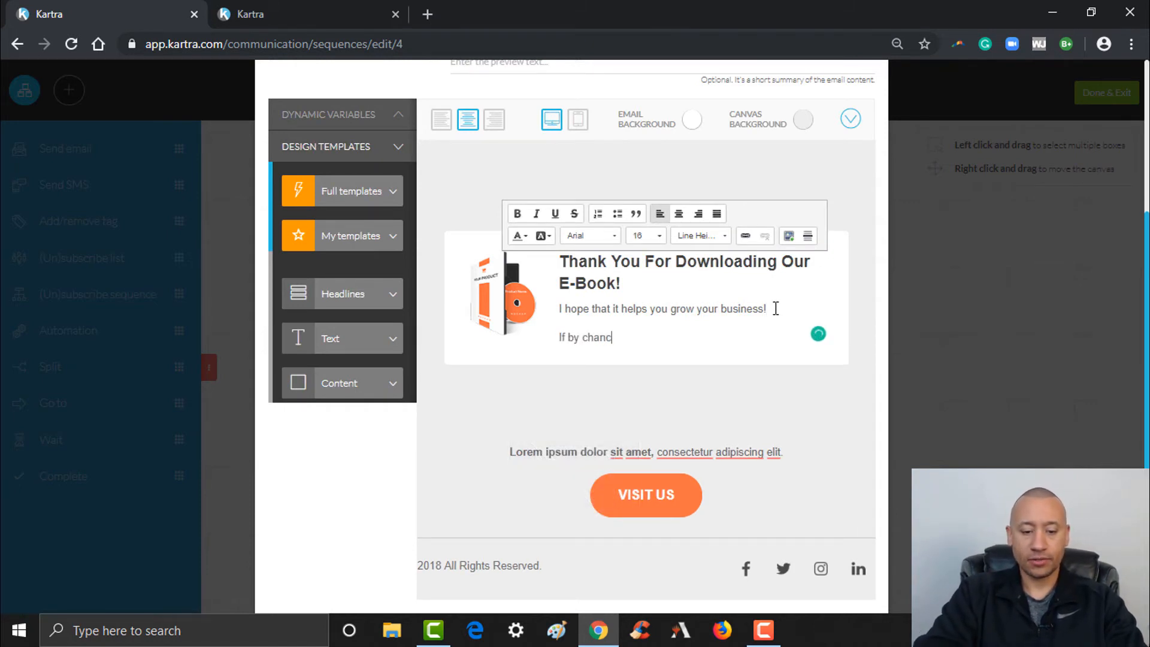
type("e you haven")
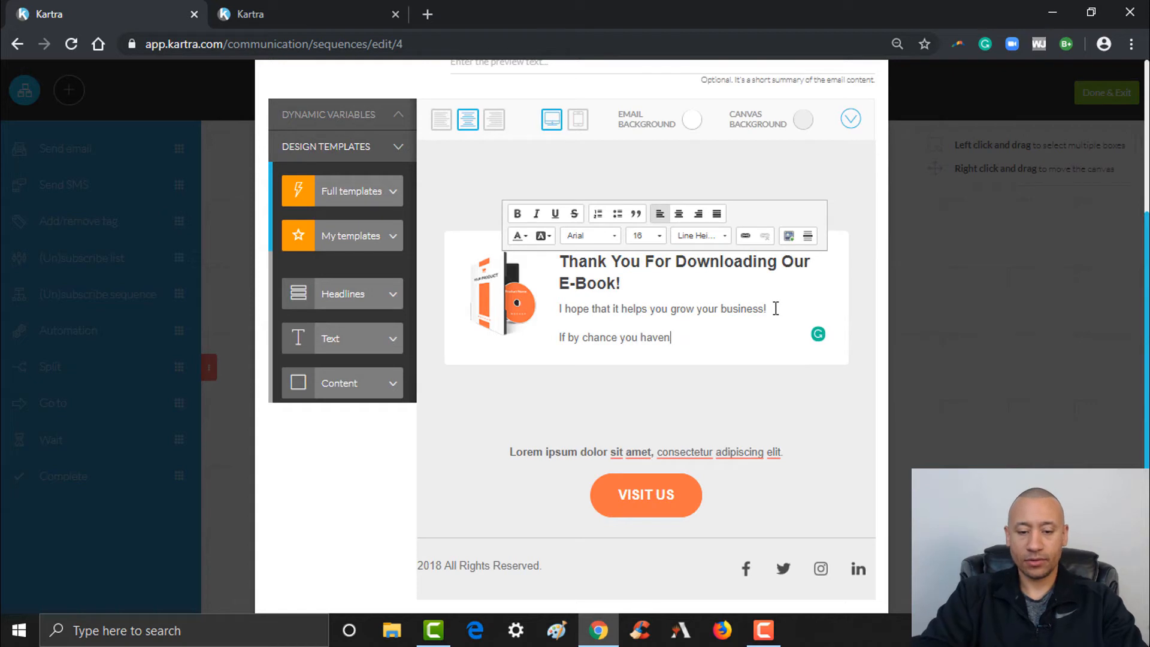
type("'t downlo")
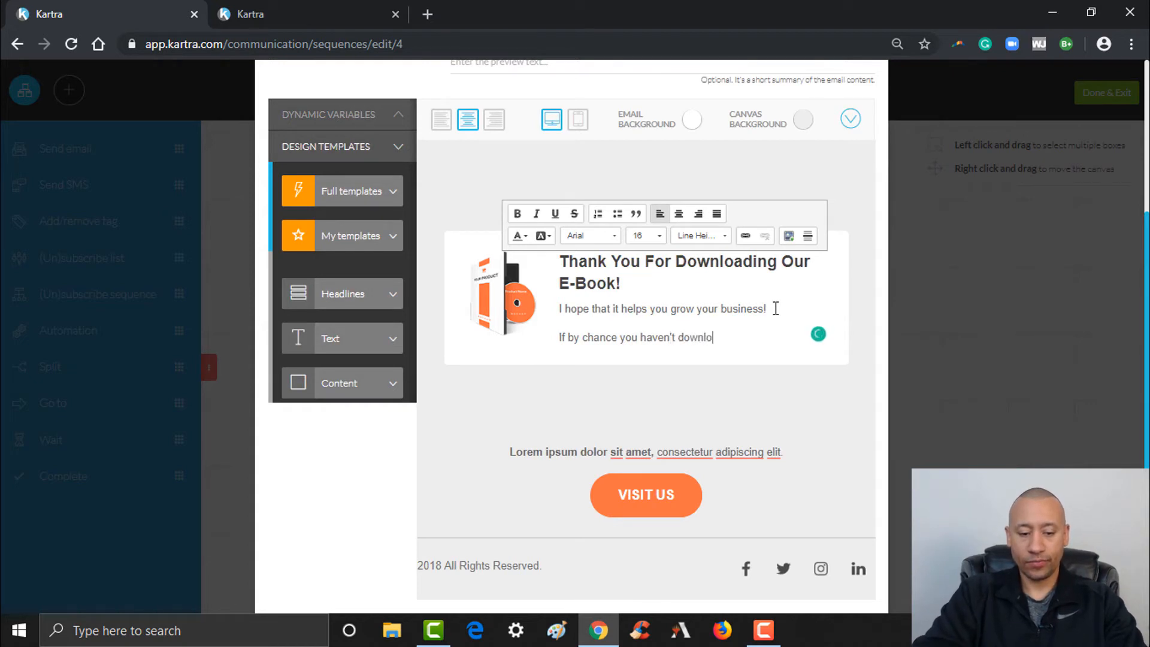
type("aded o")
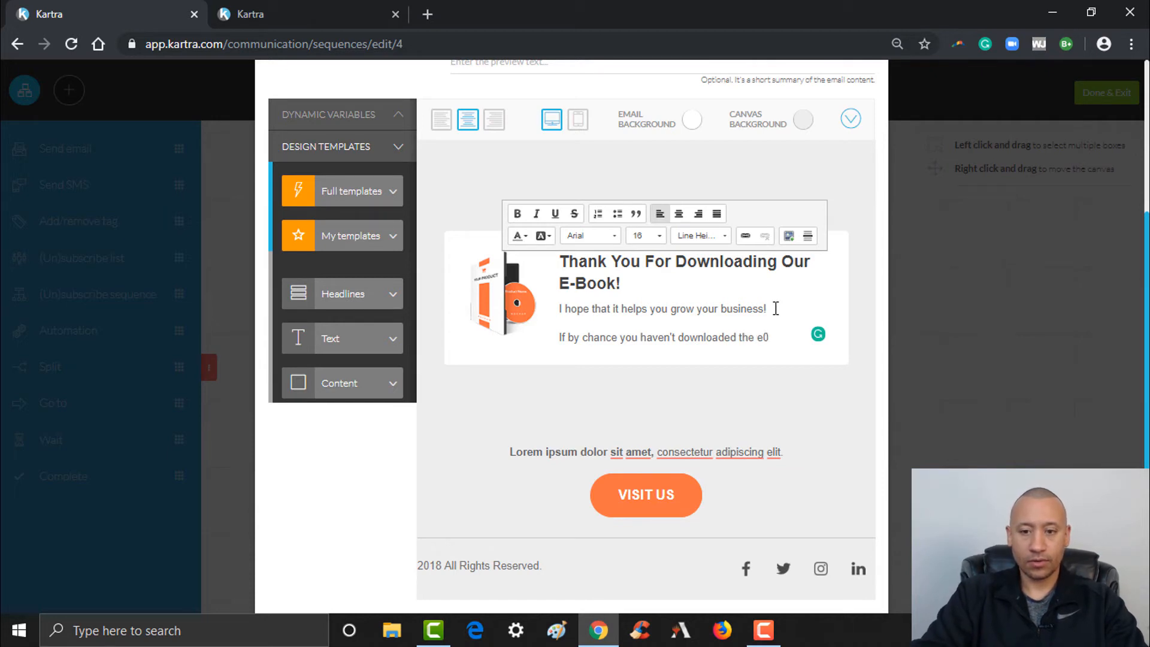
type("-book")
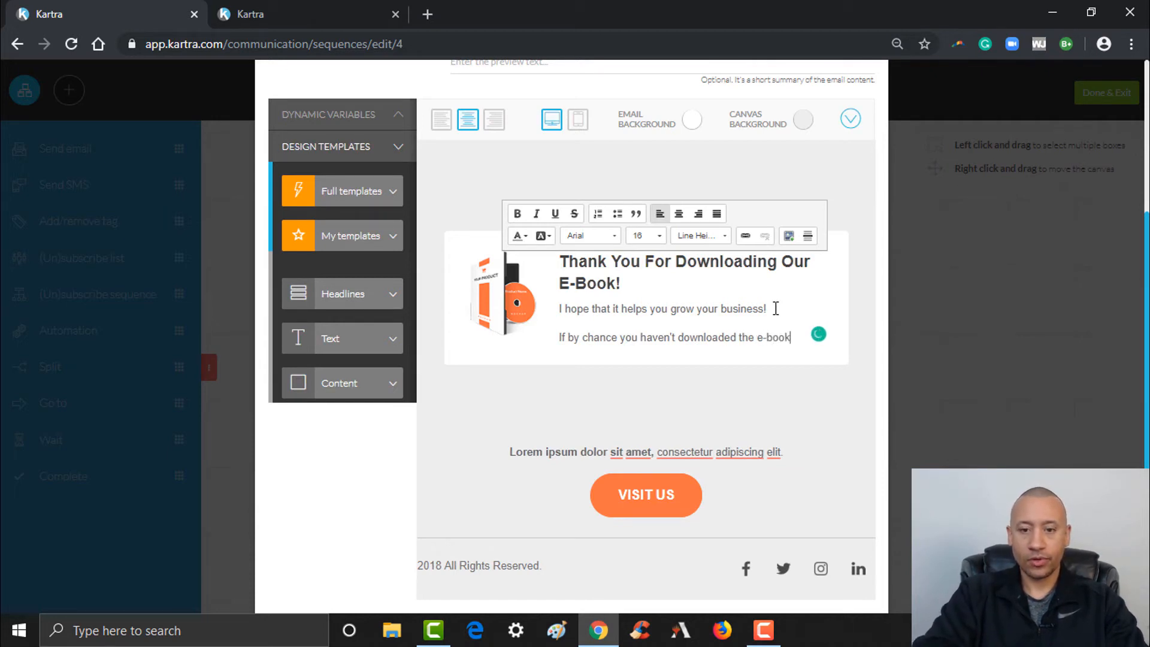
type(" you")
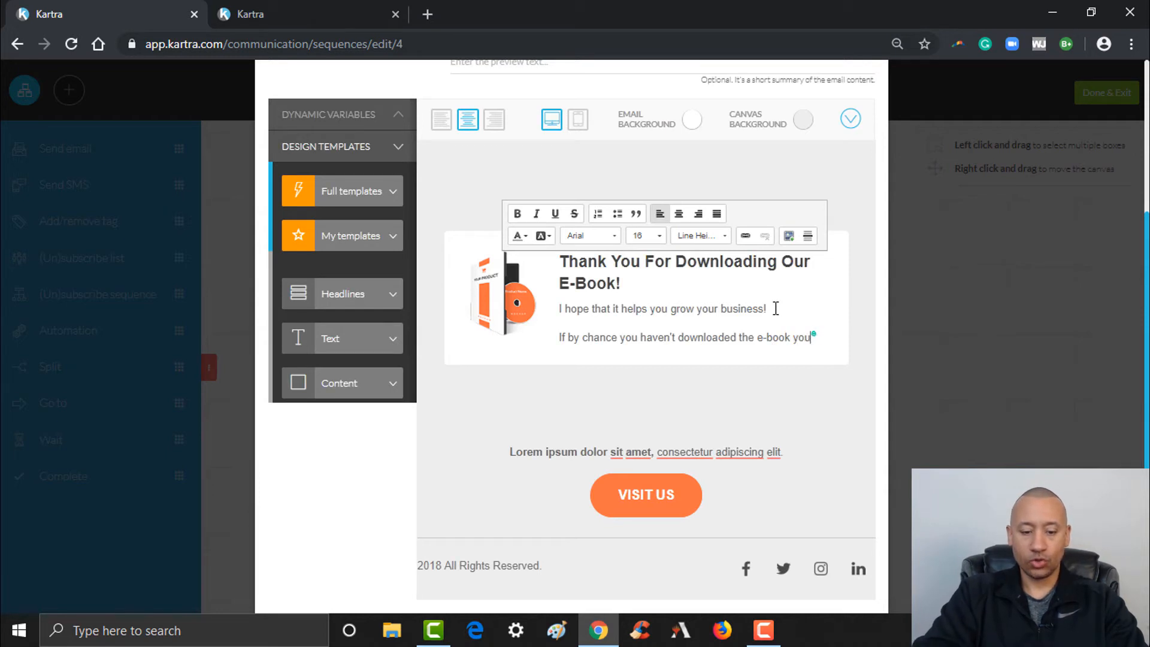
type(" can do so by c")
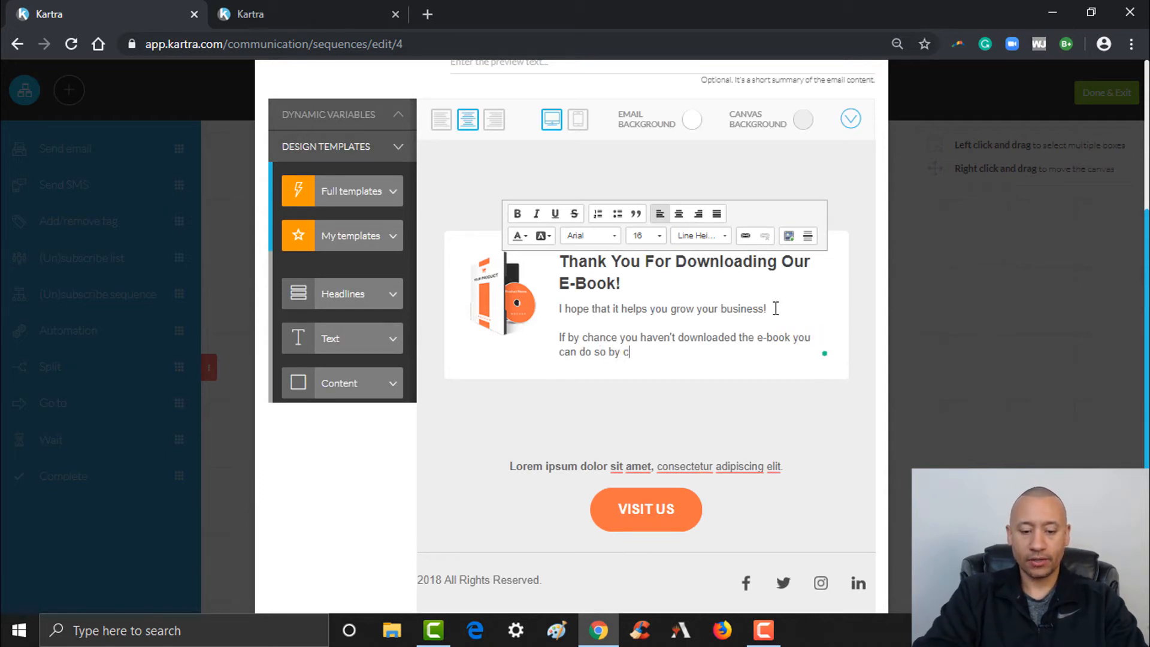
type("licking here.")
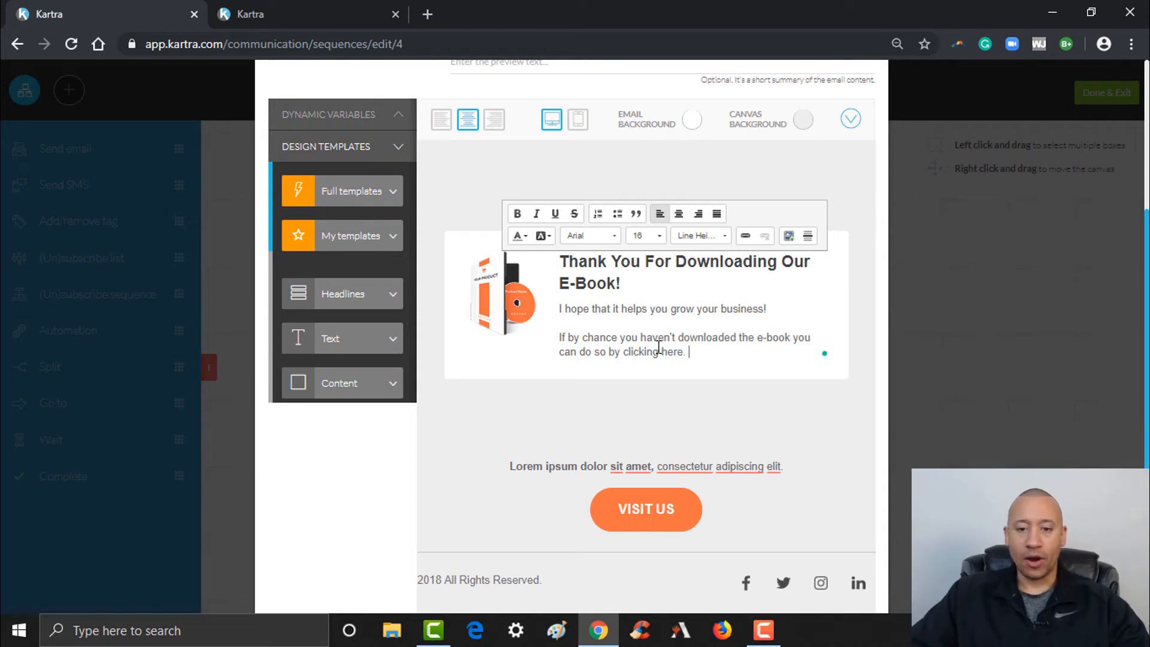
left_click_drag(662, 352, 684, 352)
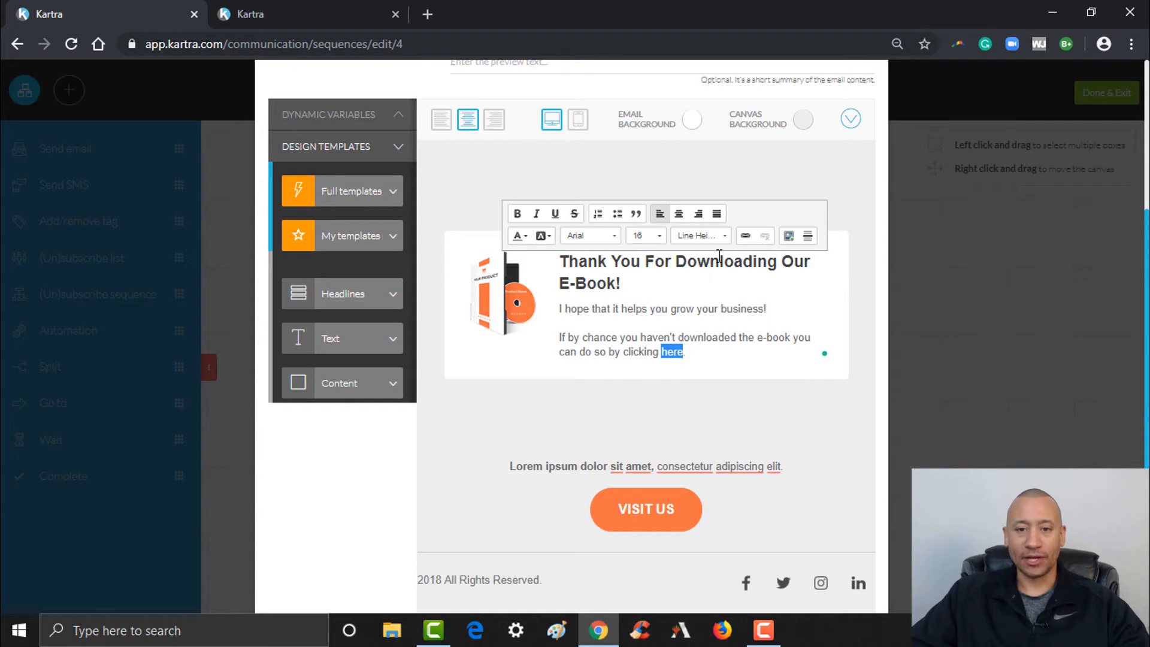
Skip the link on 'here' and delete the Lorem ipsum text block beneath the thank-you block
left_click(746, 238)
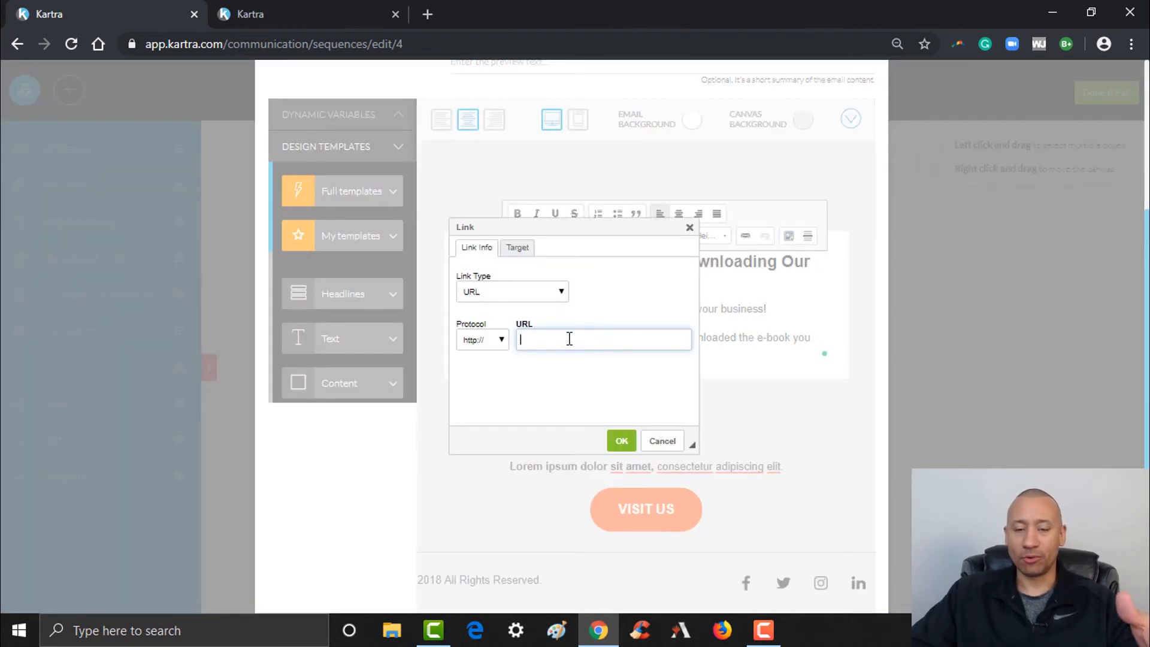
left_click(689, 228)
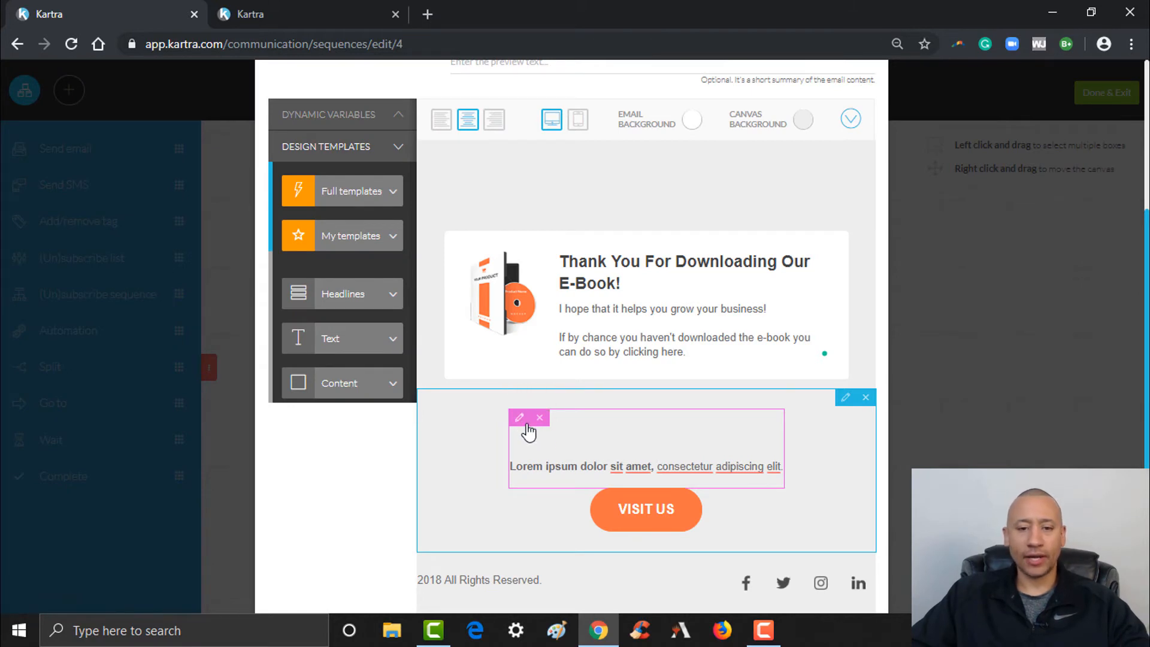
left_click(557, 441)
left_click_drag(654, 423, 780, 468)
left_click(812, 443)
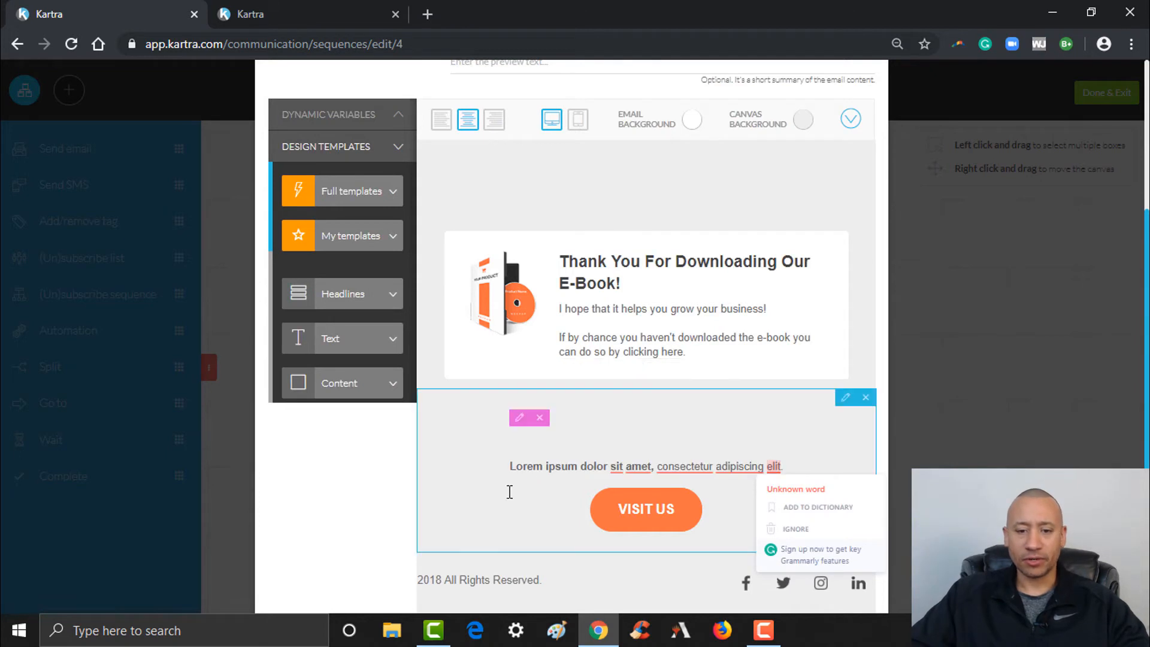
left_click(540, 418)
left_click(705, 350)
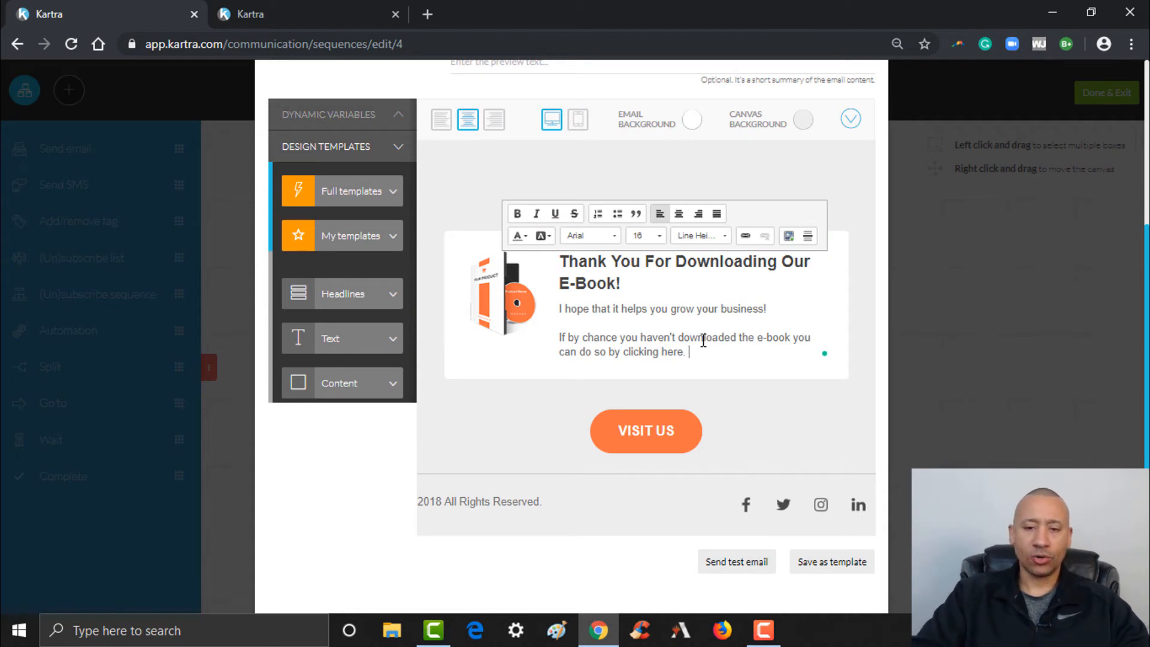
Add a paragraph offering a free strategy call via 'the button below!'
key("Return")
key("Return")
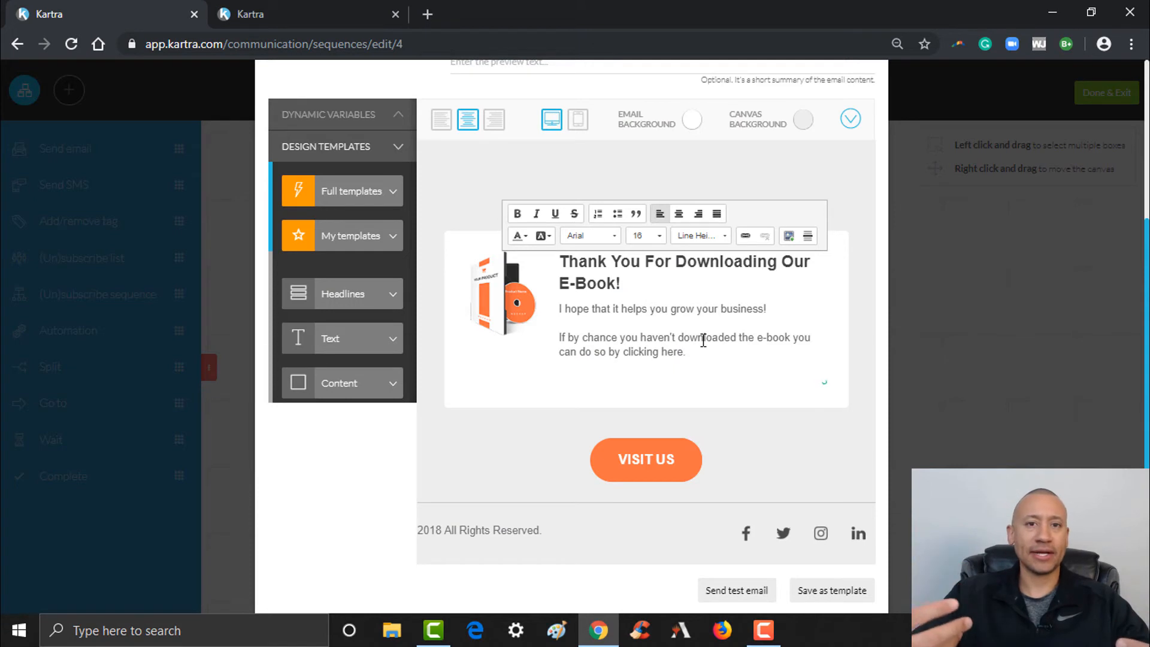
type("If ")
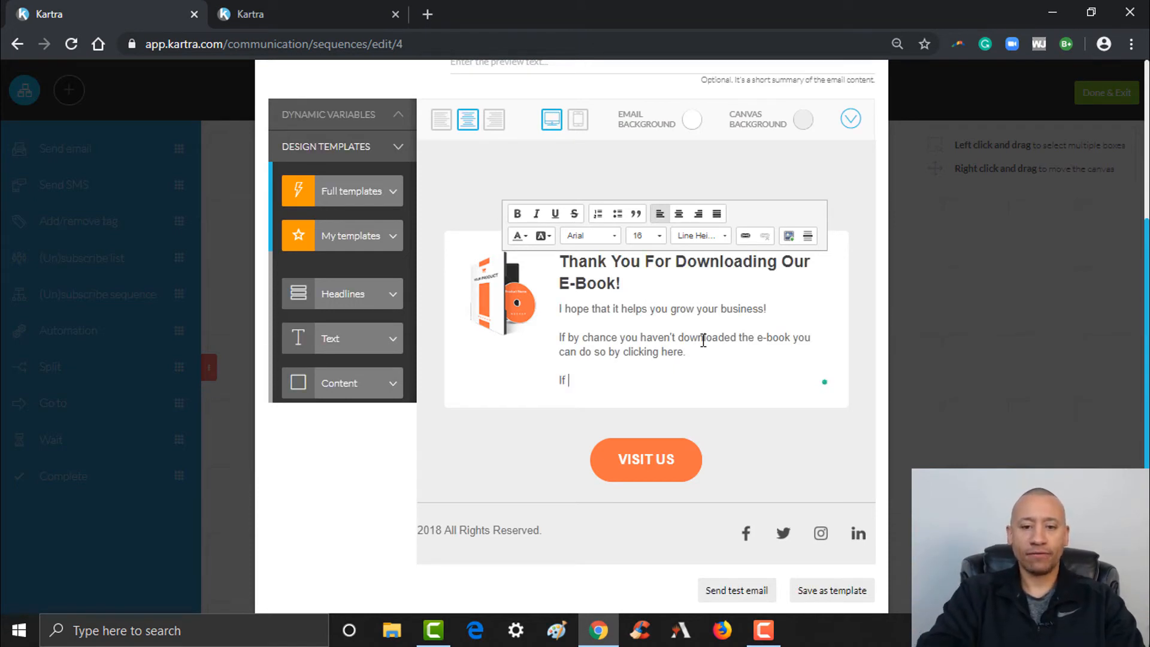
type("you need more")
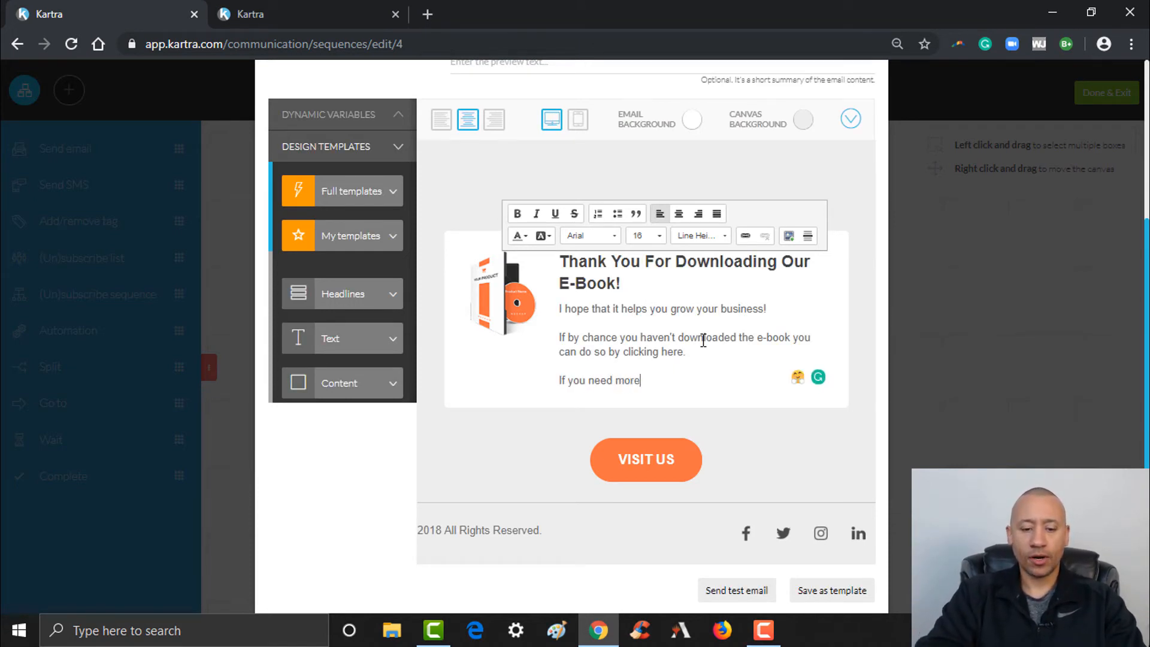
type(" help w")
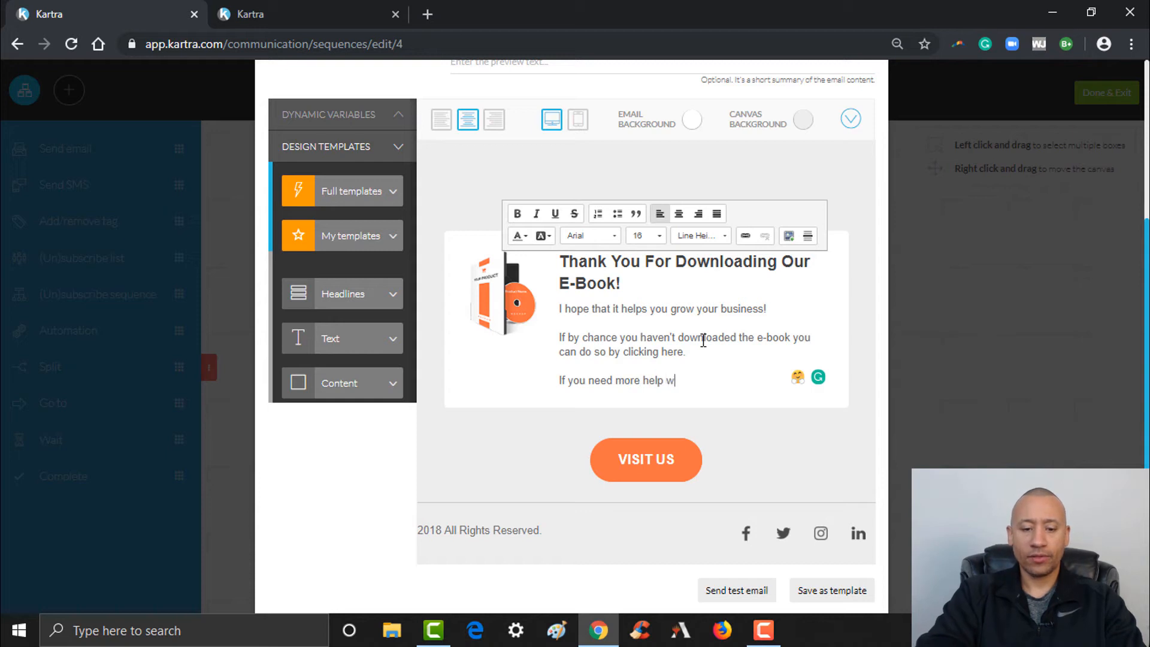
type("ith your business")
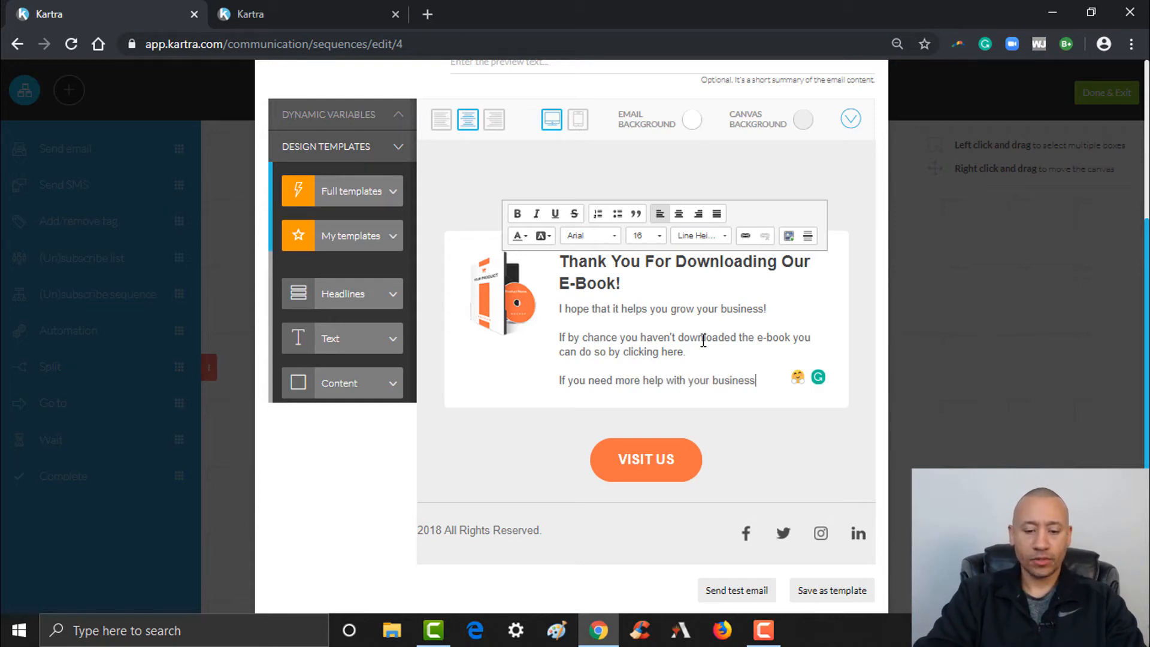
type(", feel free to")
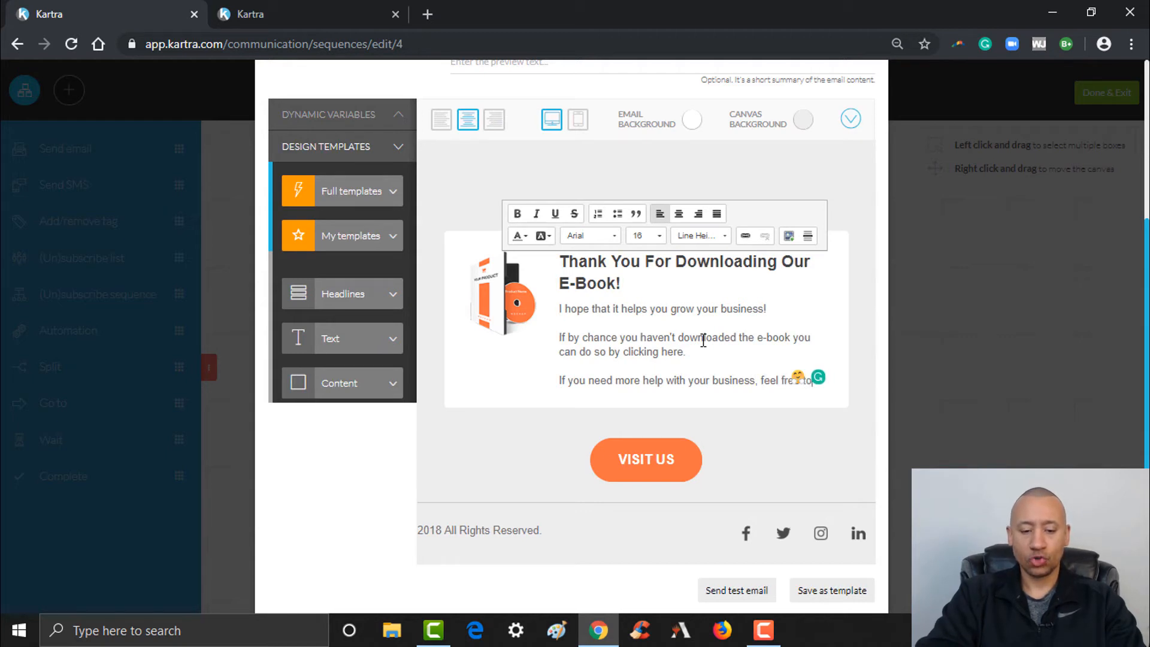
type(" book a free")
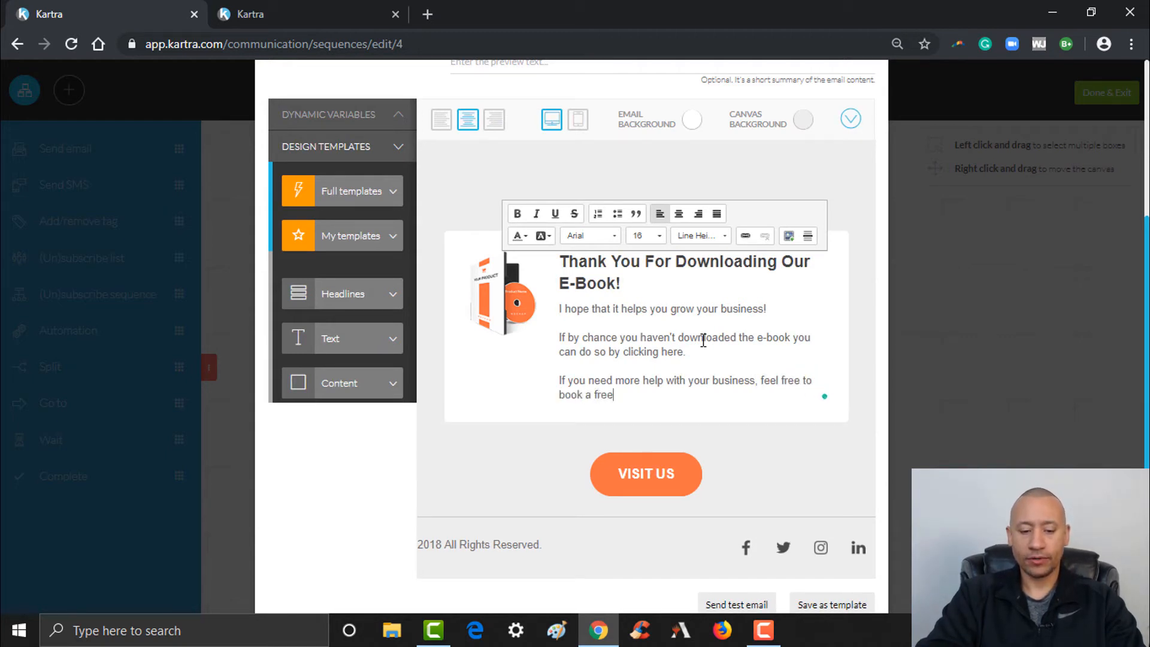
type(" strateg")
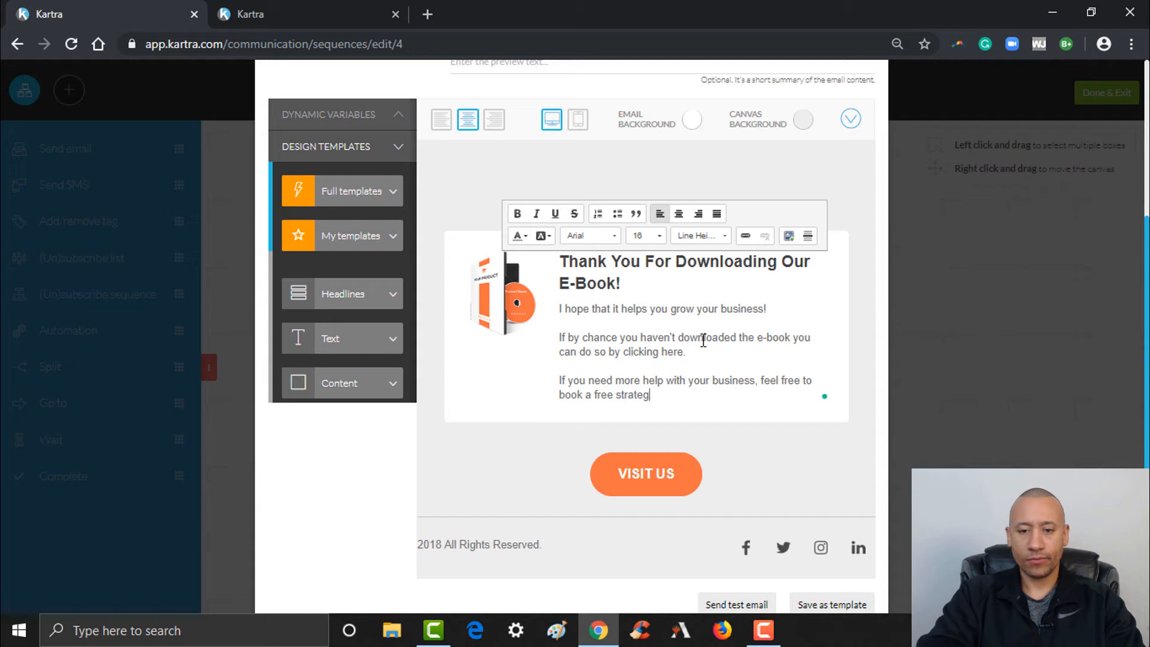
type("y call with ")
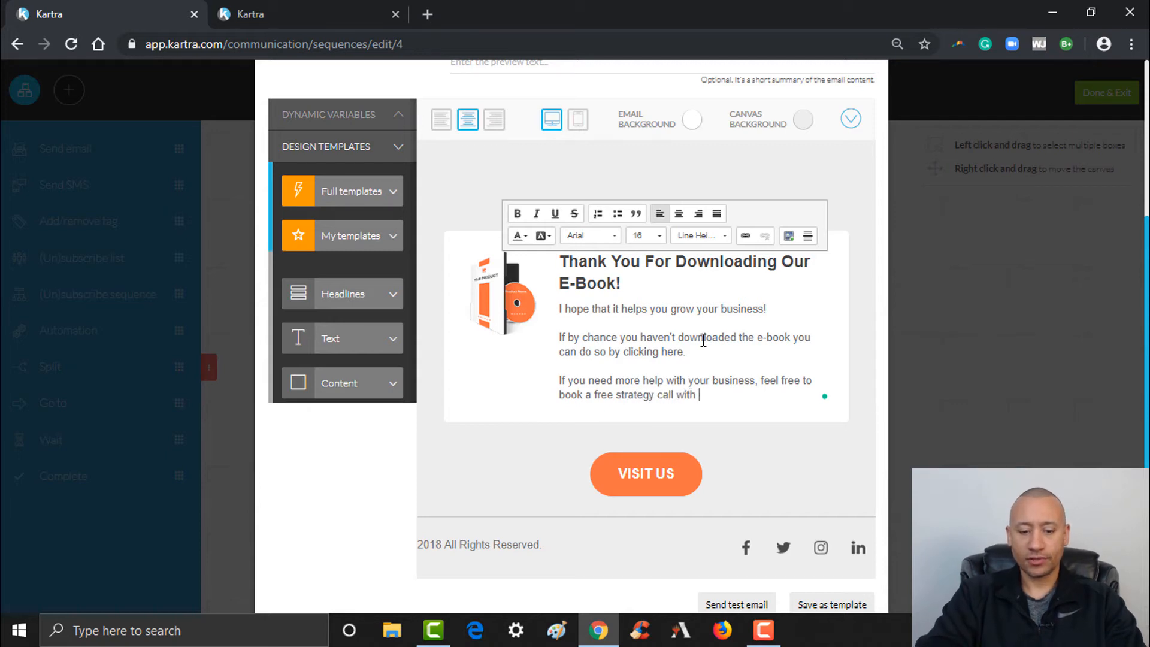
type("us by clicking")
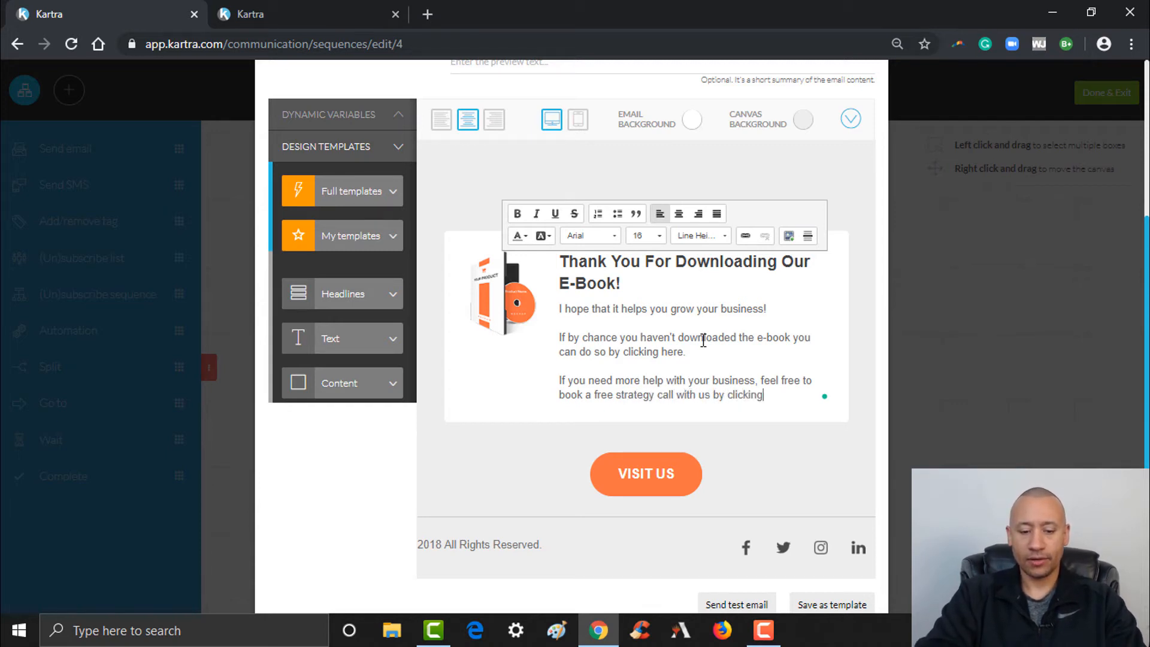
type(" here")
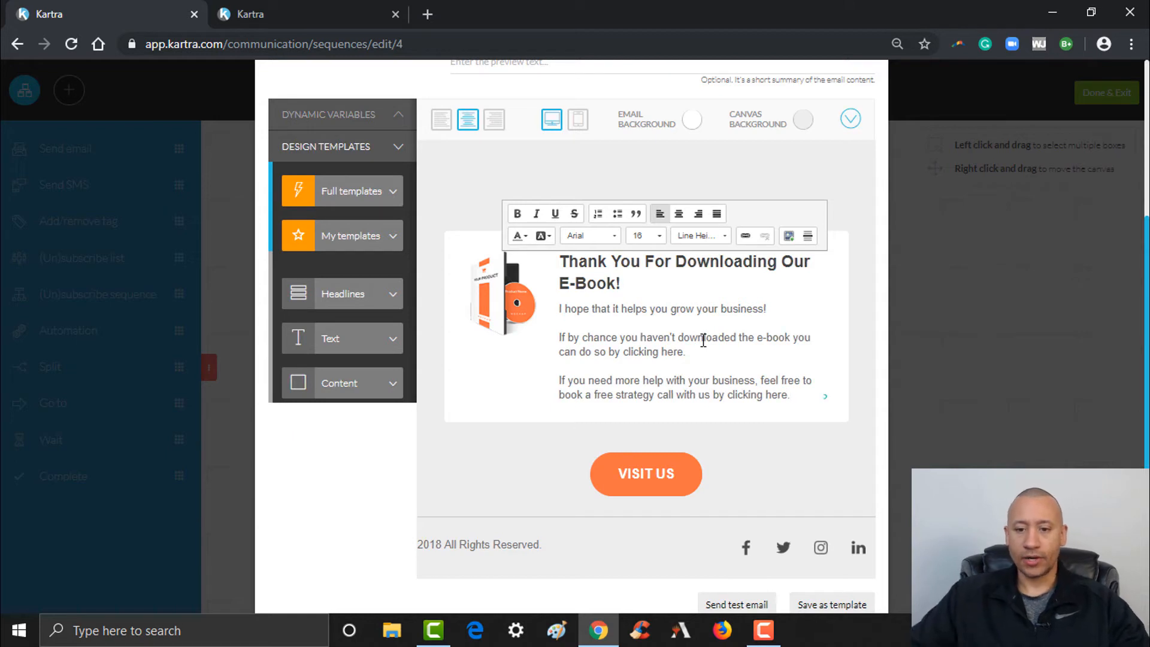
double_click(769, 396)
type("the but")
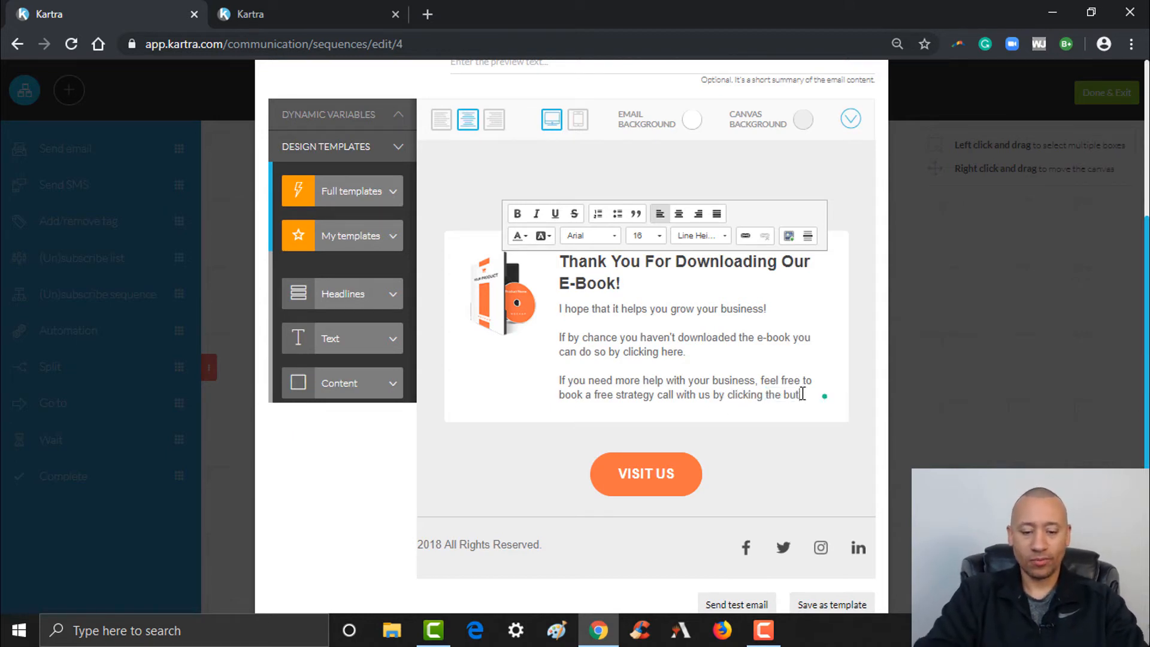
type("ton below")
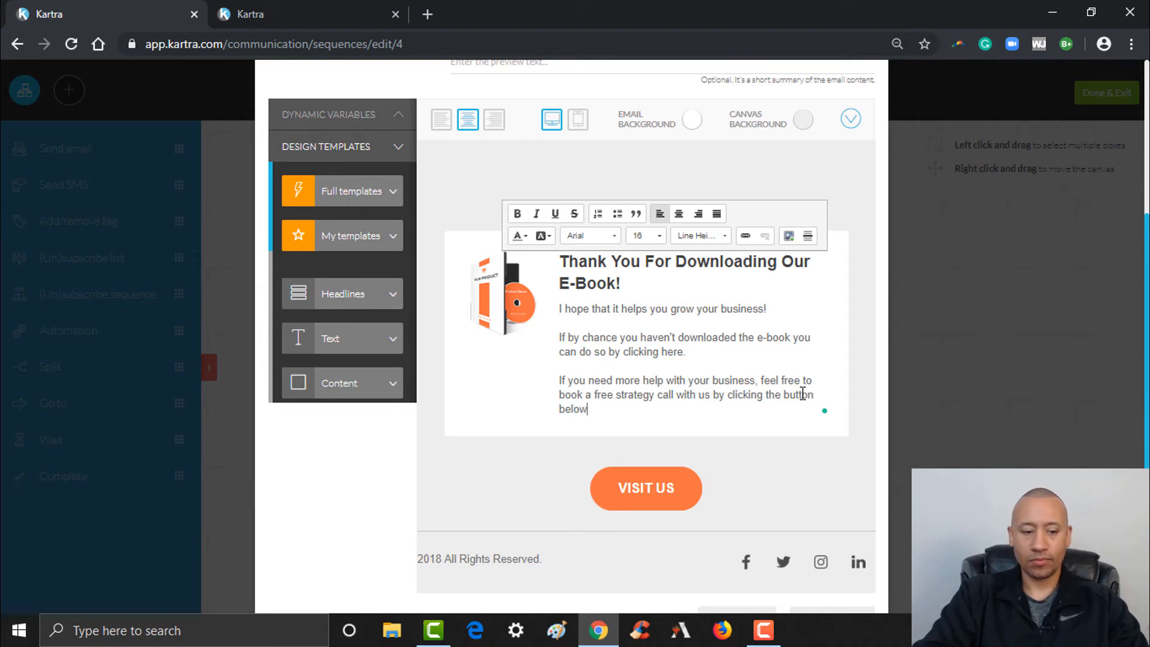
type("!")
key("Return")
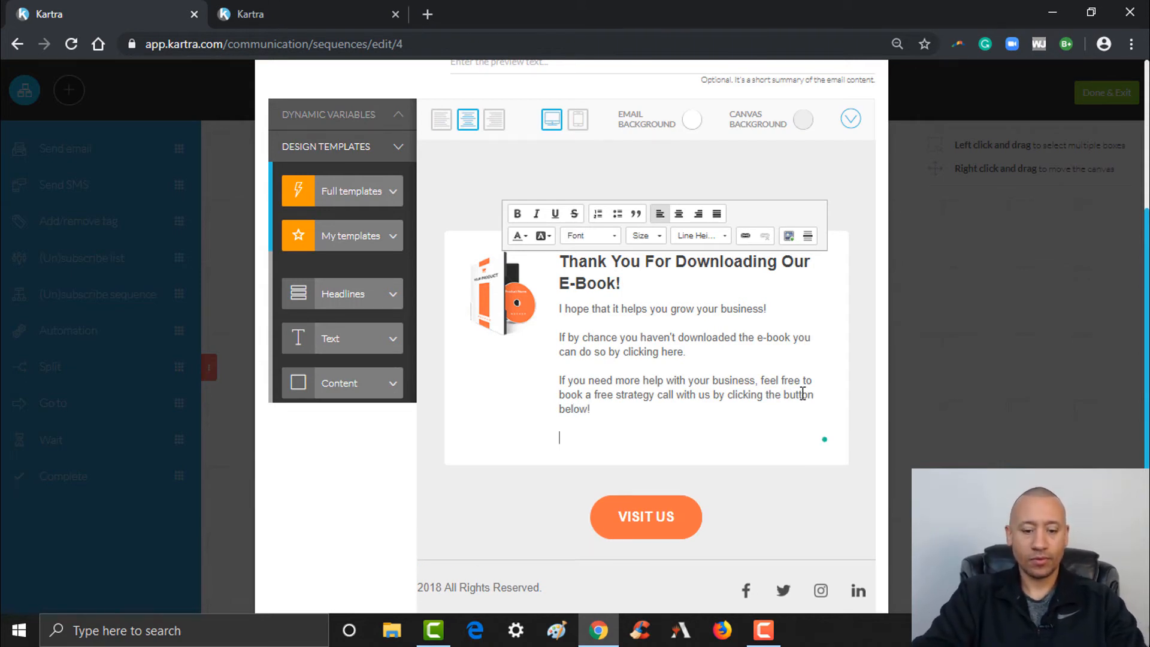
type("Have a great ")
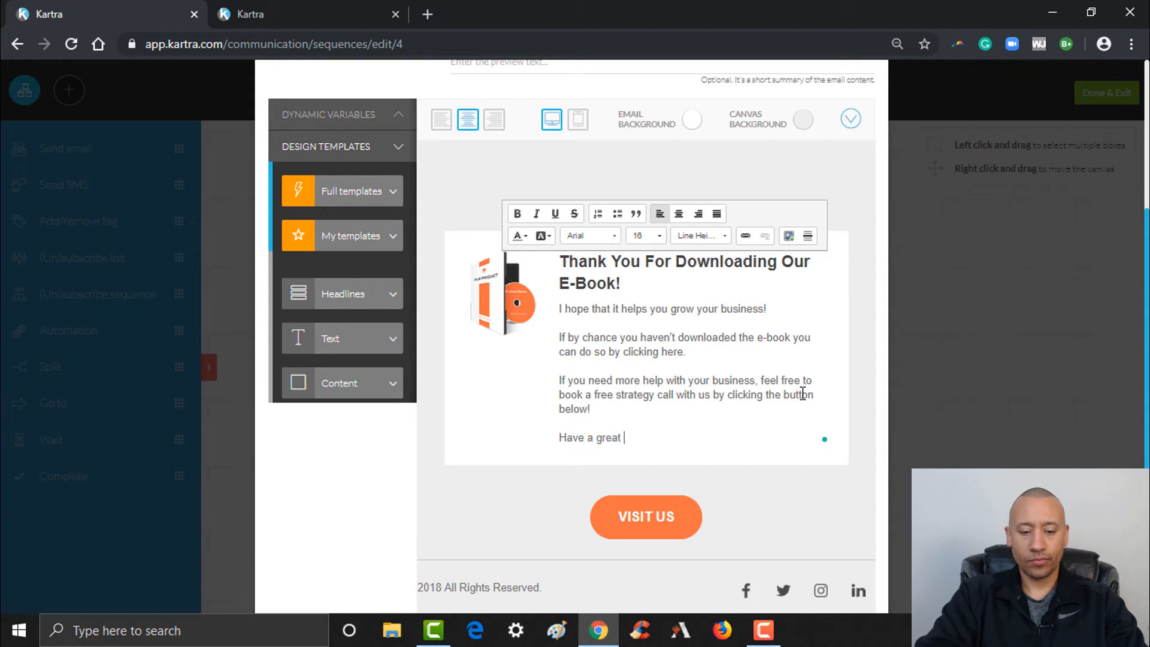
type("day!")
key("Return")
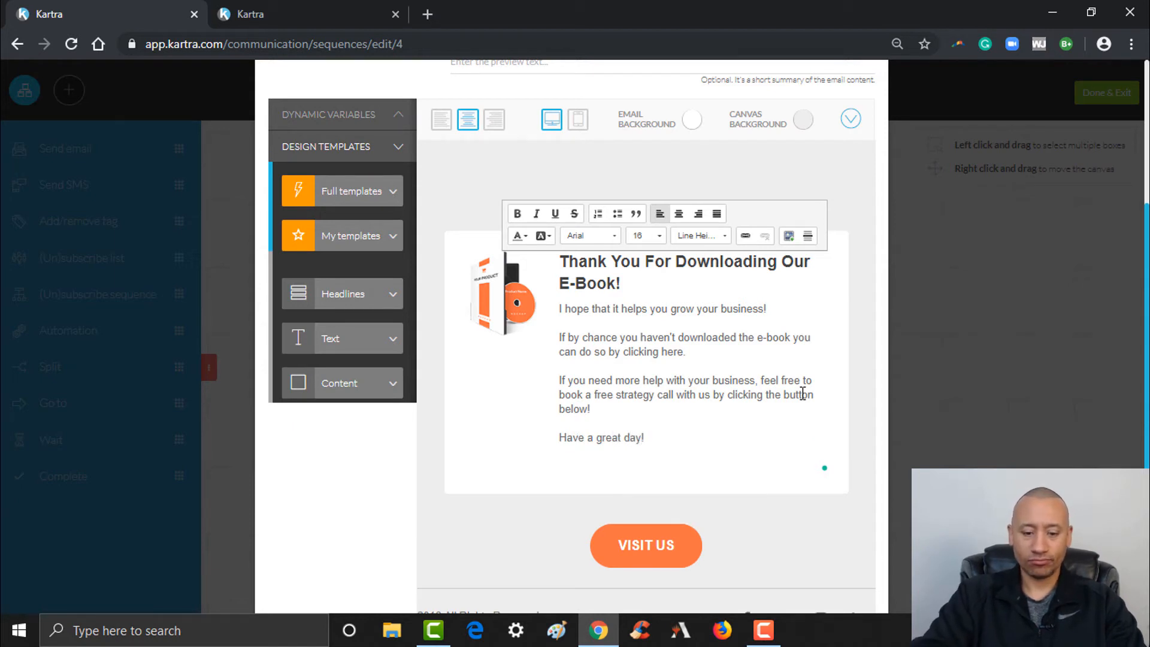
type("Mike")
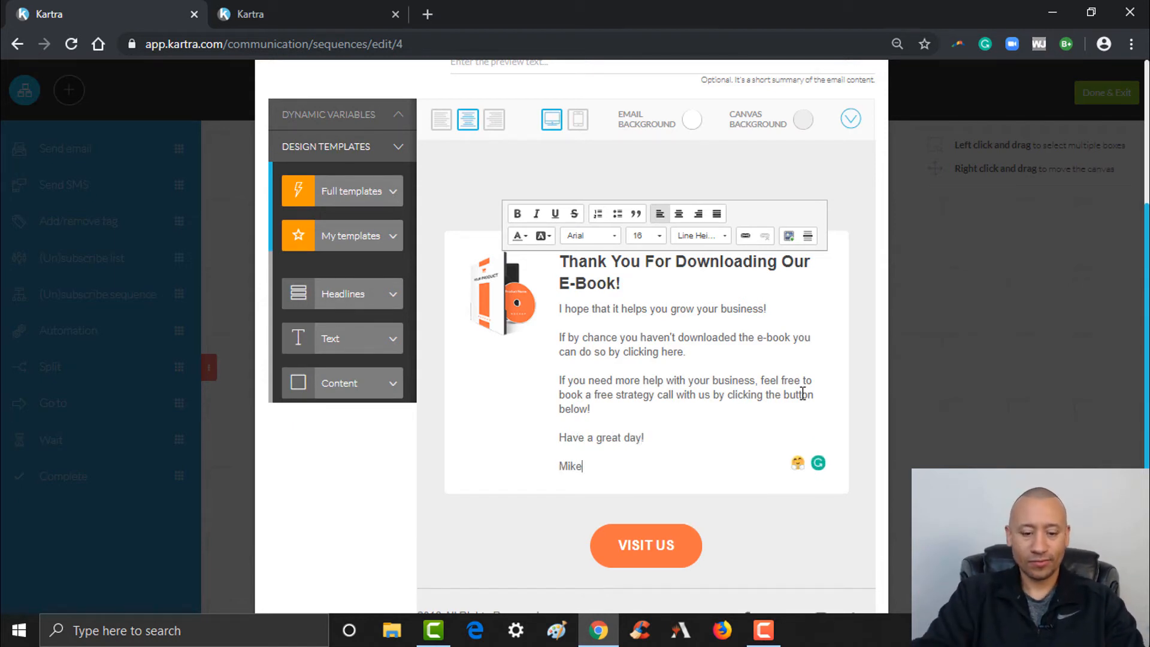
key("Return")
type("www.")
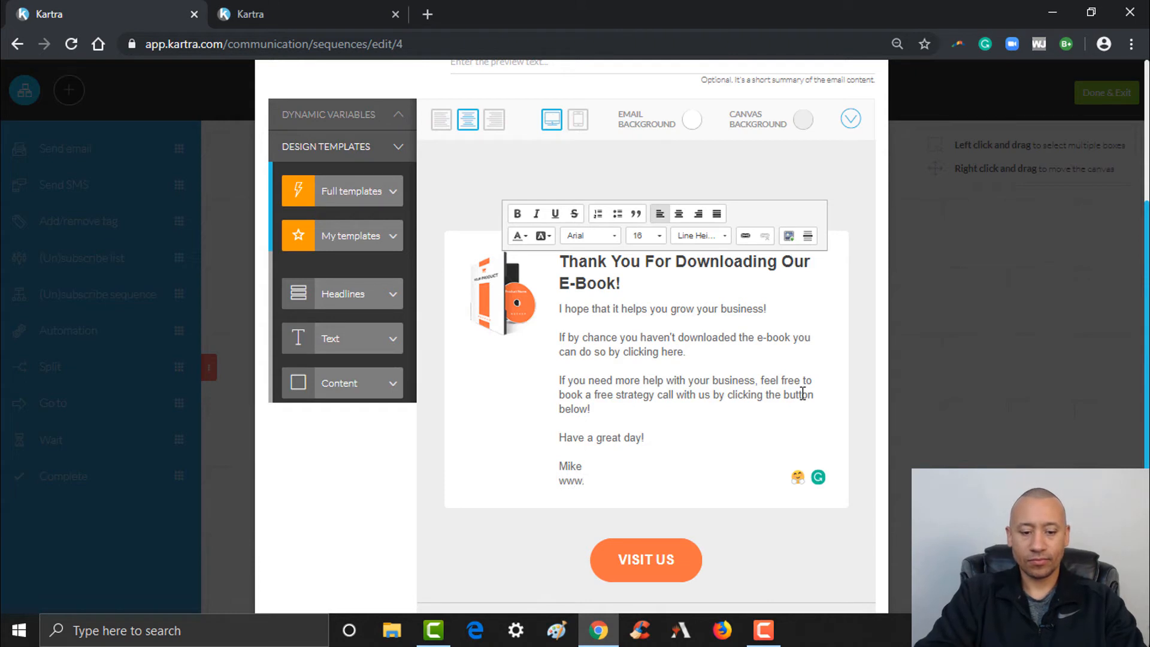
type("Alp")
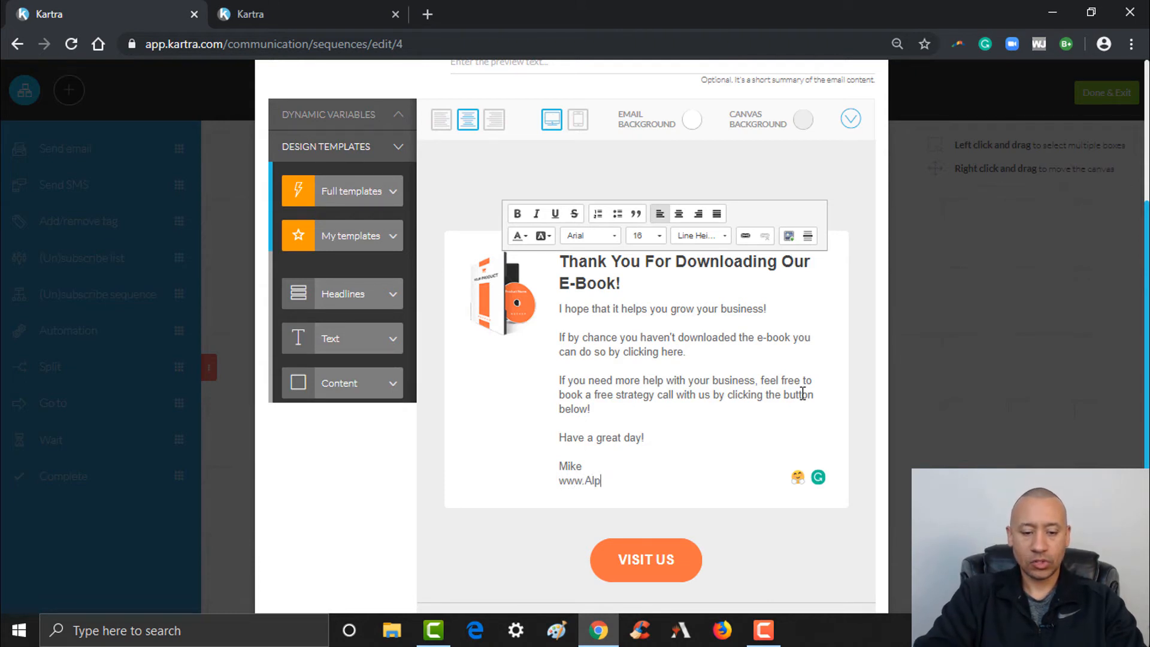
type("haAutomation")
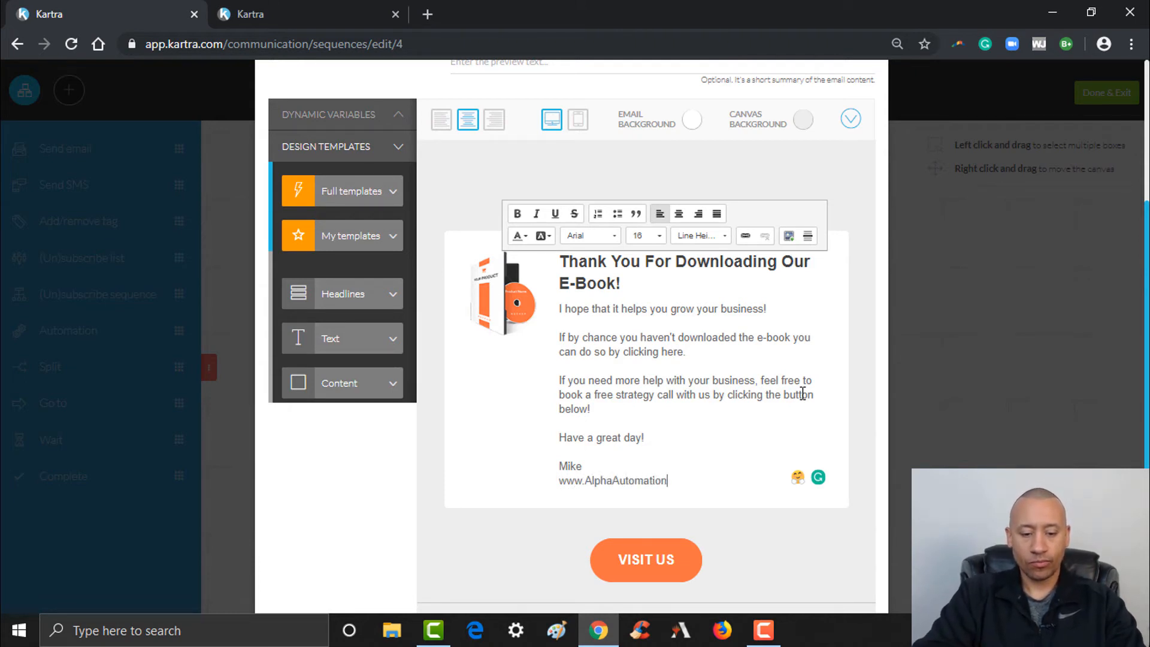
type(".net")
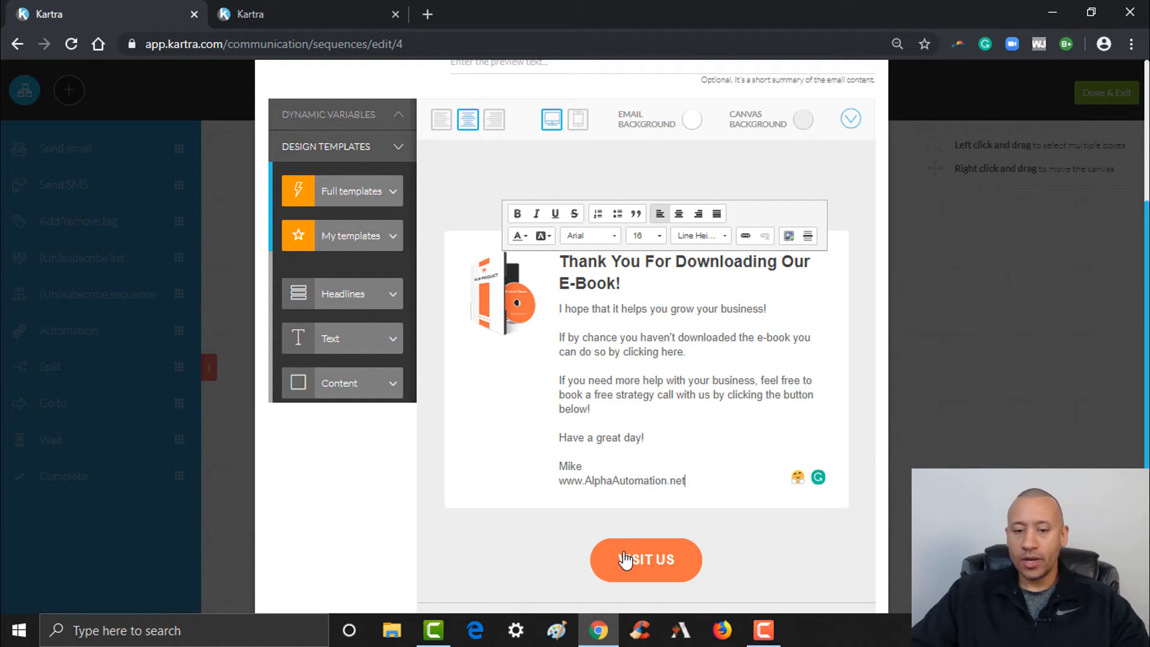
Change the orange button label from VISIT US to 'Click Here To Book Your Strategy Call!'
scroll(270, 447, "down", 1)
left_click(270, 447)
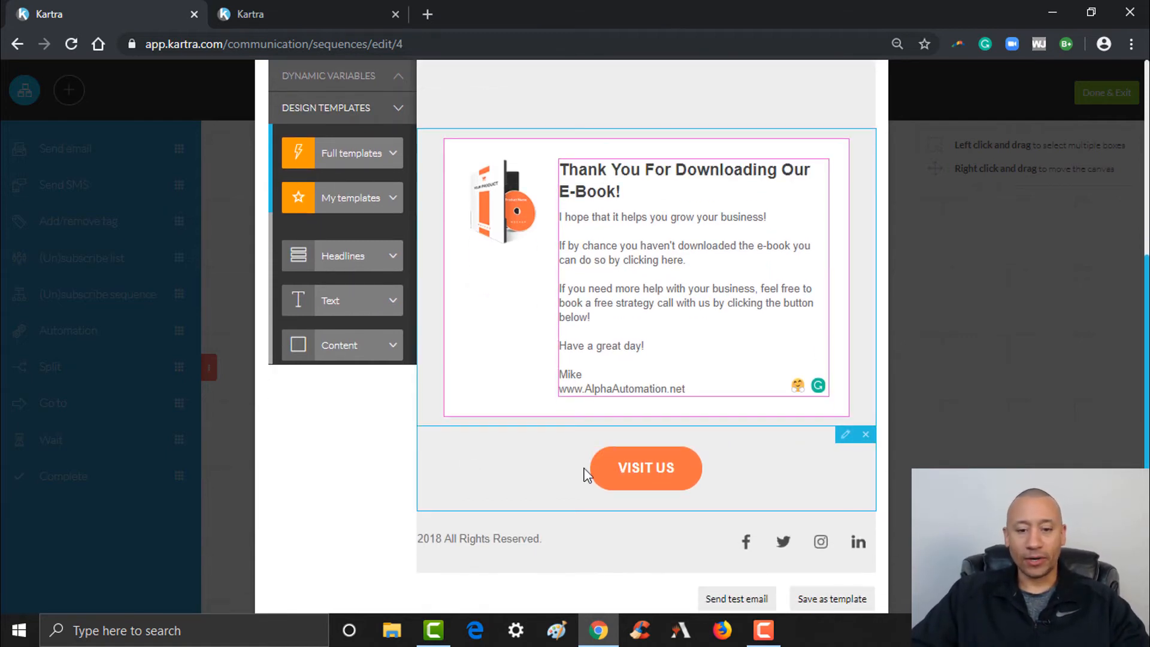
left_click(602, 458)
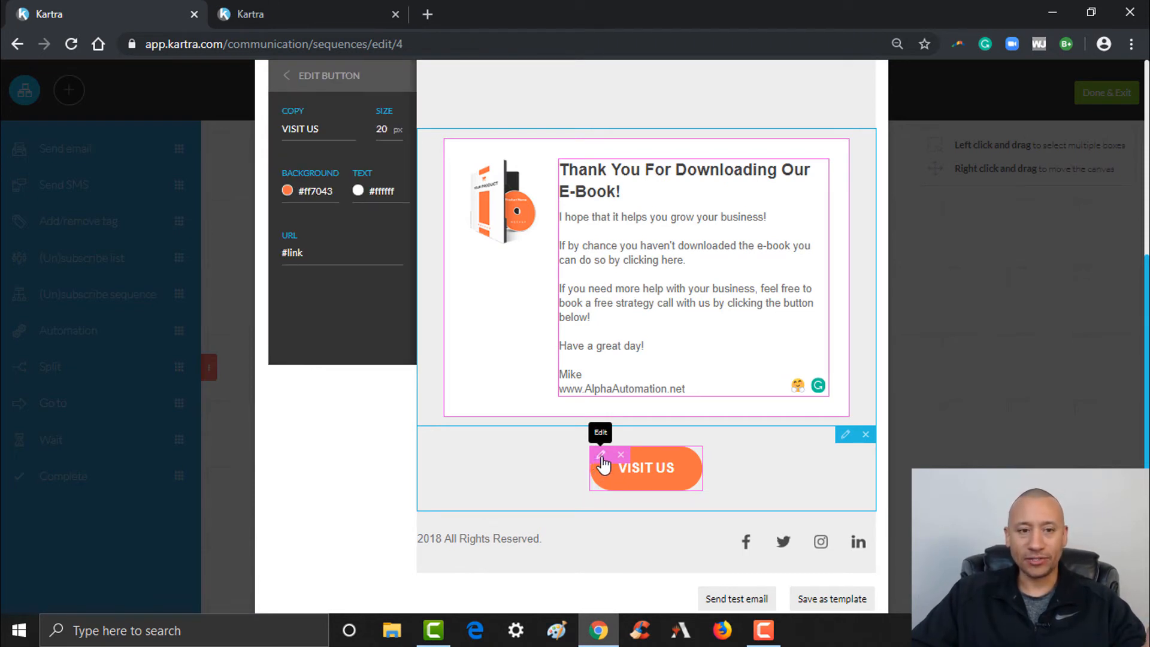
left_click_drag(339, 130, 252, 129)
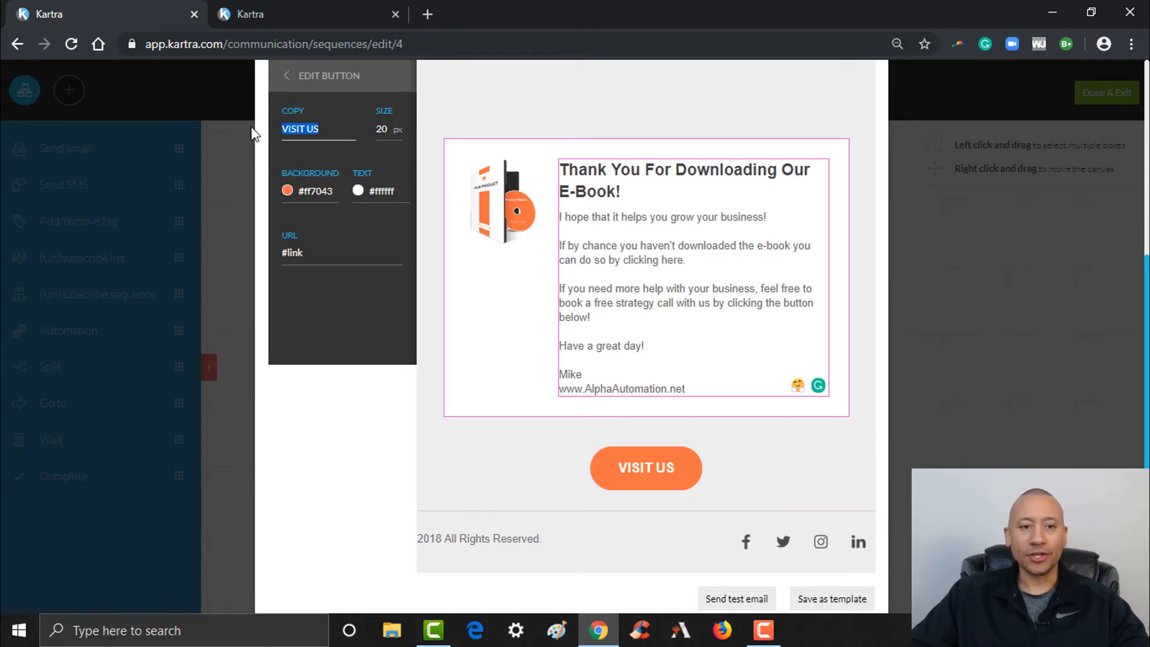
type("Cl")
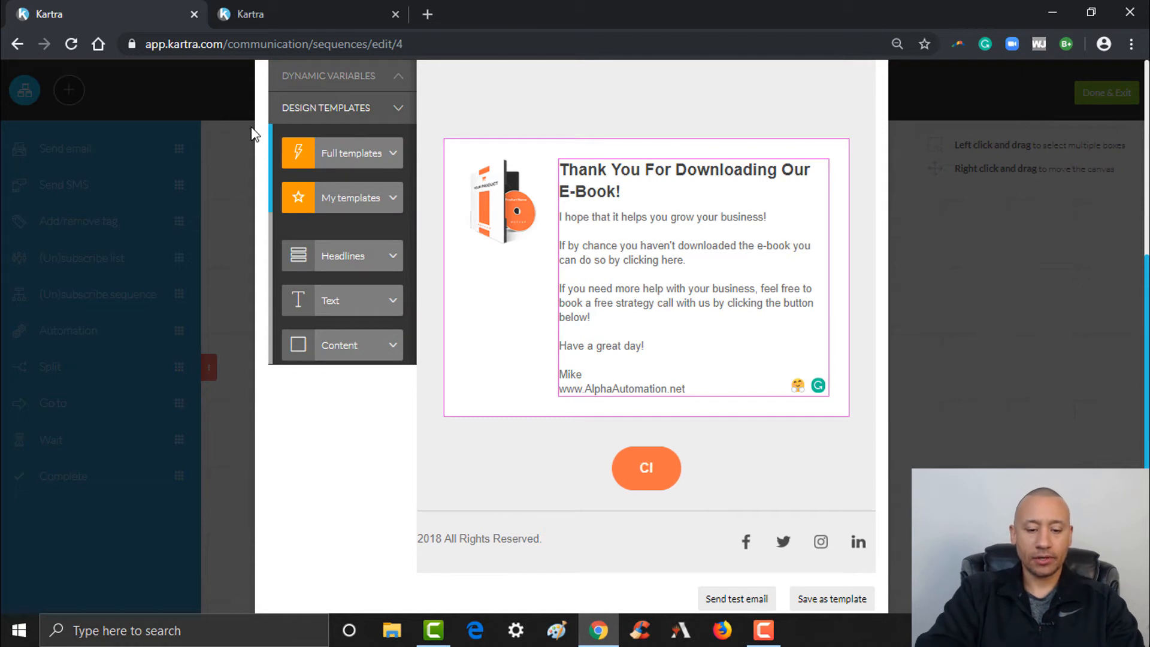
type("ick Here To Book Your")
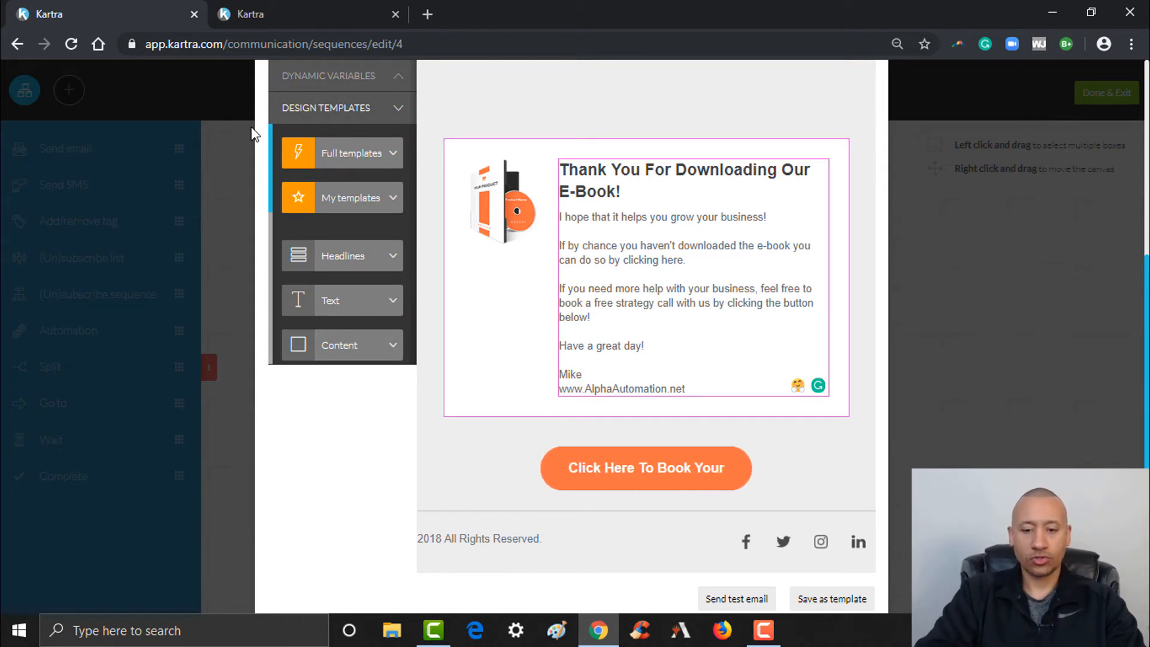
type(" Strateg")
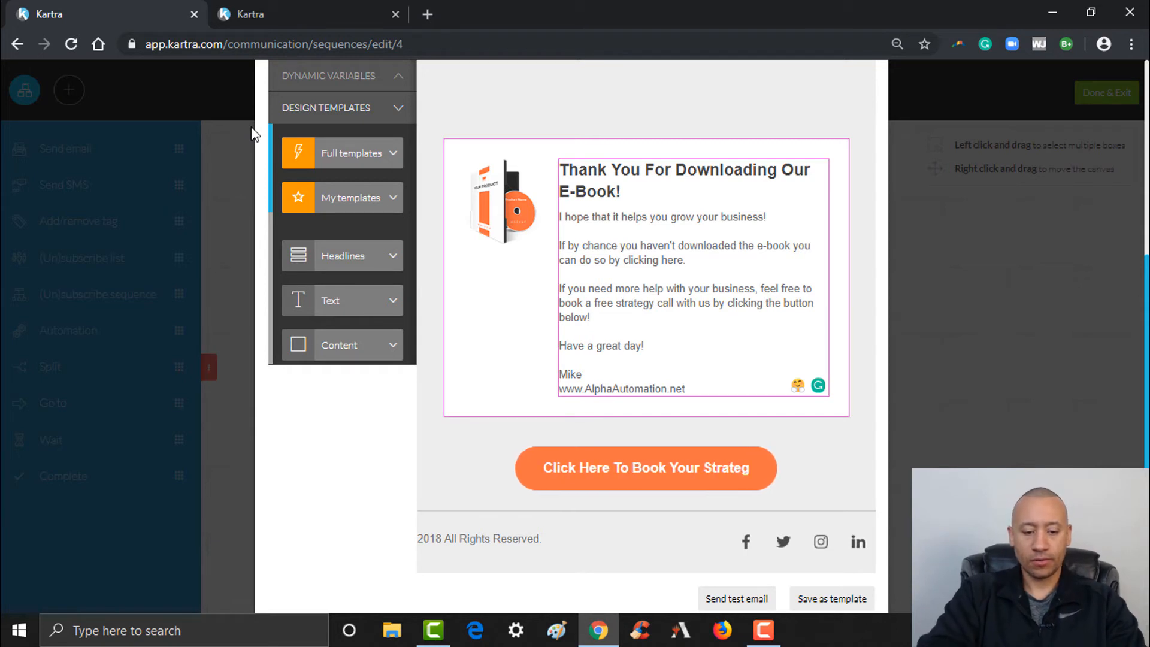
type("y Call!")
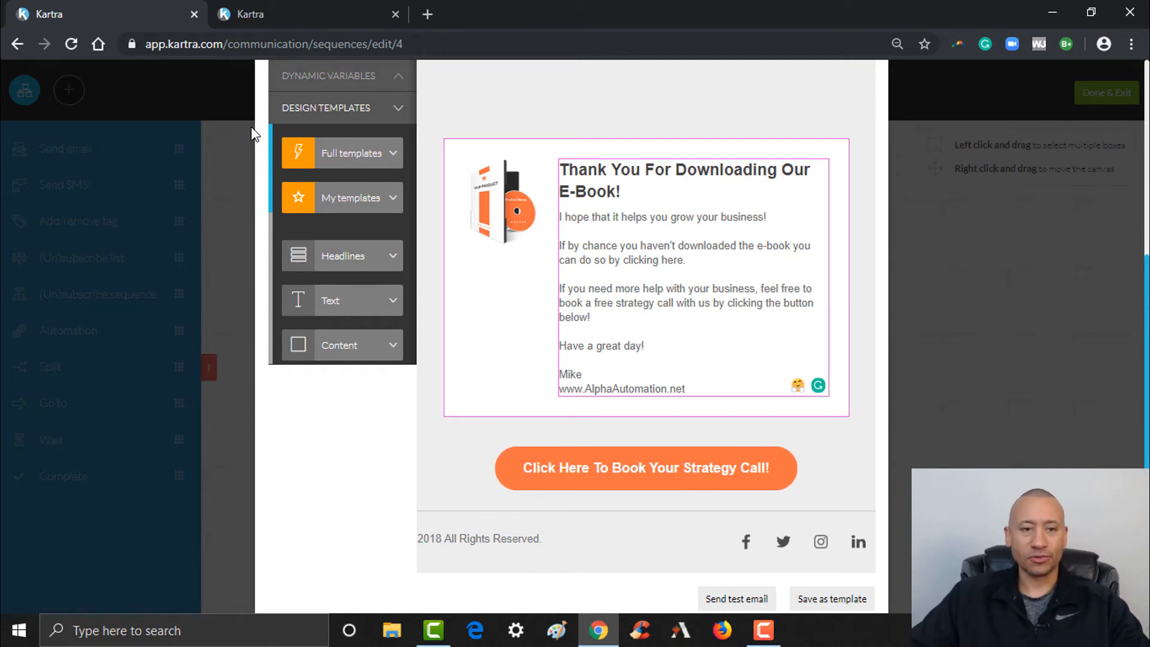
Reopen the button's settings and select its #link URL
left_click(616, 488)
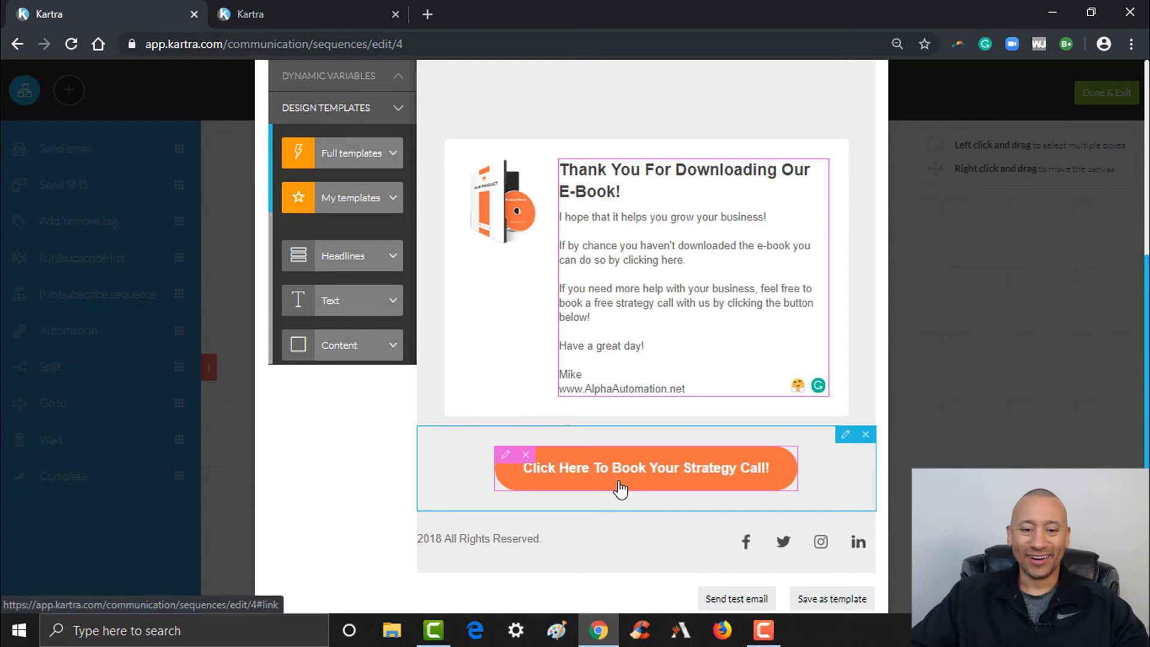
left_click(508, 455)
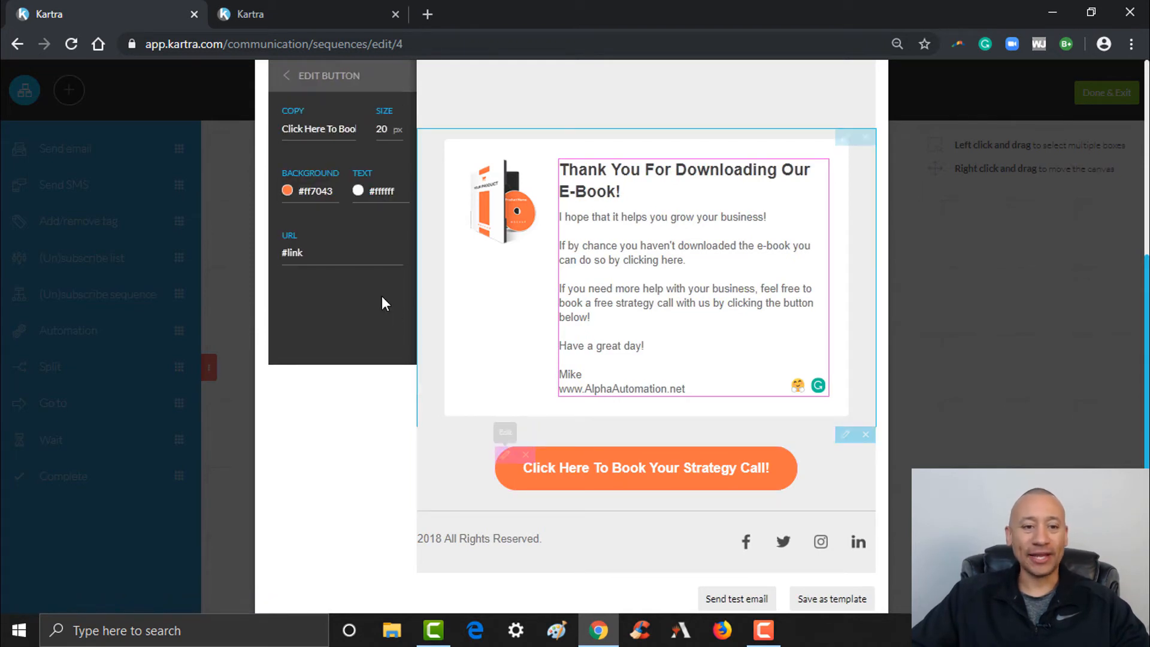
left_click_drag(347, 255, 284, 252)
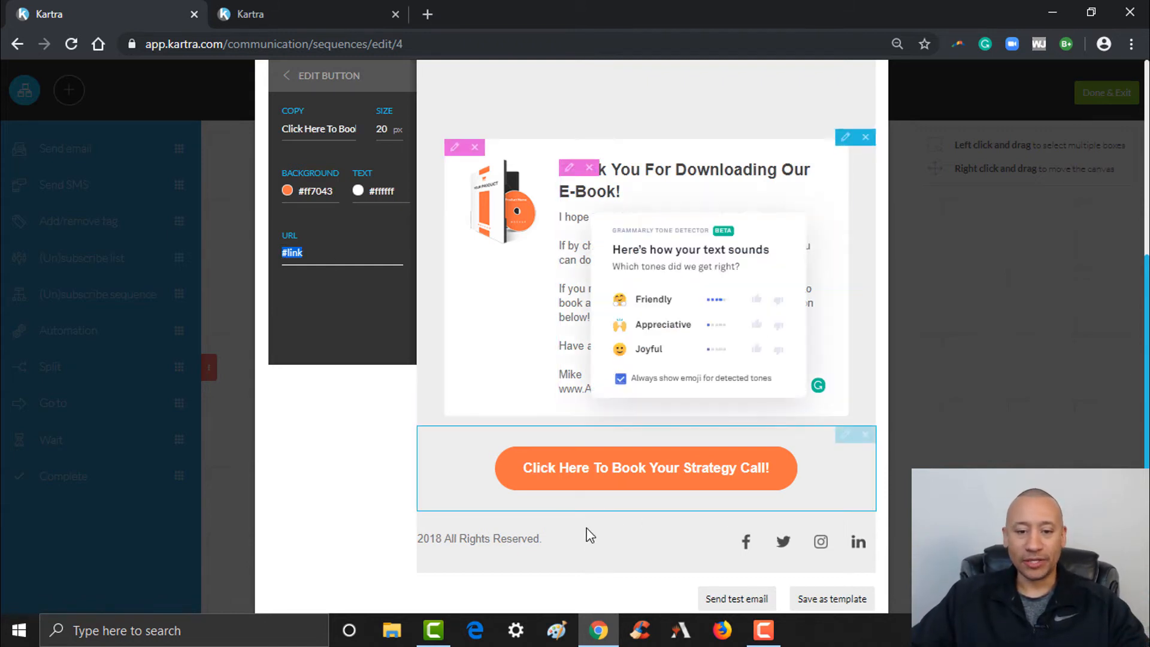
Change the footer copyright year from 2018 to 2019
left_click(514, 542)
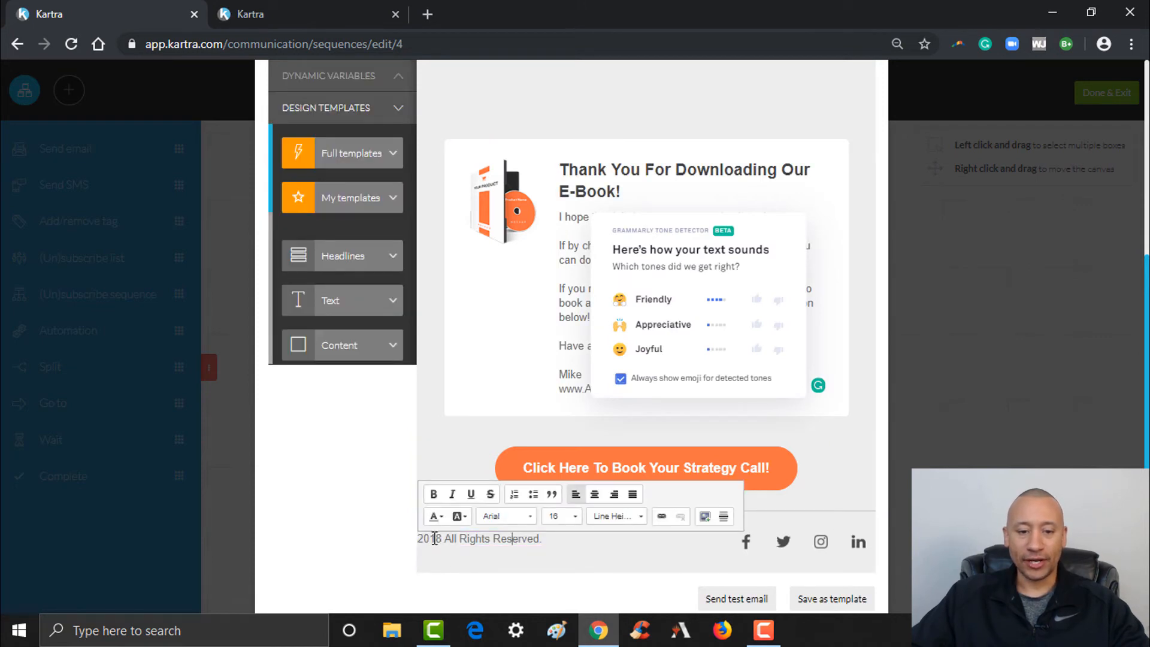
left_click_drag(442, 539, 438, 539)
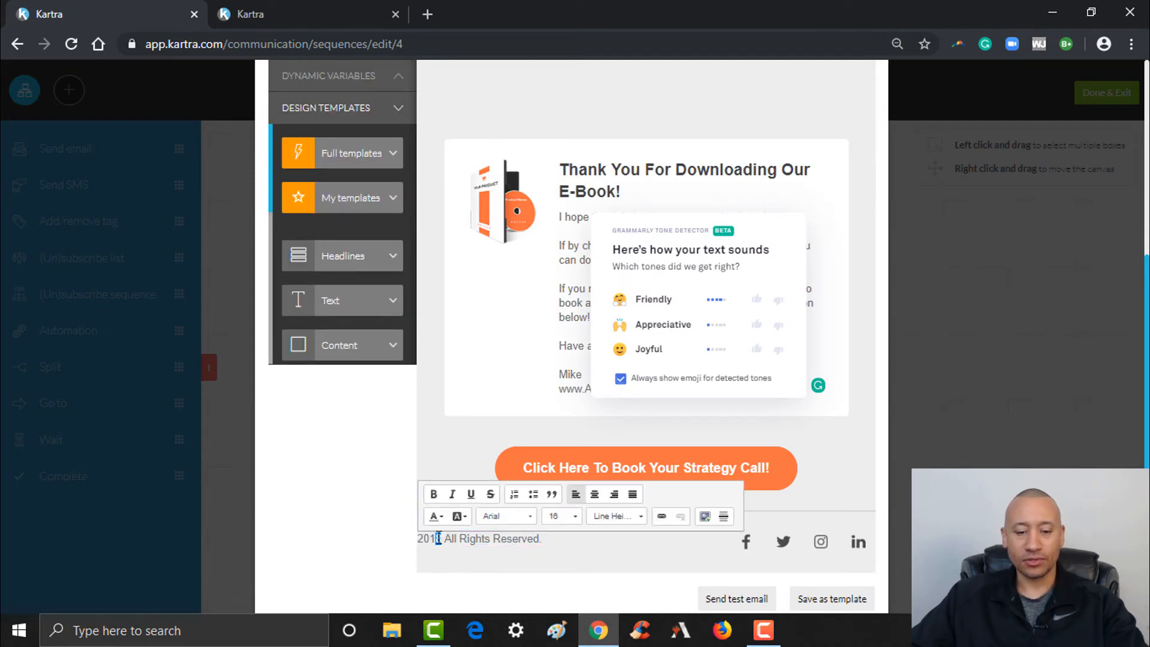
type("9")
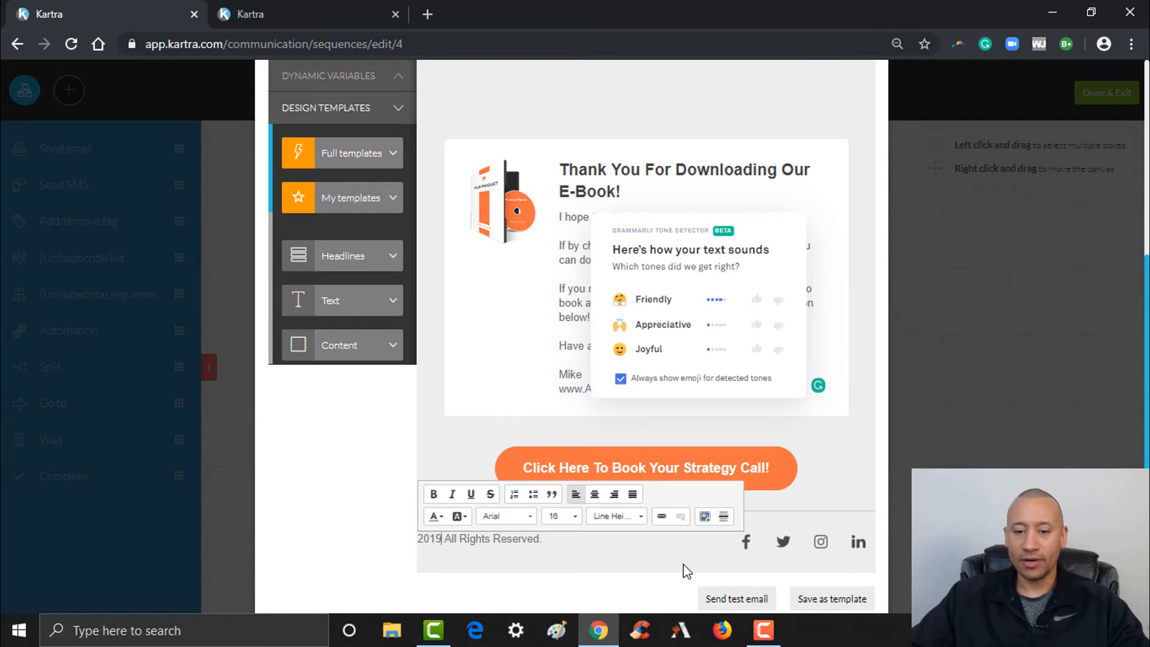
left_click(671, 587)
Open the Facebook icon's image settings and review the finished email
scroll(707, 569, "down", 1)
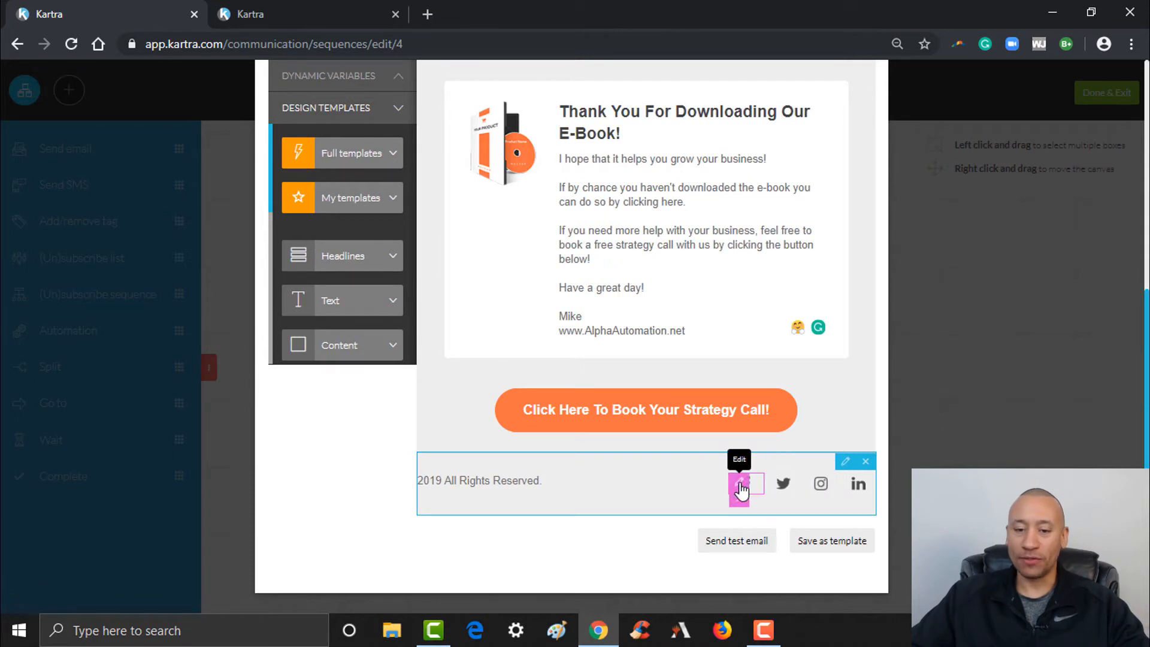
left_click(740, 484)
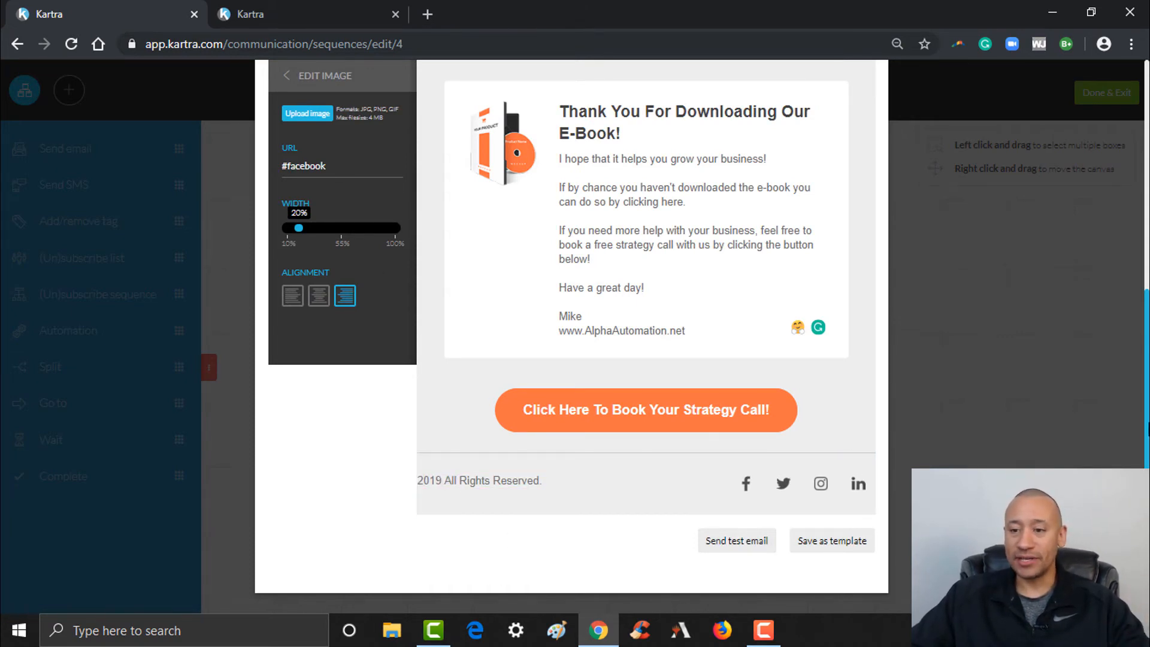
scroll(599, 335, "up", 3)
scroll(1138, 378, "up", 3)
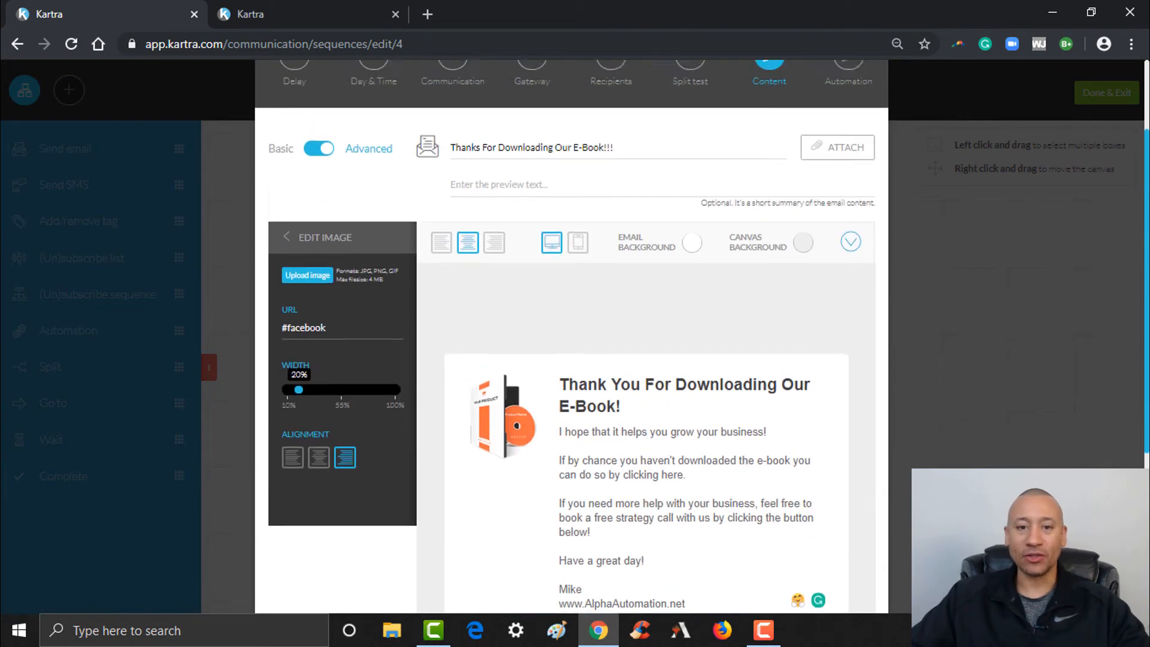
scroll(1139, 379, "down", 4)
scroll(1133, 419, "down", 2)
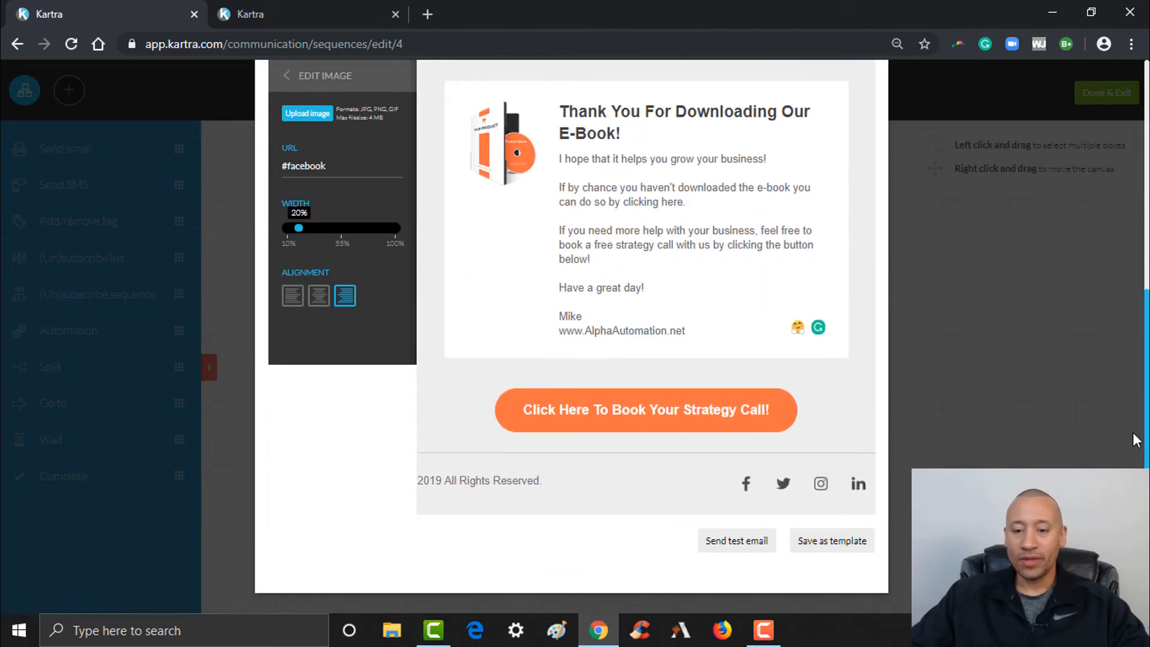
scroll(1139, 408, "up", 1)
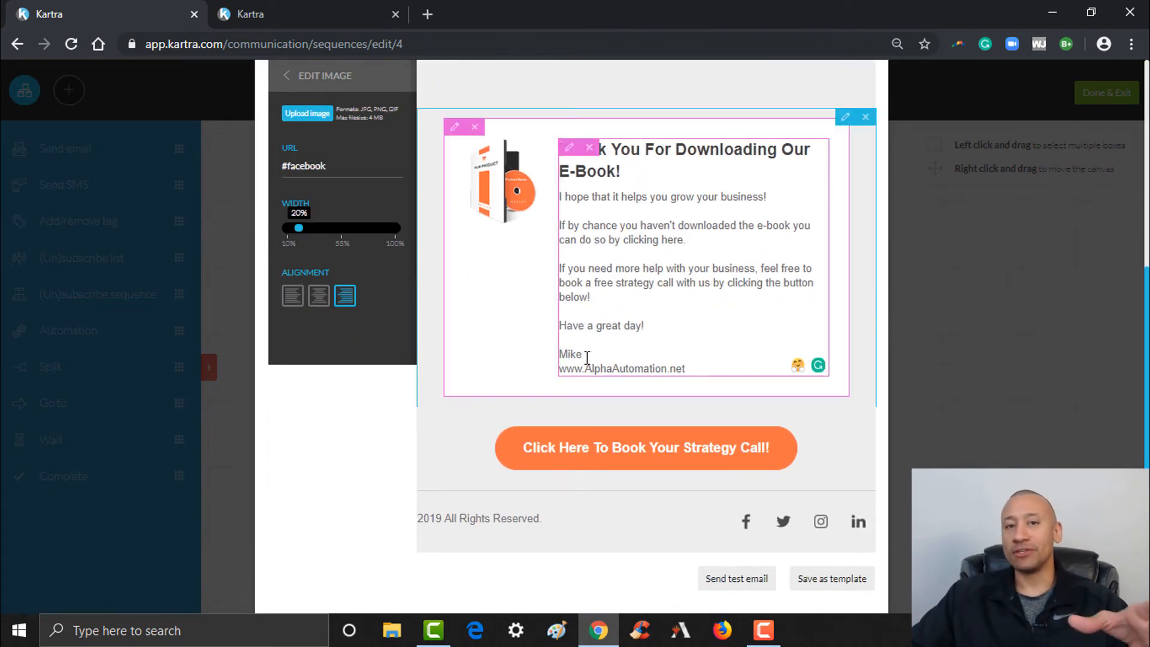
scroll(806, 547, "down", 1)
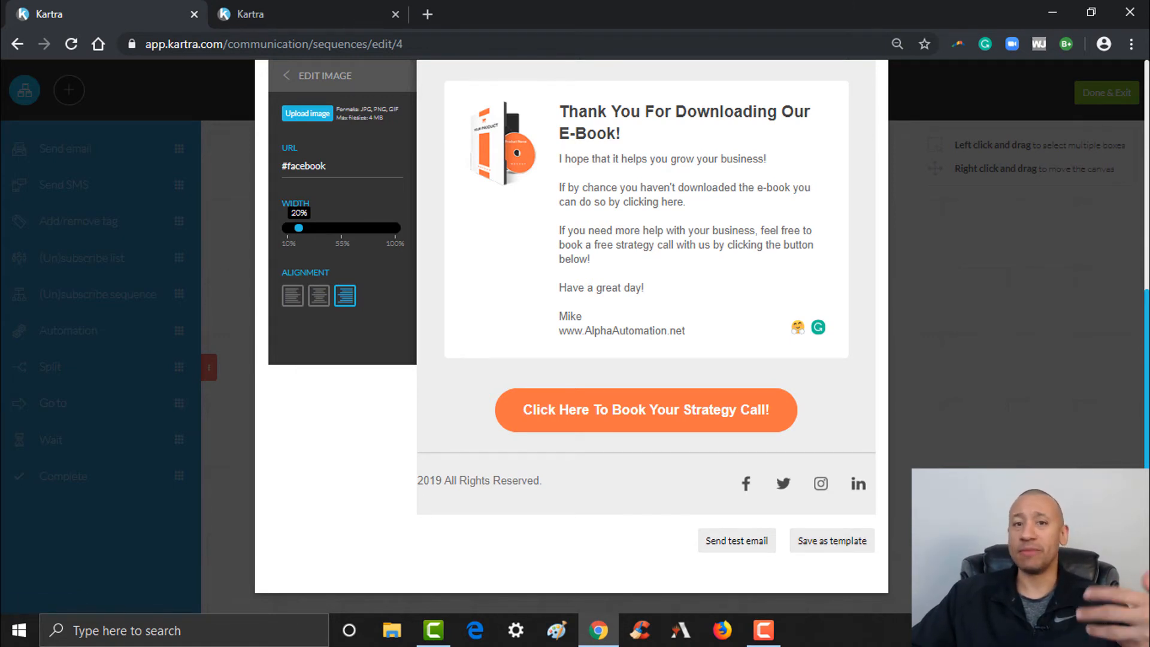
scroll(692, 272, "up", 5)
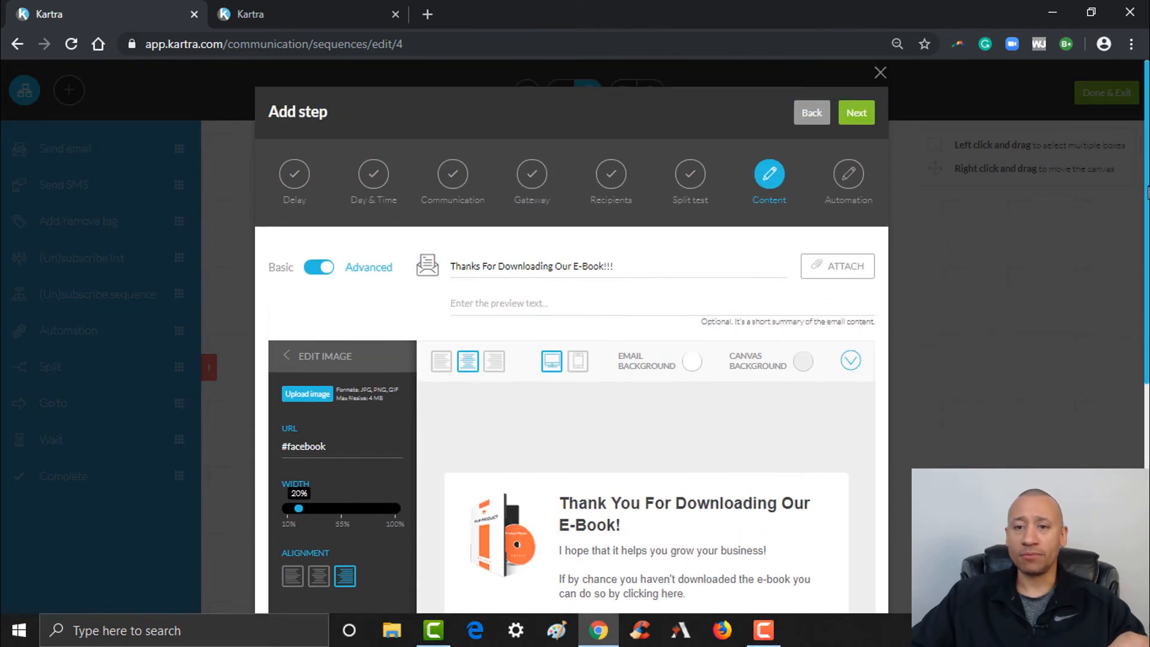
Pass the email content step and start a NEW AUTOMATION rule
left_click(855, 115)
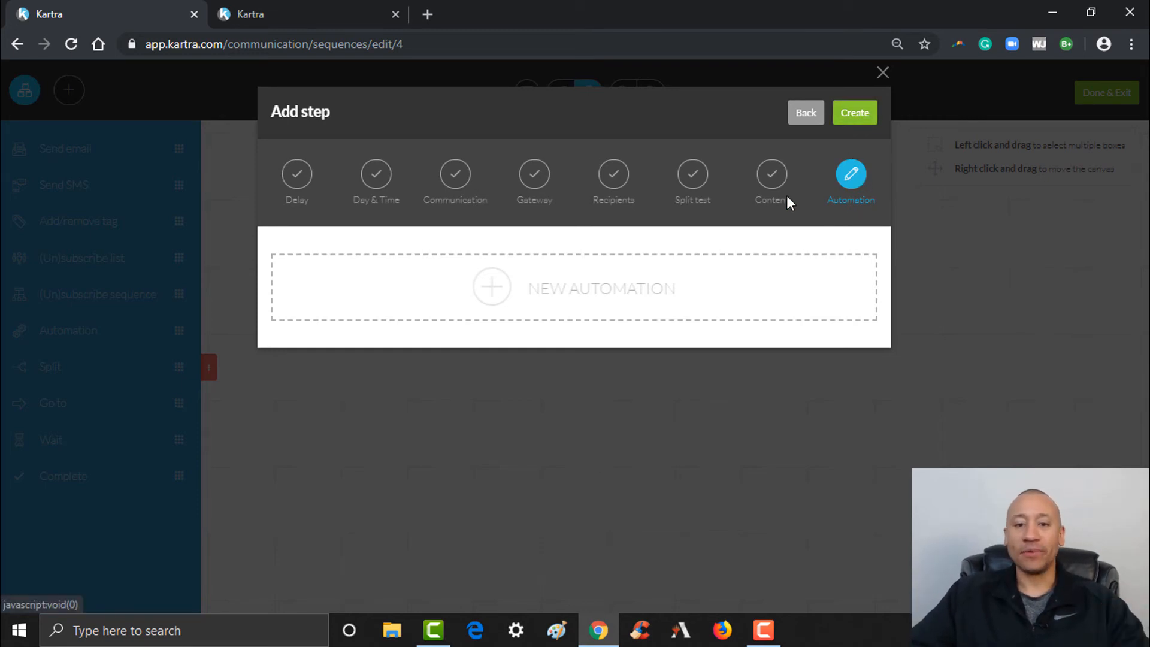
left_click(511, 294)
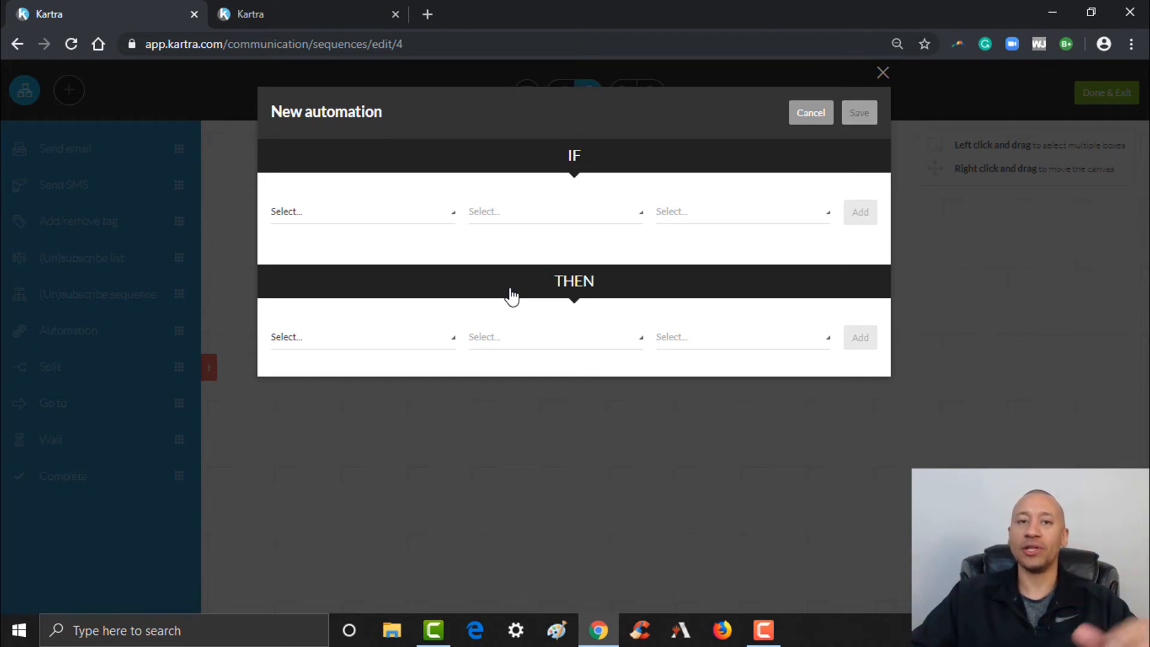
Add a condition: if the lead opens this email, give 10 points
left_click(354, 217)
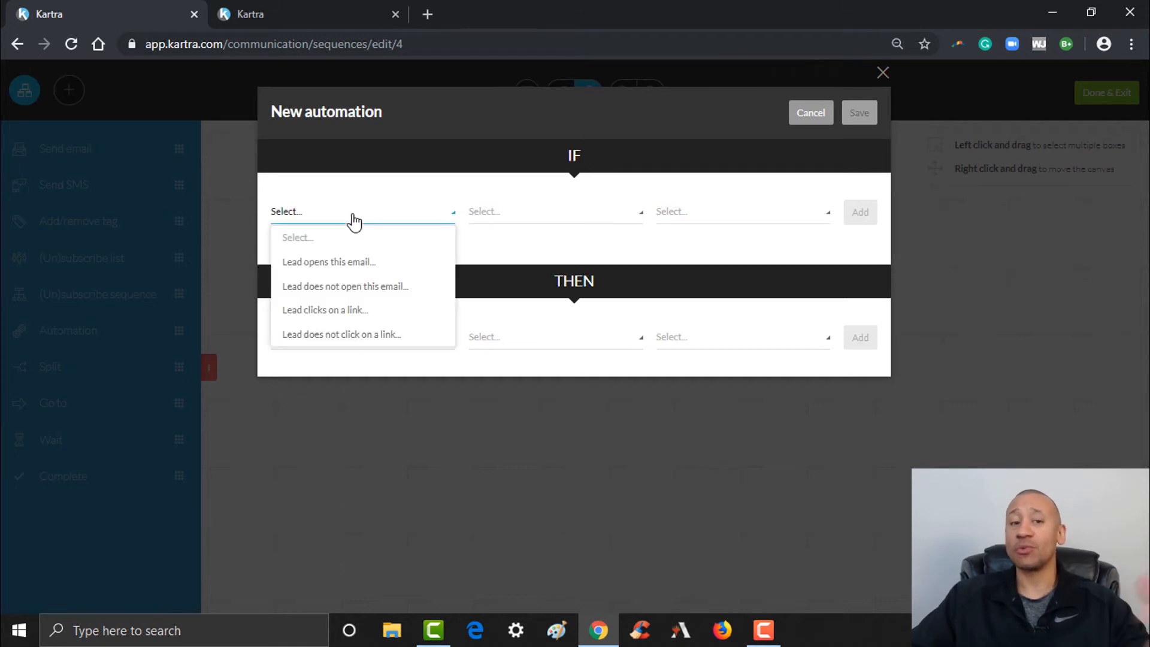
left_click(316, 263)
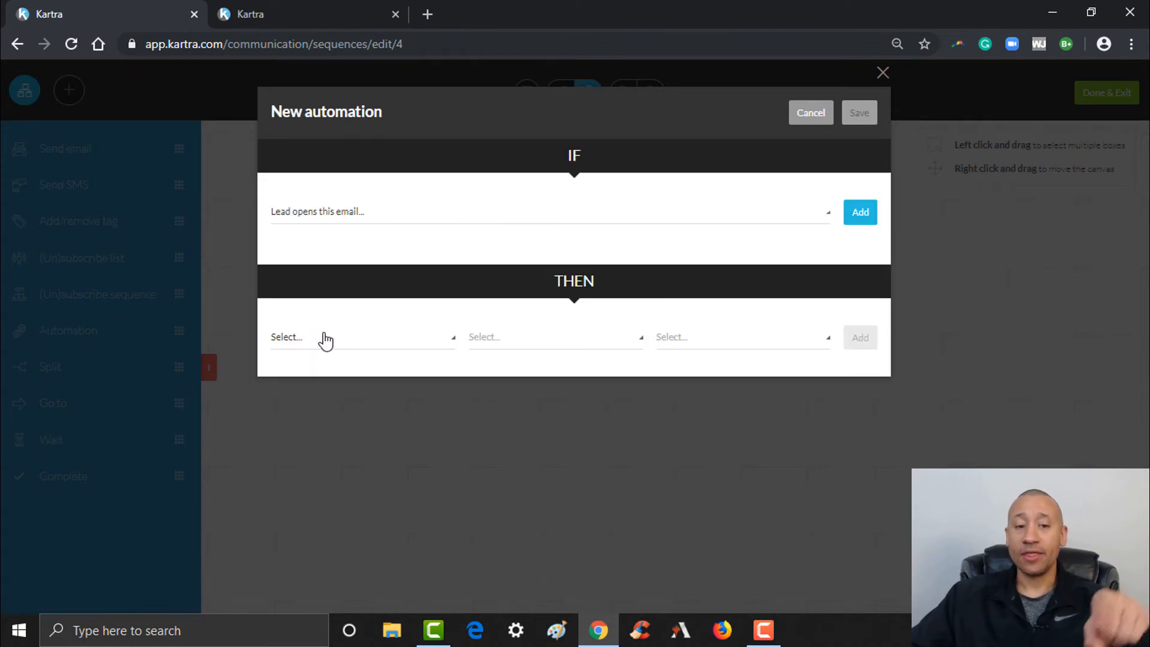
left_click(325, 341)
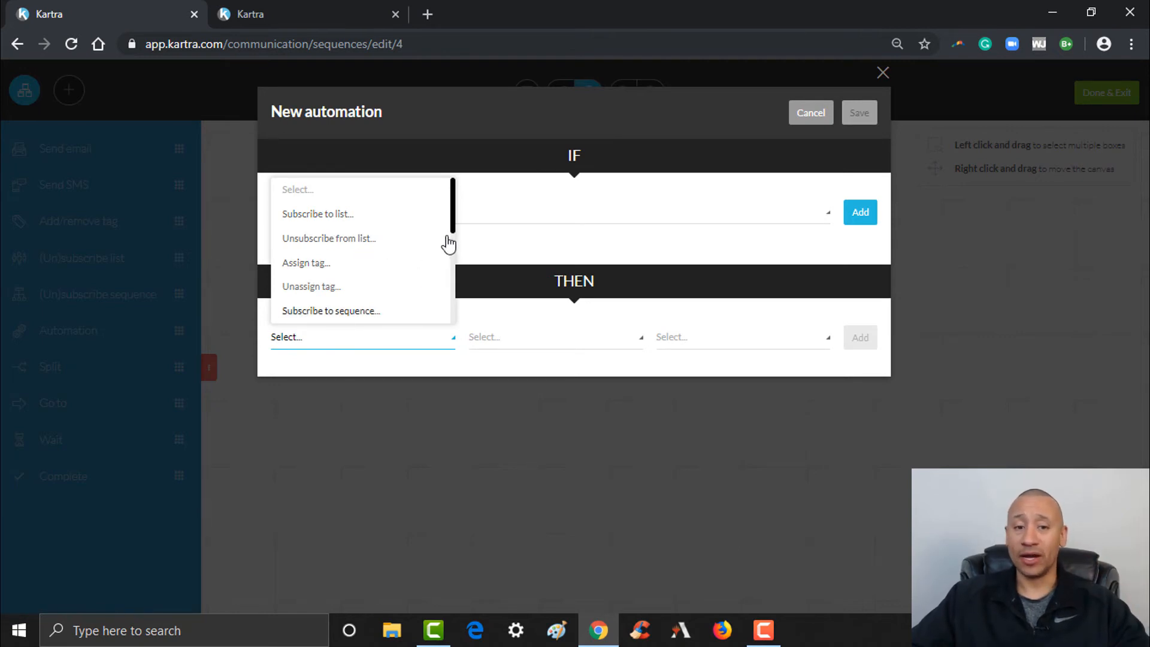
scroll(456, 231, "down", 1)
left_click_drag(456, 239, 455, 244)
scroll(454, 254, "down", 3)
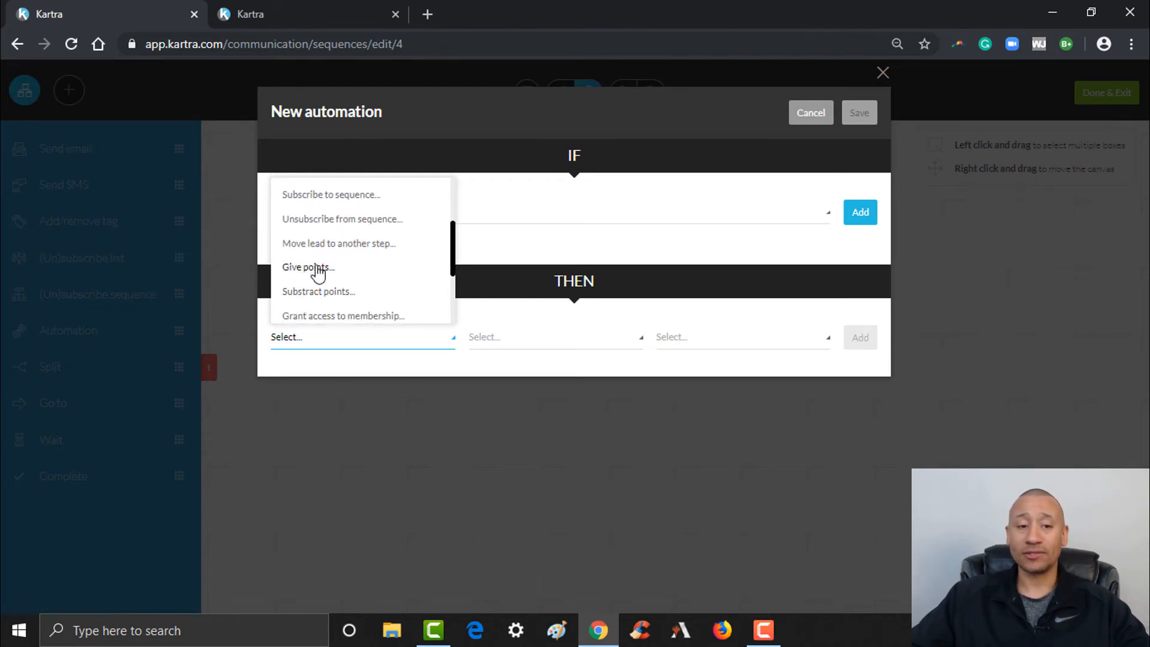
left_click(319, 268)
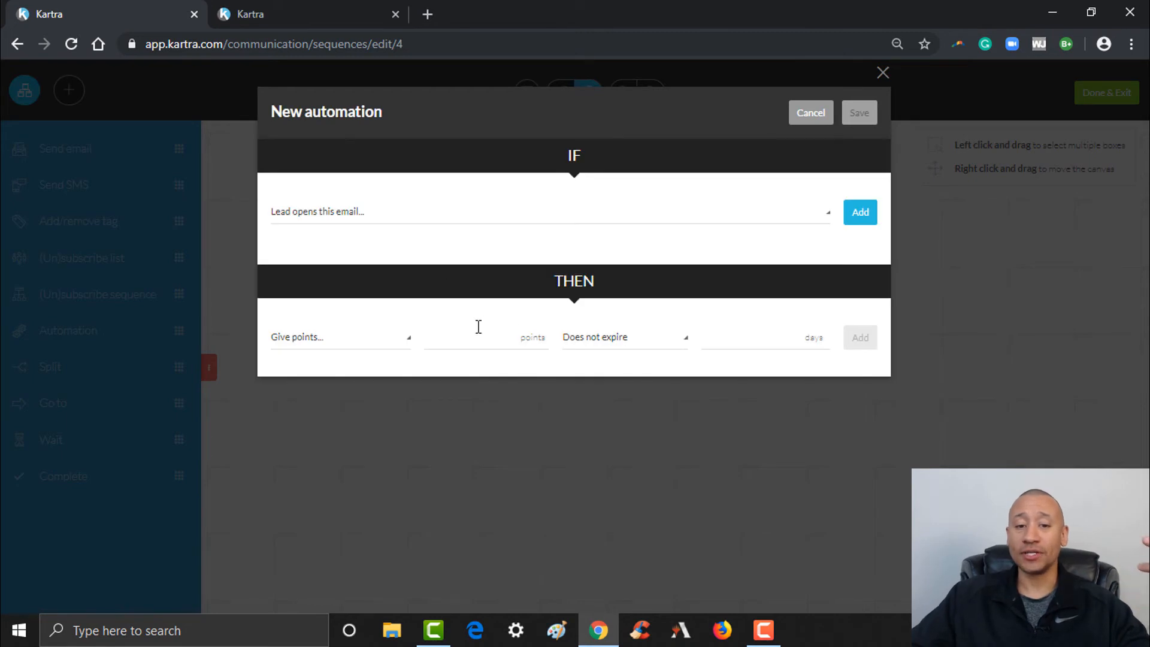
left_click(480, 338)
type("10")
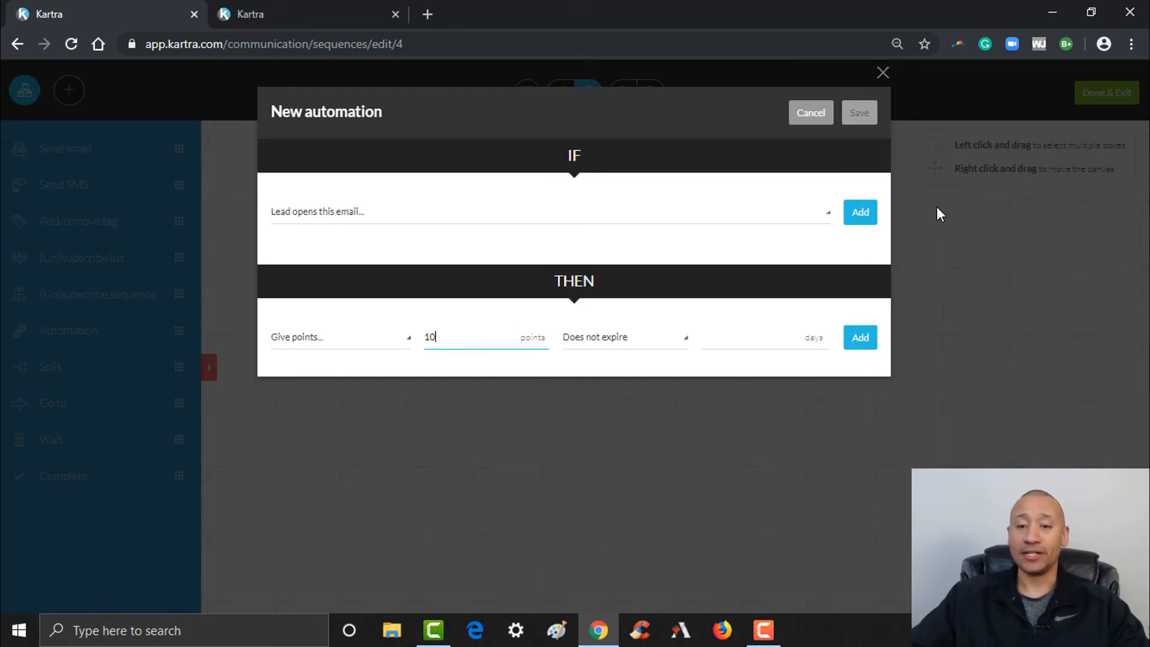
left_click(853, 217)
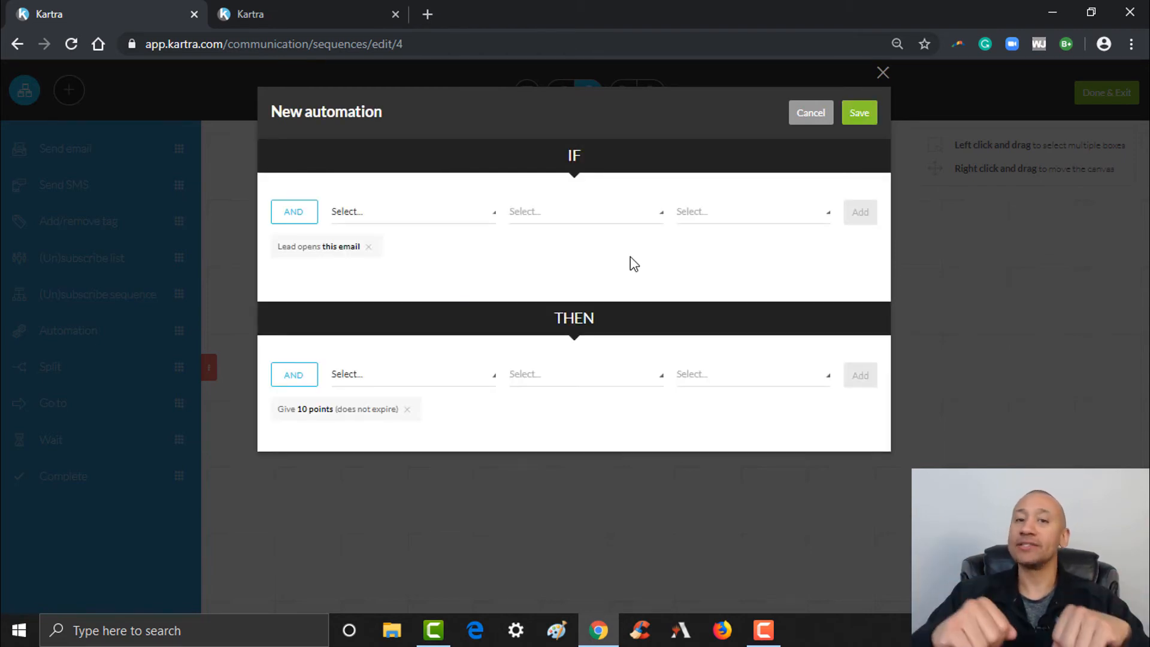
Close the extra conditions list without adding any and save the rule
left_click(457, 222)
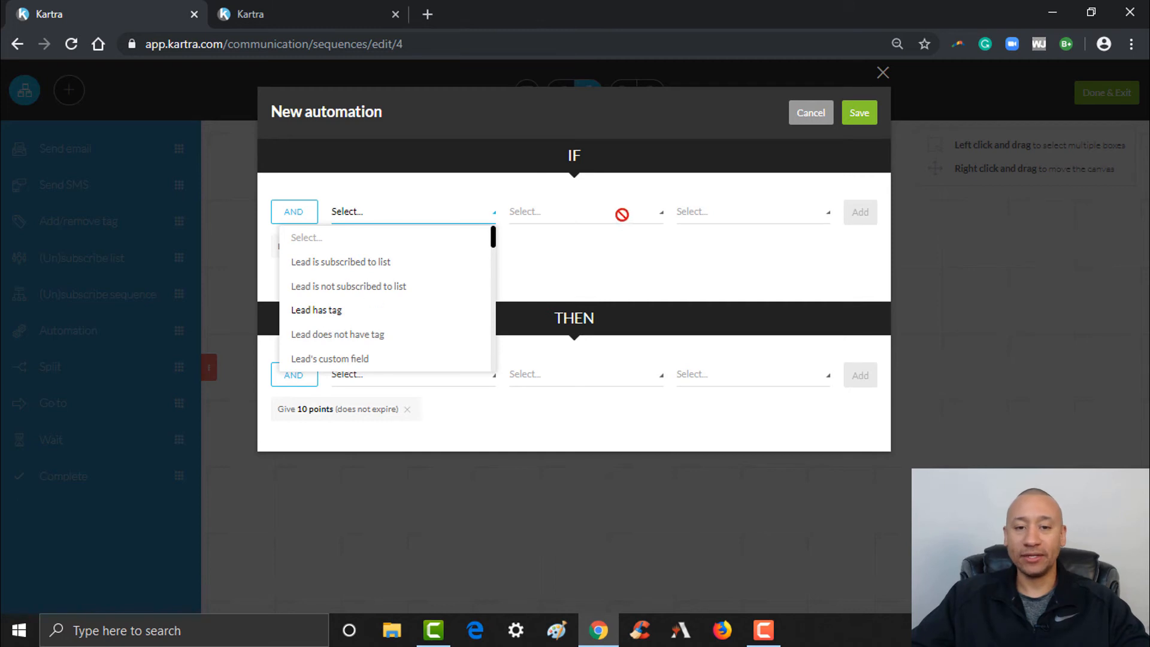
left_click(792, 173)
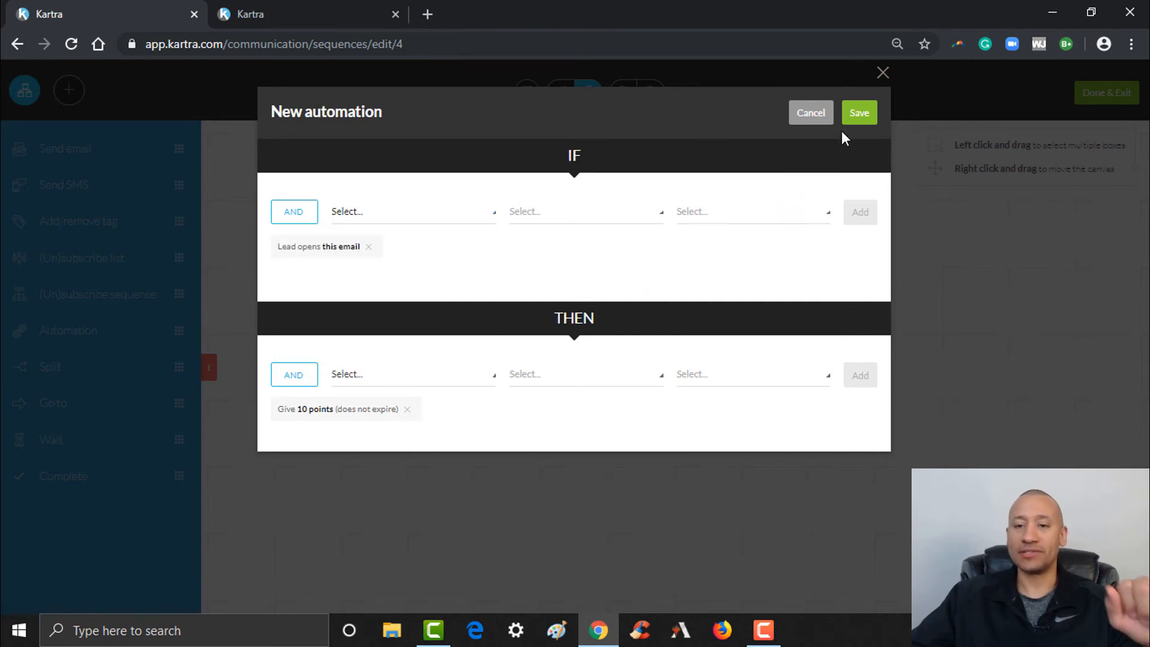
left_click(856, 118)
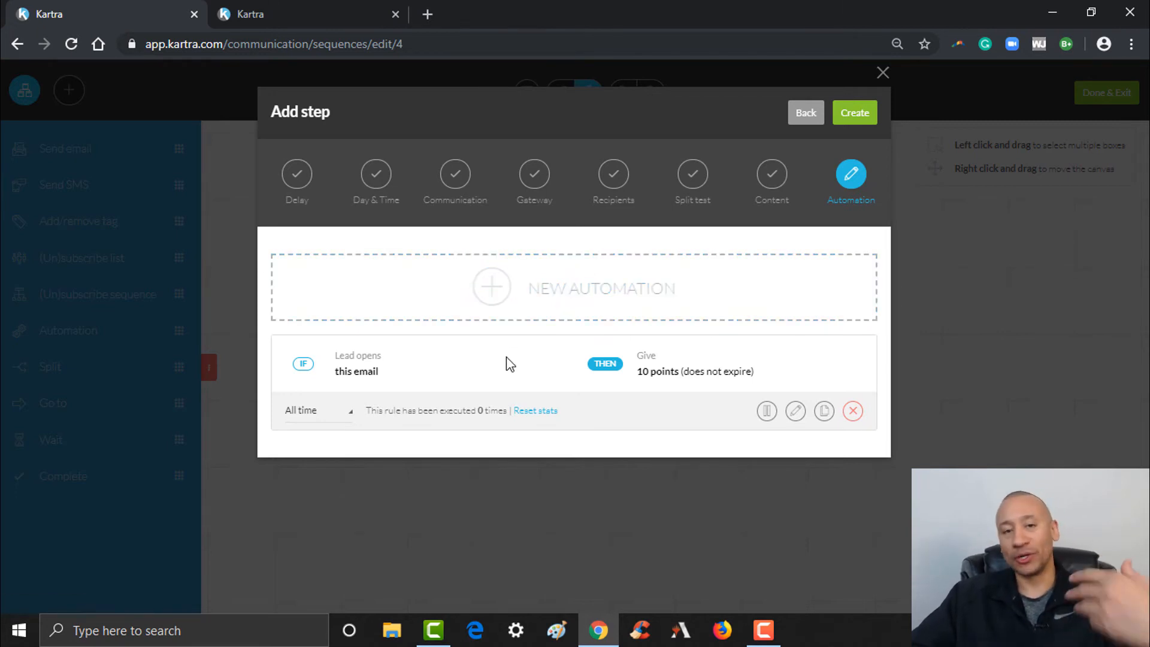
Create the Send Email step with its 10-point automation
left_click(855, 114)
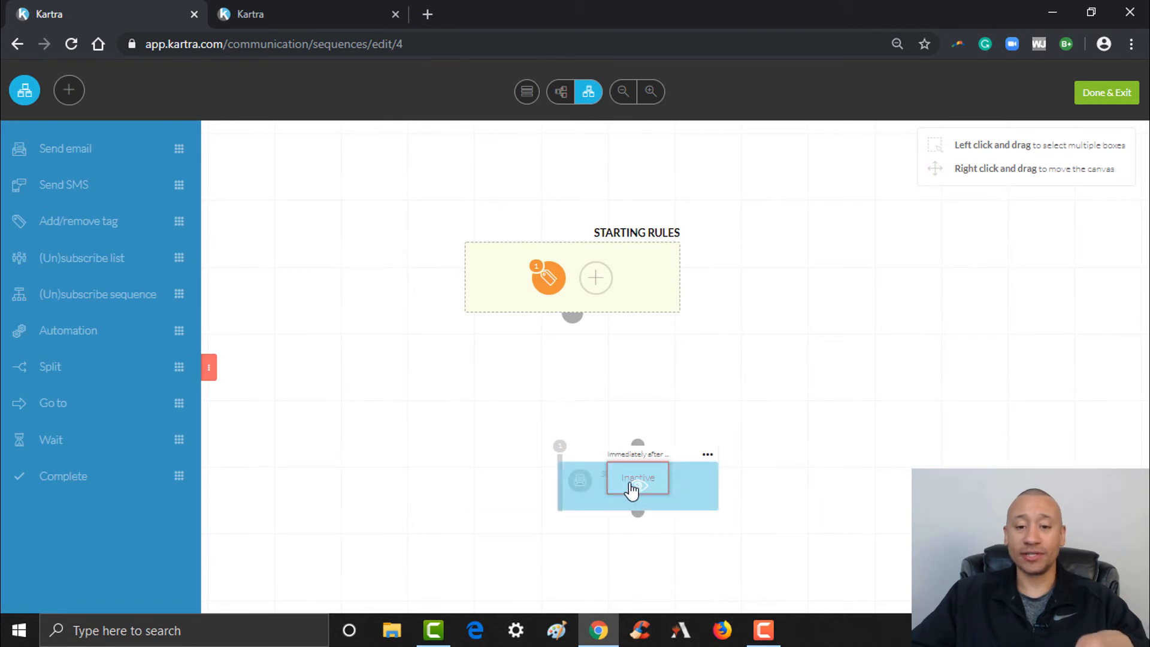
Activate the Downloaded E-Book Follow Up Email #1 step and connect Starting Rules to it
left_click(708, 456)
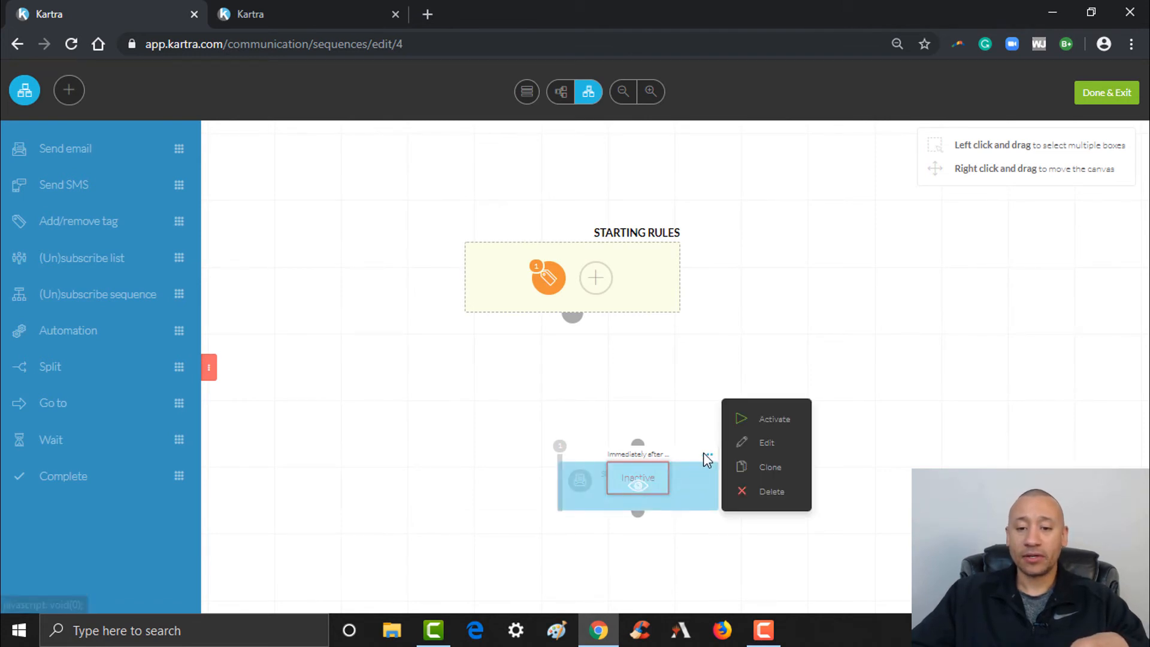
left_click(779, 421)
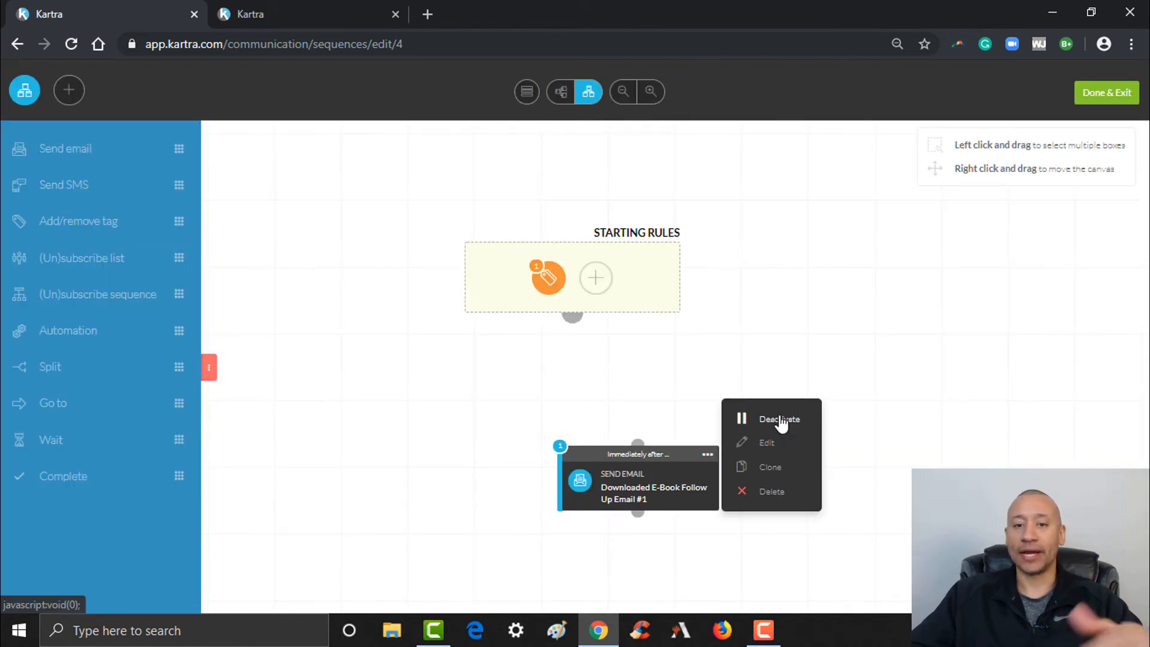
left_click(1013, 317)
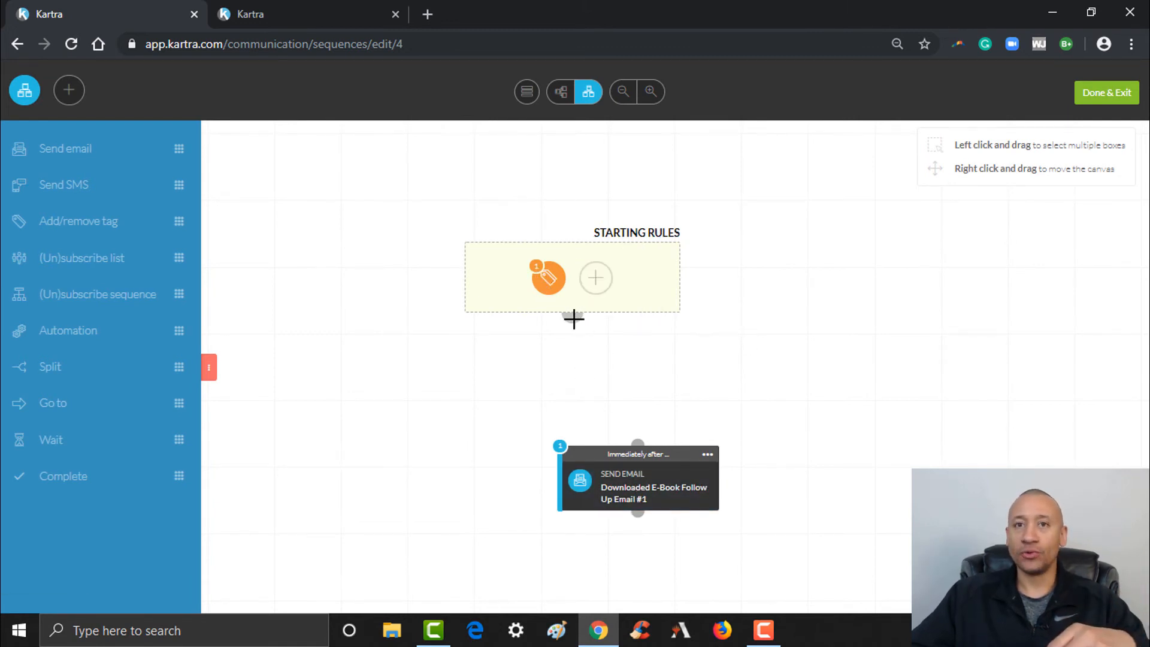
left_click_drag(573, 320, 639, 441)
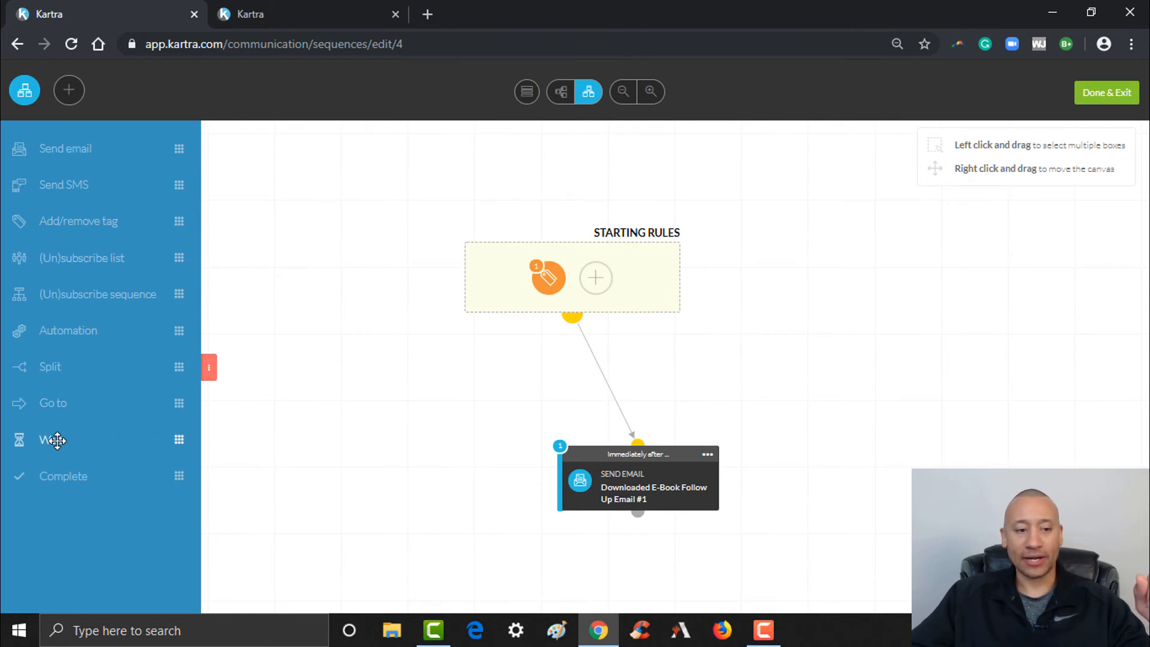
Place a Wait step below the email step, set to wait 2 days
left_click_drag(128, 442, 486, 562)
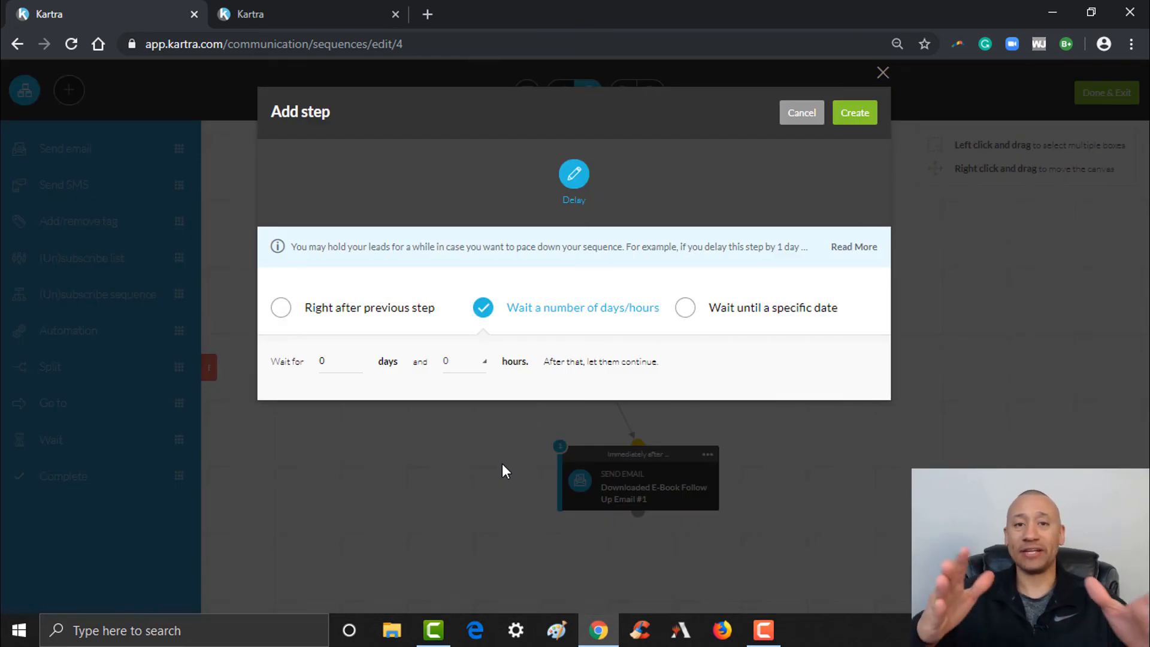
double_click(332, 363)
type("2")
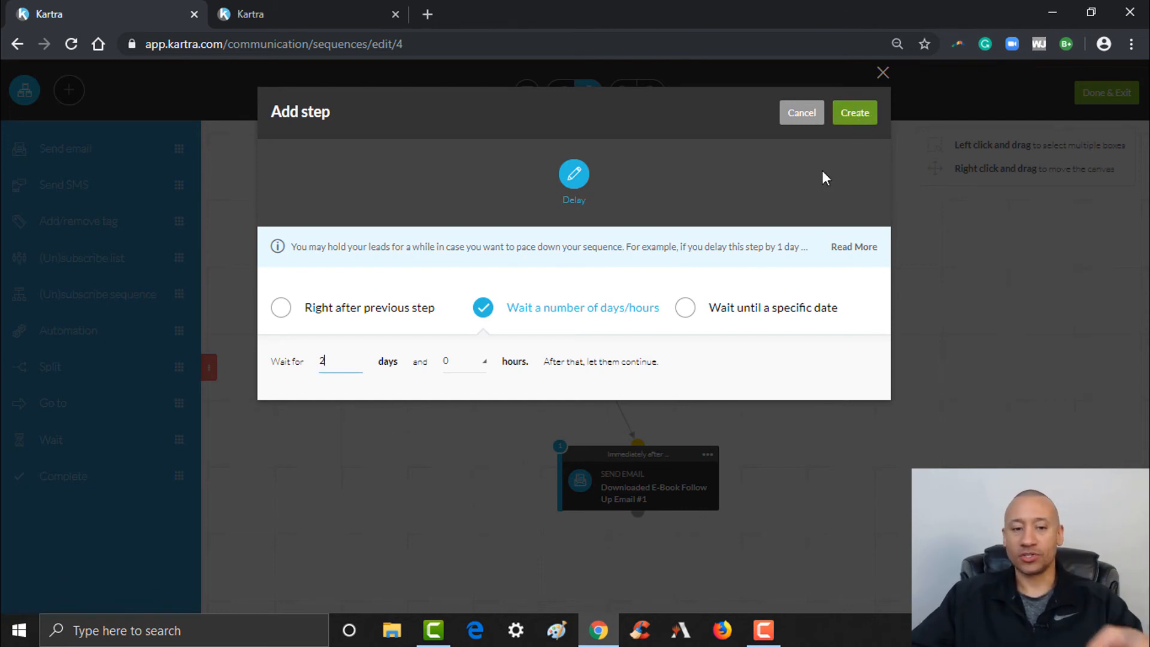
left_click(858, 115)
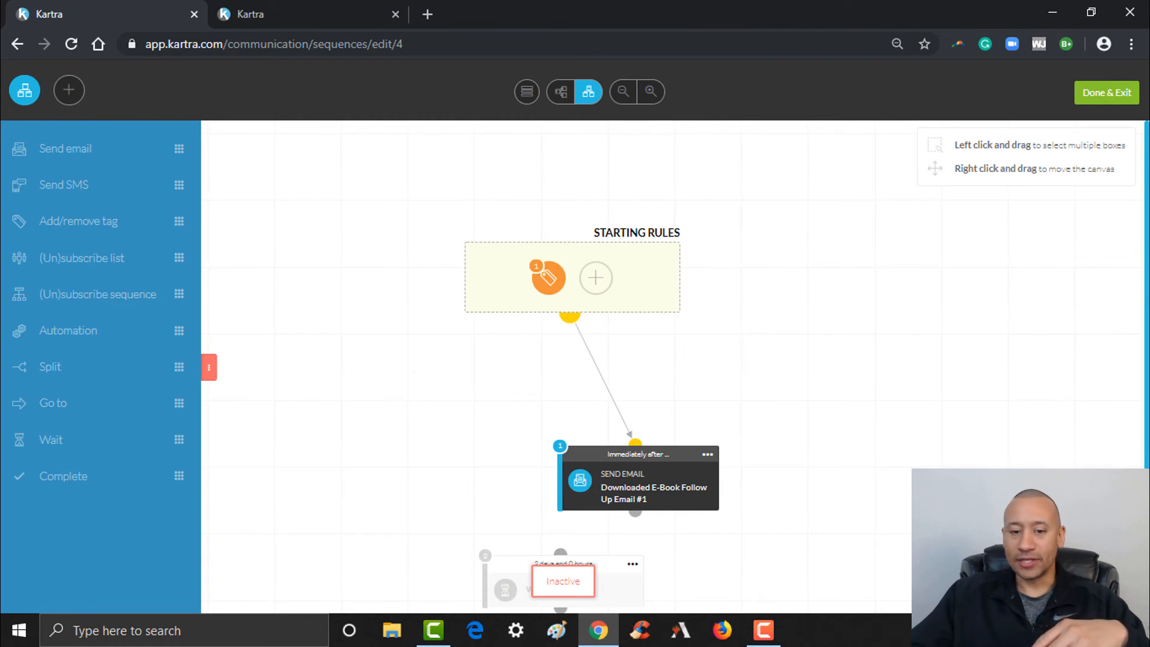
Activate the 2-day Wait step
scroll(654, 510, "down", 1)
left_click(629, 529)
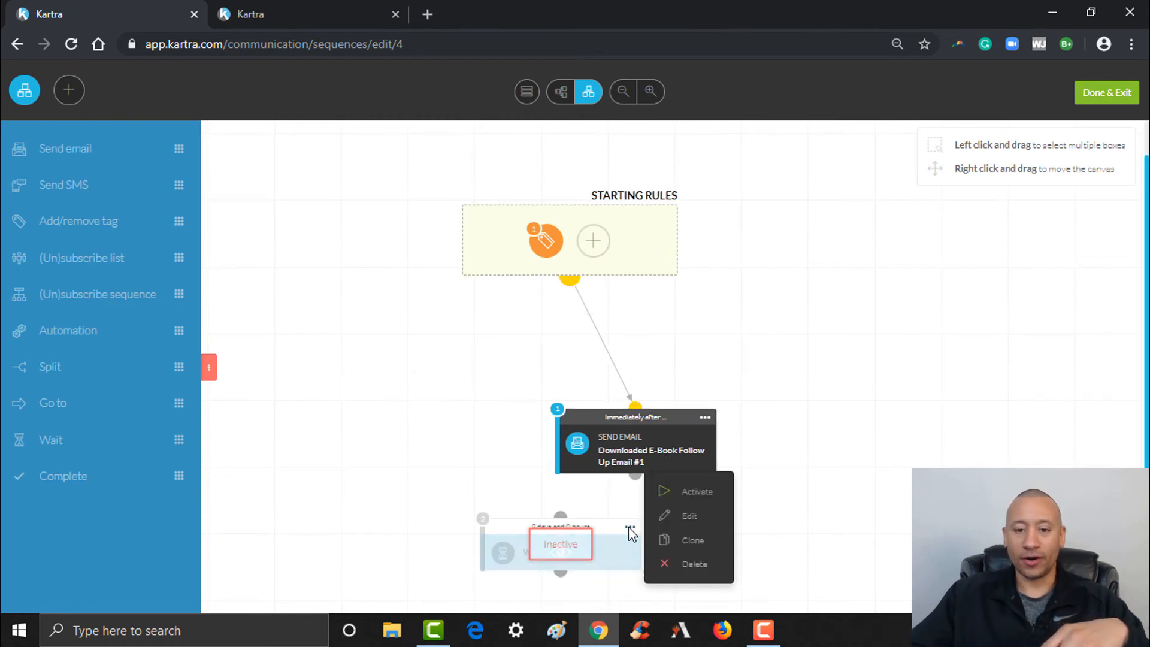
left_click(695, 492)
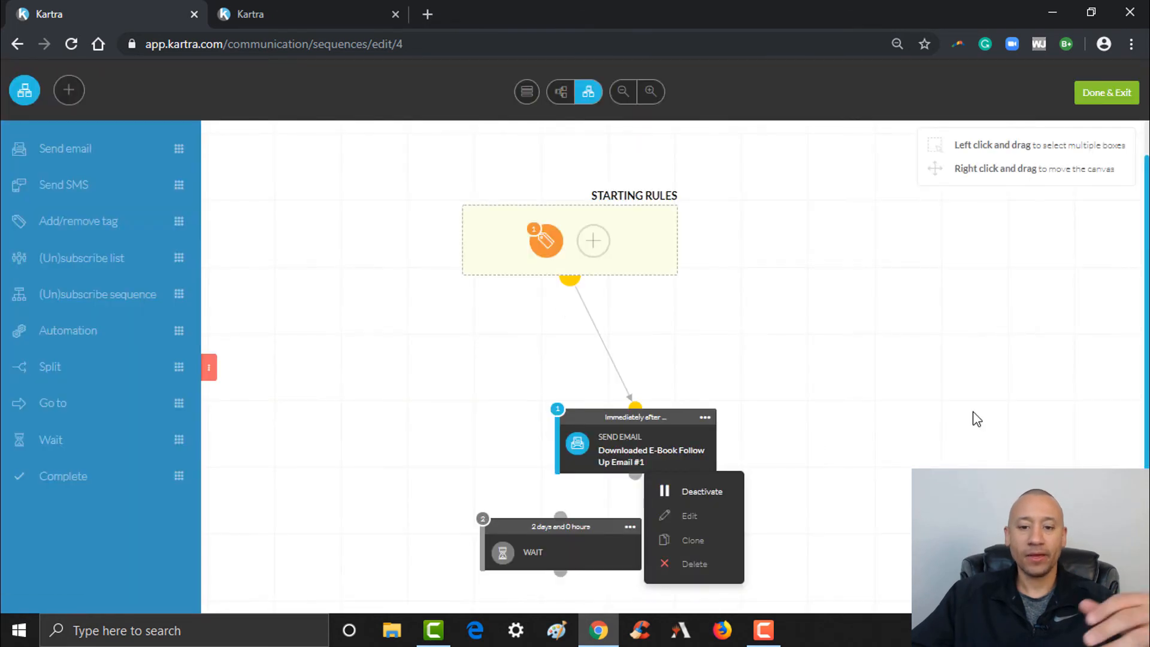
left_click(974, 413)
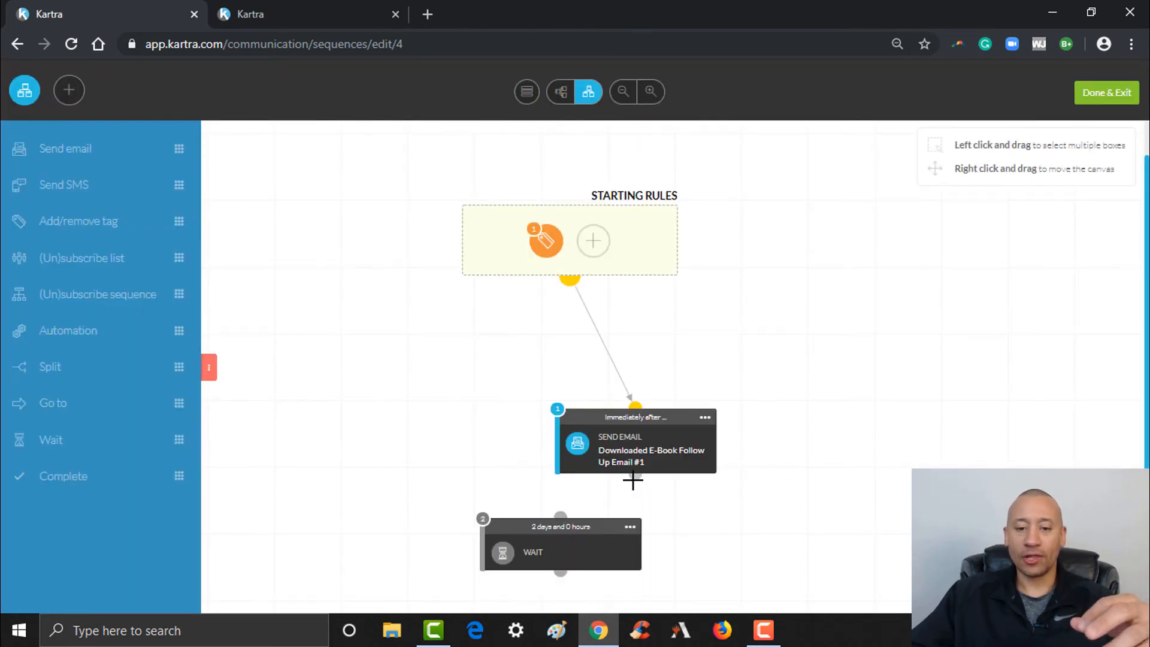
Connect the follow-up email to the 2-day Wait, auto-arrange the flow vertically, and drop in a Split step
left_click_drag(630, 480, 573, 505)
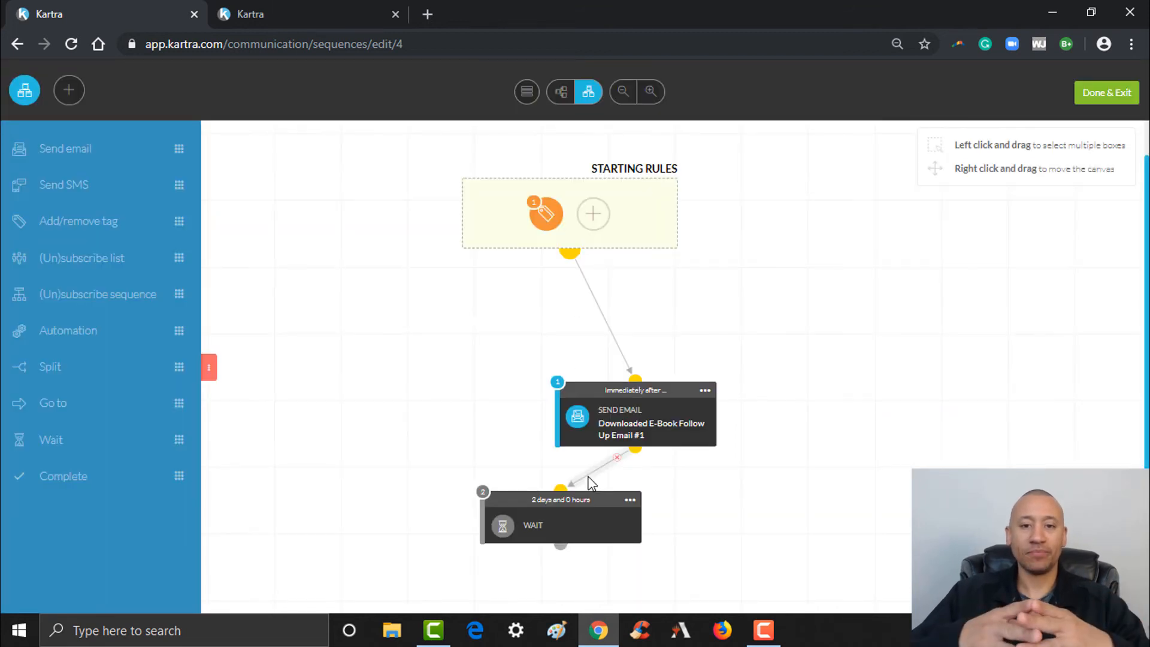
left_click(527, 93)
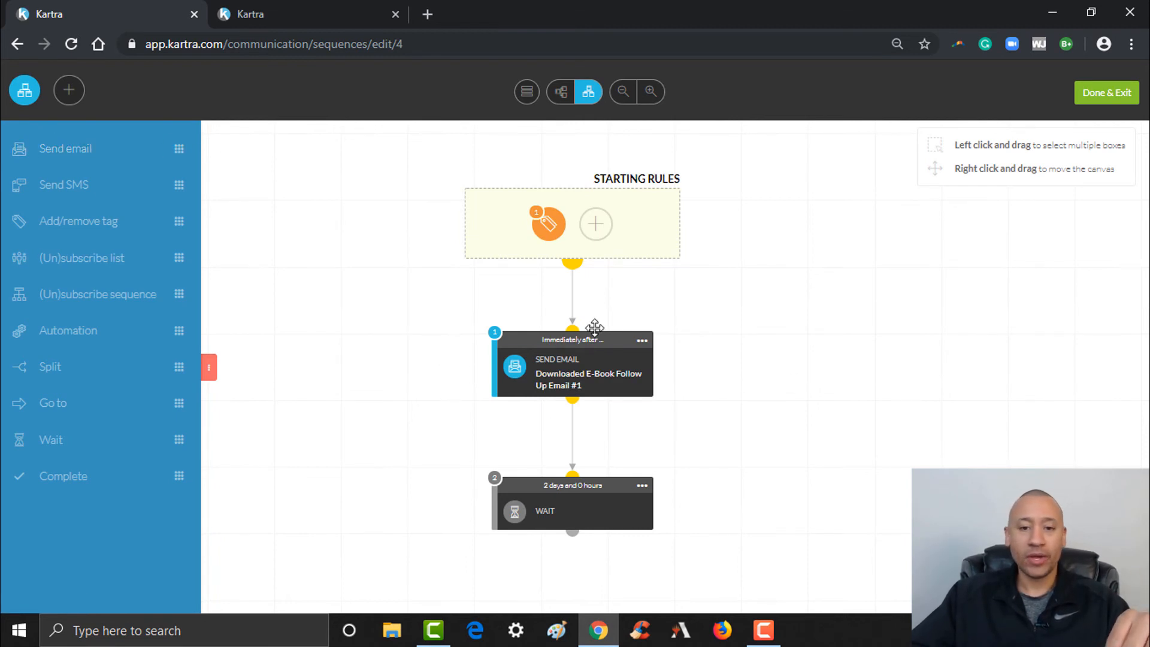
left_click(642, 340)
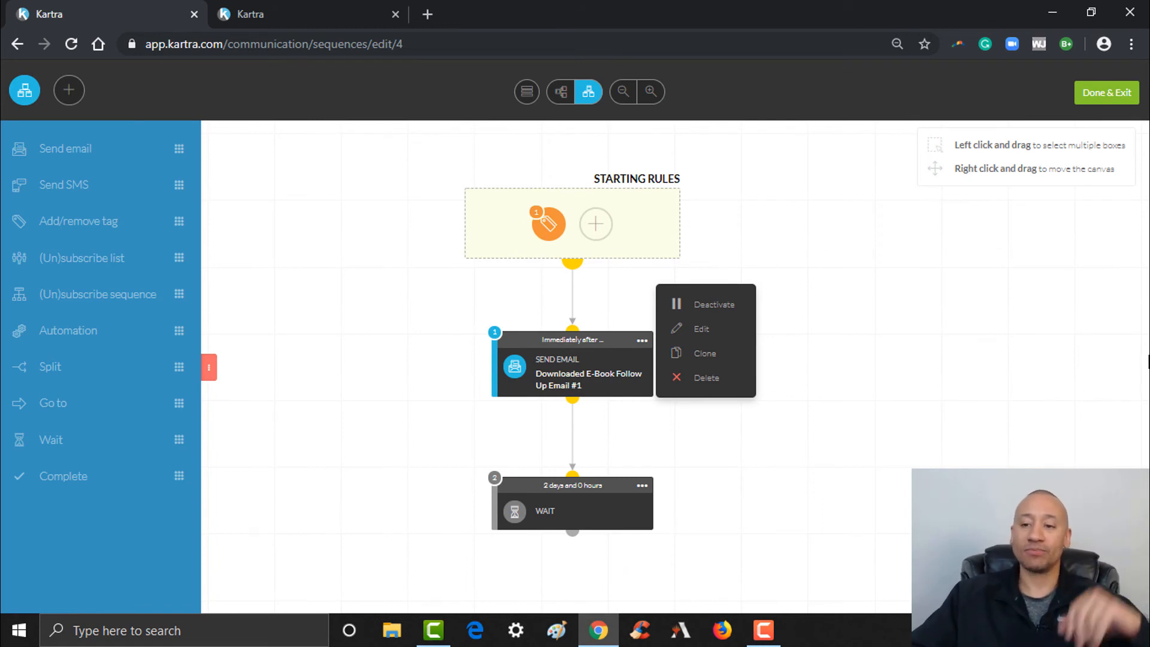
left_click(1120, 368)
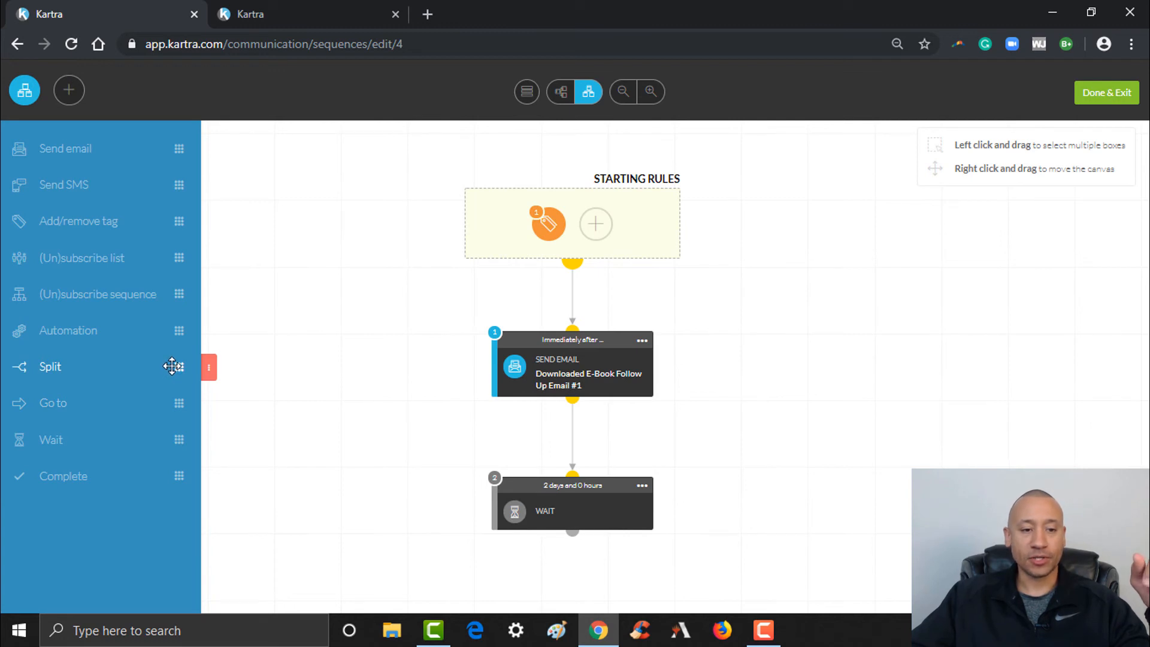
left_click_drag(172, 367, 848, 538)
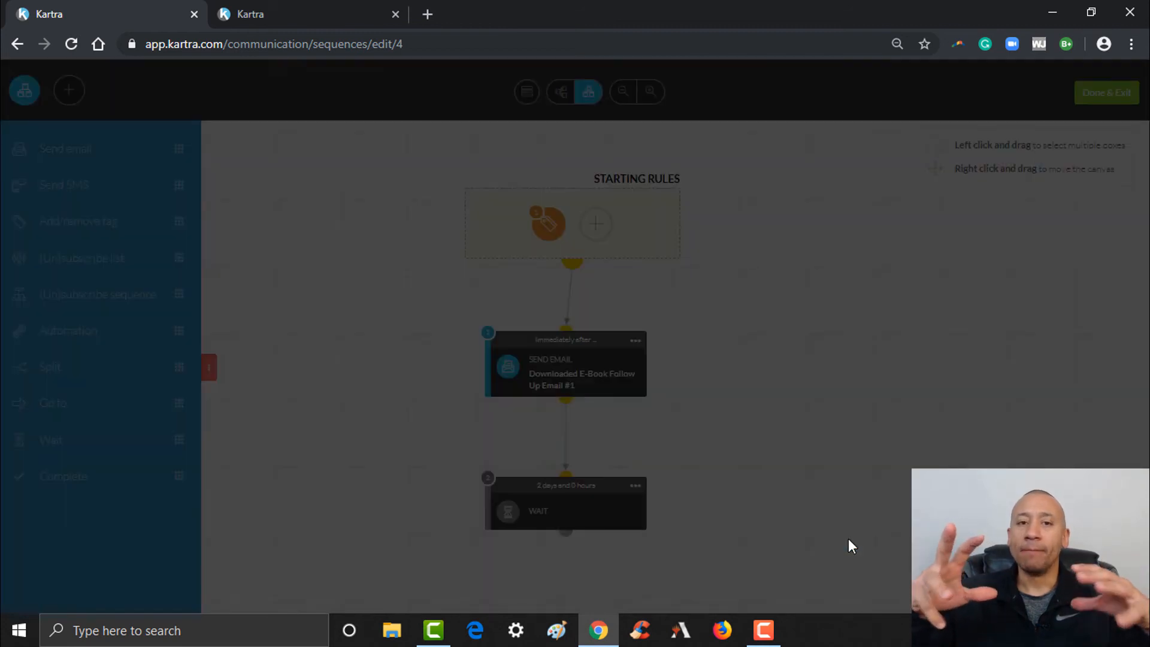
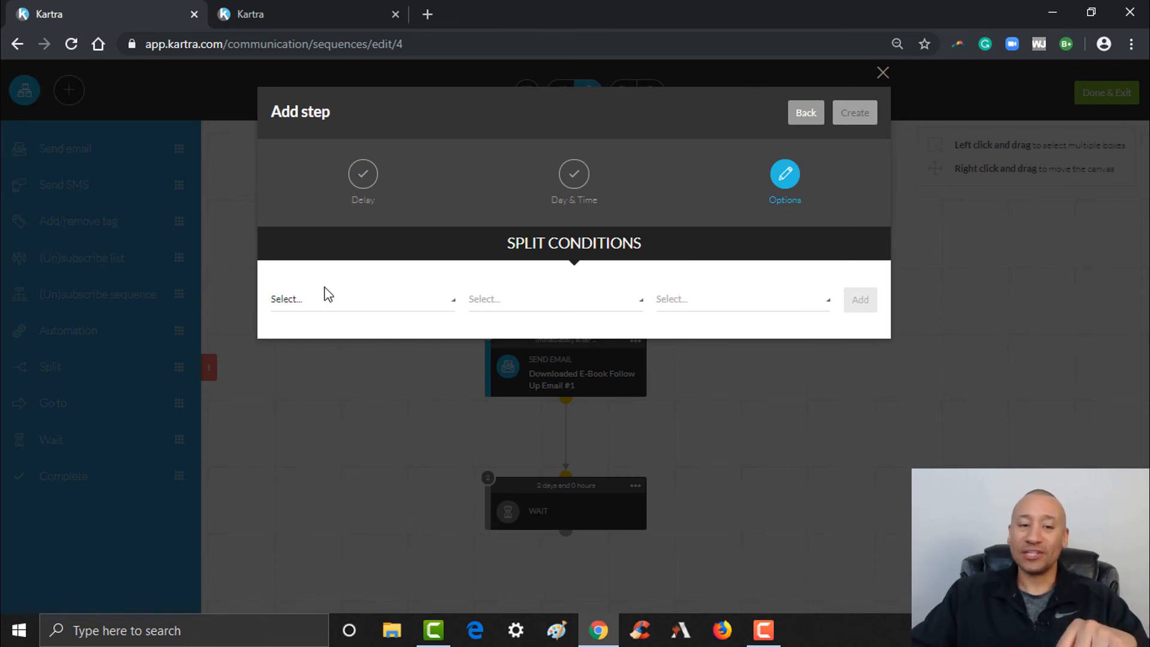
left_click(326, 307)
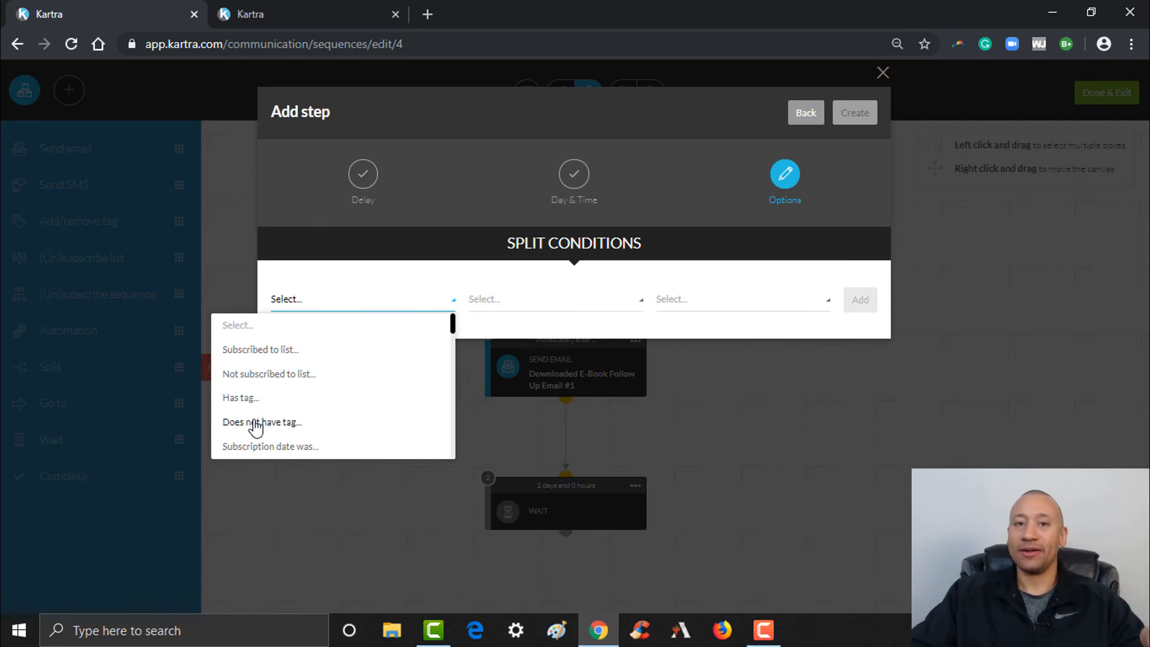
left_click(273, 12)
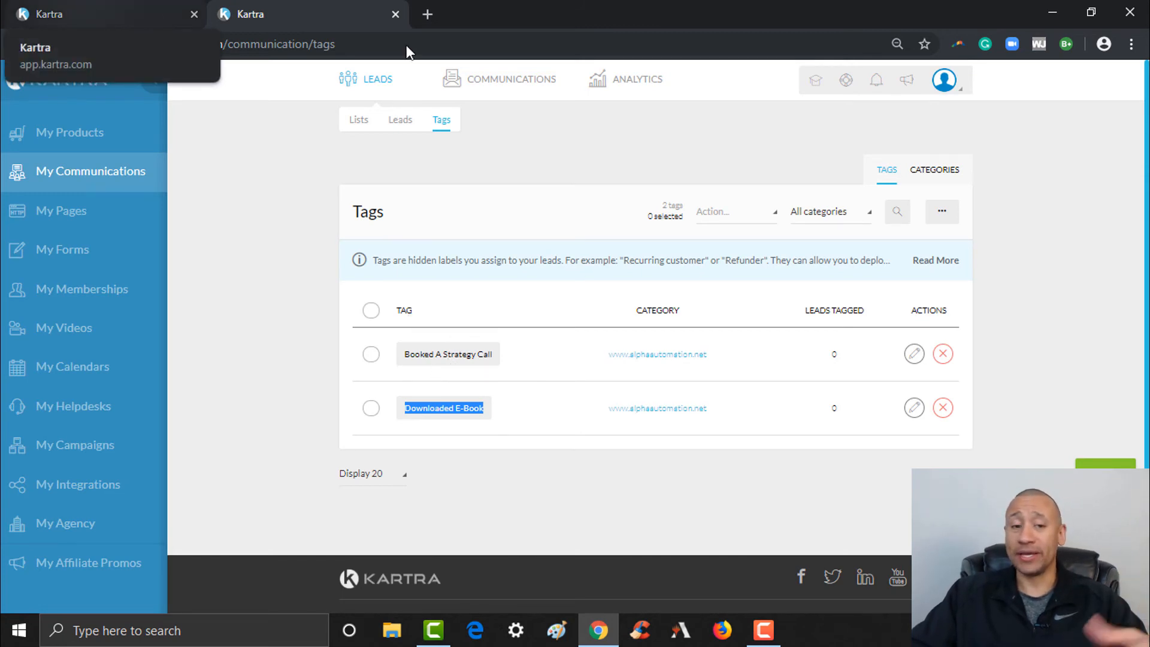
left_click(103, 8)
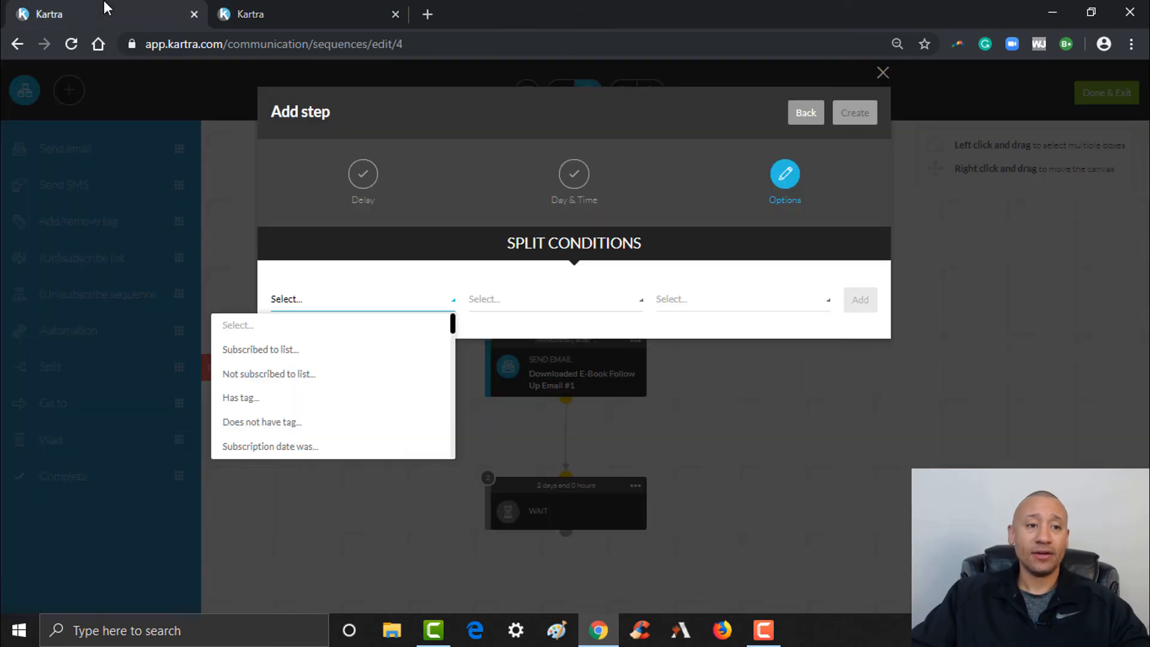
left_click(260, 423)
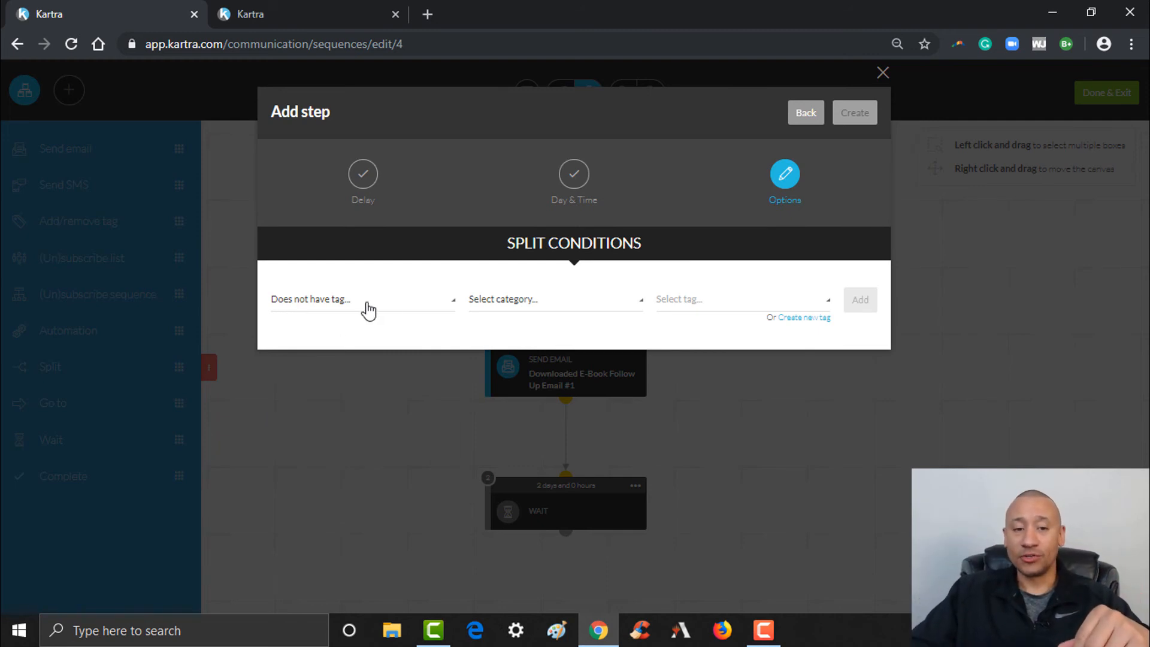
left_click(523, 301)
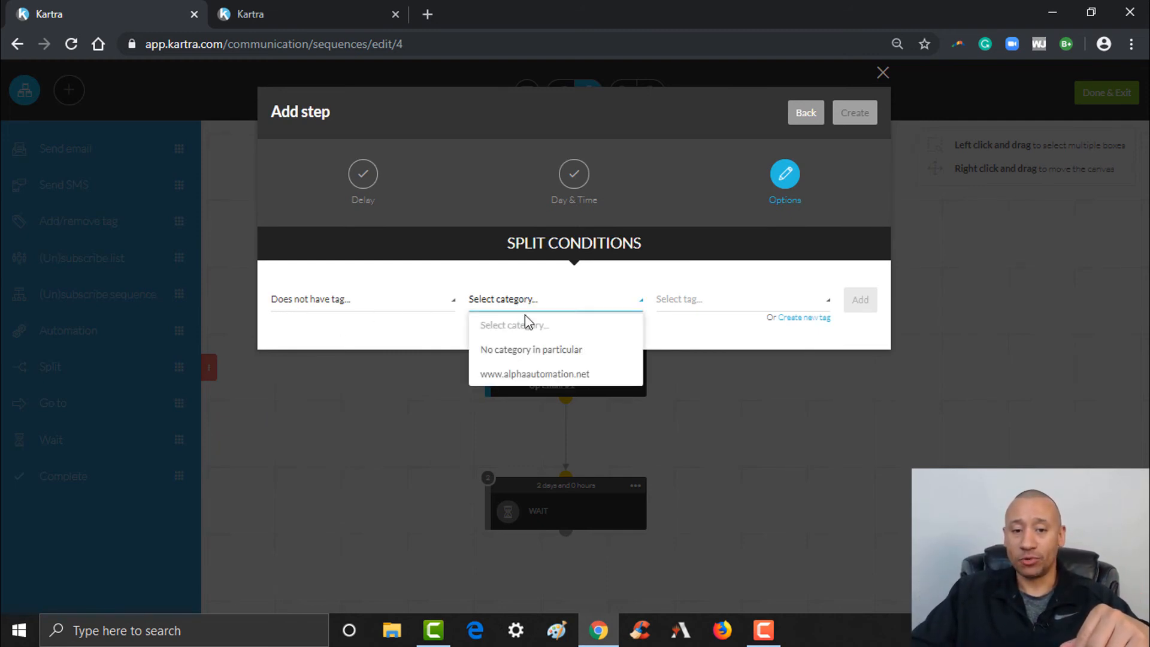
left_click(526, 376)
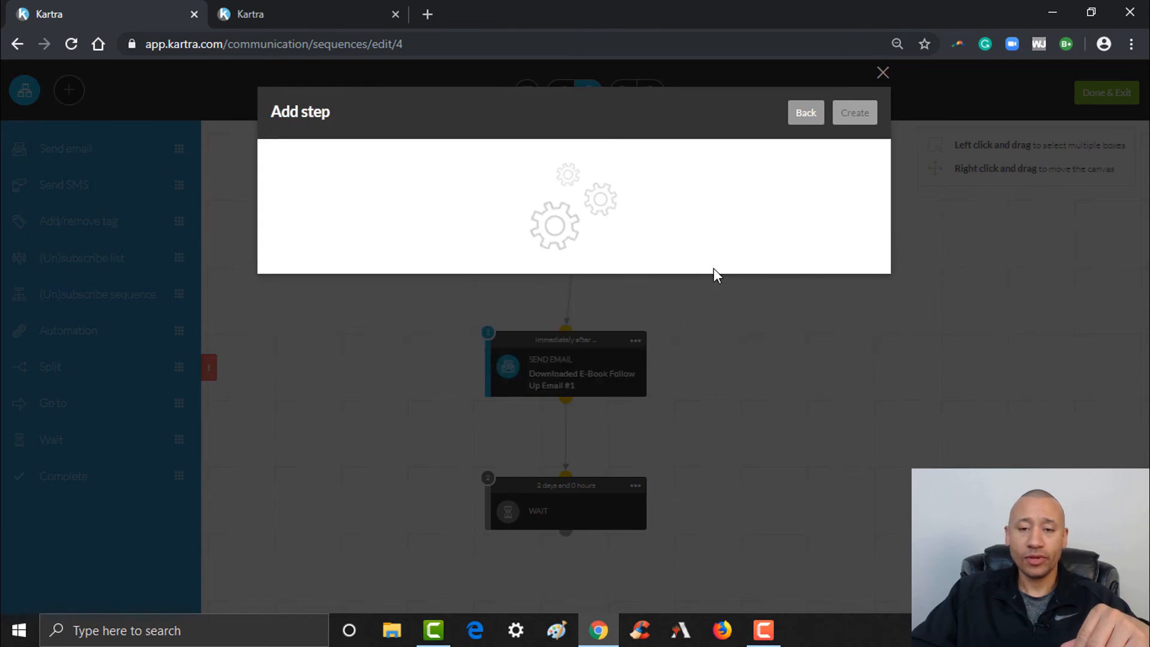
left_click(707, 306)
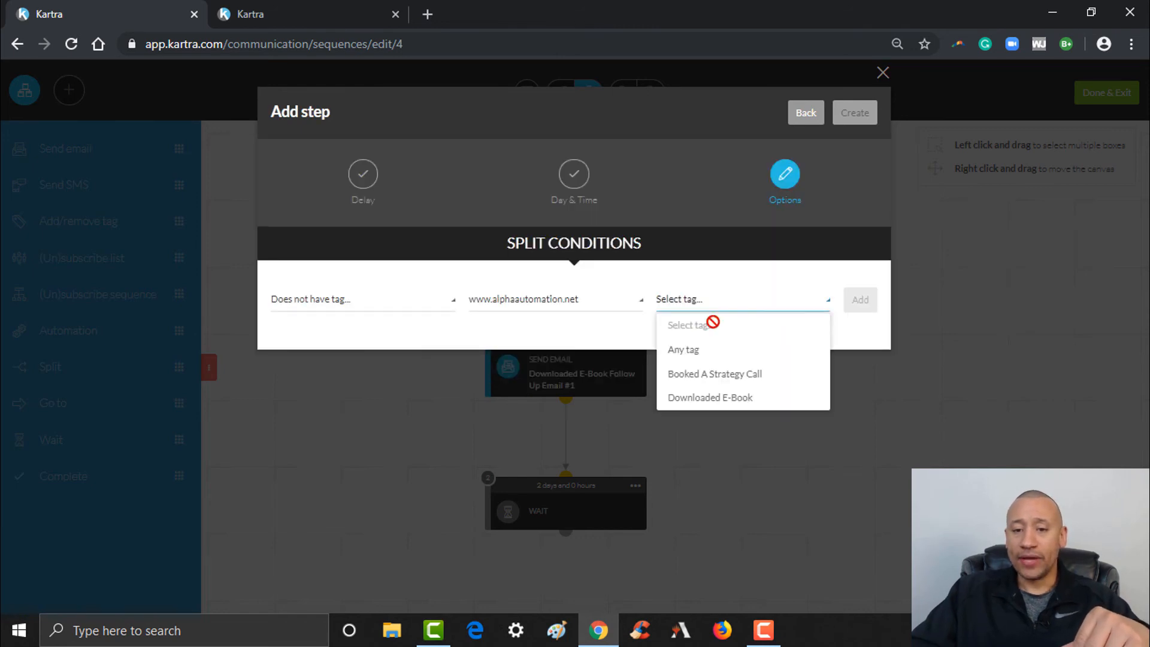
left_click(712, 376)
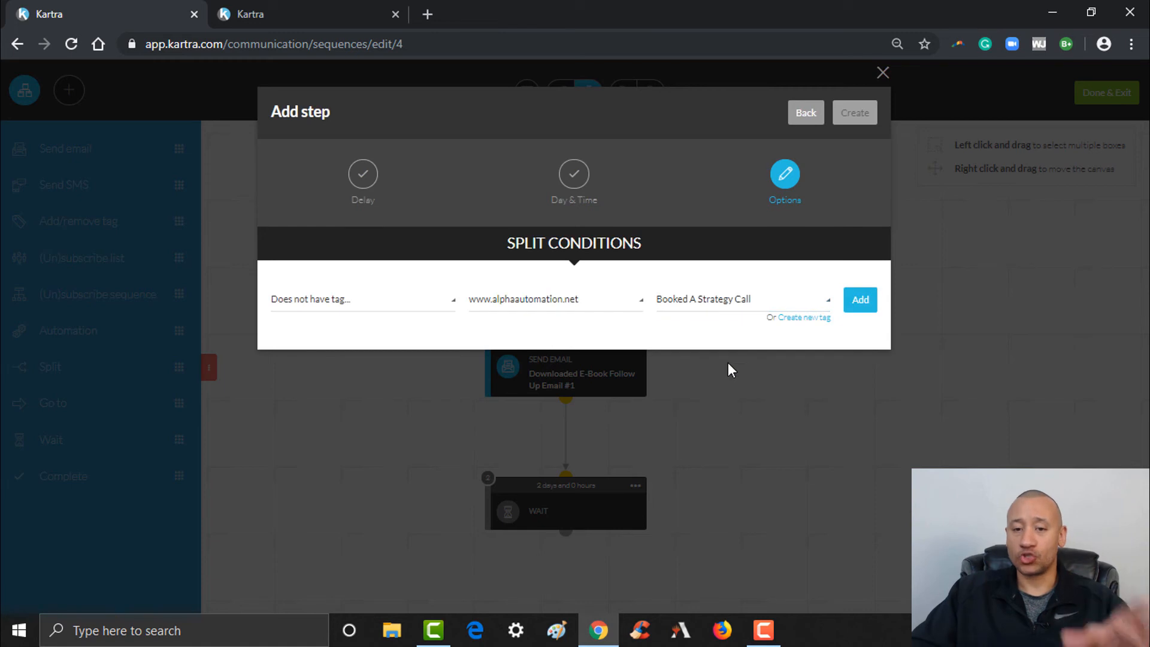
left_click(857, 302)
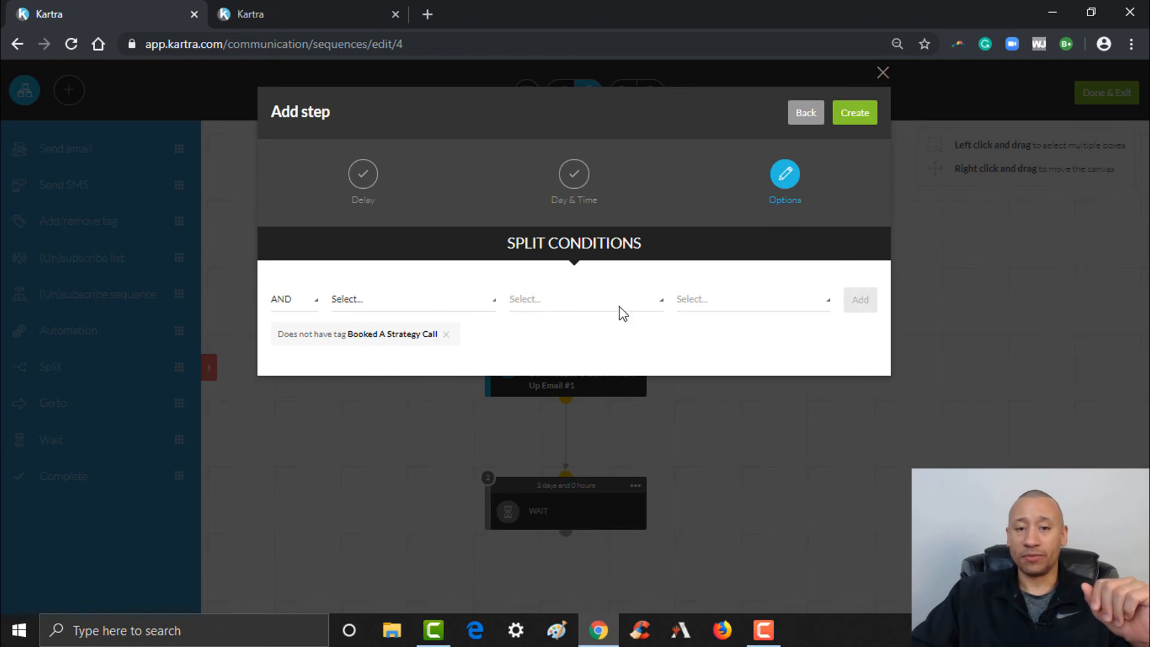
left_click(855, 113)
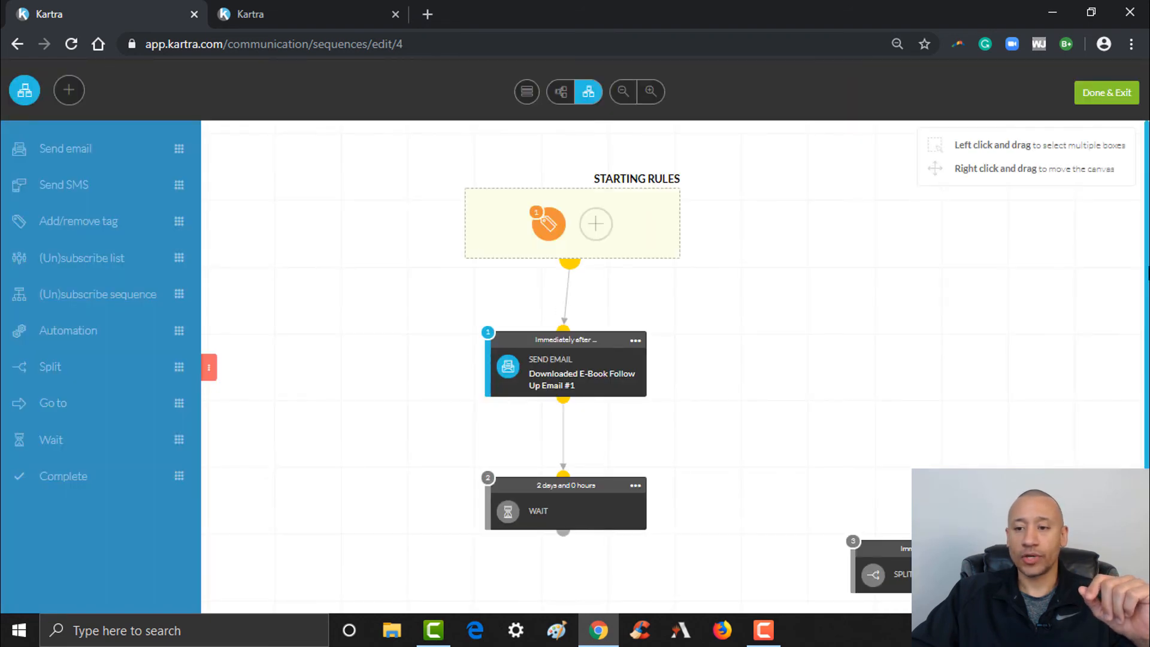
Connect the 2-day Wait to the split and drag a new Send email step onto the canvas
left_click_drag(1148, 273, 1148, 370)
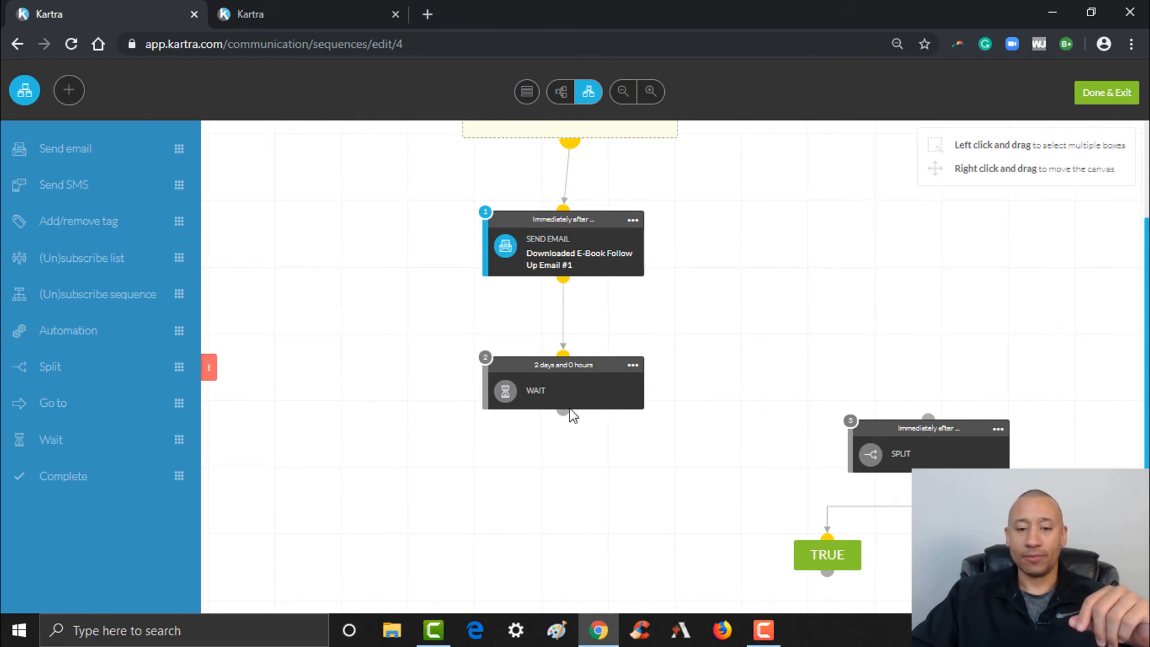
left_click_drag(564, 413, 931, 417)
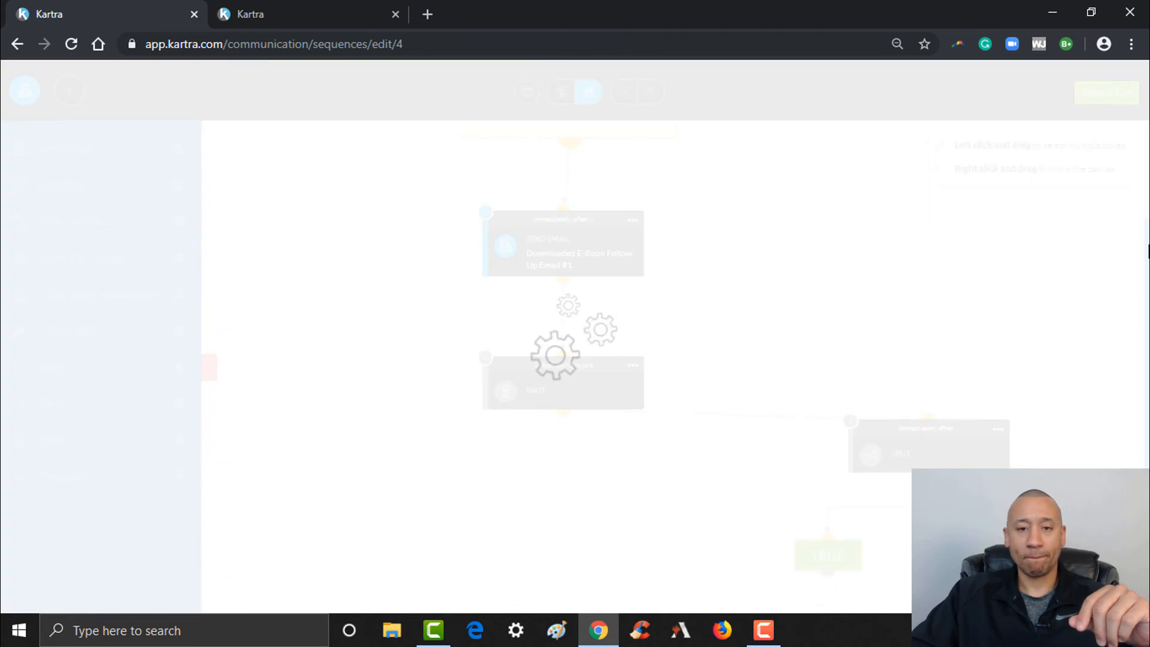
left_click(639, 429)
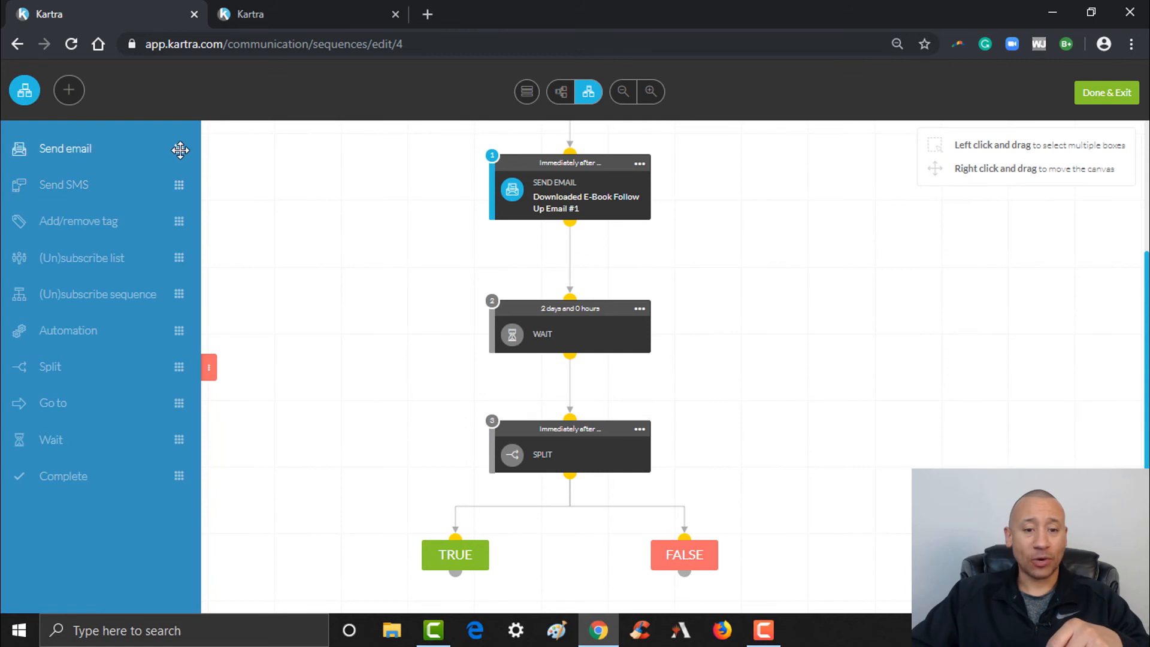
left_click_drag(180, 149, 511, 480)
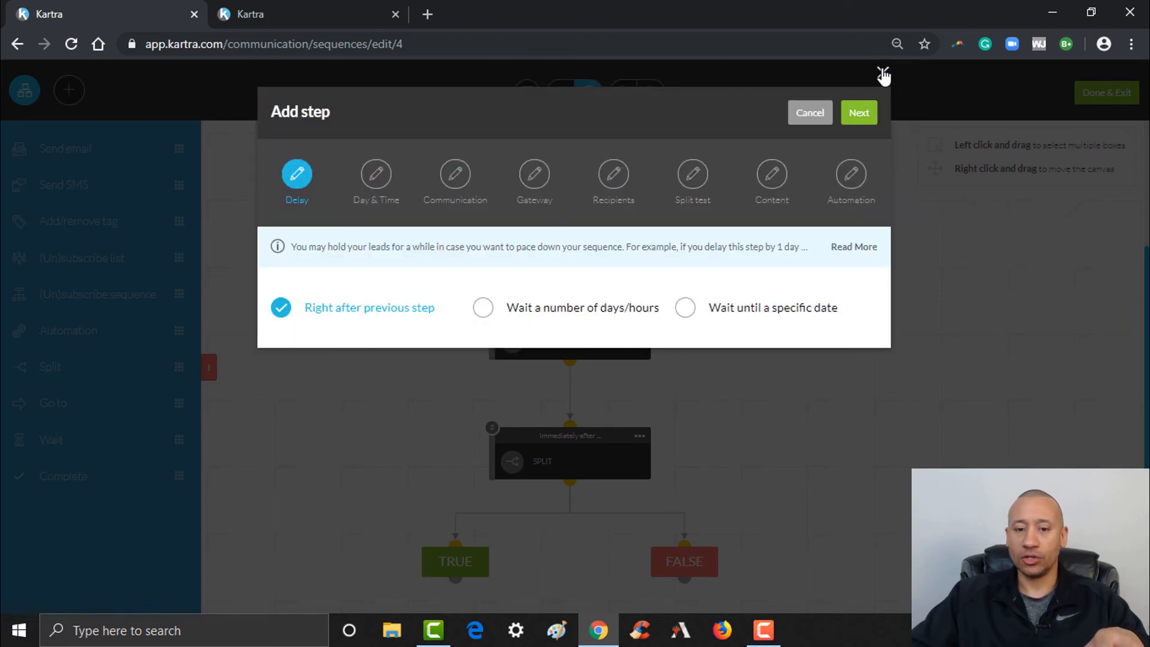
Cancel the new email step, clone Follow Up Email #1, and link the split's TRUE branch to the copy
left_click(883, 73)
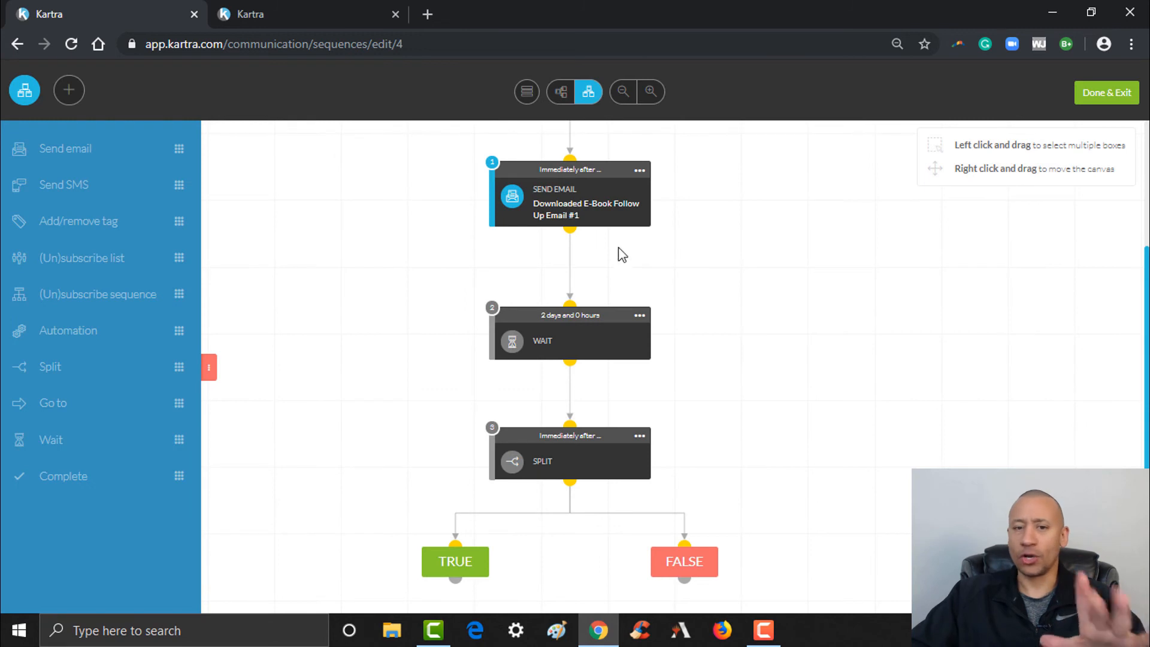
left_click(640, 171)
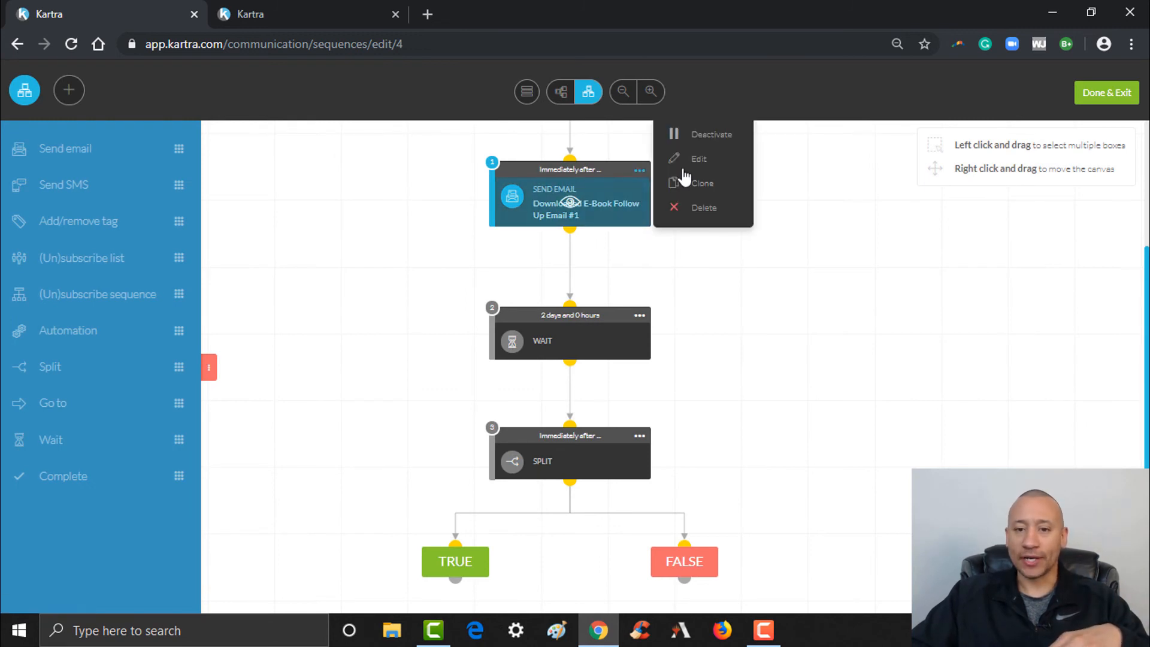
left_click(699, 183)
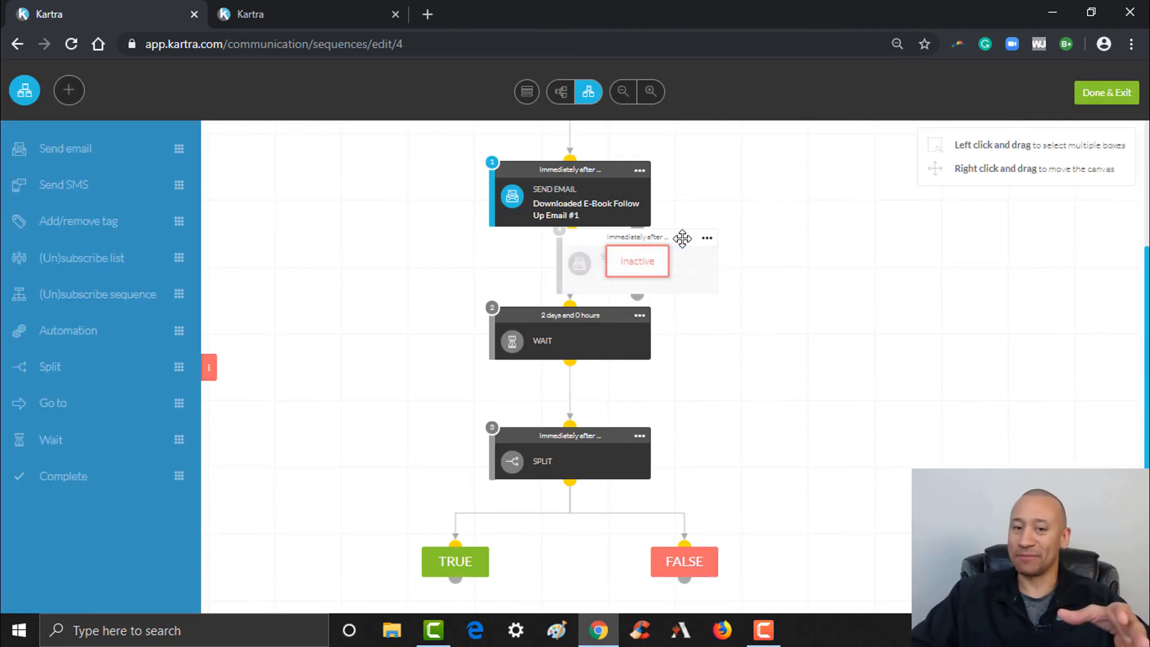
mouse_move(683, 238)
left_mouse_down()
mouse_move(637, 236)
mouse_move(300, 431)
mouse_move(336, 586)
mouse_move(346, 565)
mouse_move(429, 537)
mouse_move(452, 483)
mouse_move(446, 465)
mouse_move(442, 511)
mouse_move(465, 453)
left_mouse_up()
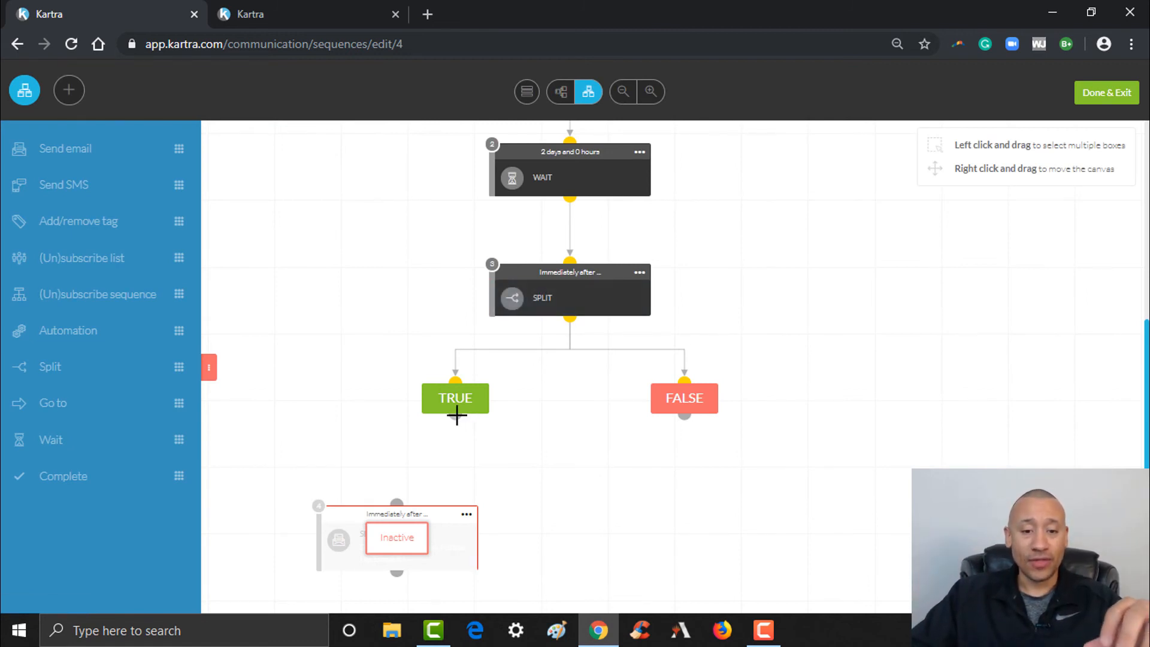
left_click_drag(456, 415, 405, 492)
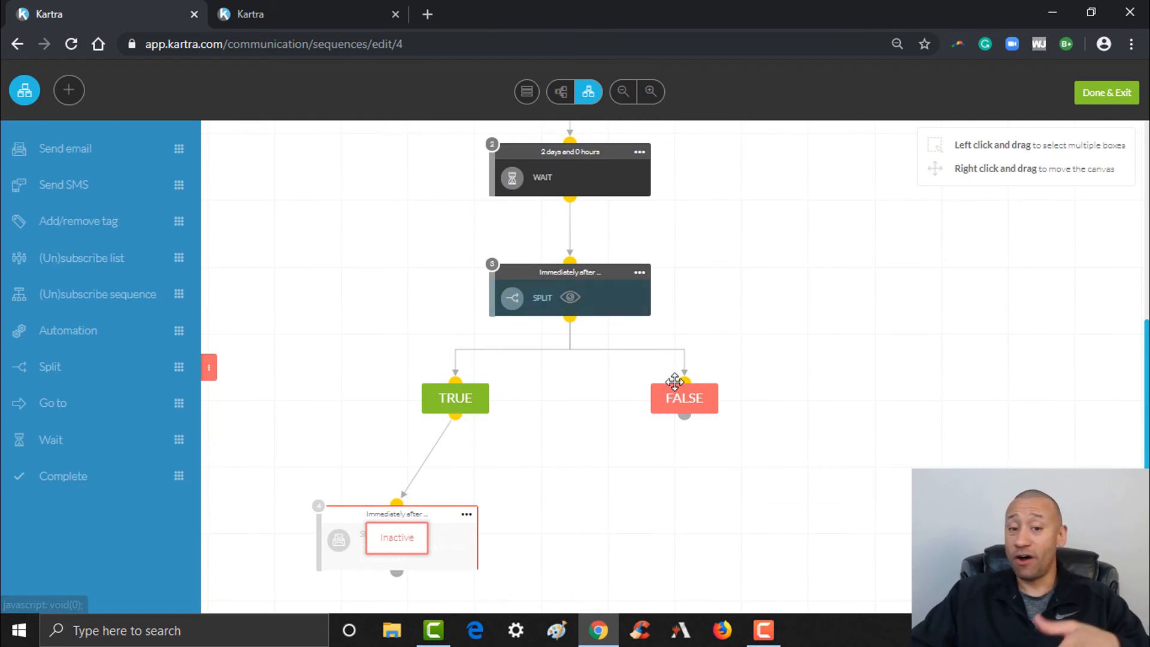
mouse_move(581, 296)
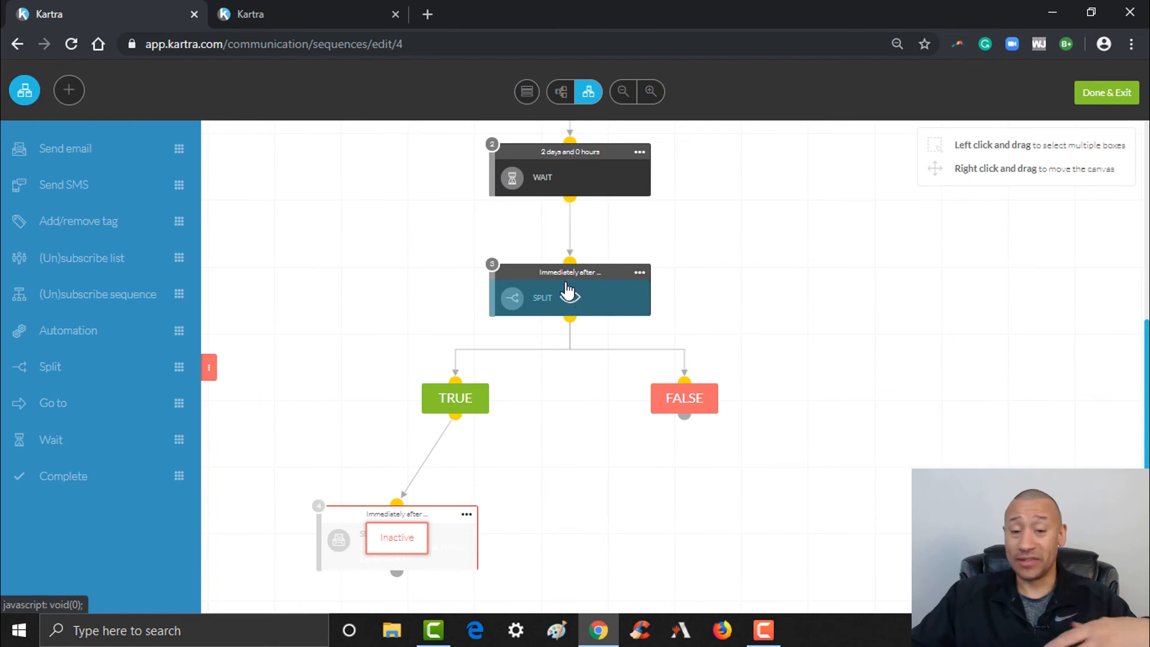
Place a Complete step to the right of the split branches and create it
scroll(417, 185, "up", 1)
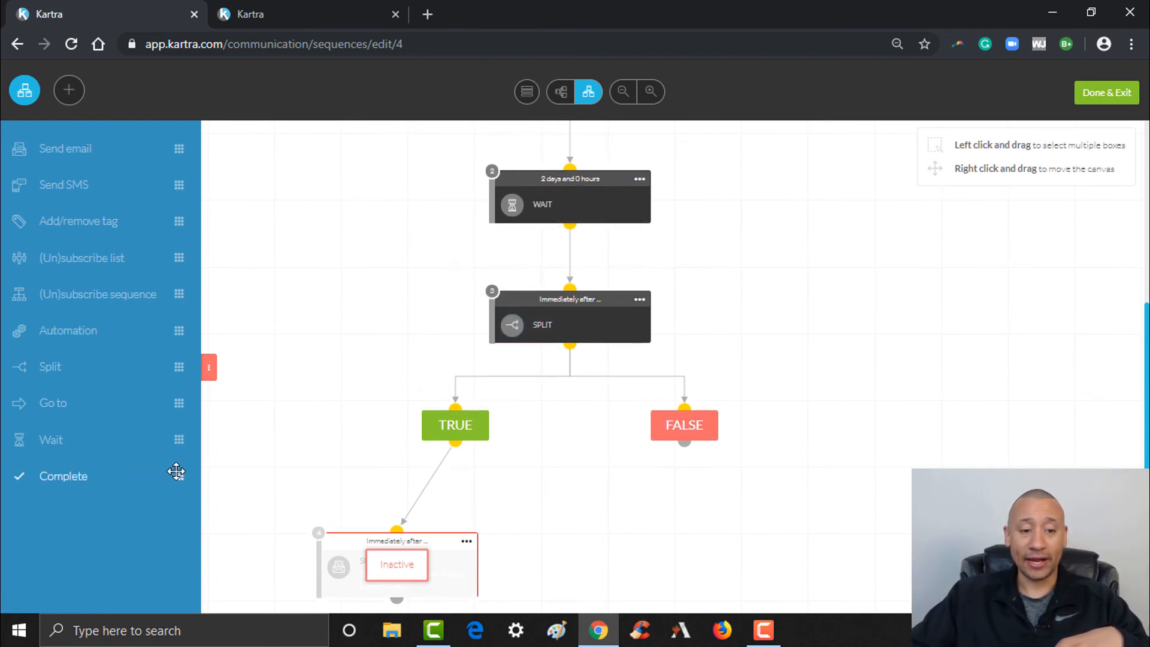
left_click_drag(174, 477, 791, 529)
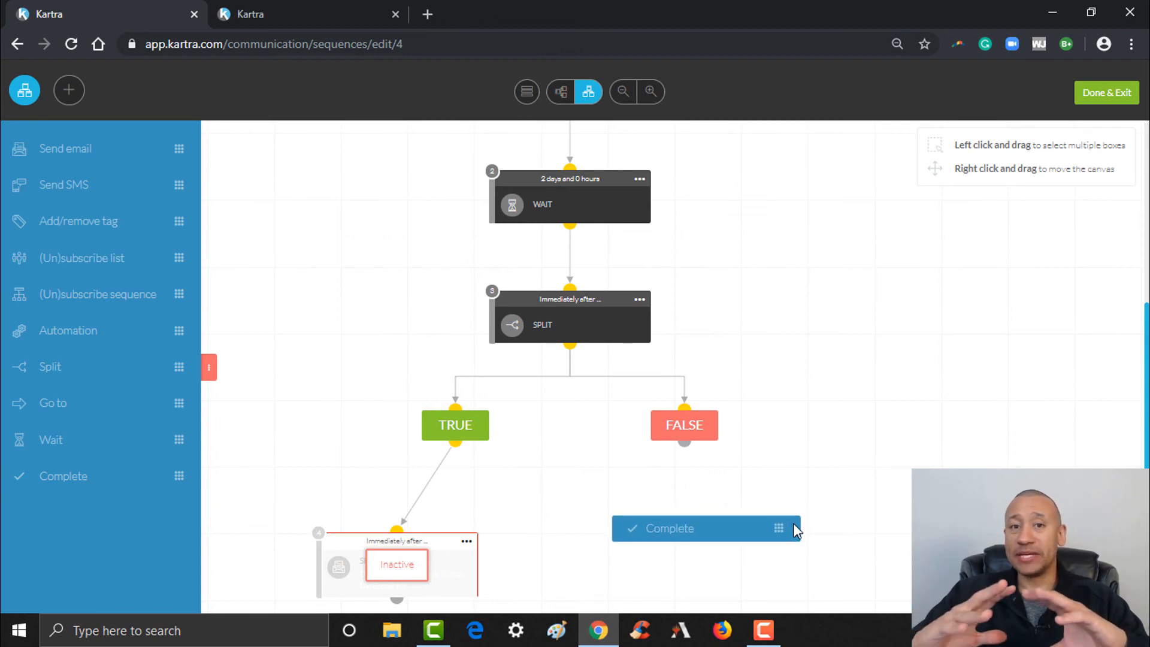
left_click_drag(794, 526, 794, 526)
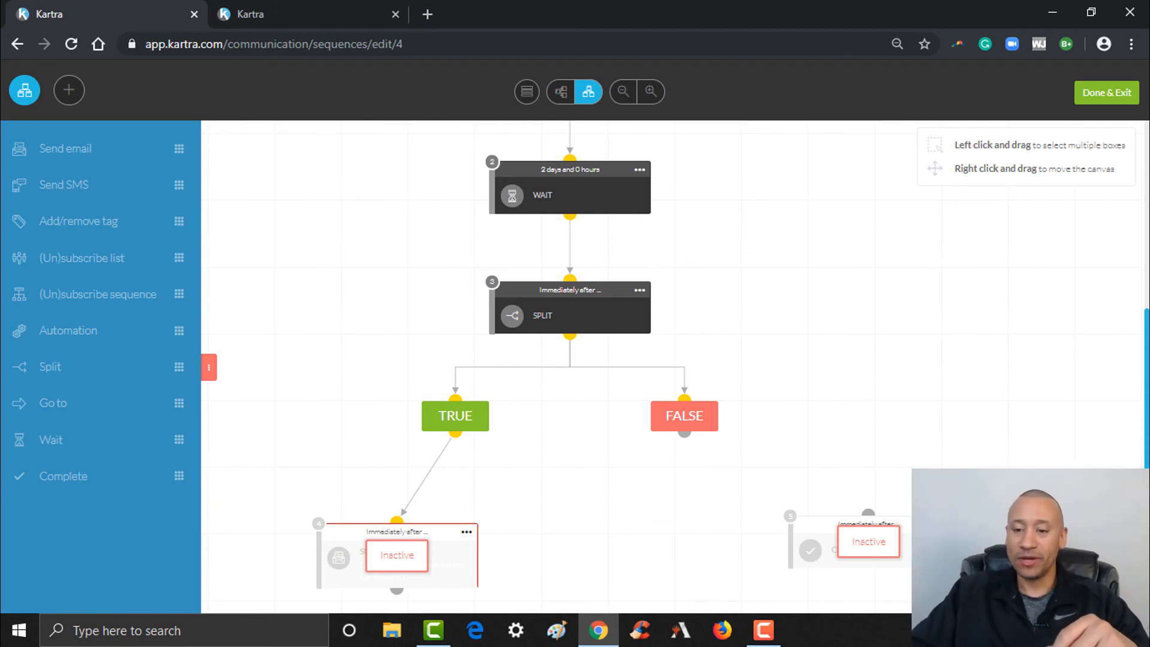
left_click(868, 541)
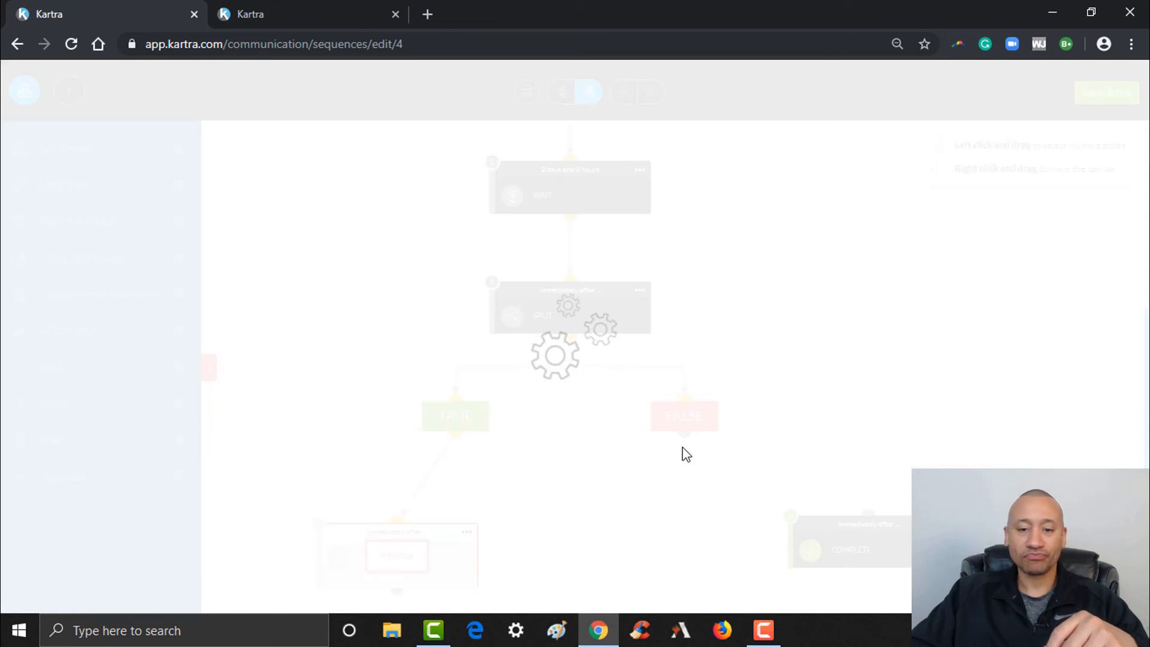
Activate the copied email step and make it send 'Downloaded E-Book Follow Up Email #2'
left_click(467, 532)
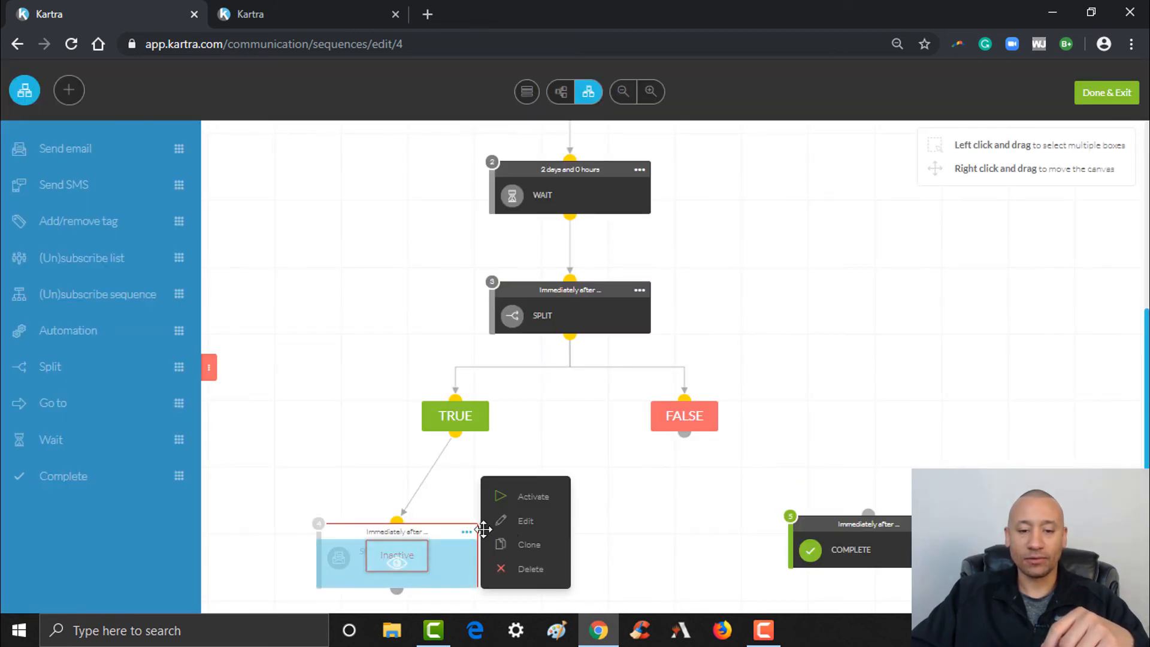
left_click(532, 507)
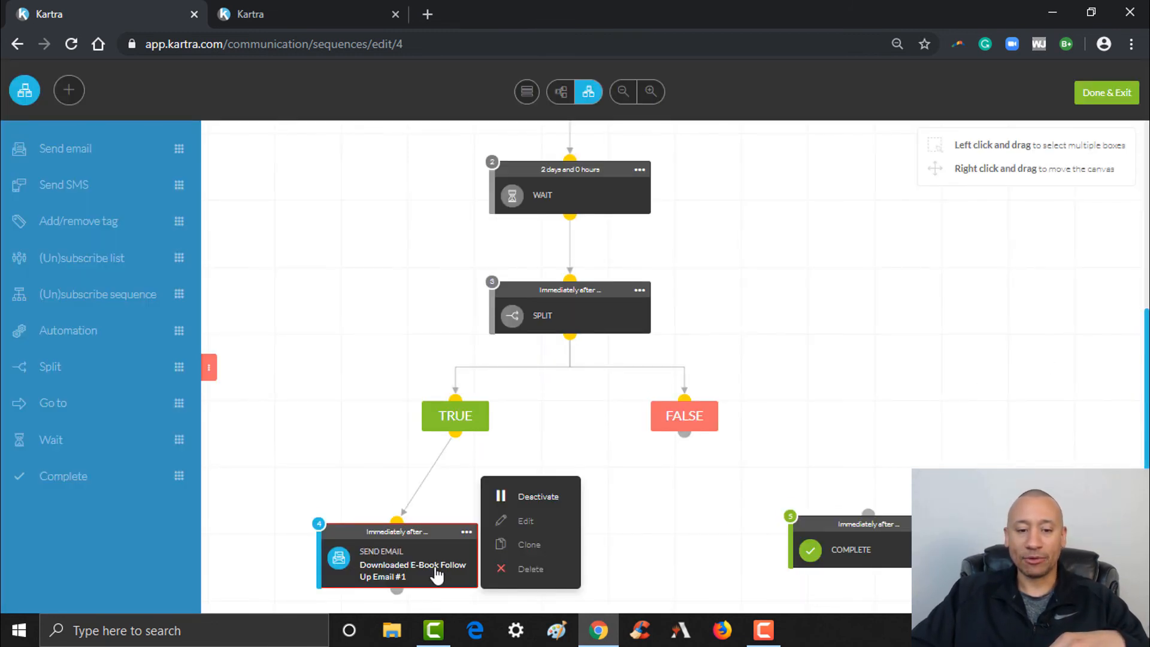
left_click(469, 529)
left_click(470, 527)
left_click(468, 526)
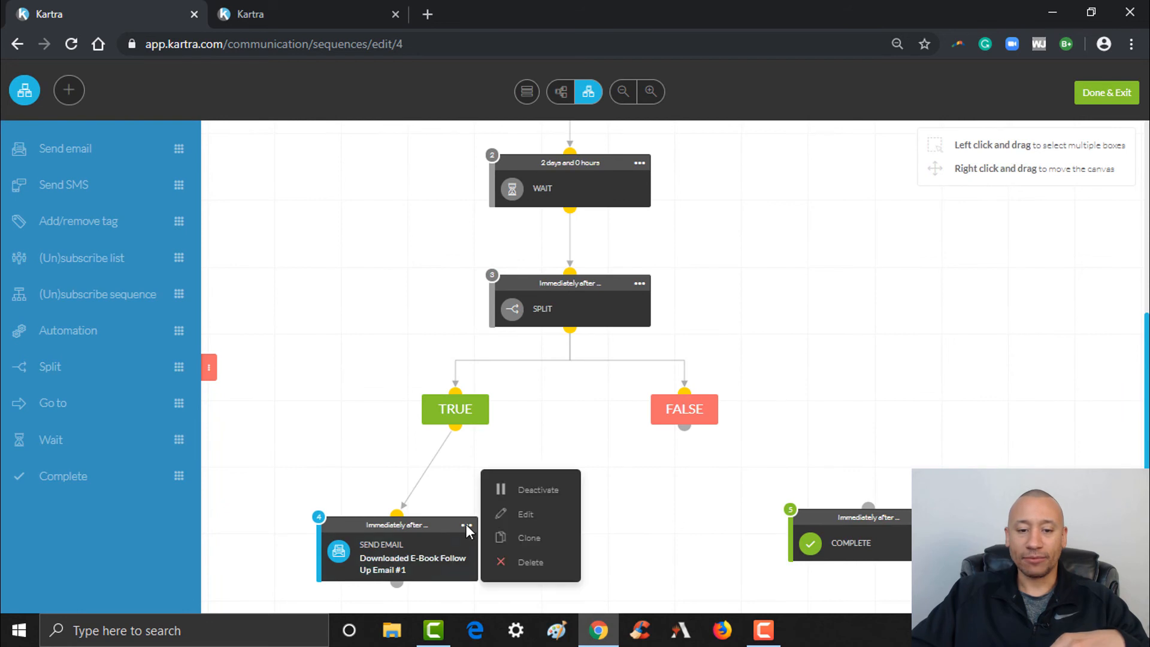
left_click(527, 515)
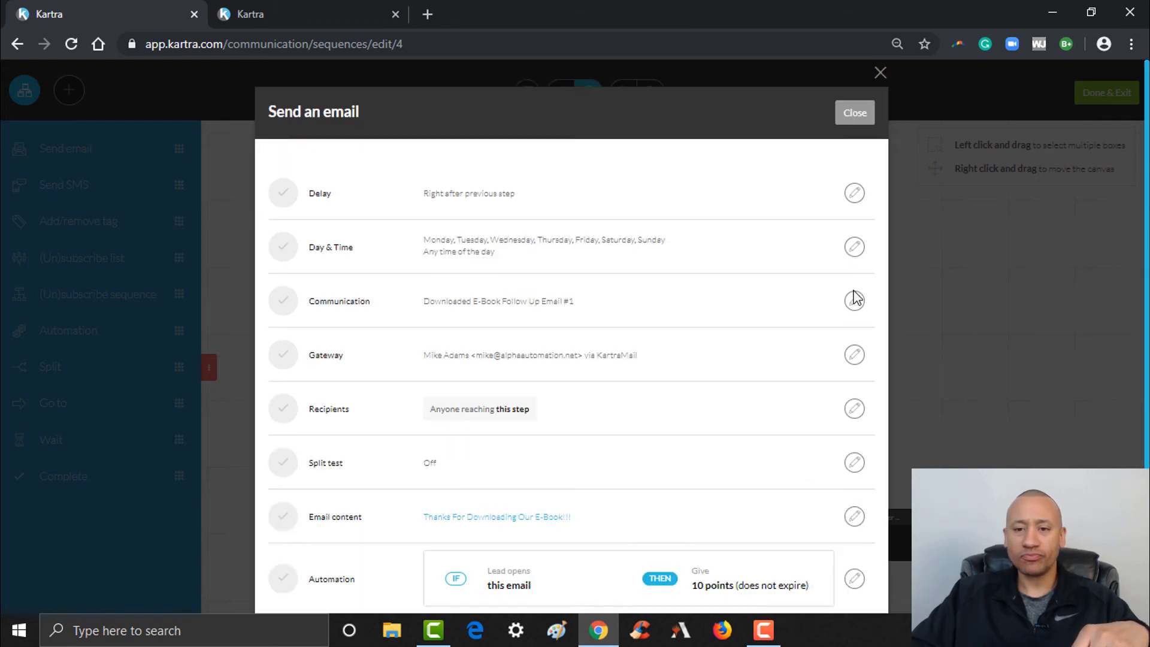
left_click(855, 301)
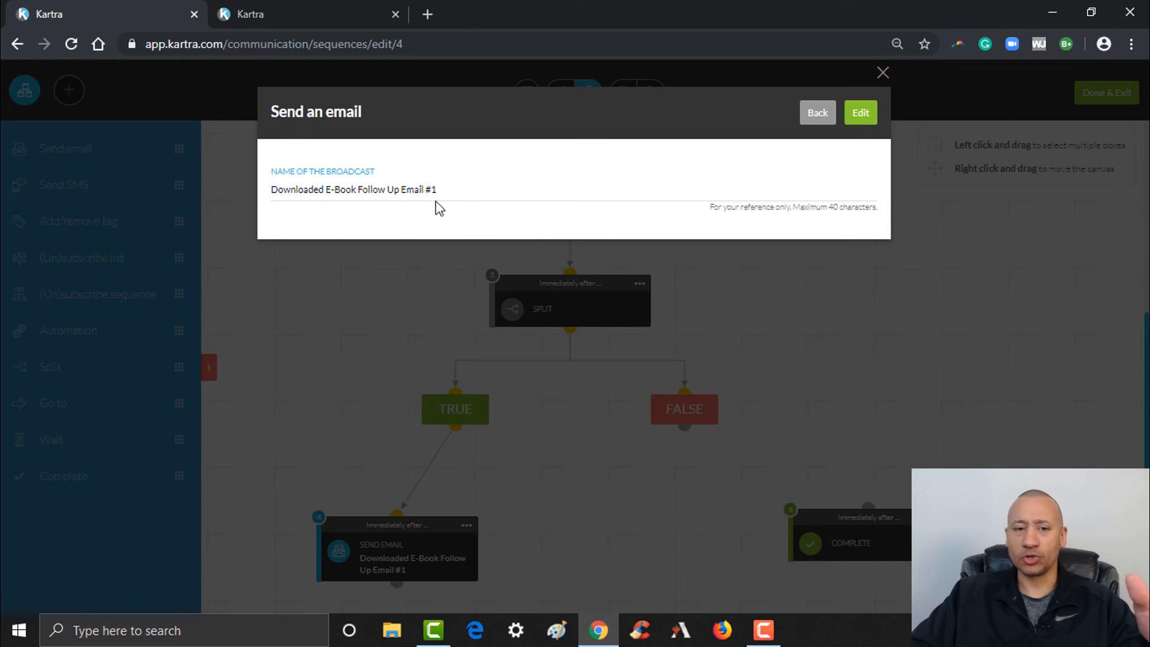
left_click_drag(433, 190, 461, 190)
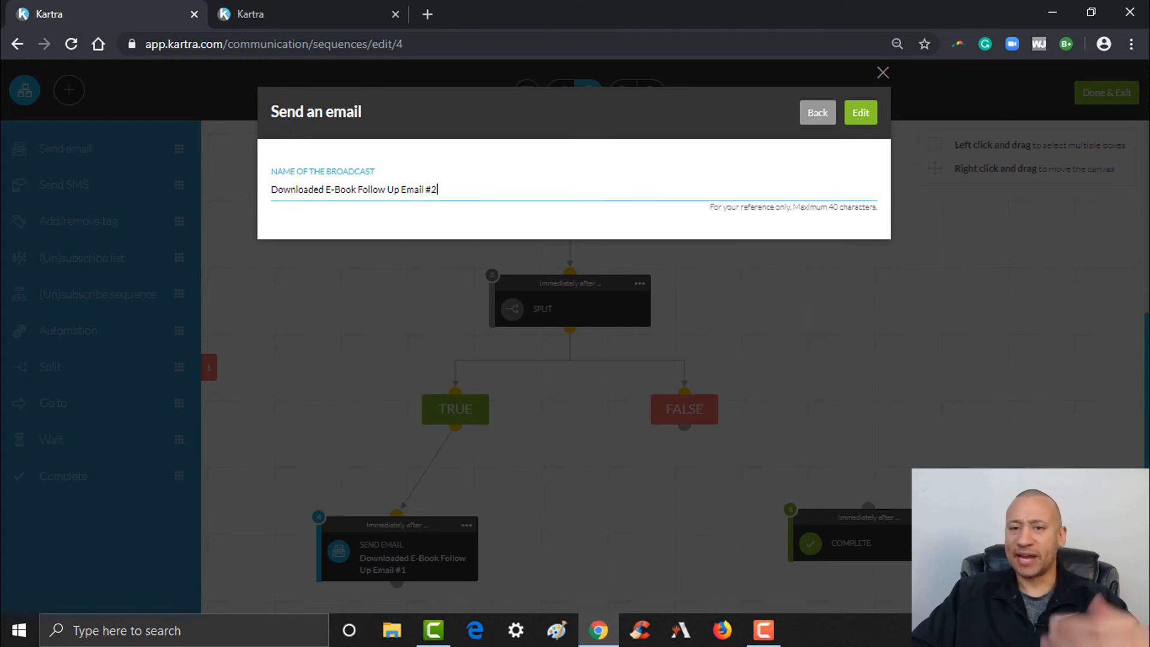
left_click(873, 118)
left_click(873, 118)
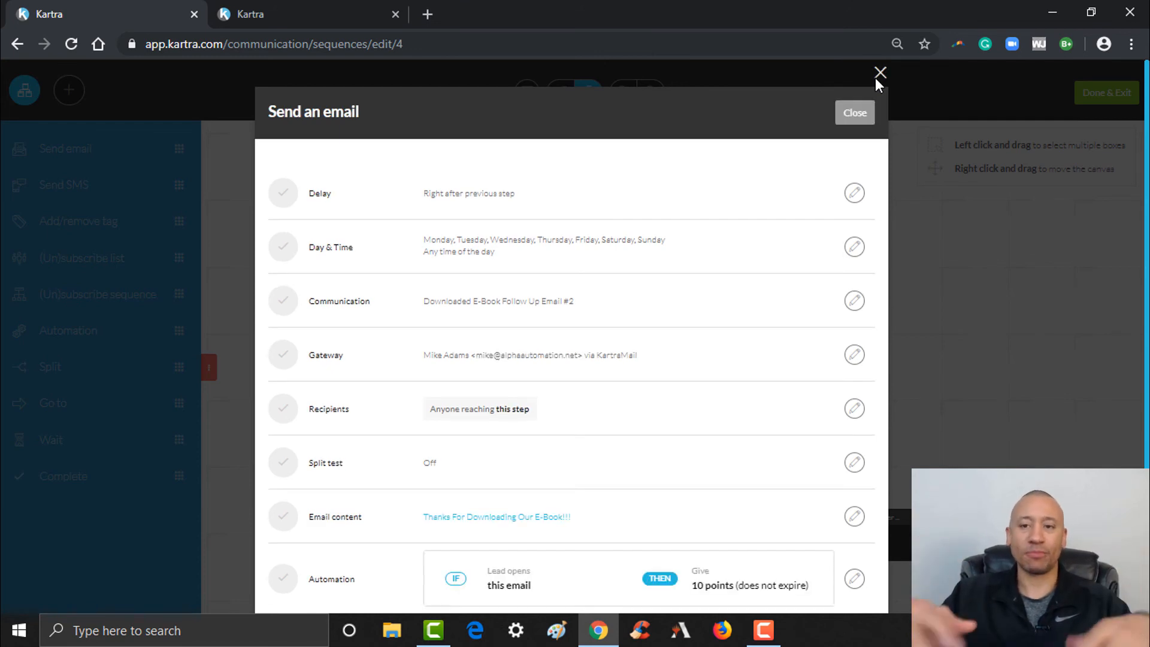
left_click(867, 114)
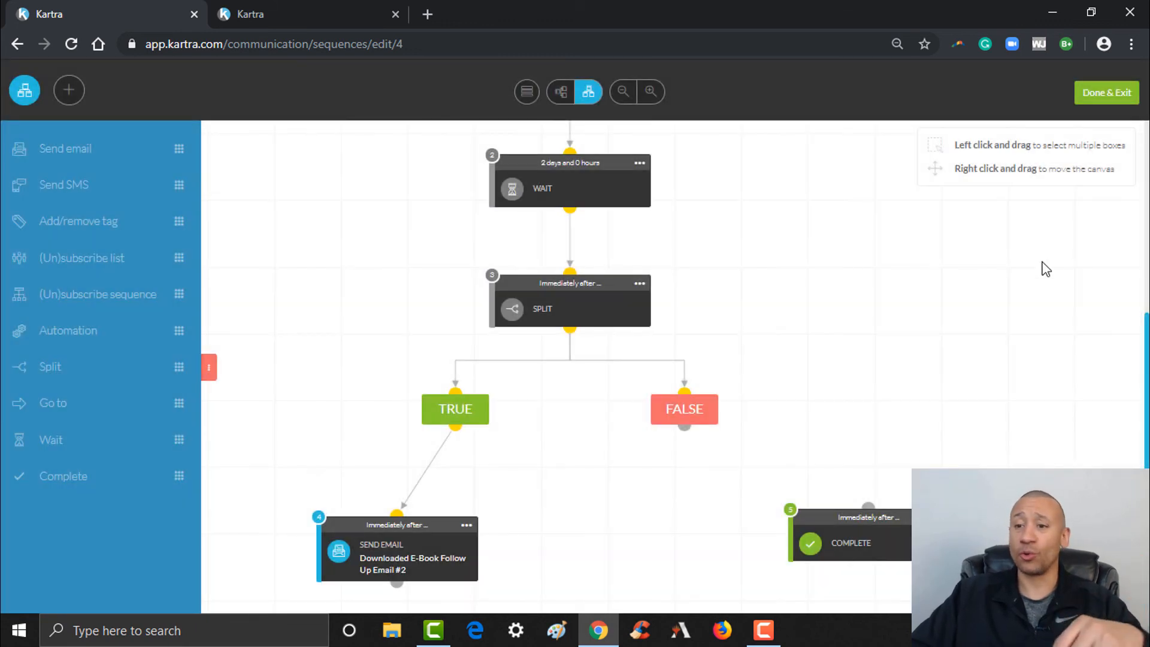
scroll(1148, 346, "down", 1)
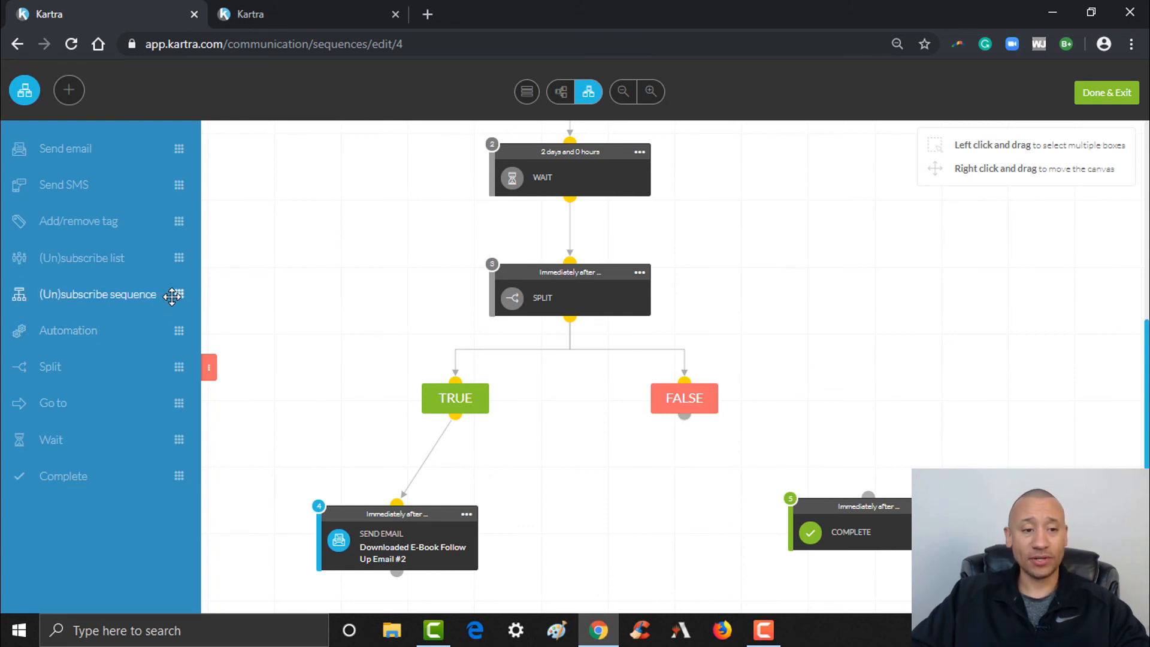
Add a step near Complete that immediately unsubscribes leads from the Downloaded E-Book sequence
left_click_drag(172, 296, 938, 447)
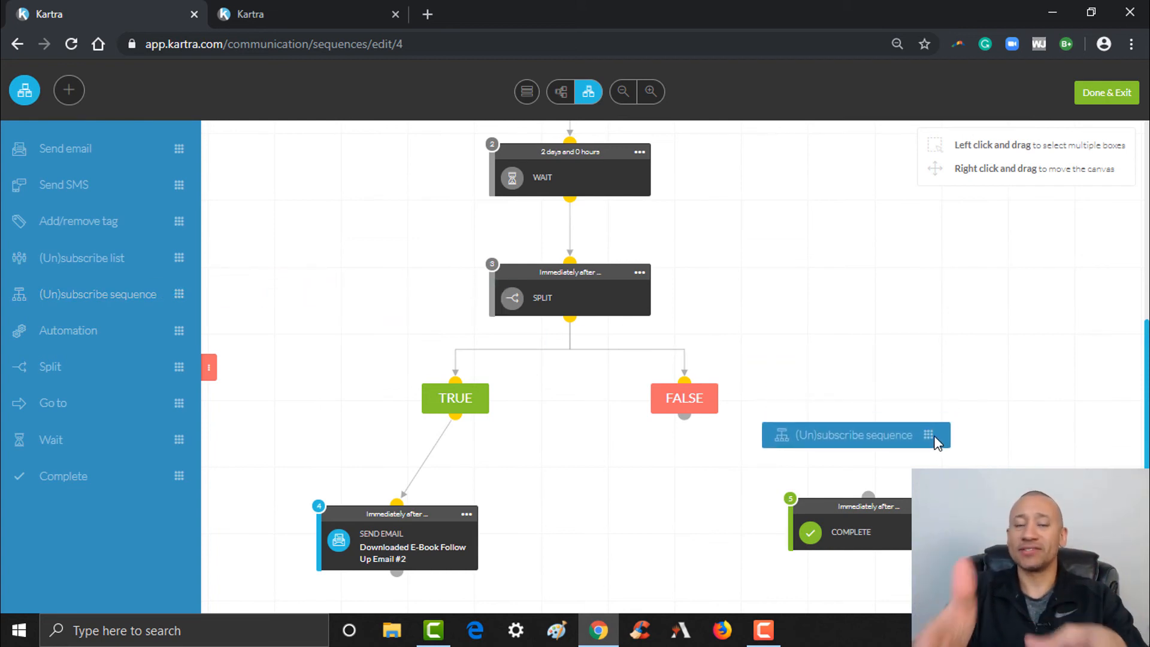
left_click_drag(938, 444, 935, 442)
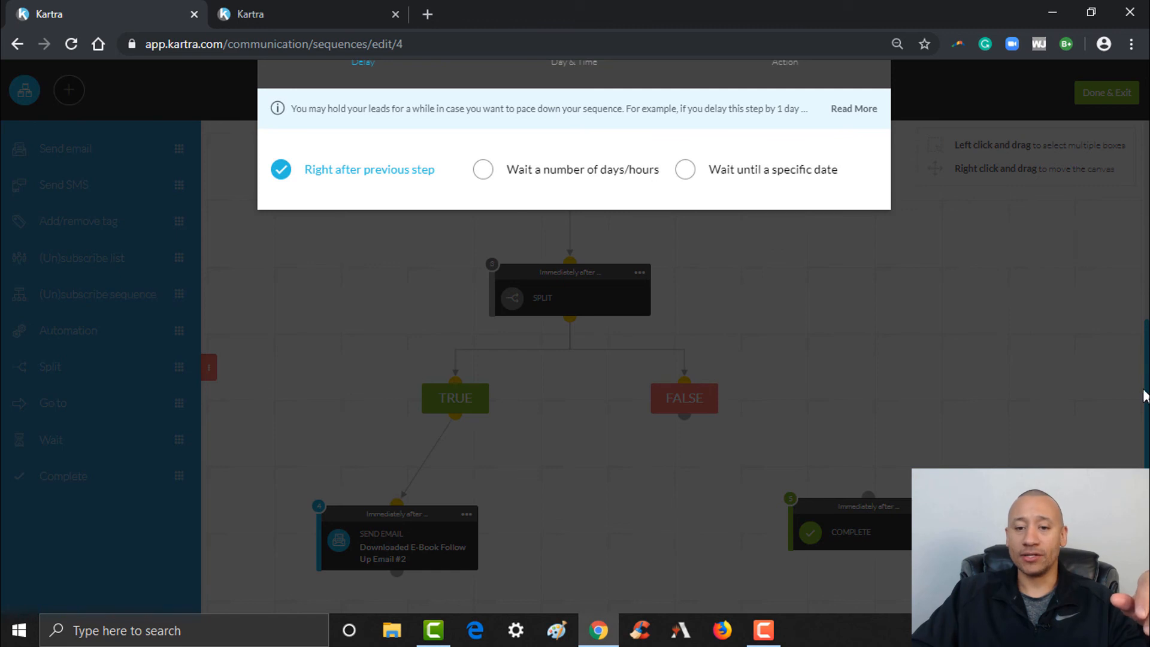
scroll(614, 96, "up", 3)
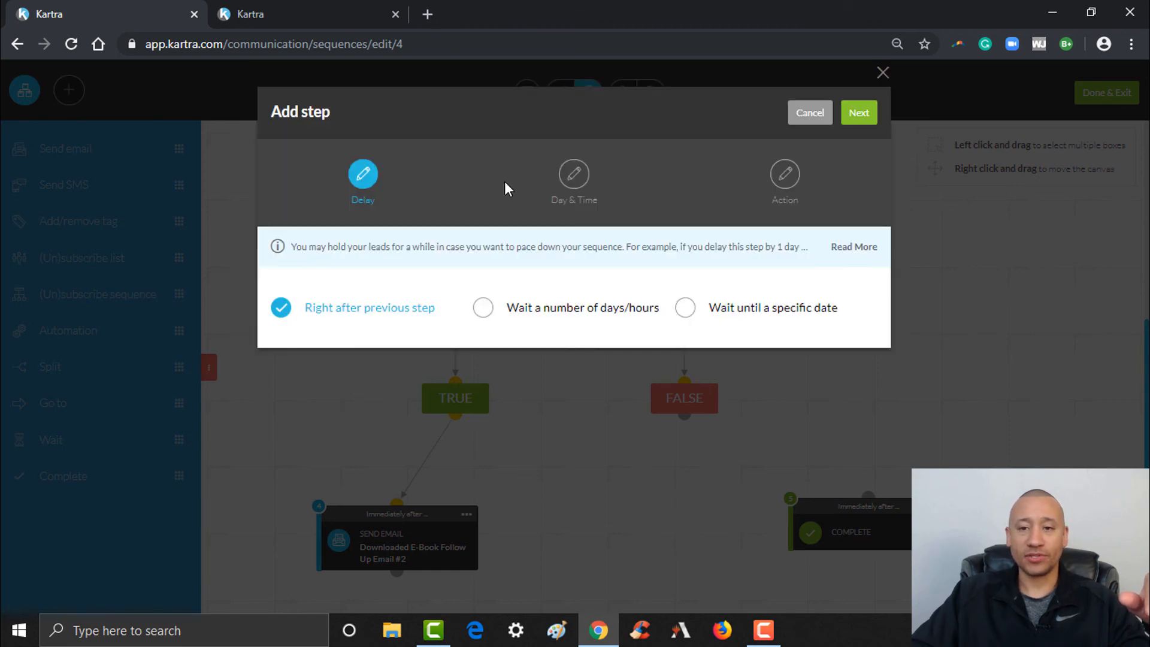
left_click(859, 115)
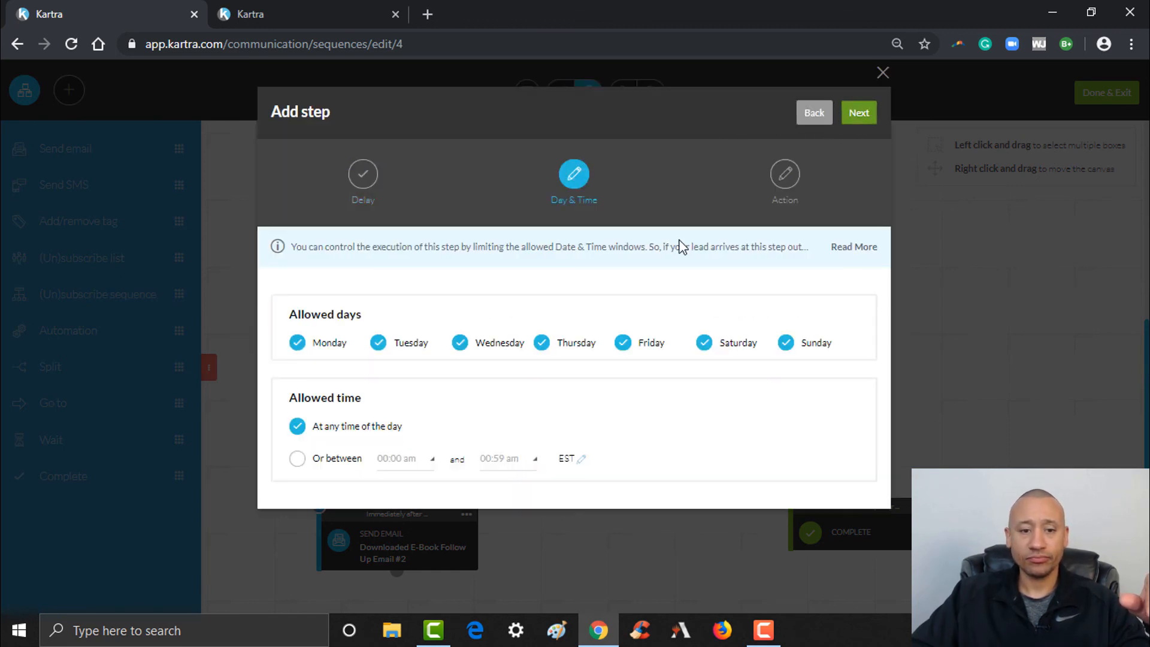
left_click(859, 115)
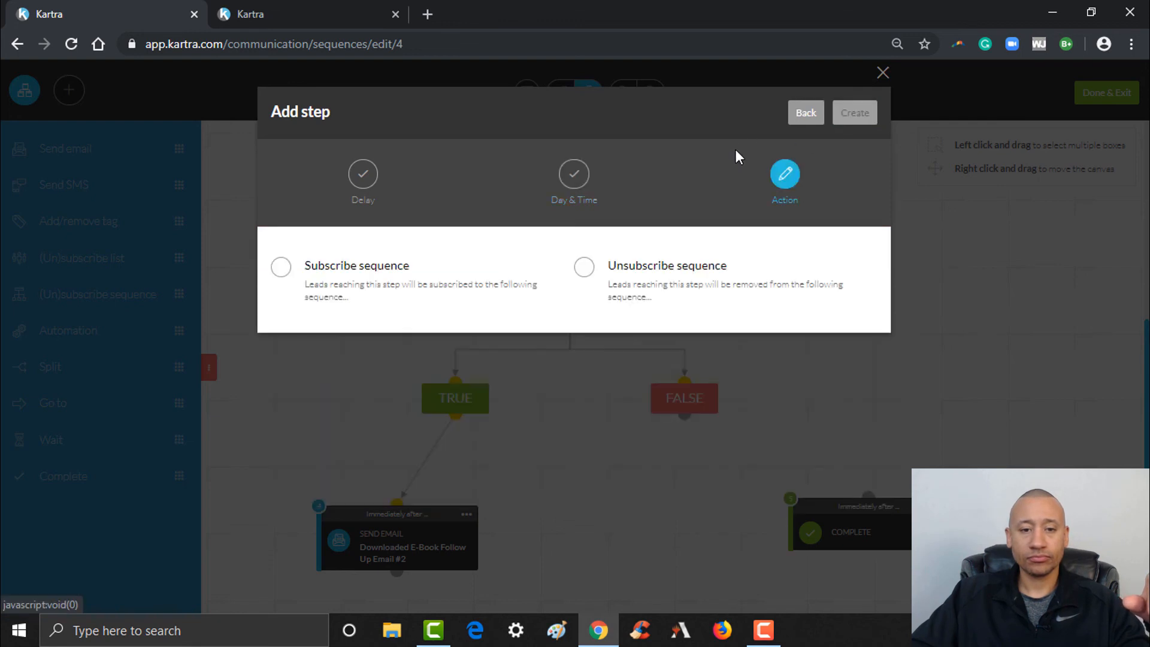
left_click(674, 278)
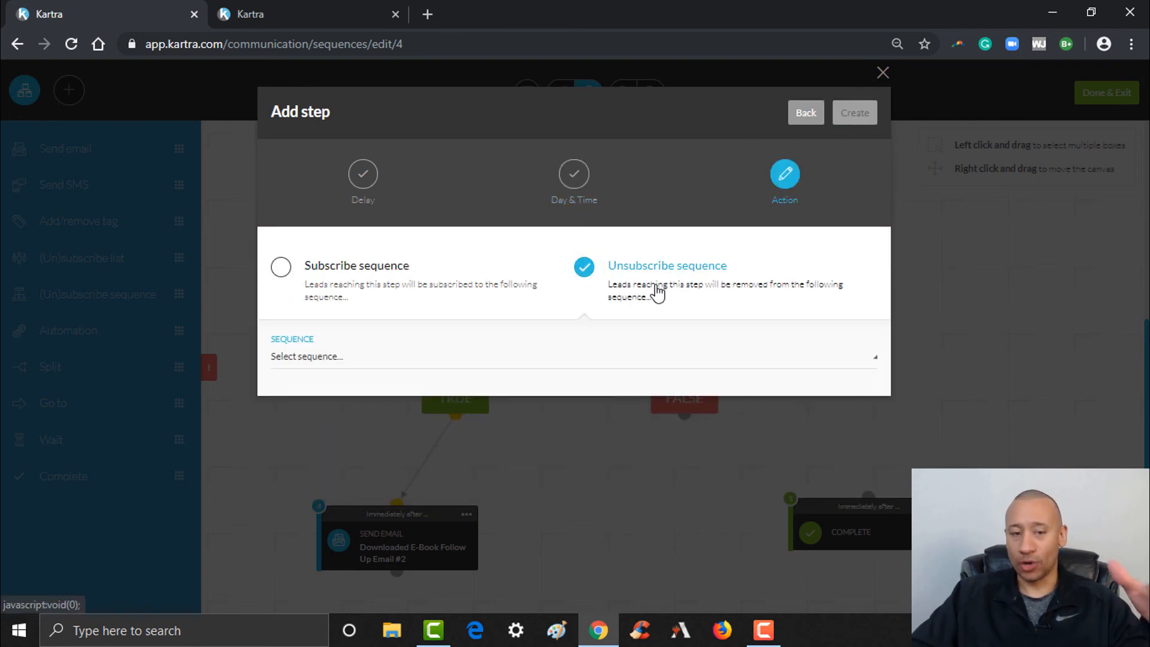
left_click(348, 366)
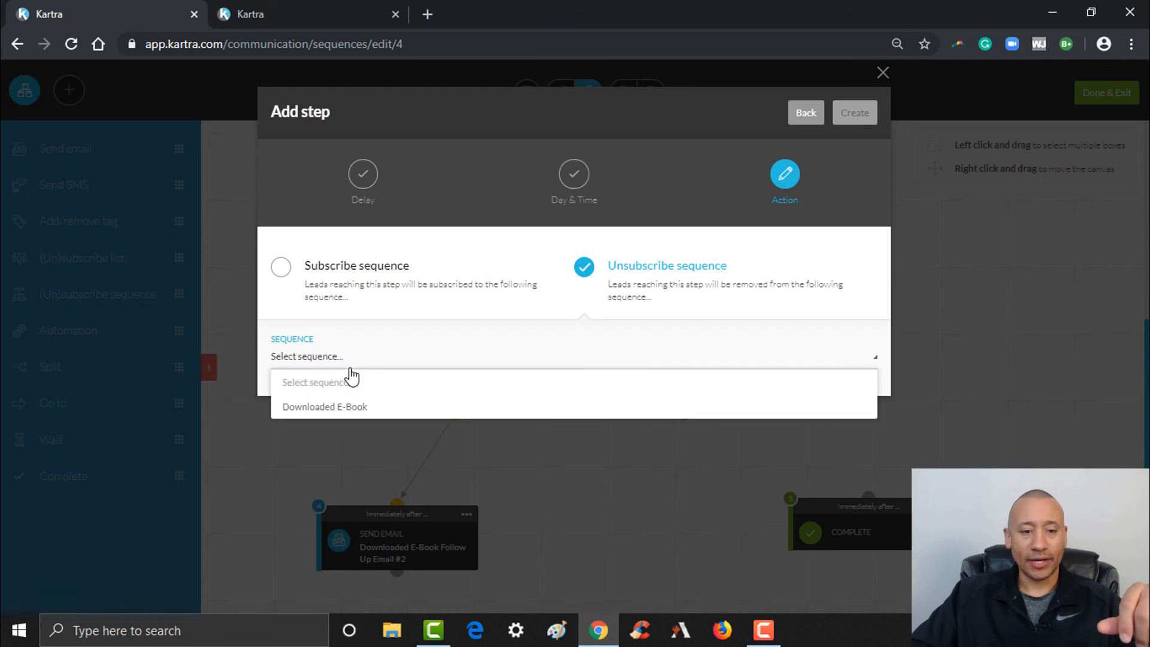
left_click(337, 410)
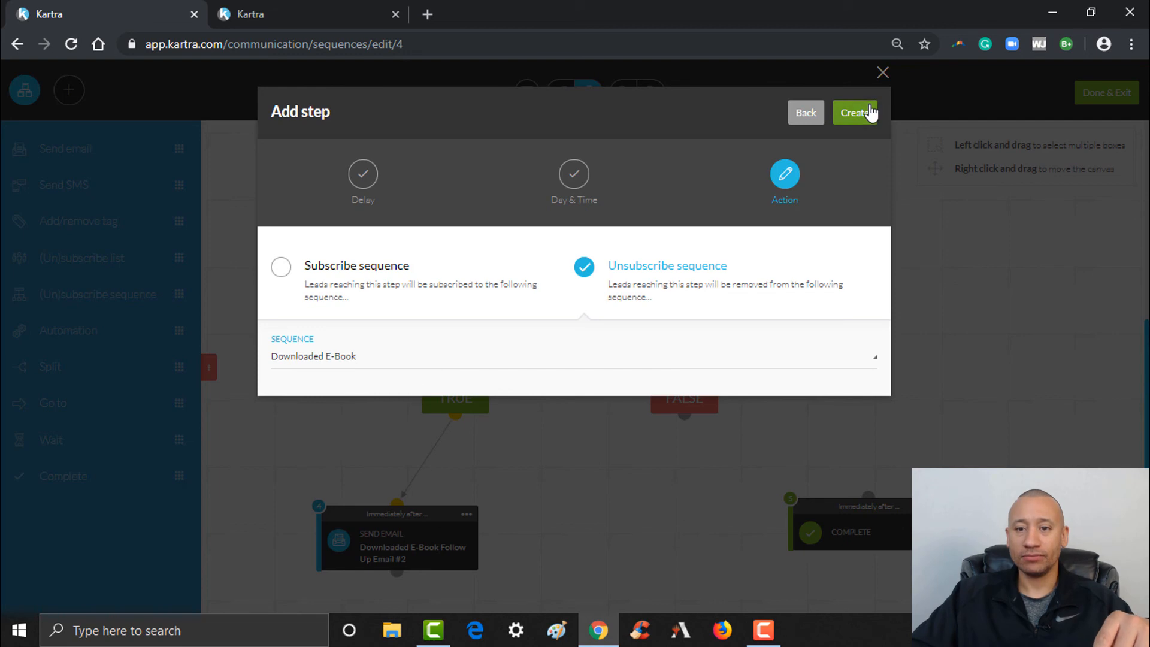
left_click(869, 113)
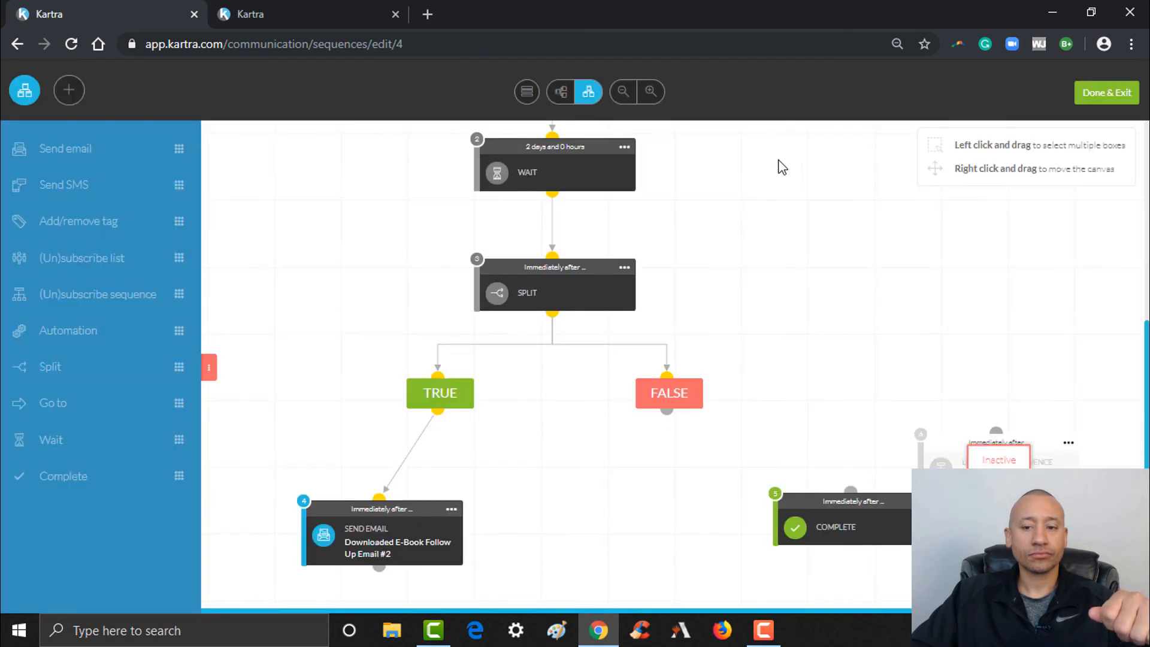
Activate the unsubscribe step, wire FALSE to it and it to Complete, then arrange items
left_click(1070, 445)
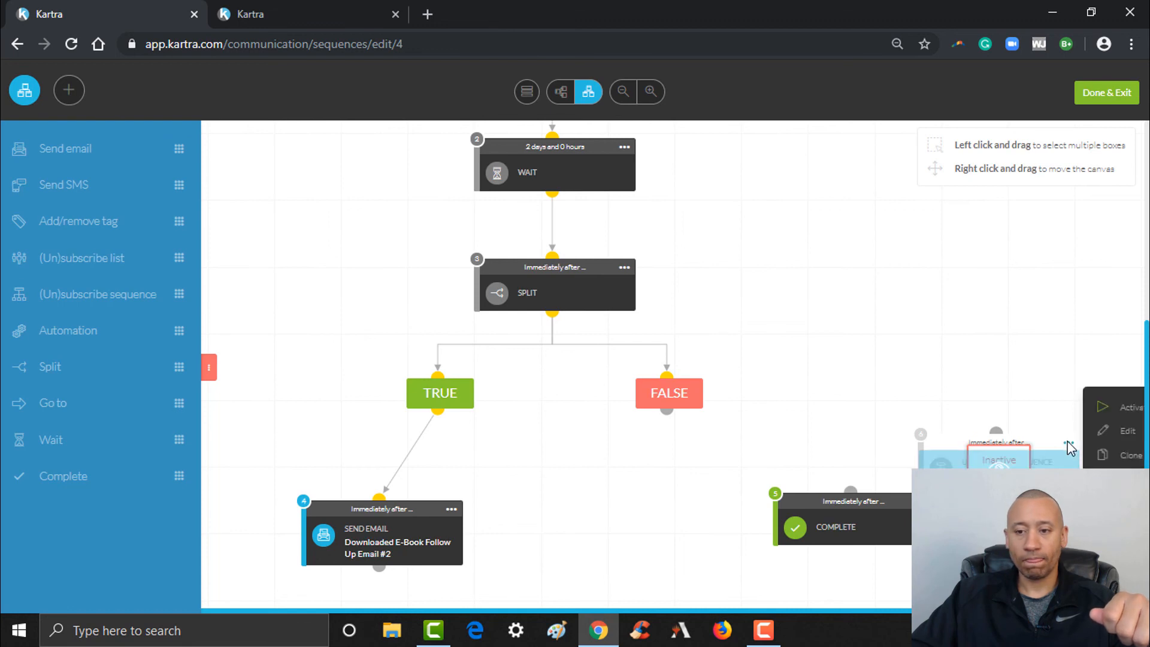
left_click(1088, 407)
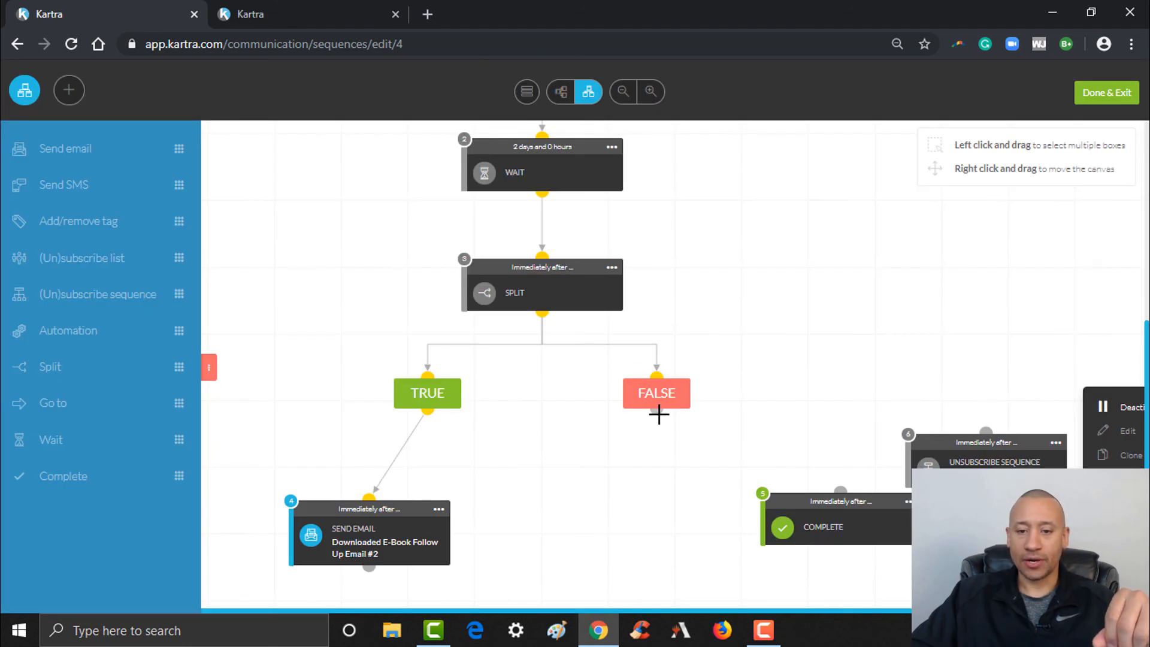
left_click_drag(659, 414, 968, 428)
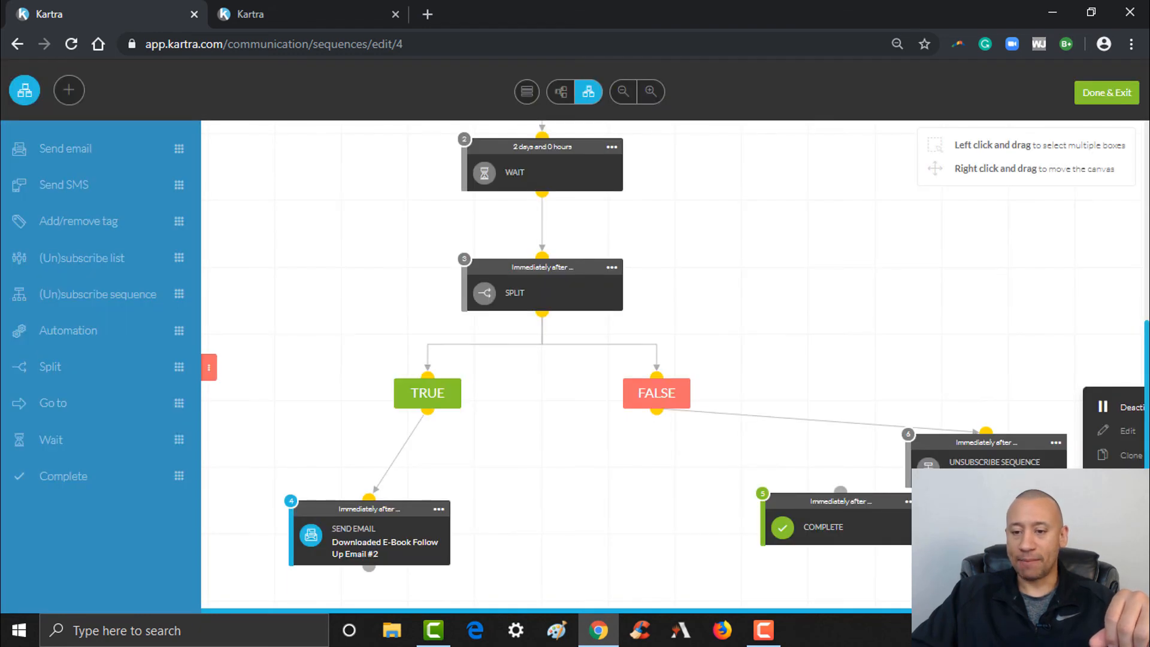
left_click_drag(987, 489, 878, 489)
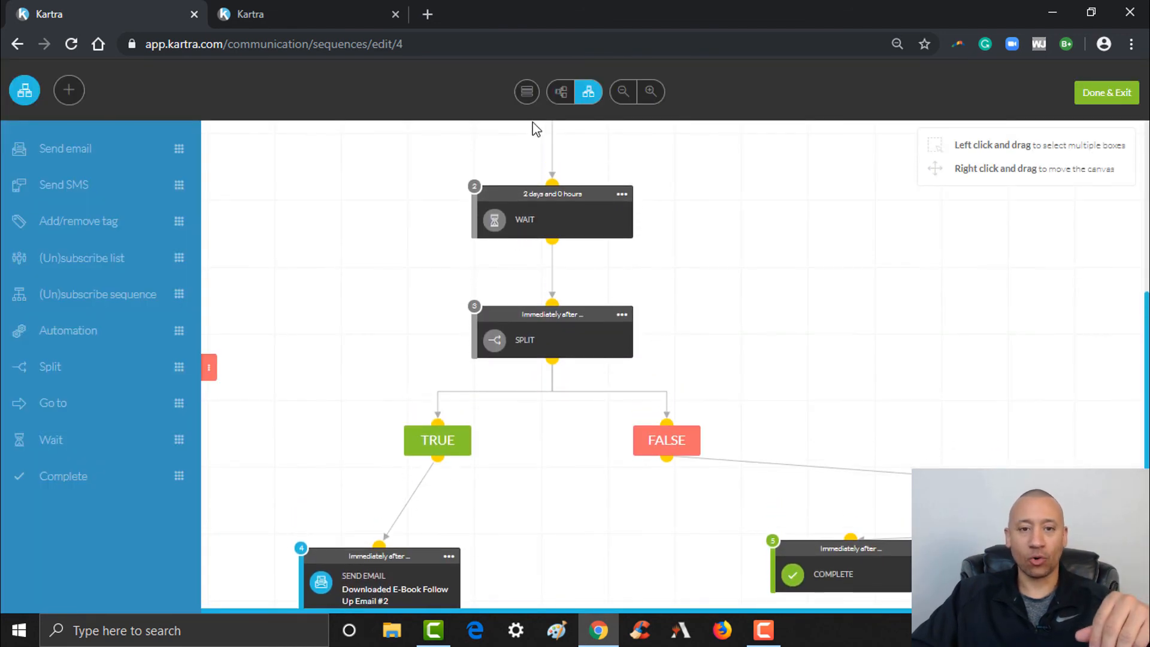
left_click(531, 93)
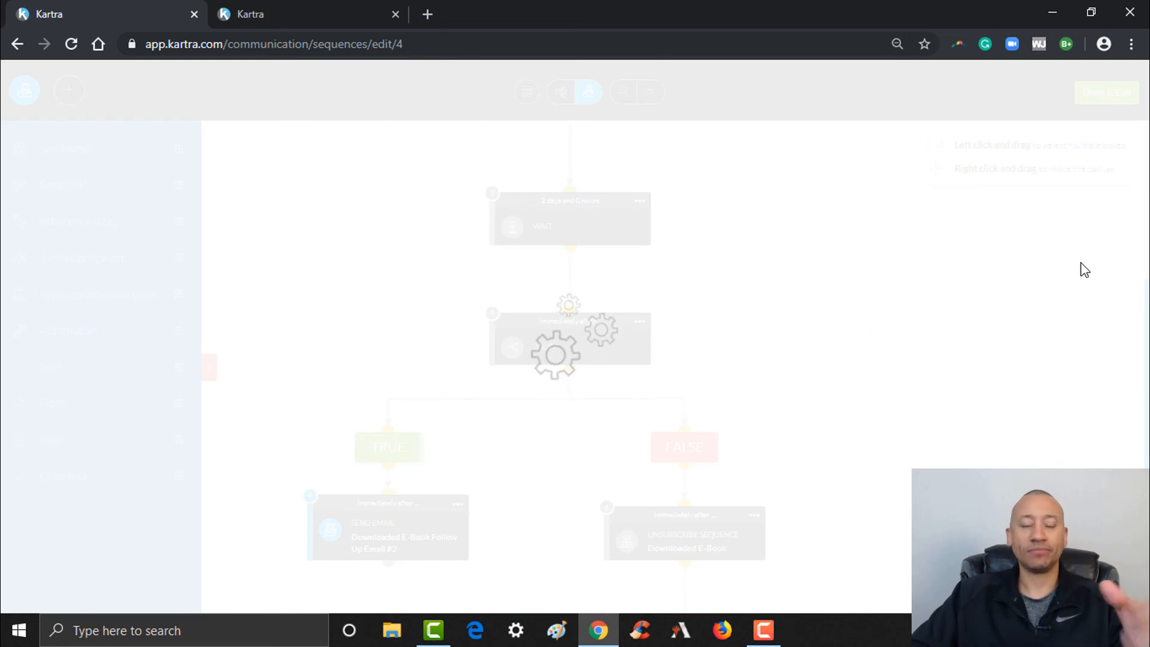
Check the starting-rules tag trigger, then view the split's 'does not have tag Booked A Strategy Call' condition
scroll(1147, 346, "up", 5)
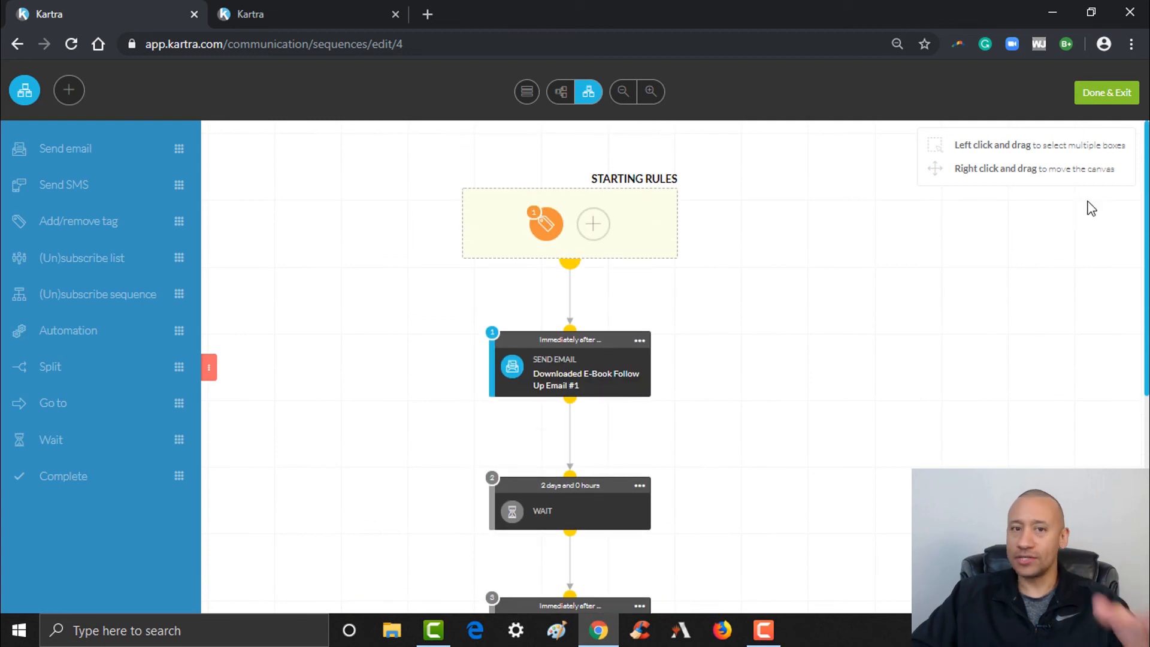
left_click(547, 223)
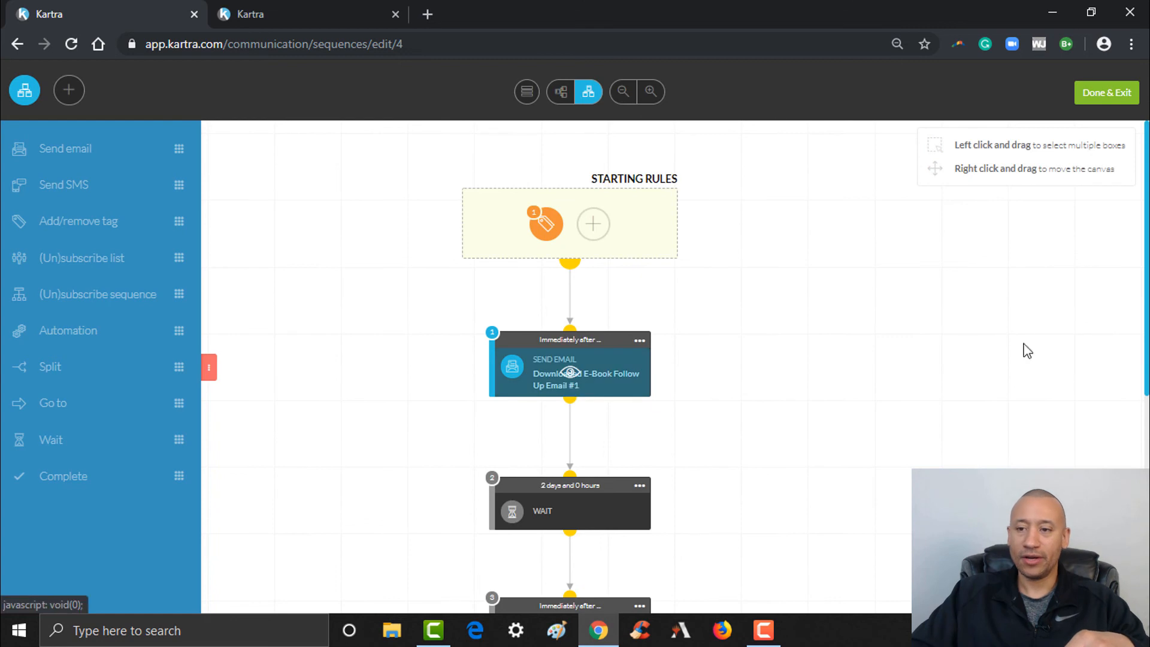
scroll(630, 318, "down", 3)
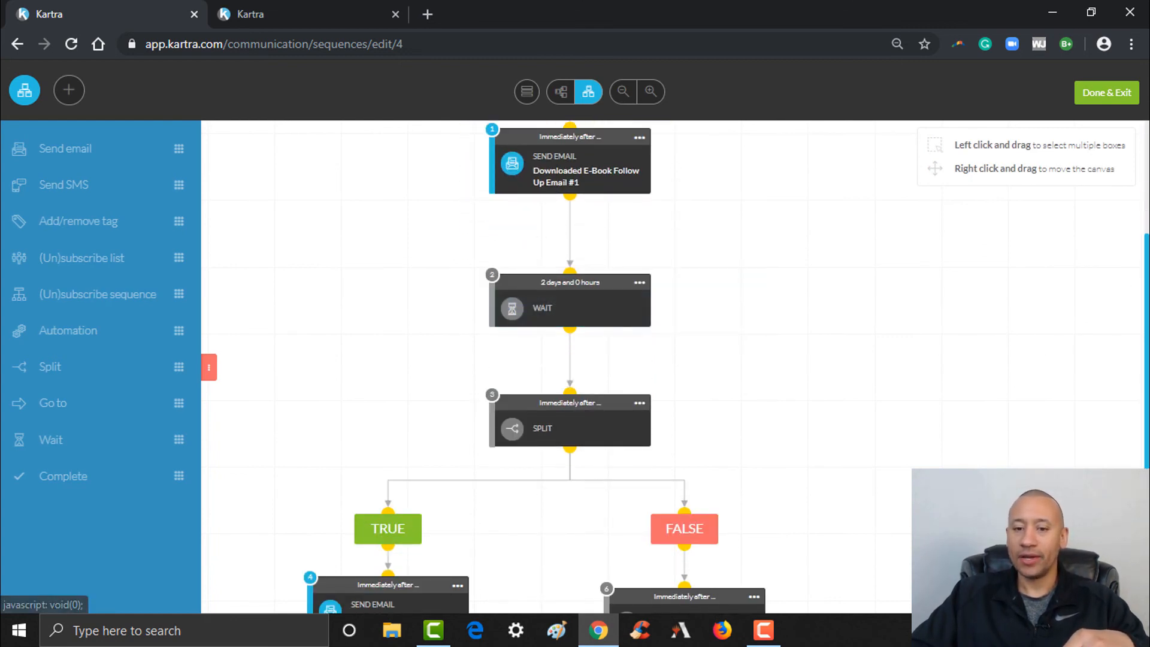
scroll(1066, 393, "down", 2)
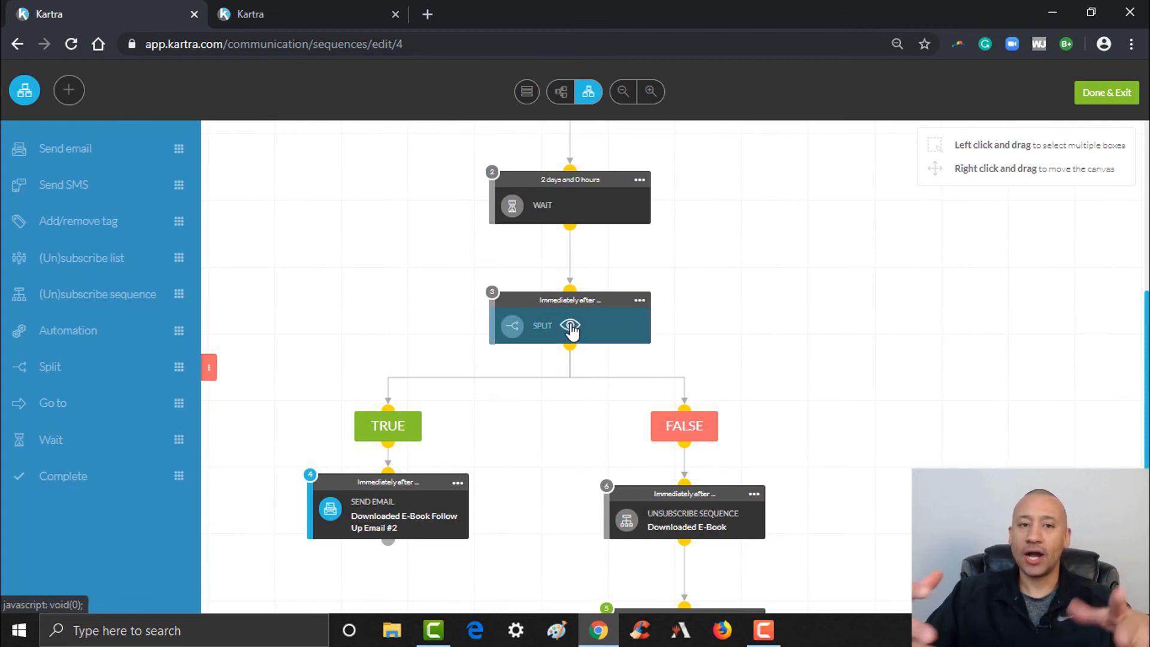
left_click(571, 327)
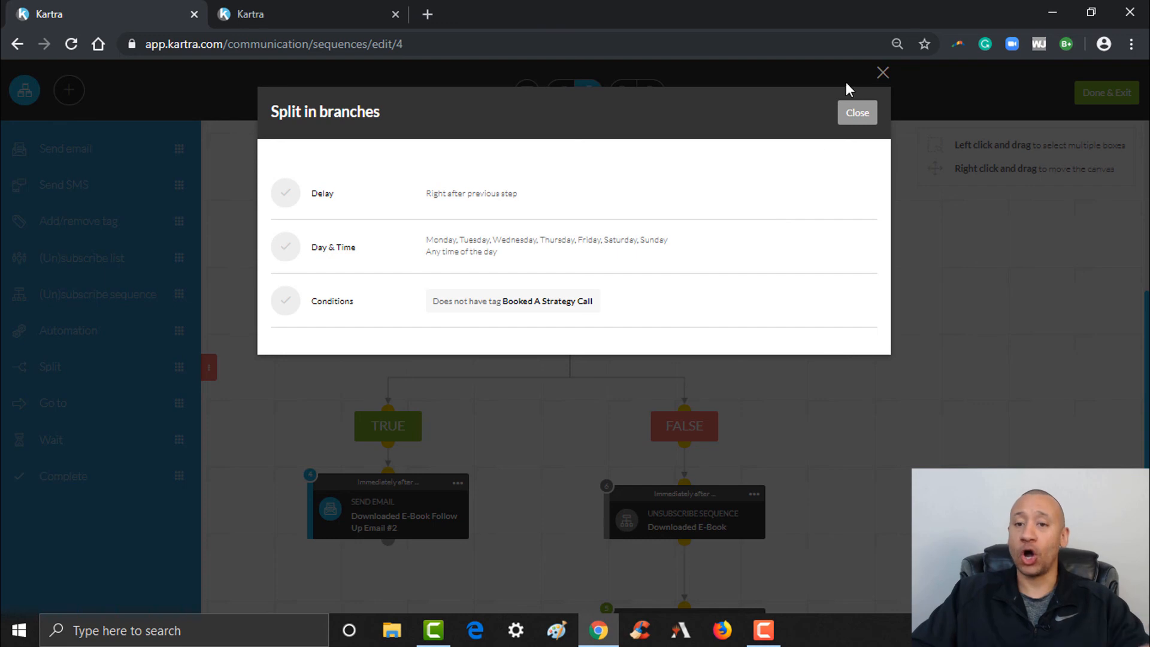
Close the 'Split in branches' details
left_click(856, 122)
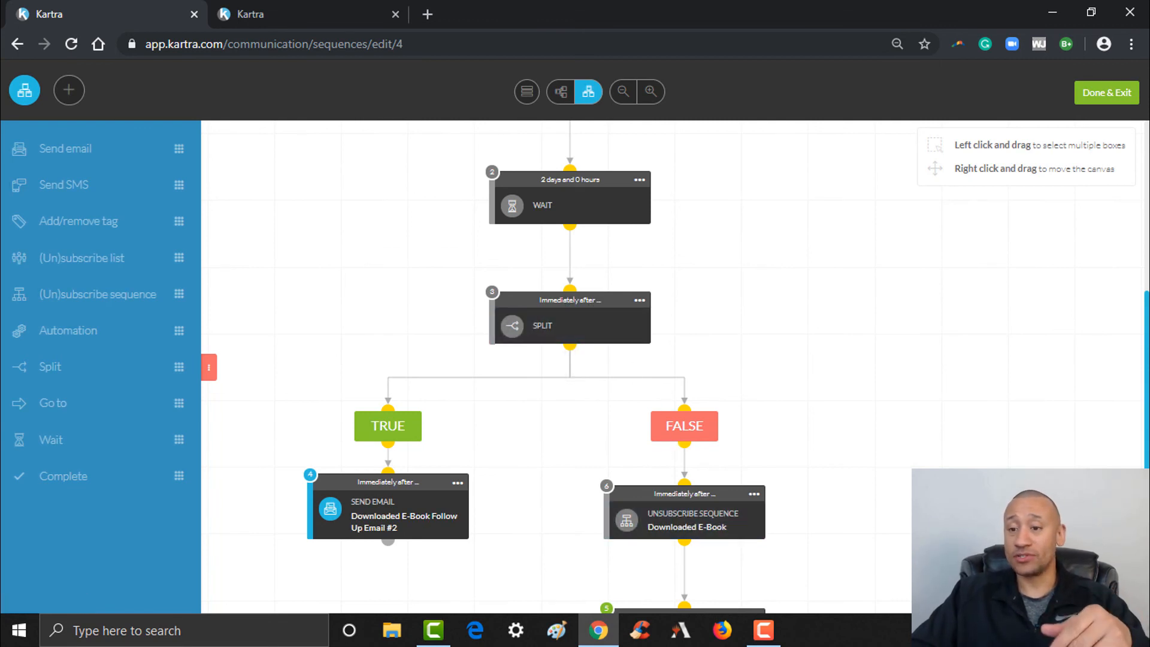
Review the finished flow and save it with Done & Exit
scroll(675, 492, "down", 1)
scroll(729, 557, "down", 2)
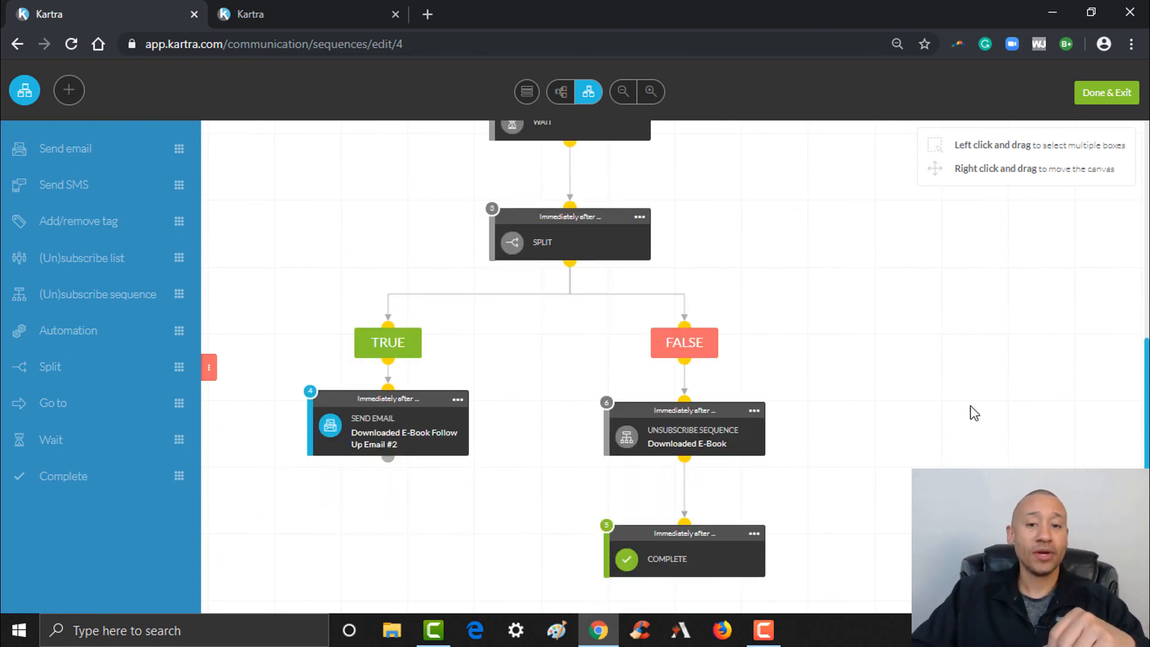
mouse_move(1147, 428)
left_mouse_down()
mouse_move(1147, 300)
mouse_move(1147, 429)
left_mouse_up()
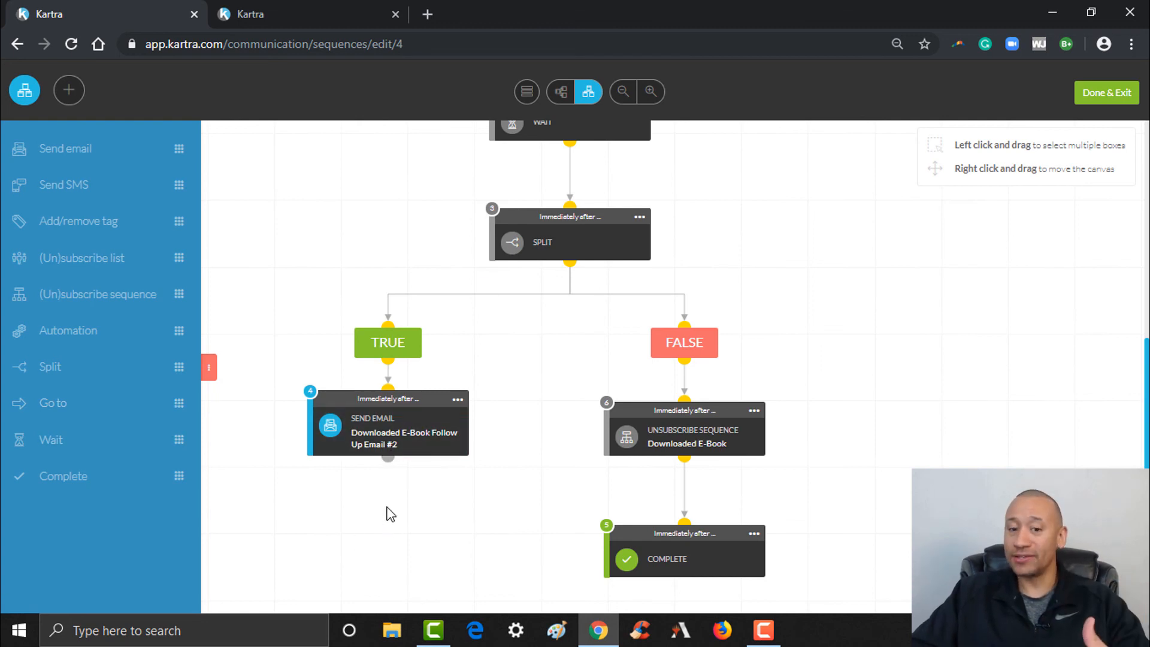
right_click(524, 342)
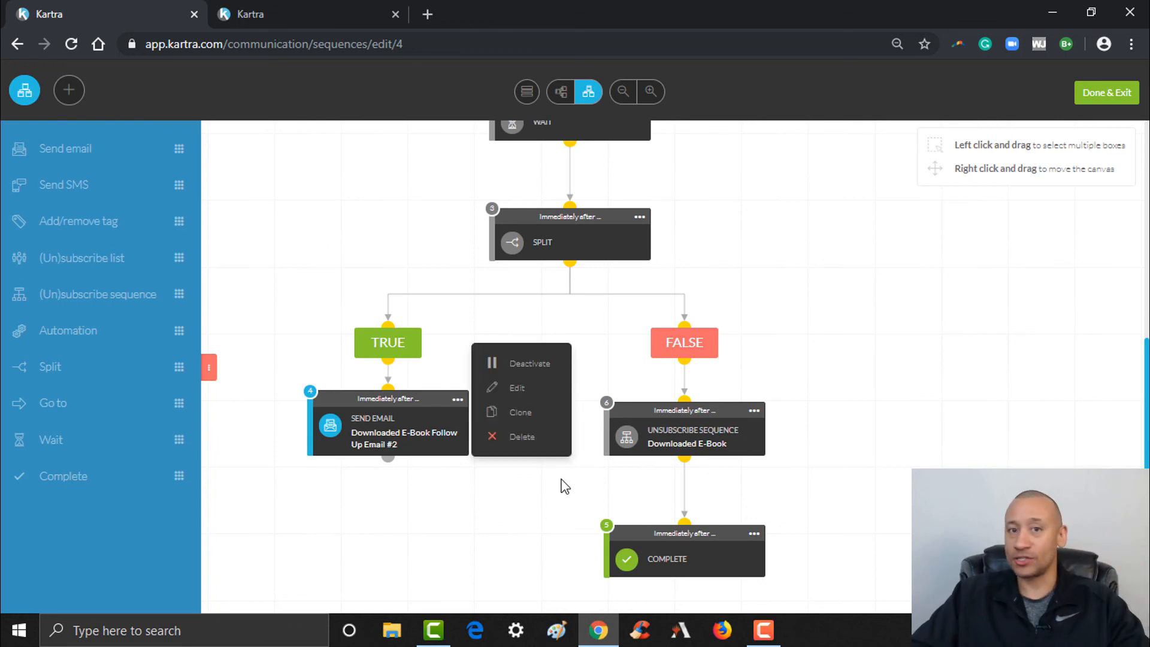
left_click(487, 528)
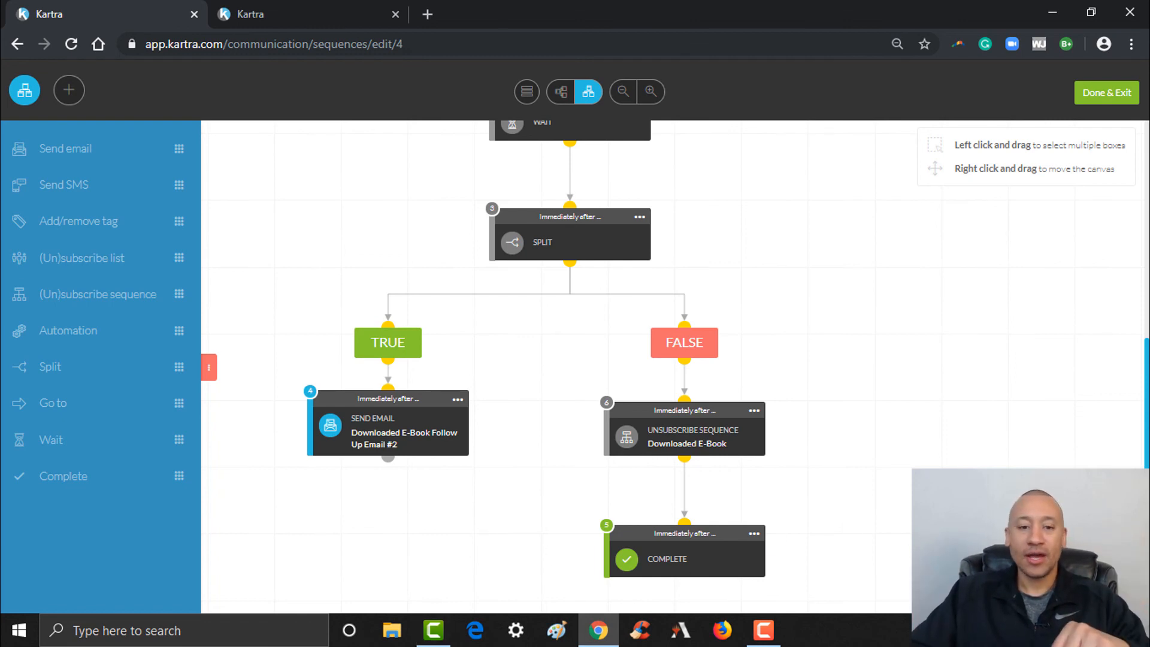
scroll(599, 359, "up", 5)
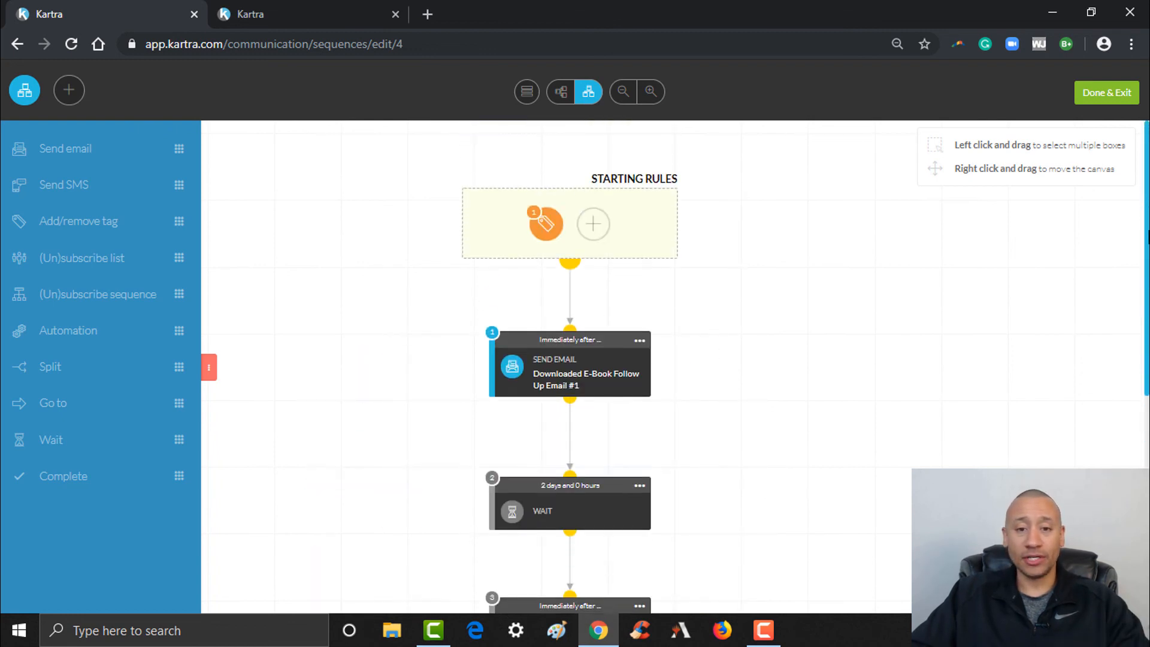
scroll(569, 359, "down", 4)
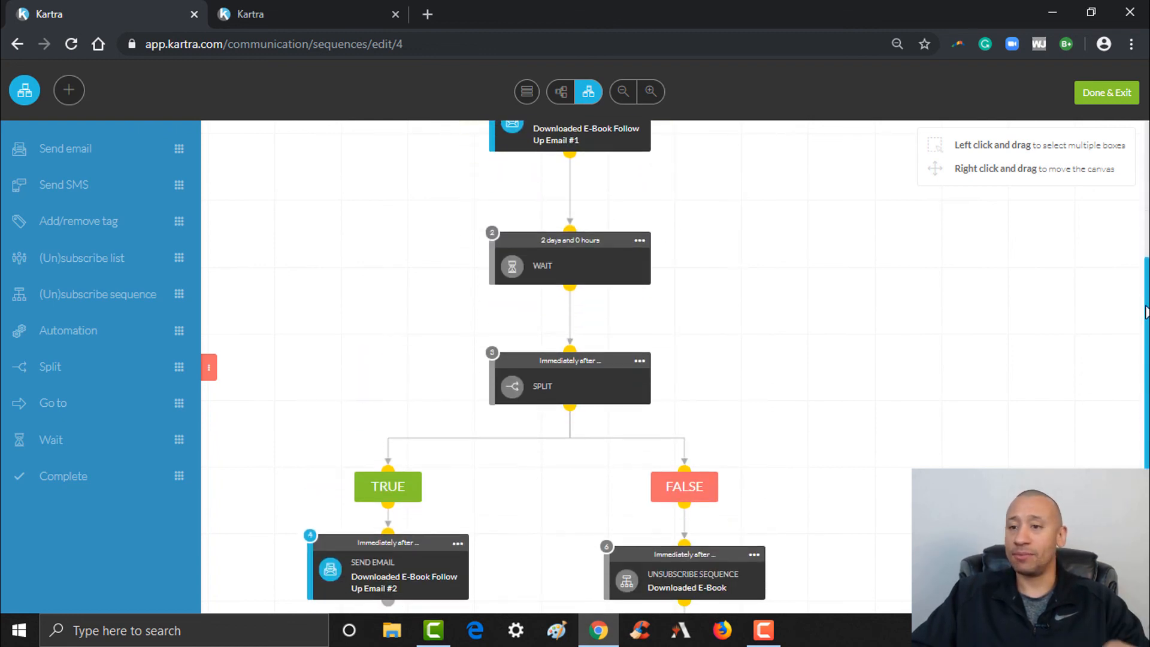
left_click(1109, 93)
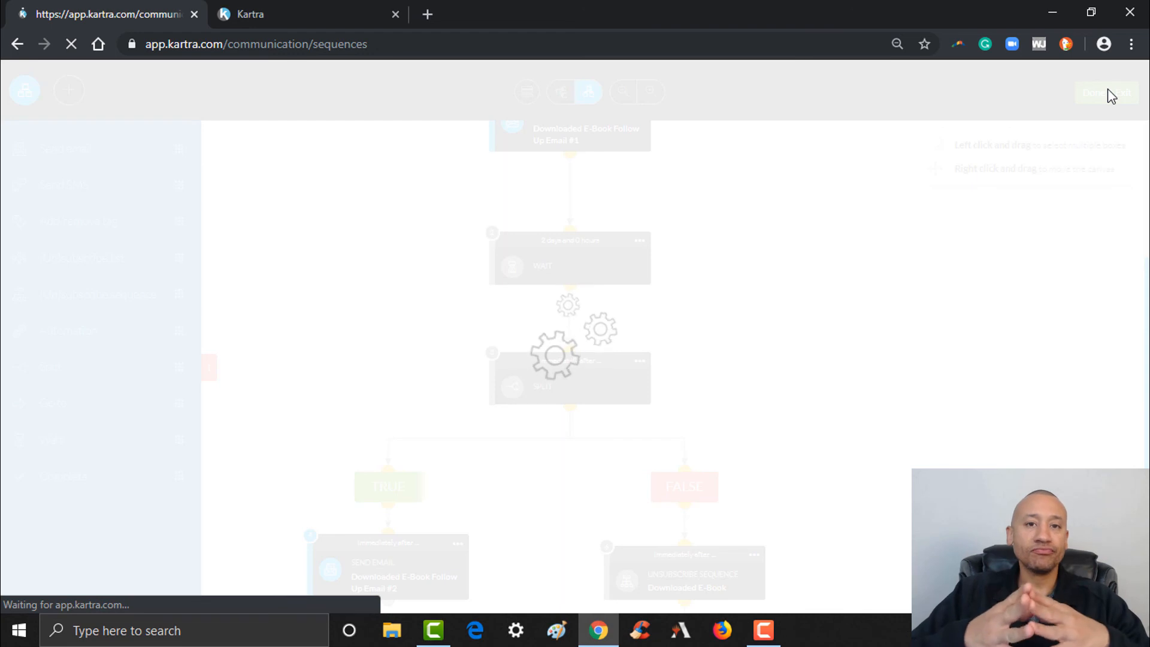